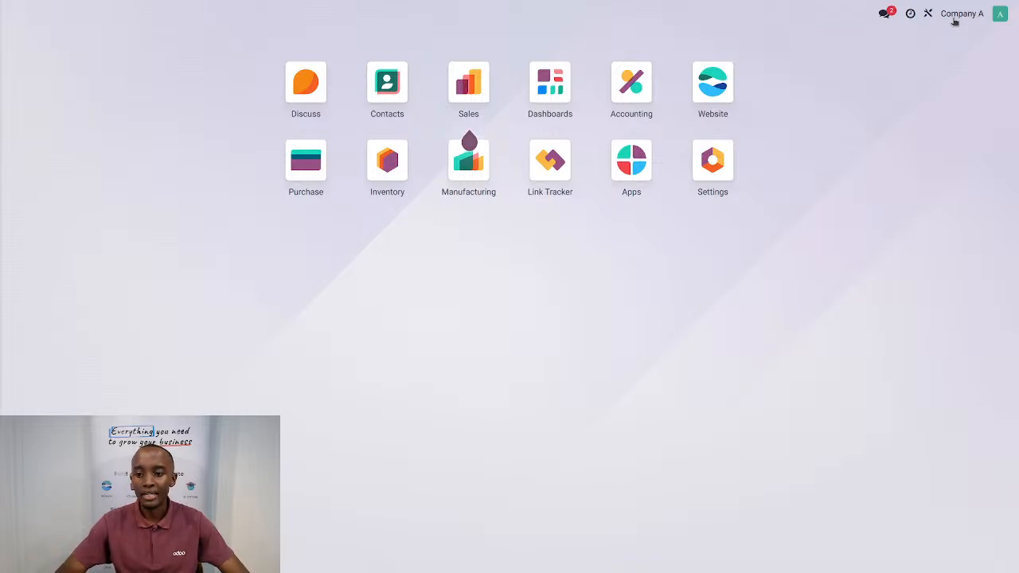
# - Review the user account options and the list of branches selected under Company A
pyautogui.click(1000, 16)
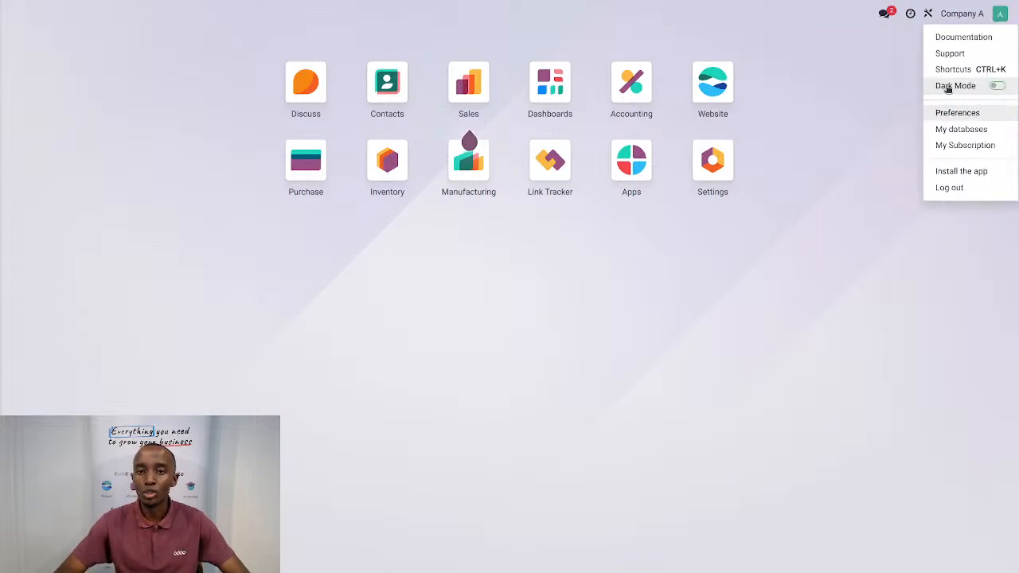
pyautogui.moveTo(951, 17)
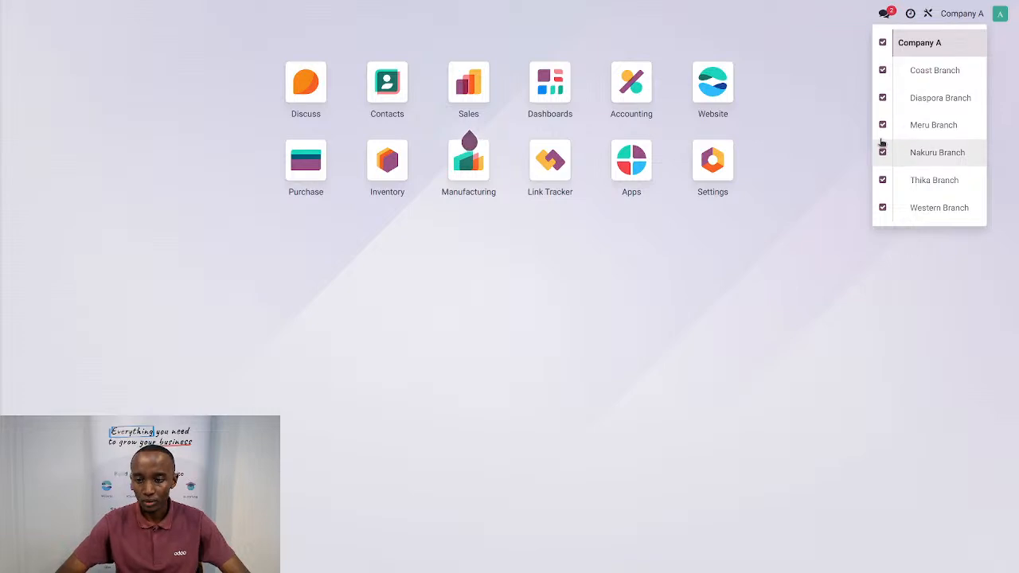
pyautogui.click(816, 237)
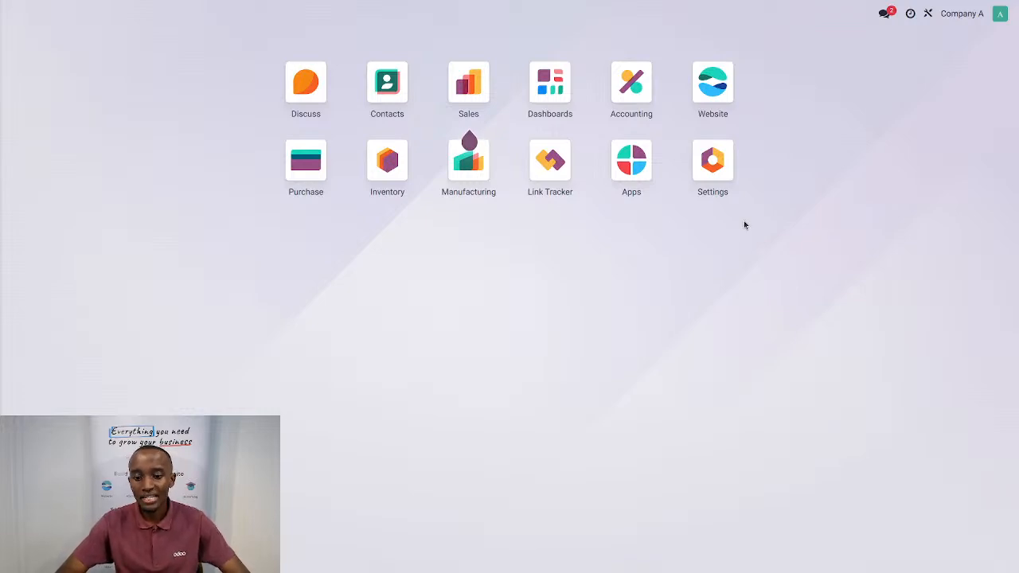
# - Search the module catalogue for "etims" without the Apps filter, clear the search and return to the home screen
pyautogui.click(639, 172)
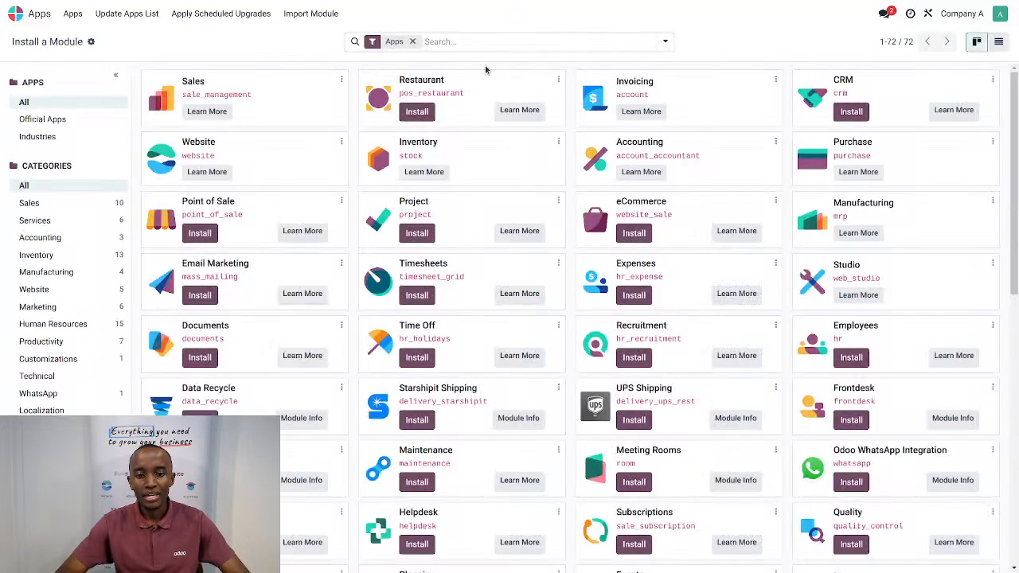
pyautogui.write('etims')
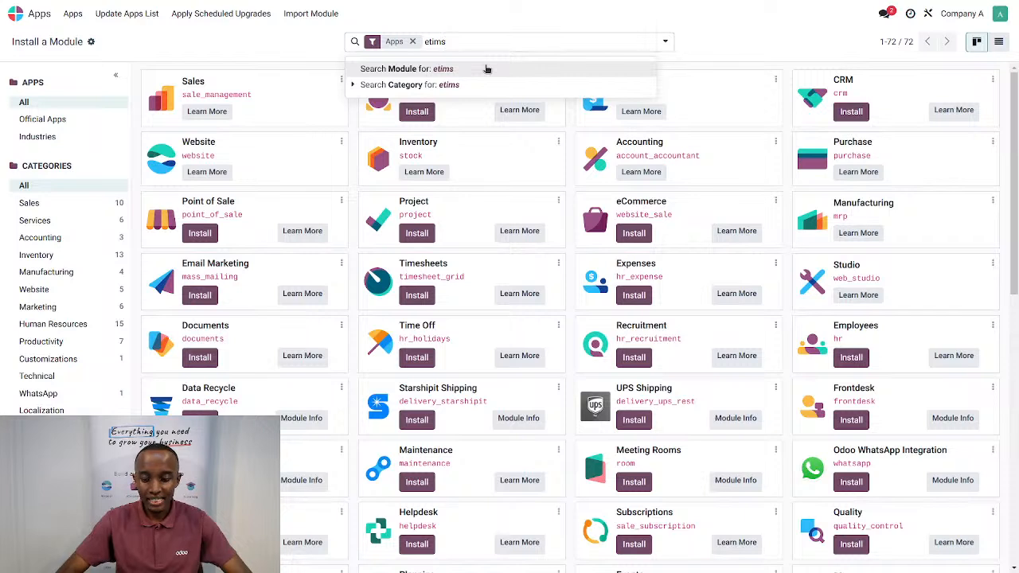
pyautogui.click(484, 69)
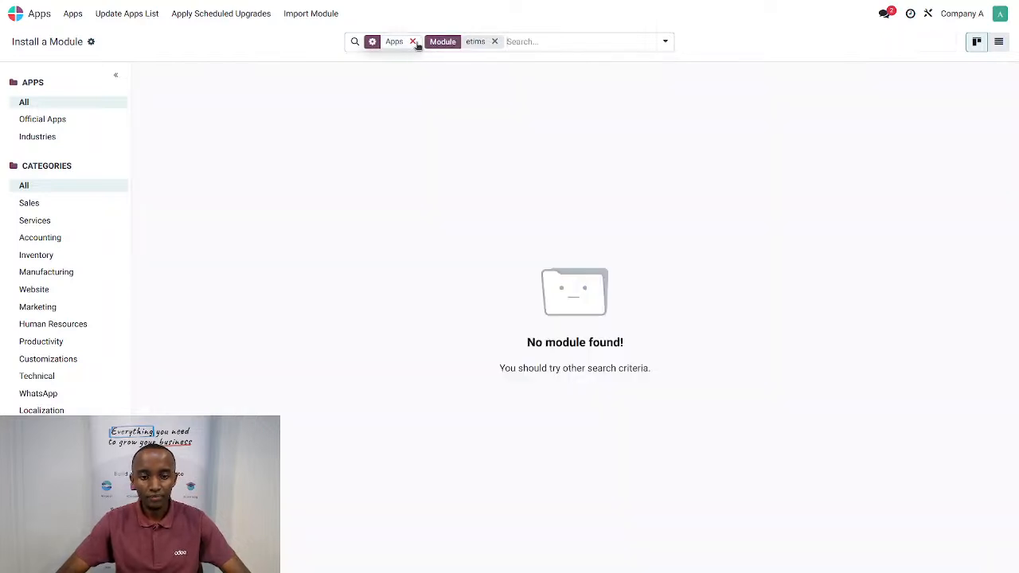
pyautogui.click(412, 42)
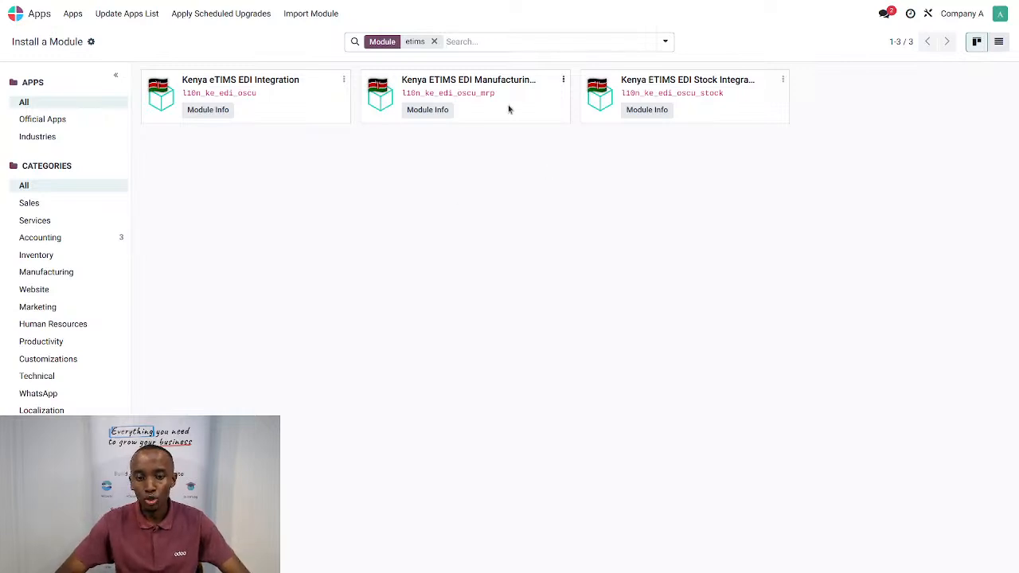
pyautogui.click(470, 41)
pyautogui.press('BackSpace')
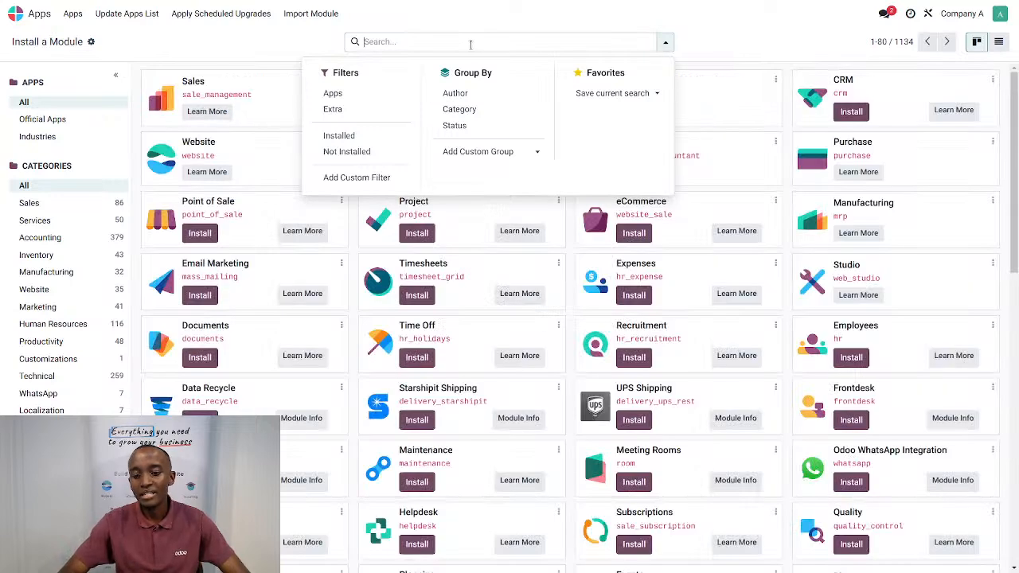
pyautogui.click(769, 36)
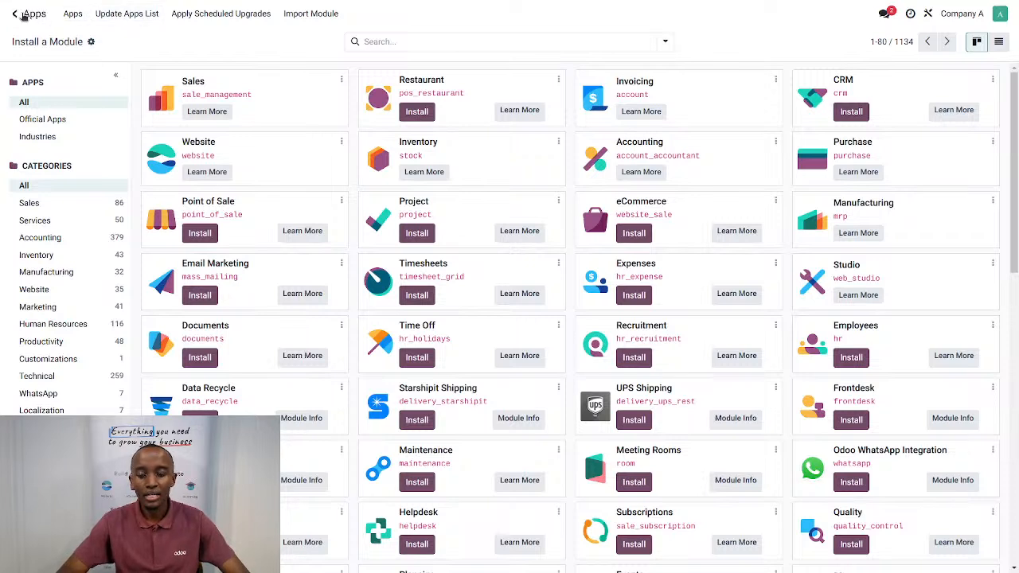
pyautogui.click(21, 15)
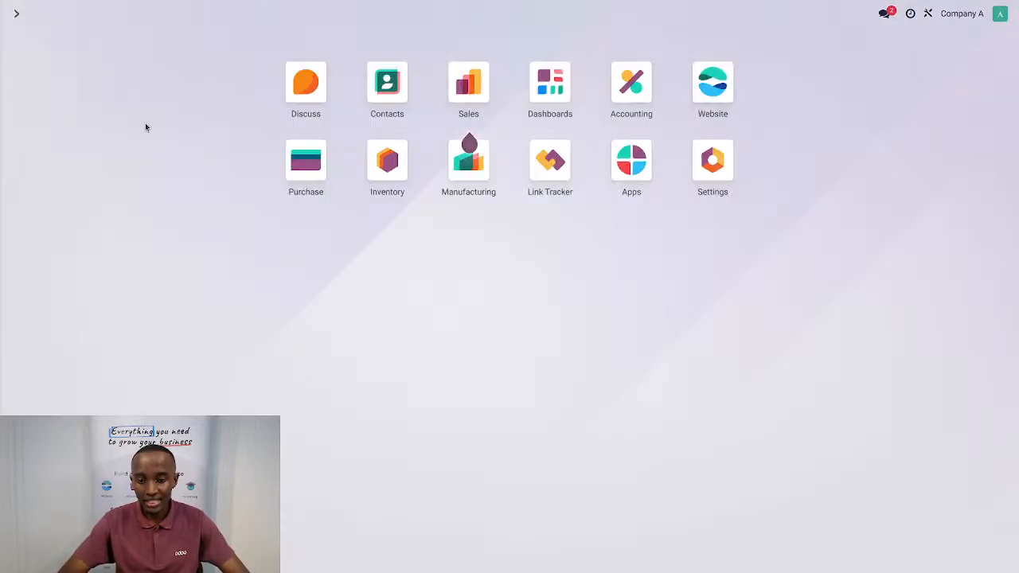
# - Find the Companies list by searching for "com" from the home screen, and return home after viewing it
pyautogui.write('com')
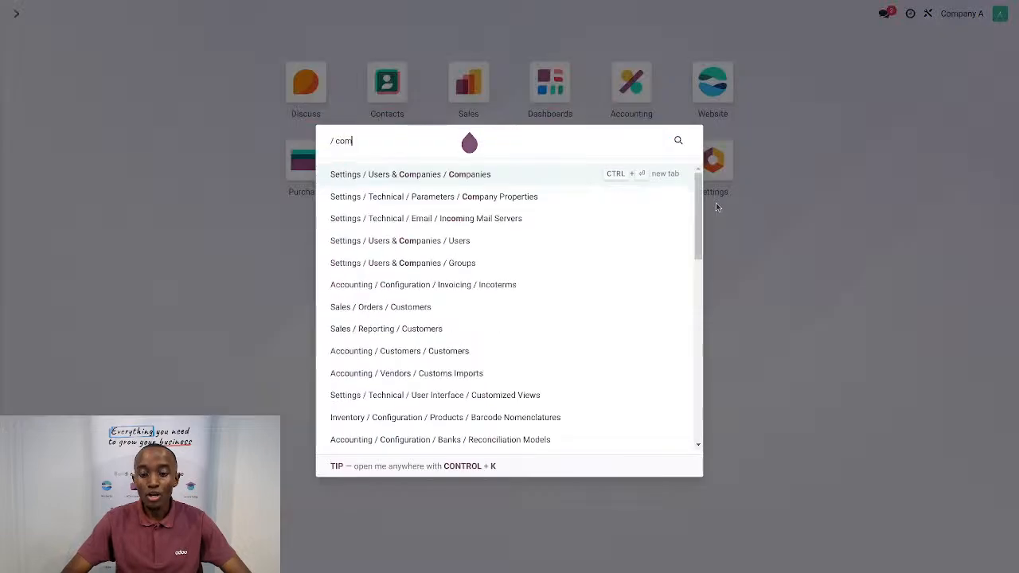
pyautogui.press('Return')
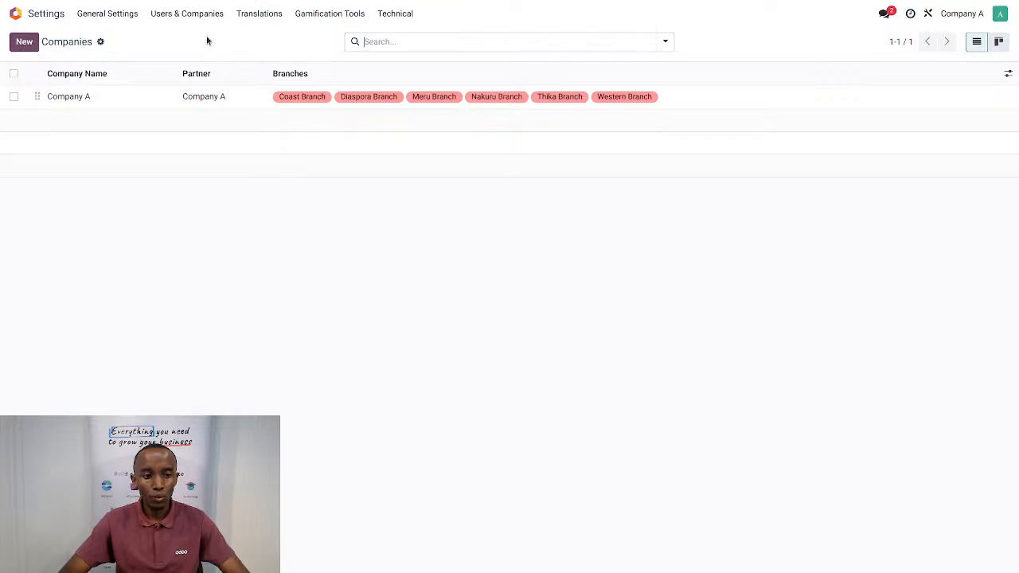
pyautogui.click(16, 13)
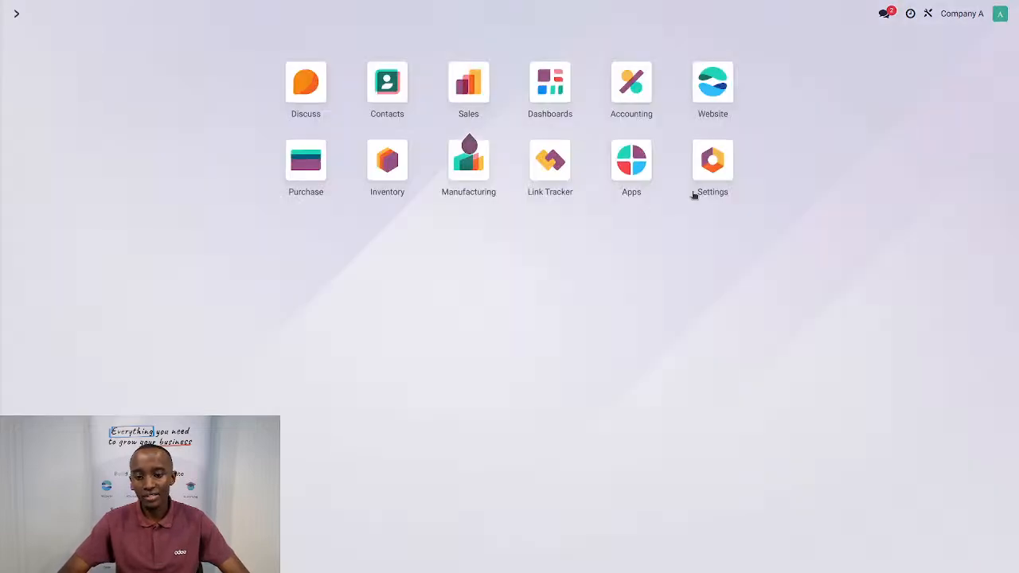
# - Open Company A's record from the companies list in Settings and view its branches
pyautogui.click(712, 163)
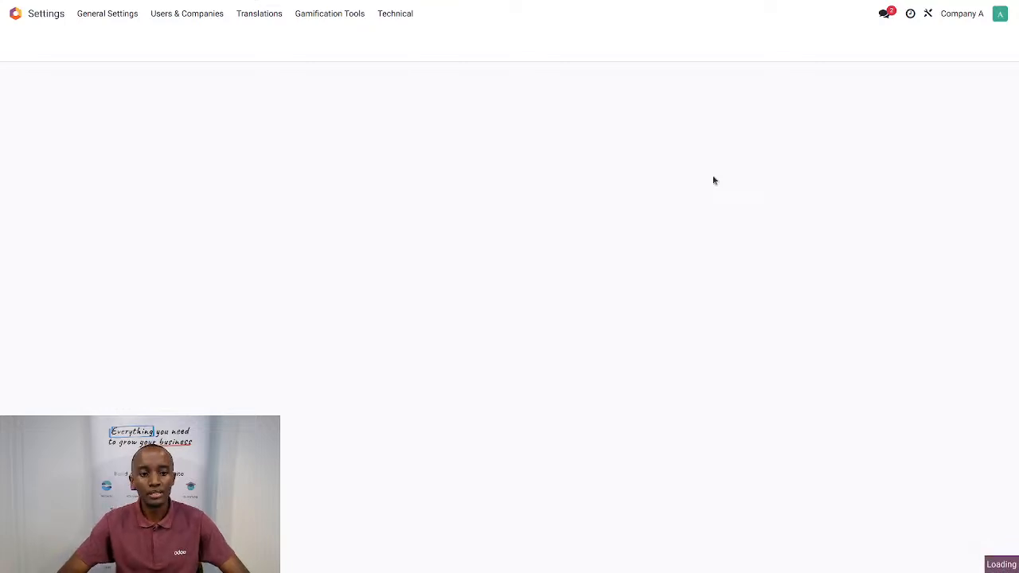
pyautogui.click(186, 13)
pyautogui.click(193, 70)
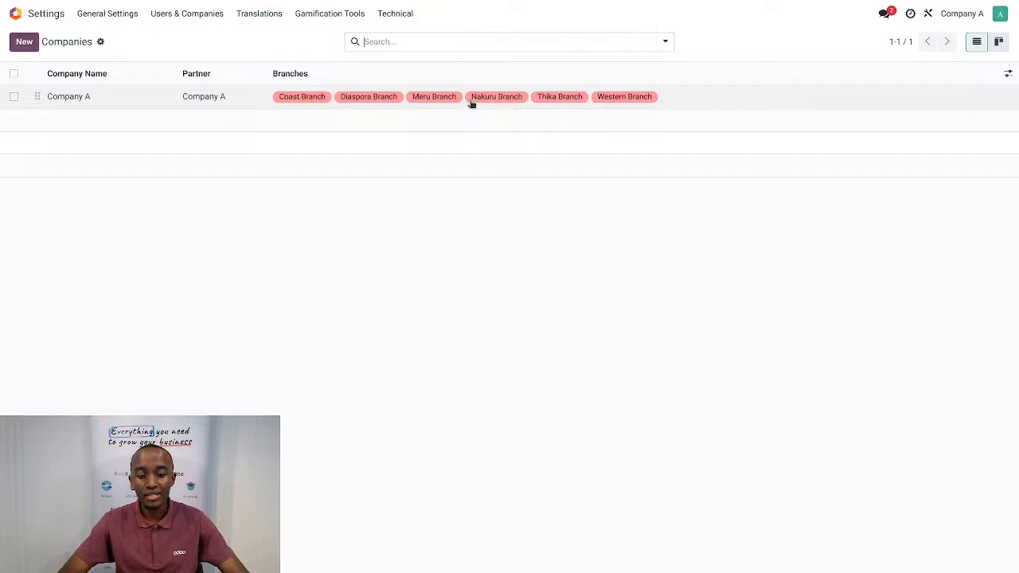
pyautogui.click(165, 103)
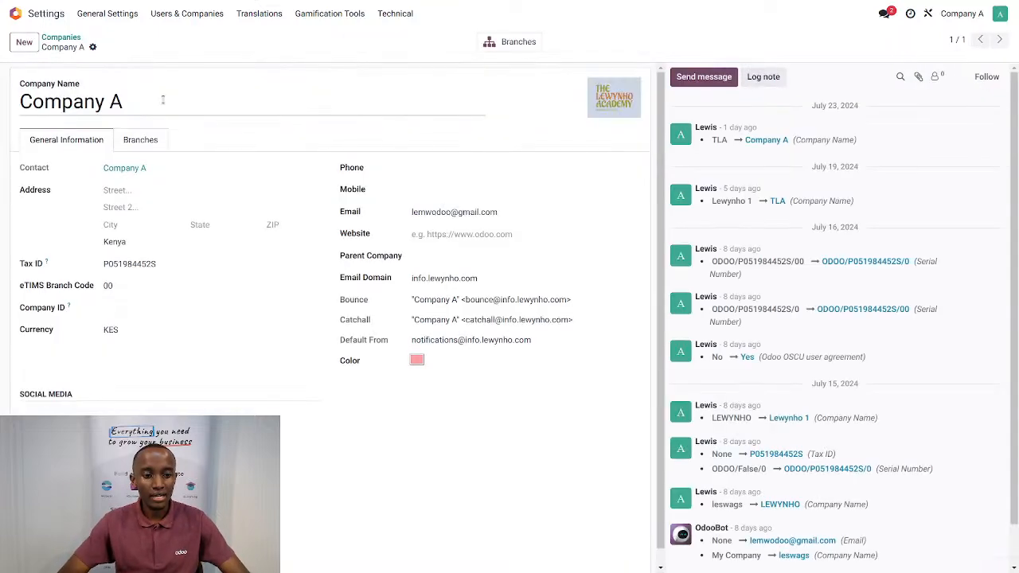
pyautogui.click(133, 139)
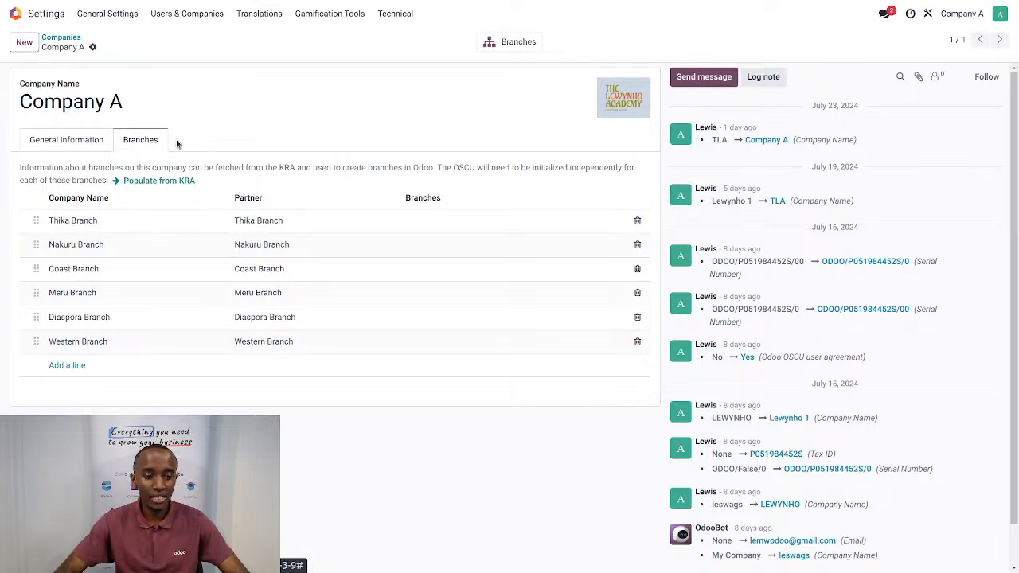
# - Examine Company A's Tax ID, the latest serial number in its change log and the selectable branches
pyautogui.click(83, 140)
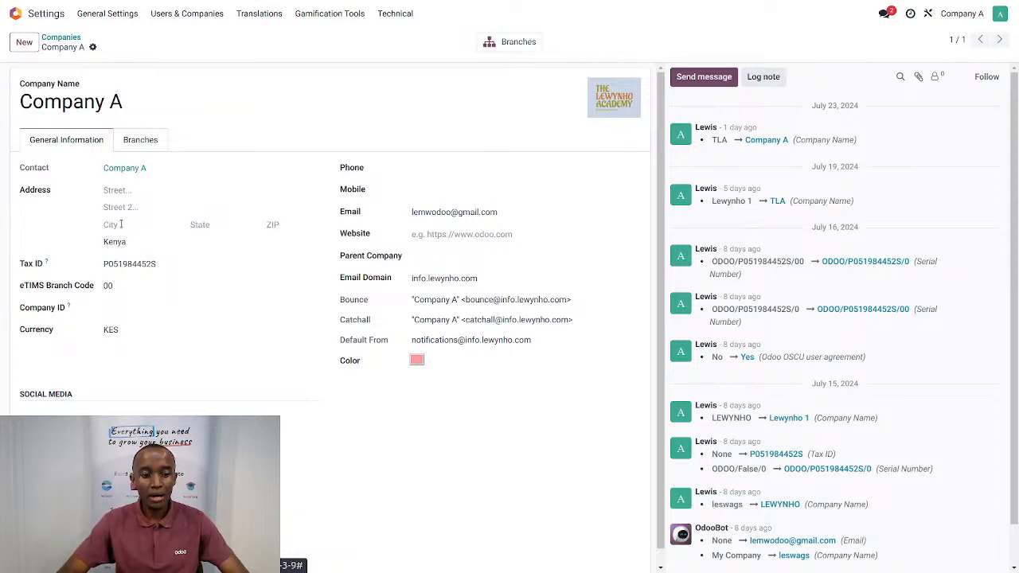
pyautogui.doubleClick(170, 265)
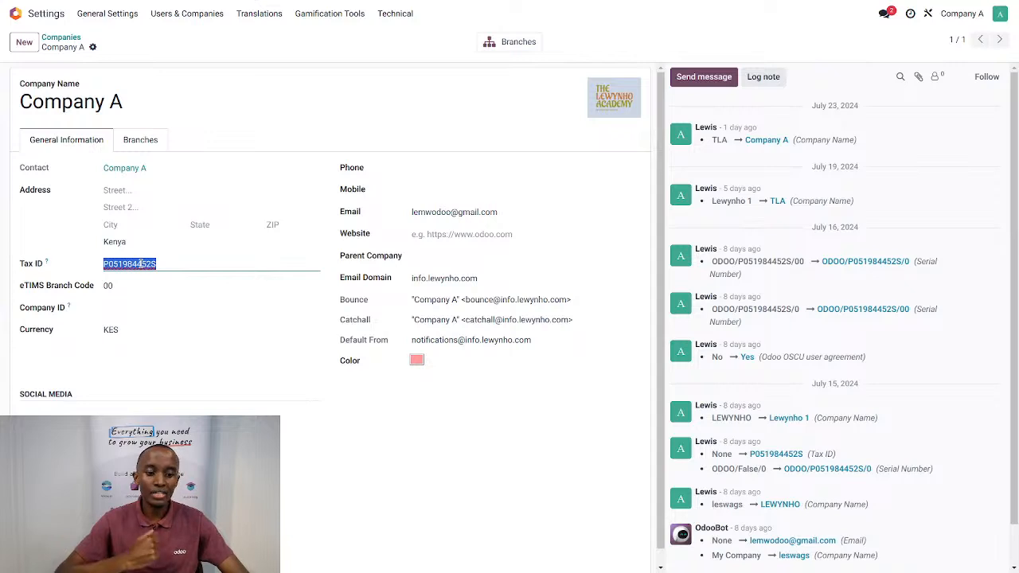
pyautogui.click(201, 265)
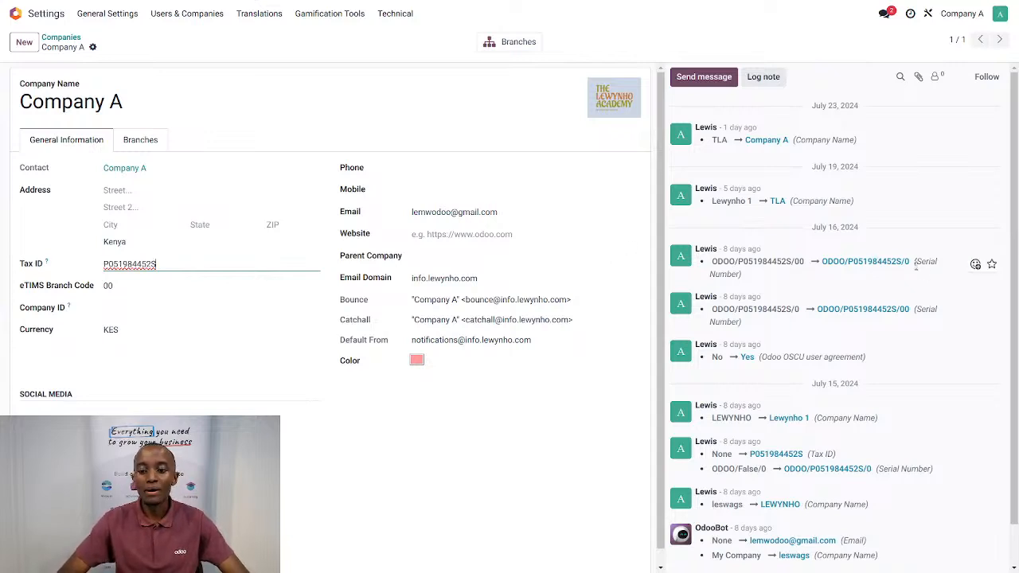
pyautogui.moveTo(914, 266); pyautogui.dragTo(825, 266)
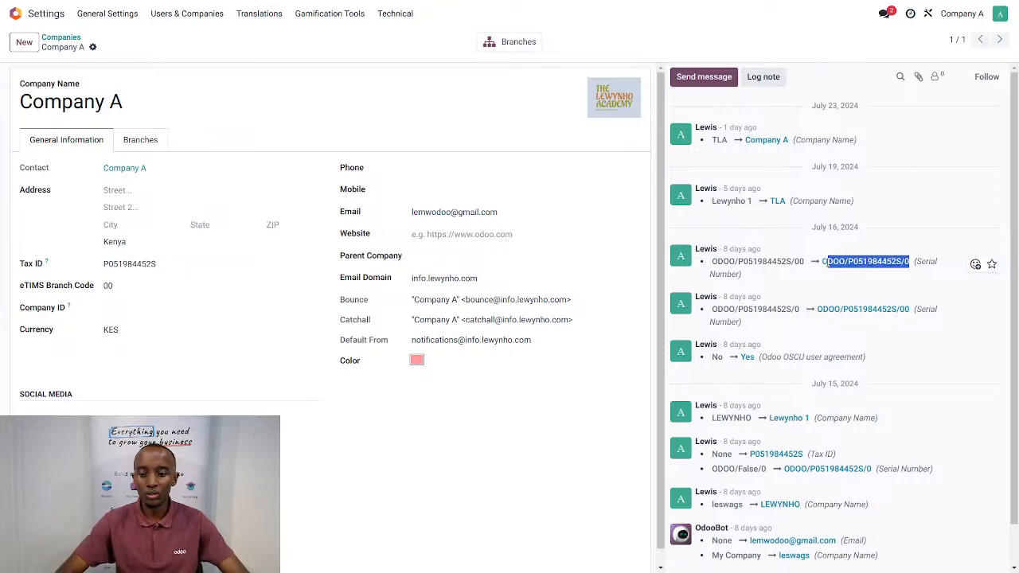
pyautogui.click(912, 261)
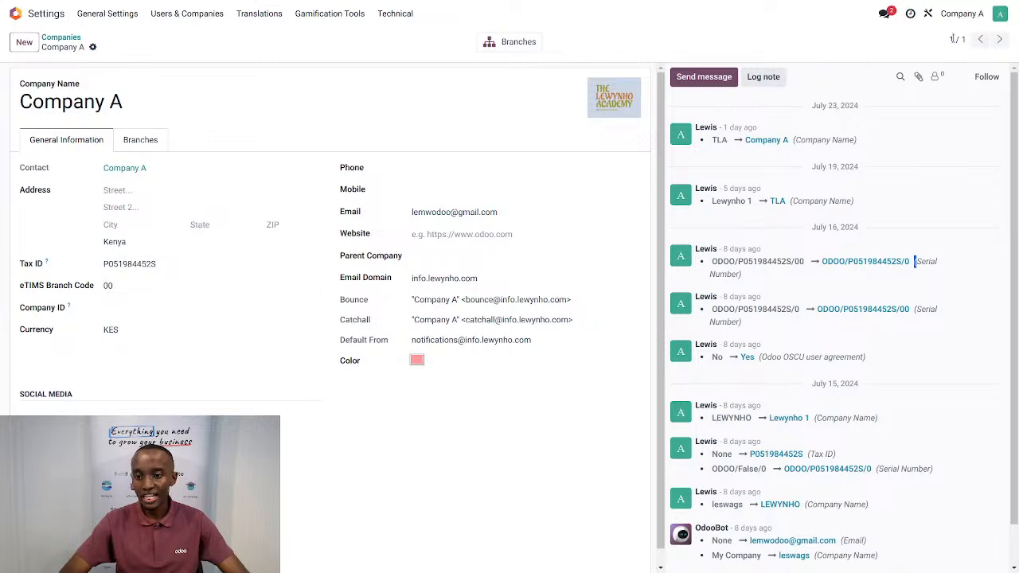
pyautogui.click(963, 16)
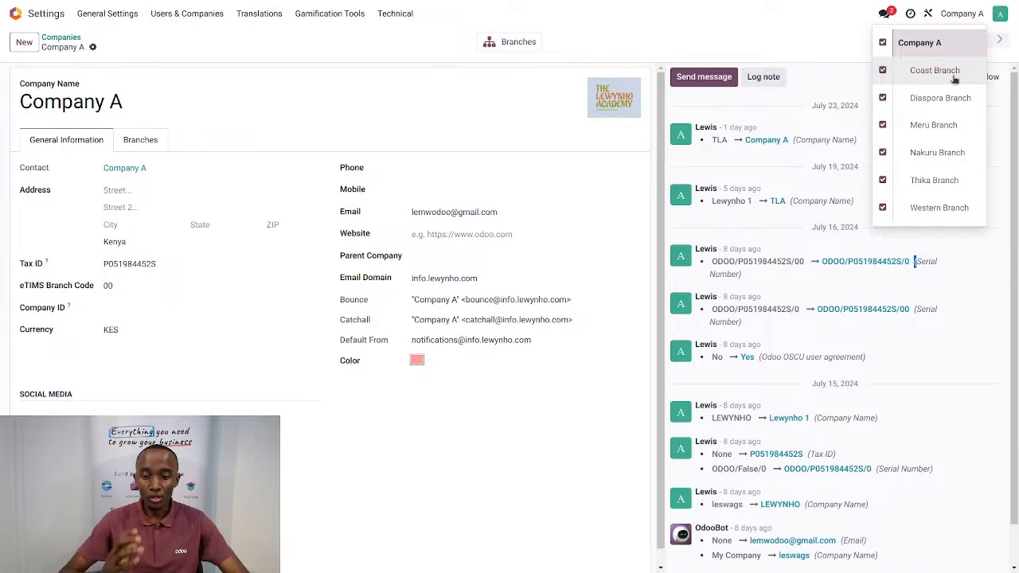
pyautogui.click(675, 36)
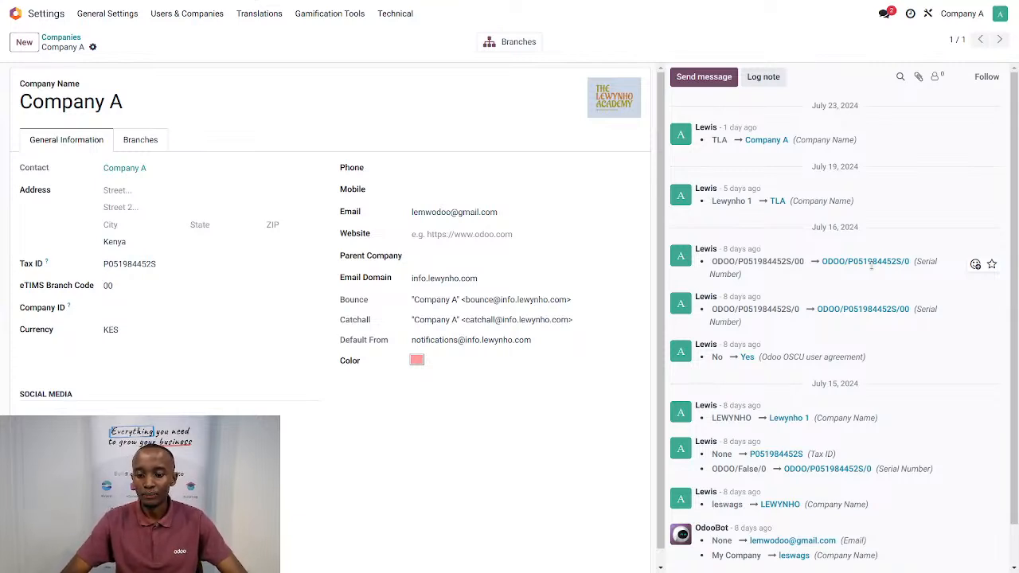
pyautogui.moveTo(907, 261); pyautogui.dragTo(821, 263)
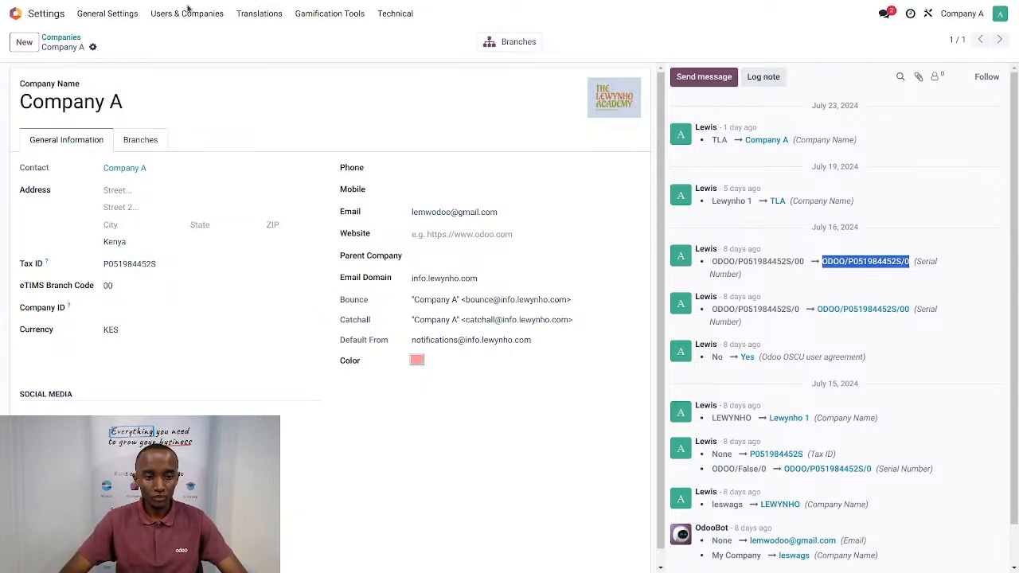
# - Look up the eTIMS configuration of Company A by searching the Accounting settings for "etims"
pyautogui.click(110, 17)
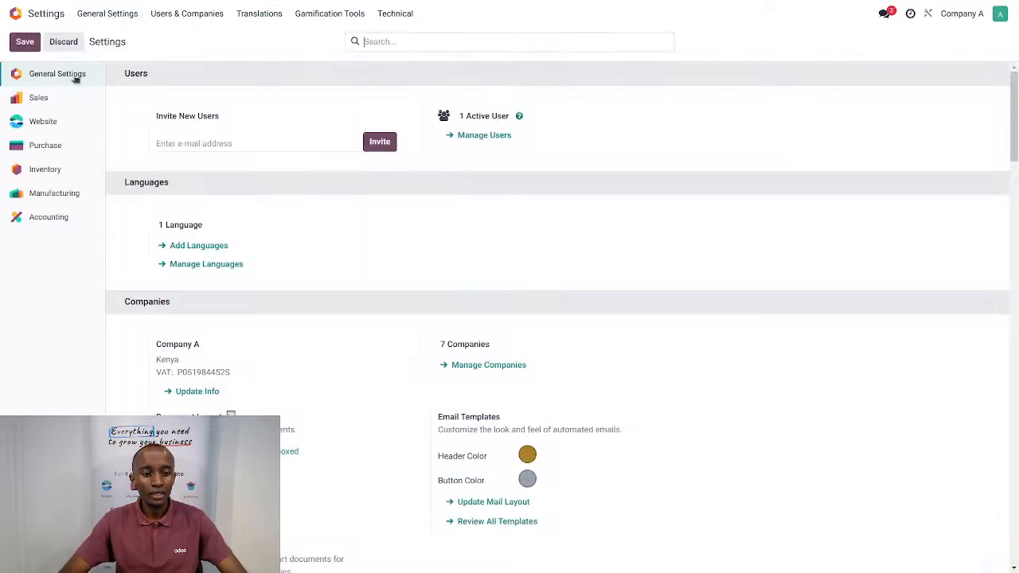
pyautogui.click(55, 217)
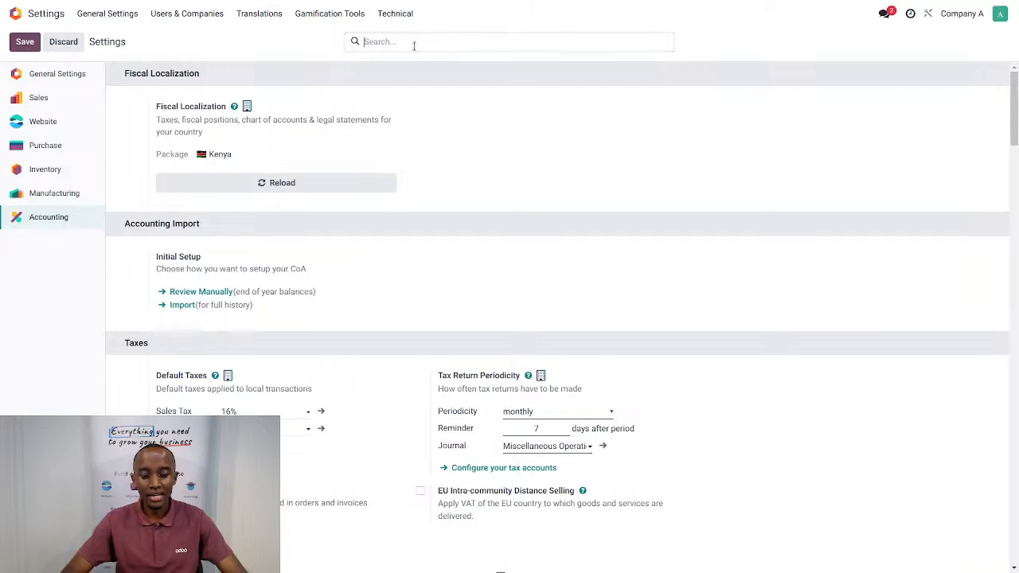
pyautogui.write('etims')
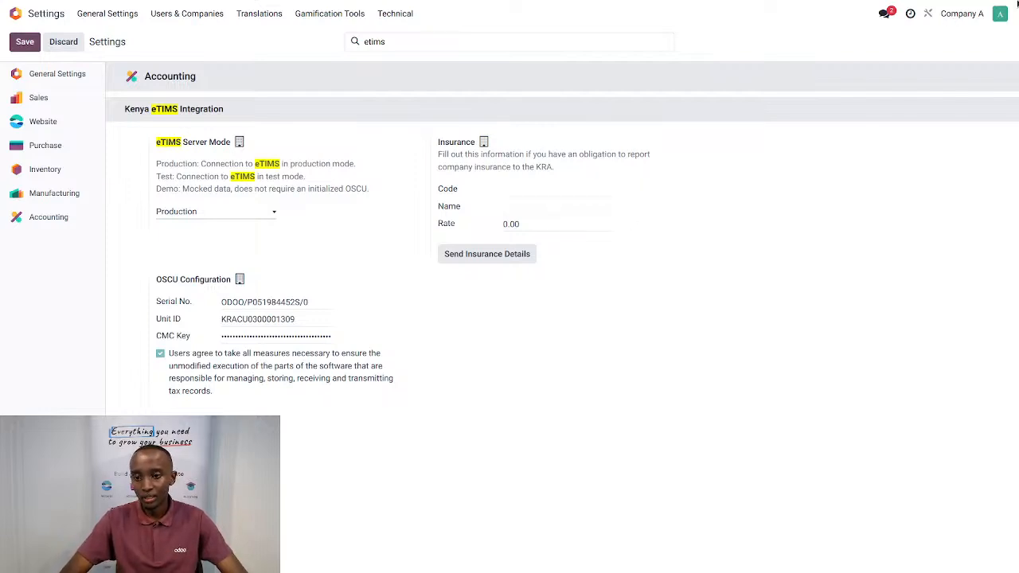
# - Switch the active company to Meru Branch and search its settings for "etims" to examine the OSCU configuration
pyautogui.click(964, 16)
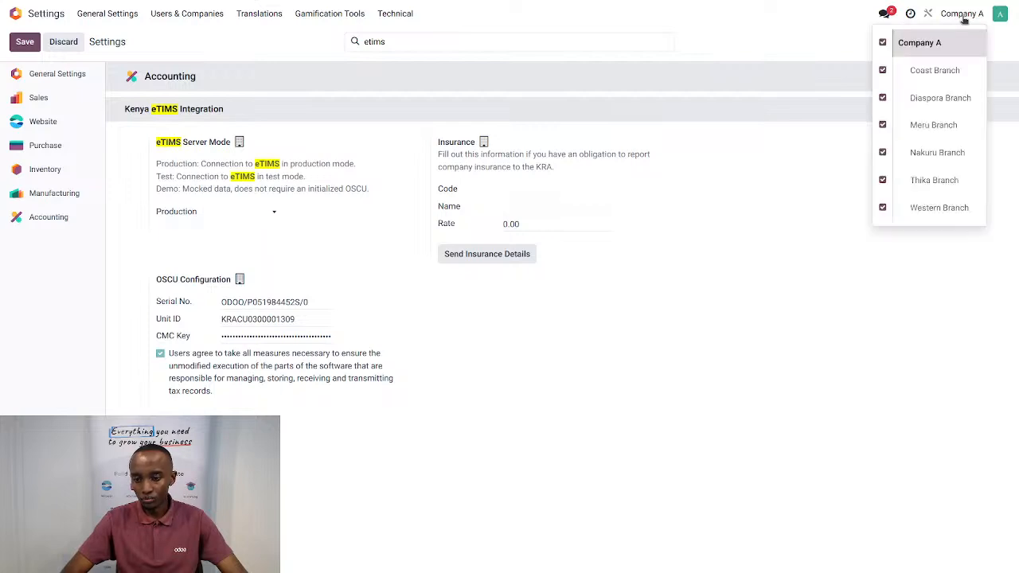
pyautogui.click(936, 134)
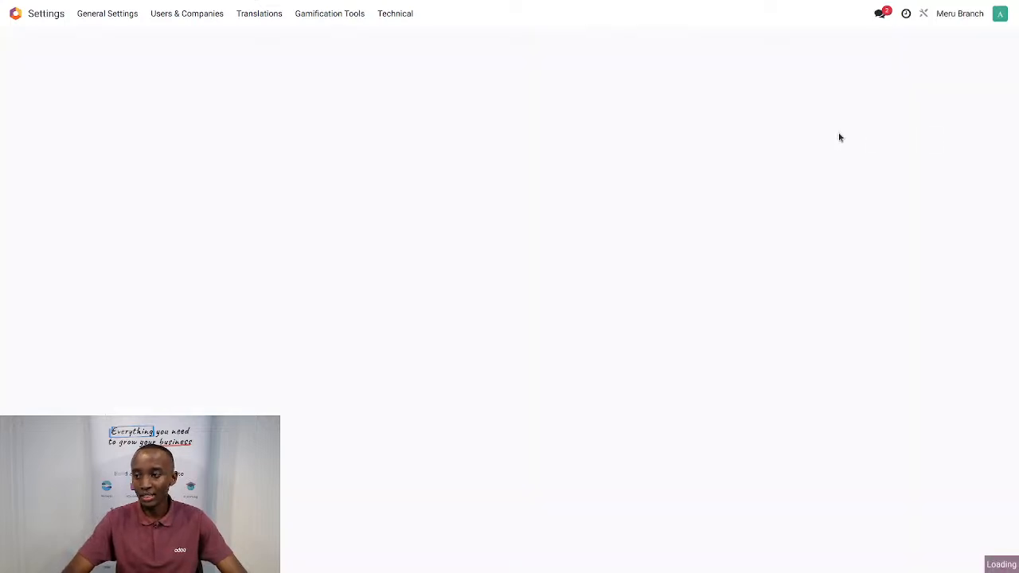
pyautogui.click(423, 41)
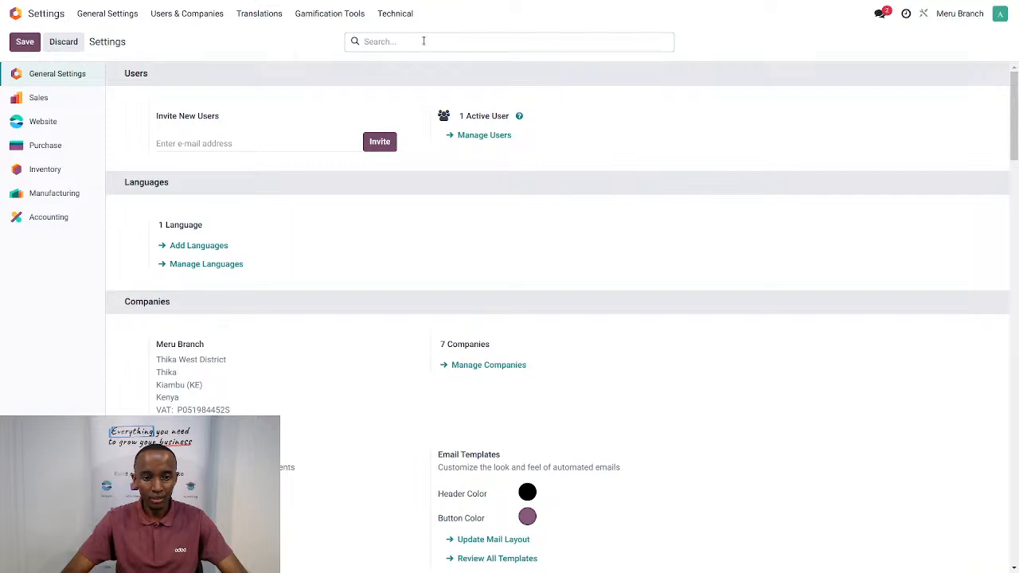
pyautogui.write('etims')
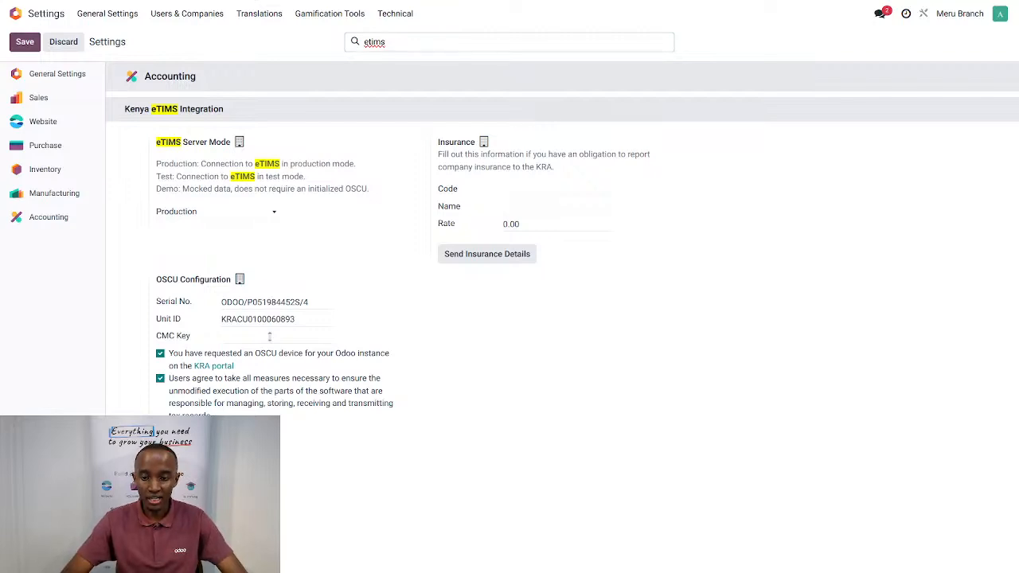
# - Switch the active company back to Company A and return to the home screen
pyautogui.click(963, 16)
pyautogui.click(939, 47)
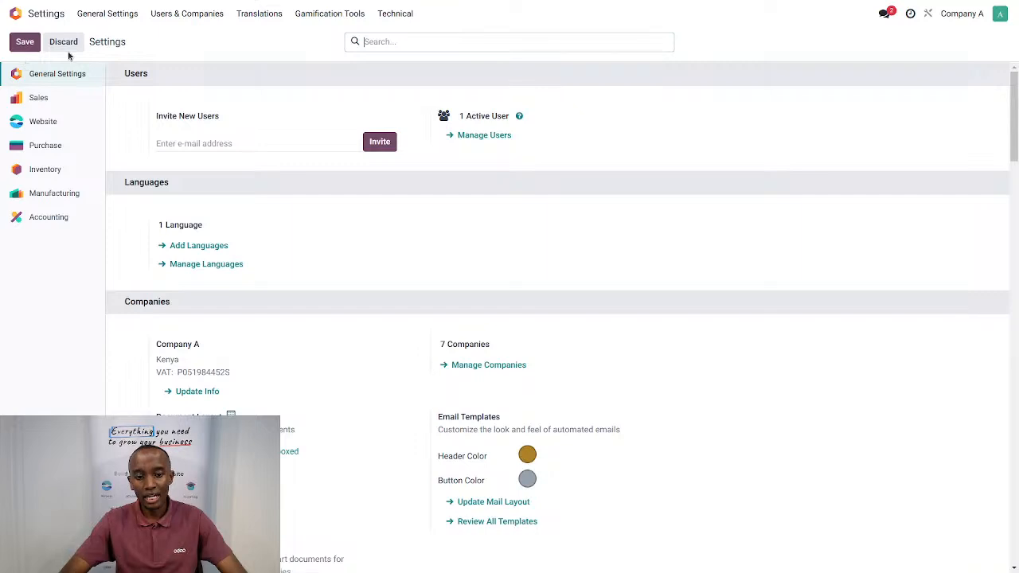
pyautogui.click(15, 14)
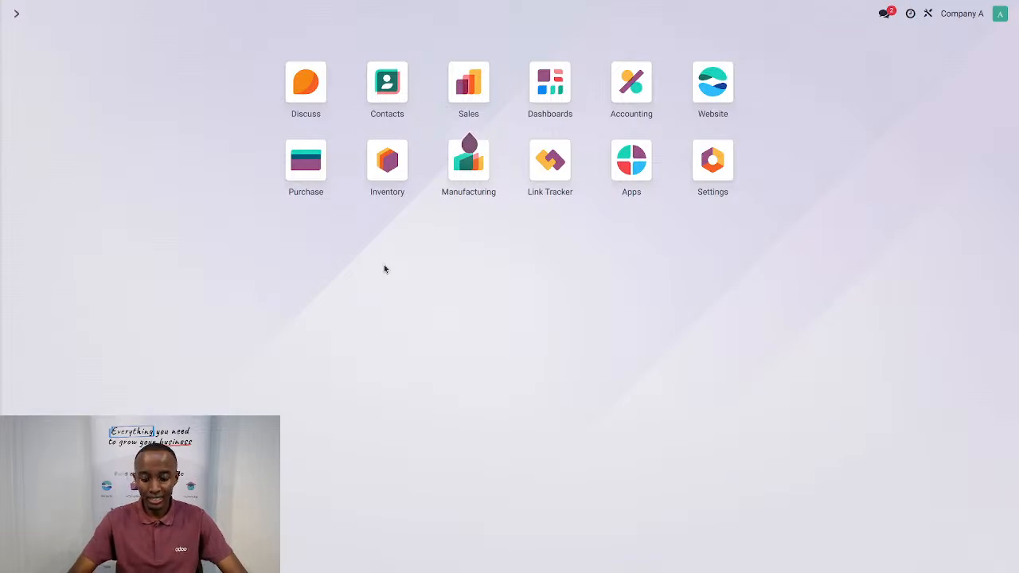
# - Open the product list of the Inventory app
pyautogui.write('inve')
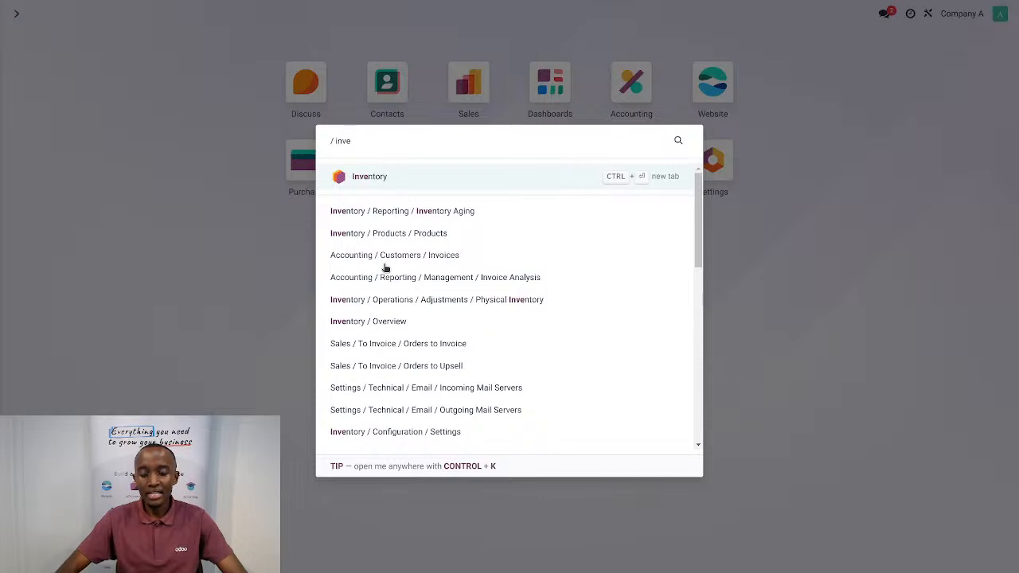
pyautogui.press('Return')
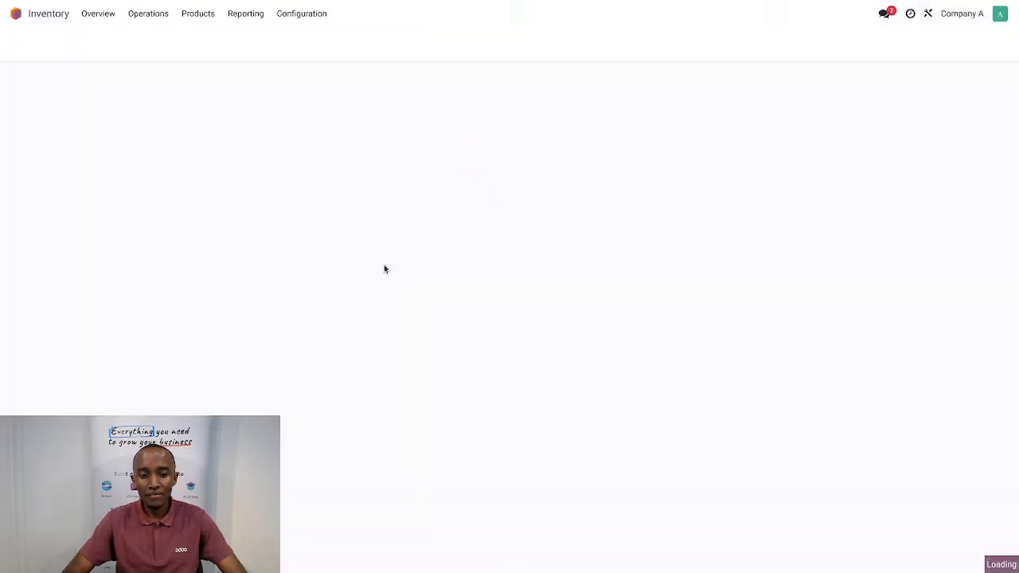
pyautogui.click(16, 14)
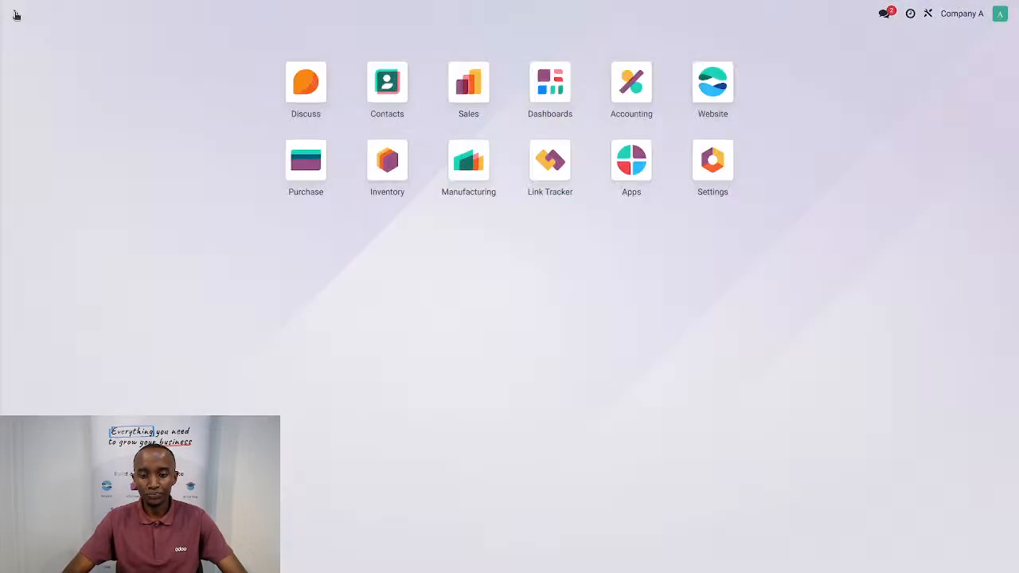
pyautogui.click(379, 180)
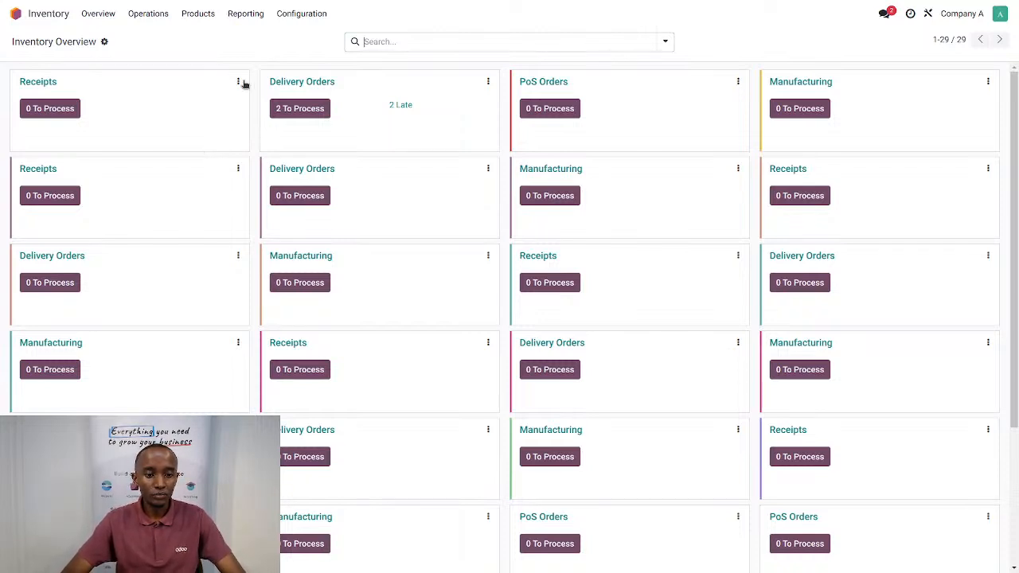
pyautogui.click(191, 19)
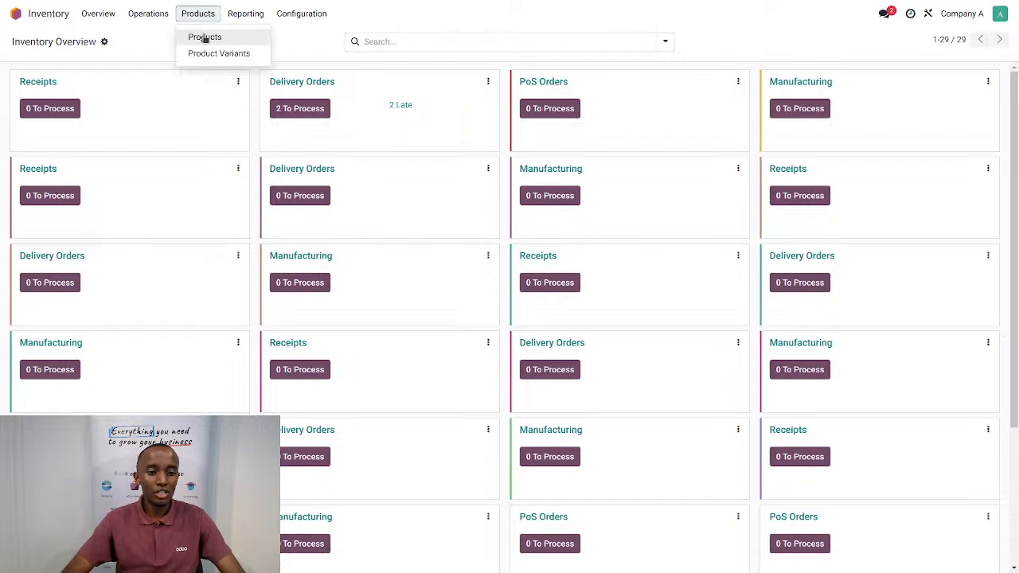
pyautogui.click(204, 39)
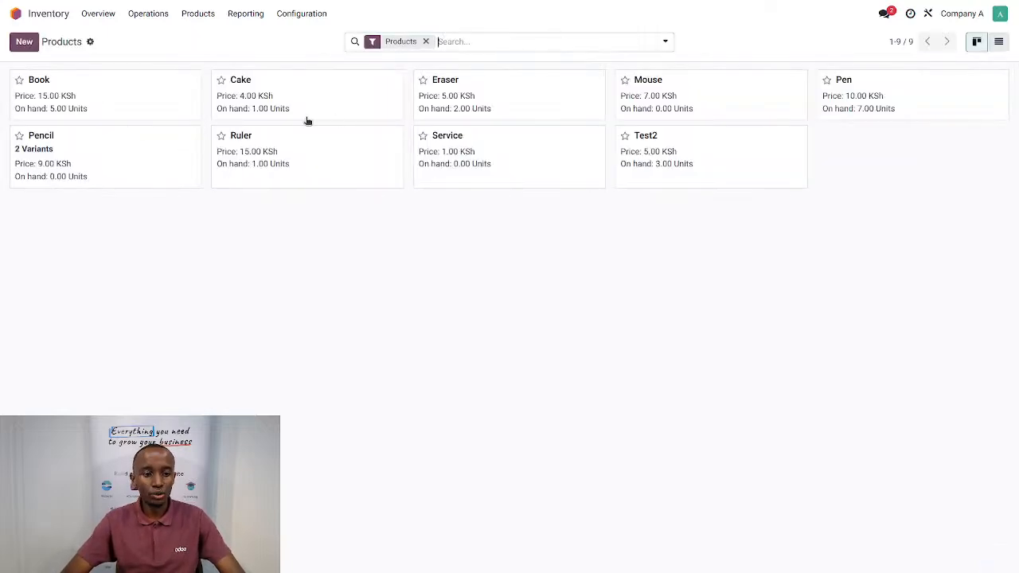
# - Open the Book product and examine its cost and other general information, including a brief look at its accounting details
pyautogui.click(133, 103)
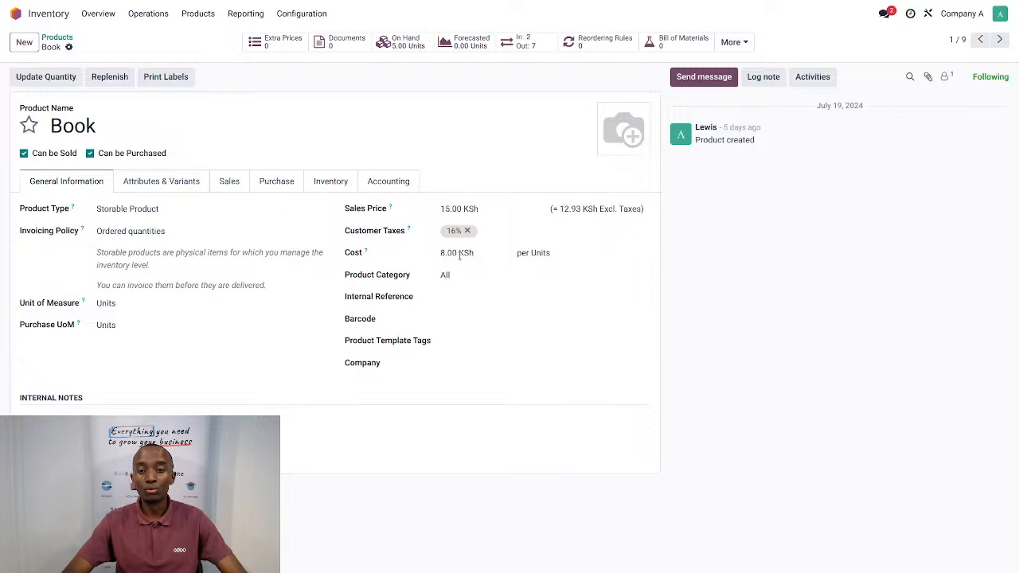
pyautogui.click(458, 253)
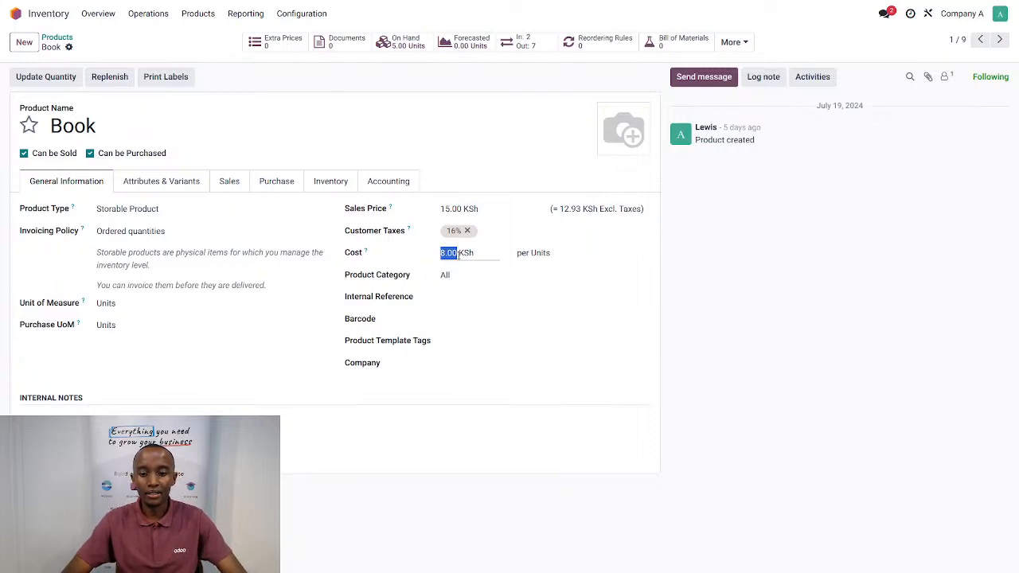
pyautogui.click(400, 185)
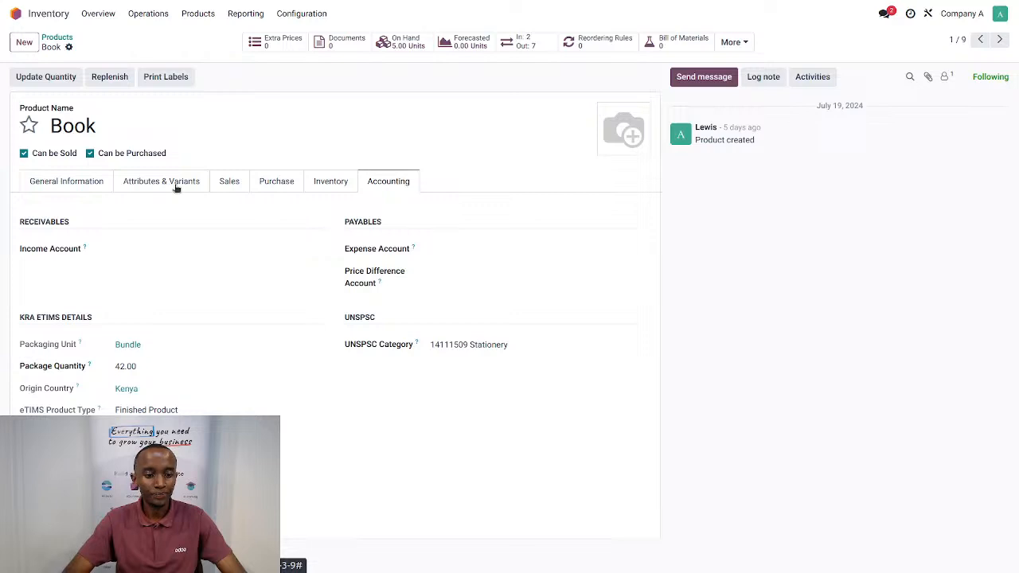
pyautogui.click(88, 179)
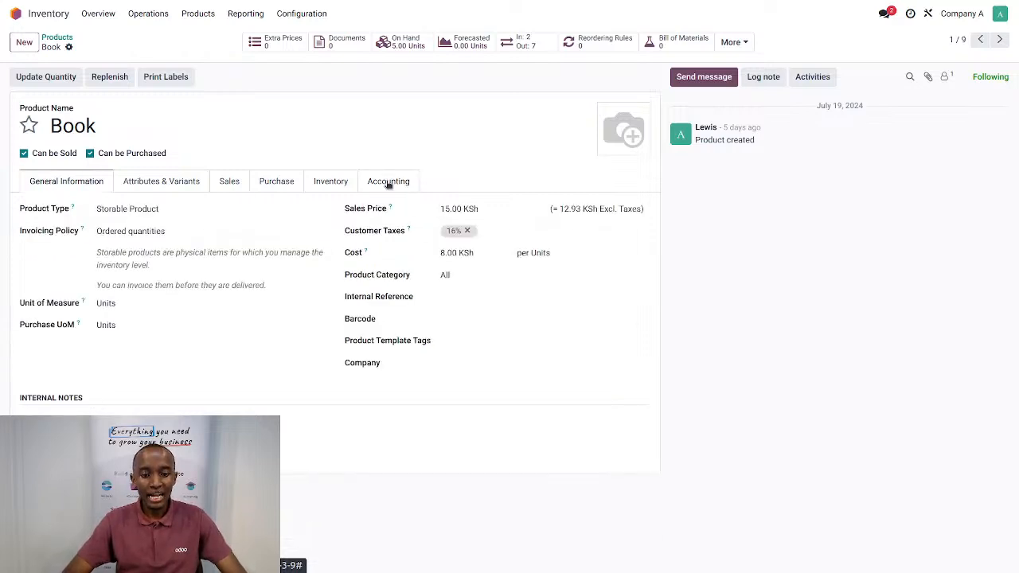
pyautogui.moveTo(368, 253); pyautogui.dragTo(339, 253)
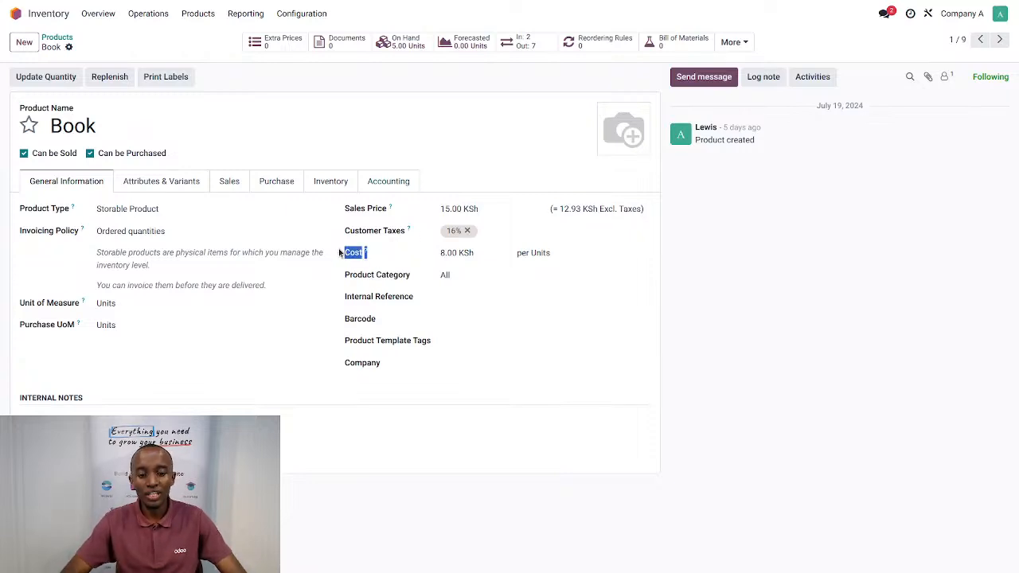
pyautogui.click(577, 301)
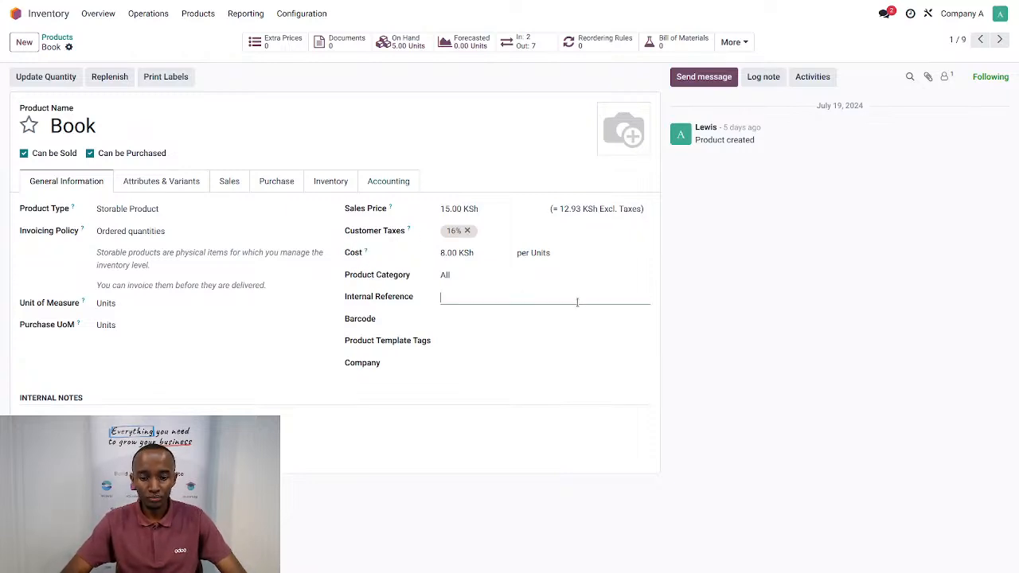
# - Examine the Book product's KRA eTIMS details and the selectable UNSPSC categories
pyautogui.click(388, 183)
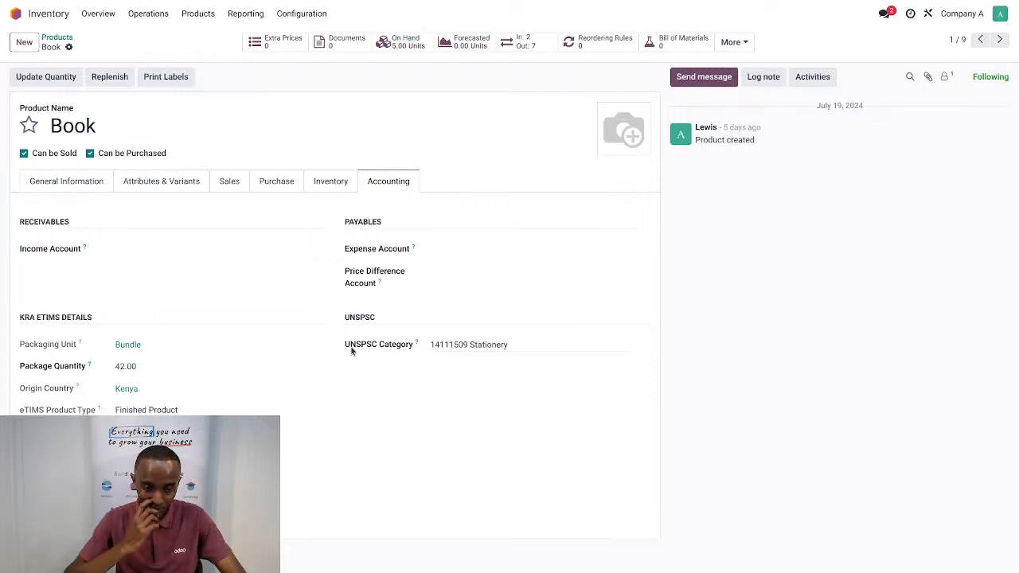
pyautogui.click(457, 344)
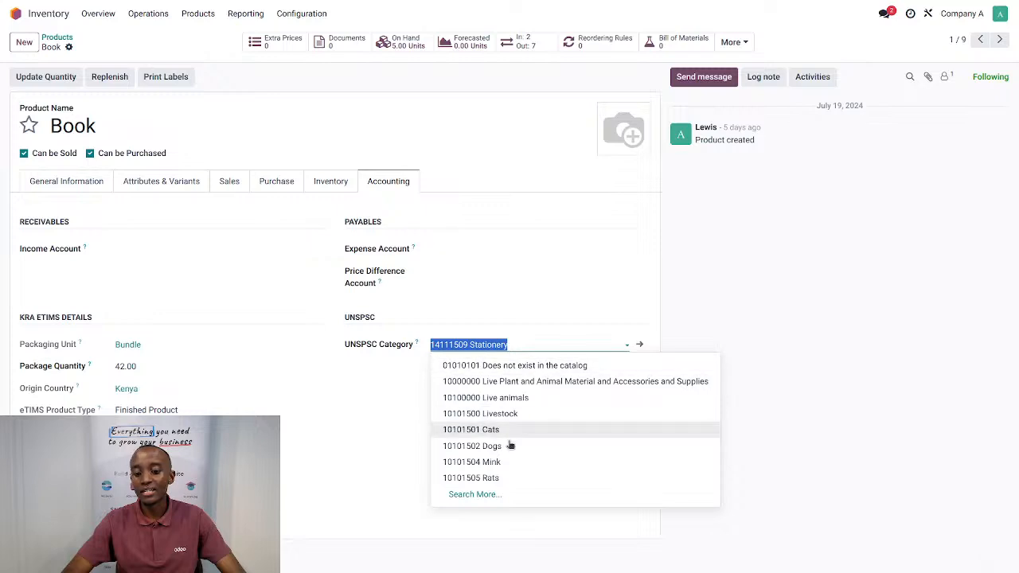
pyautogui.click(391, 432)
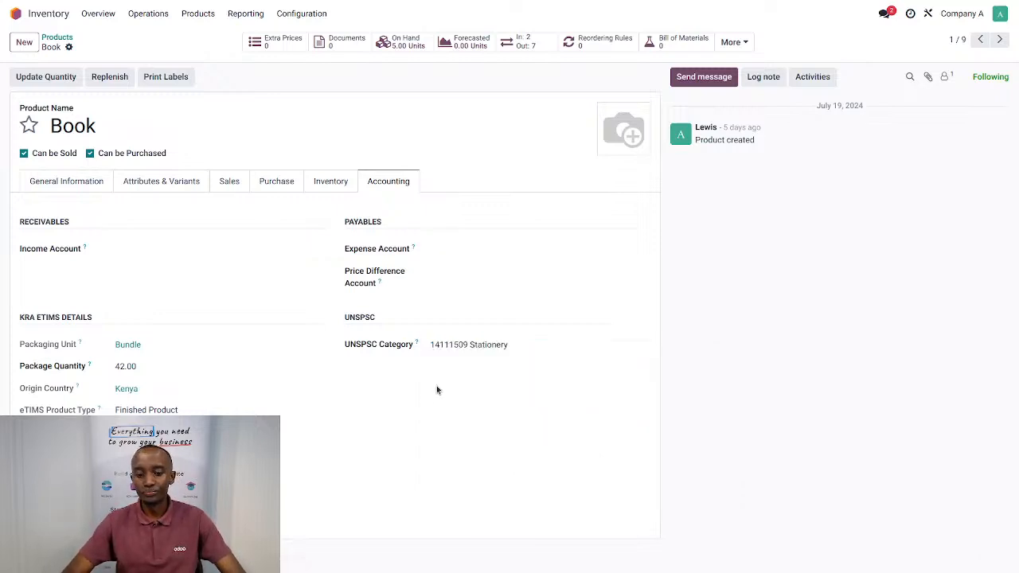
pyautogui.click(468, 345)
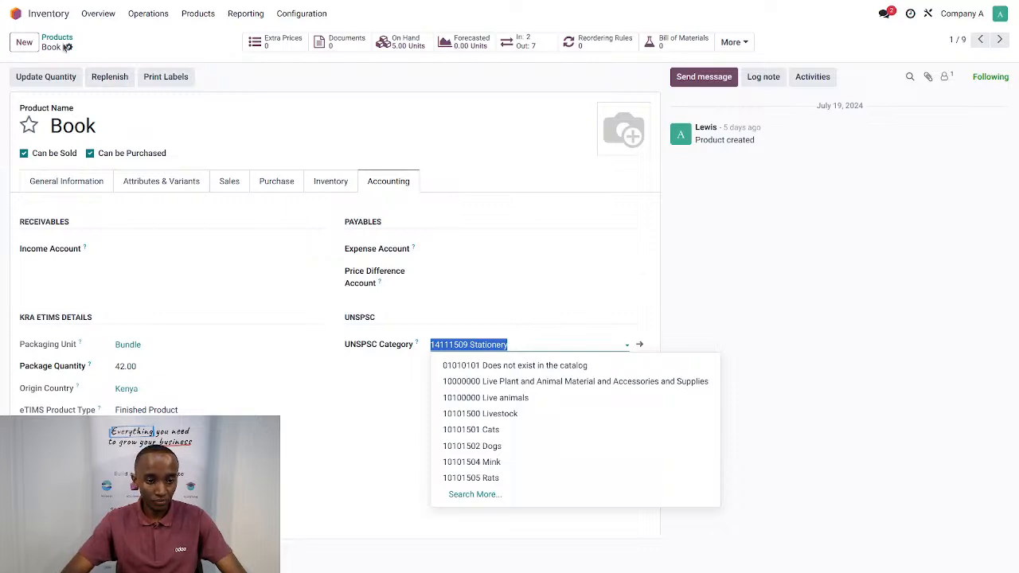
# - Create and save a new product named Ruler1 with a sales price of 7 KSh and a cost of 3 KSh
pyautogui.click(26, 44)
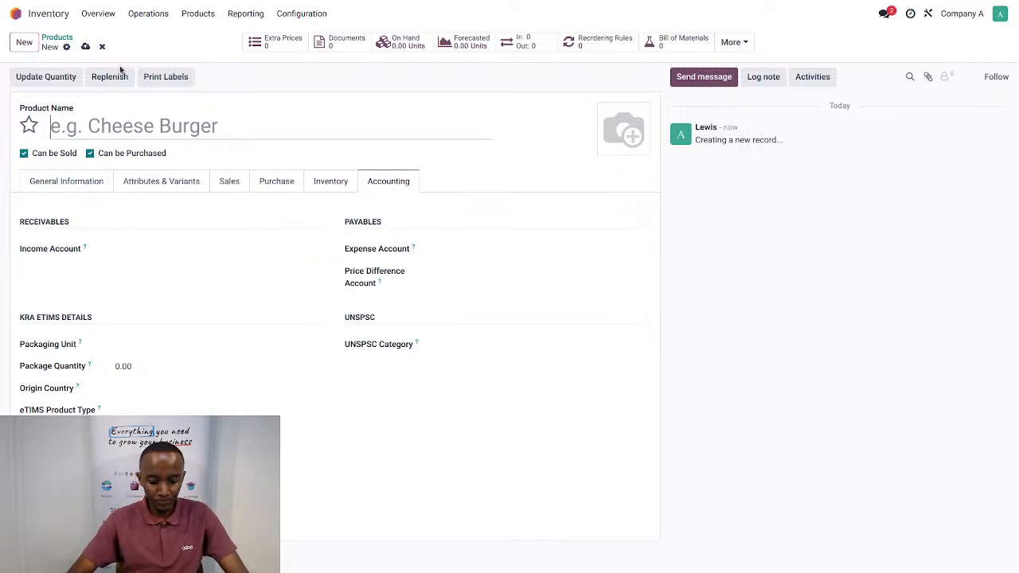
pyautogui.write('Ru')
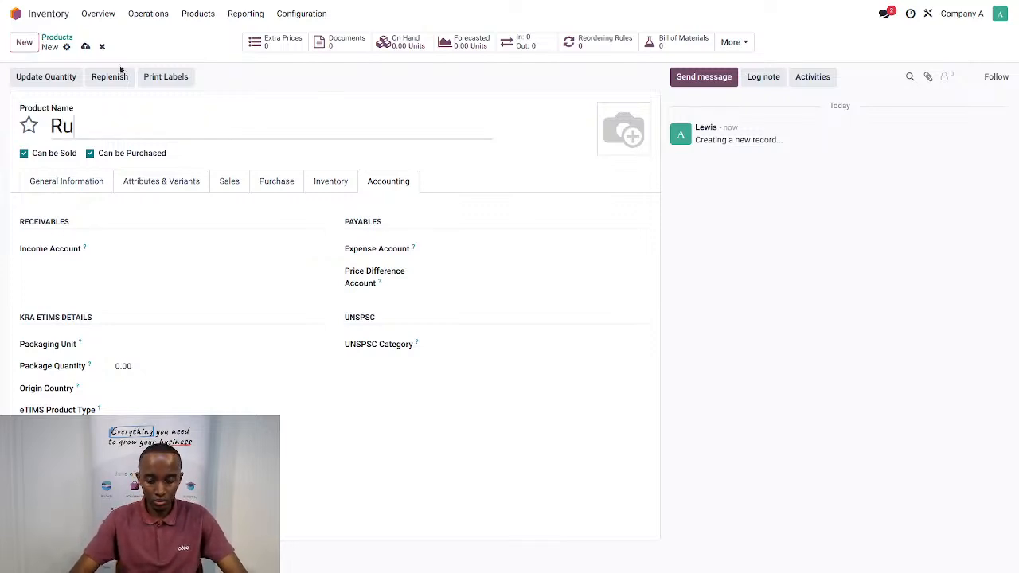
pyautogui.write('ler1')
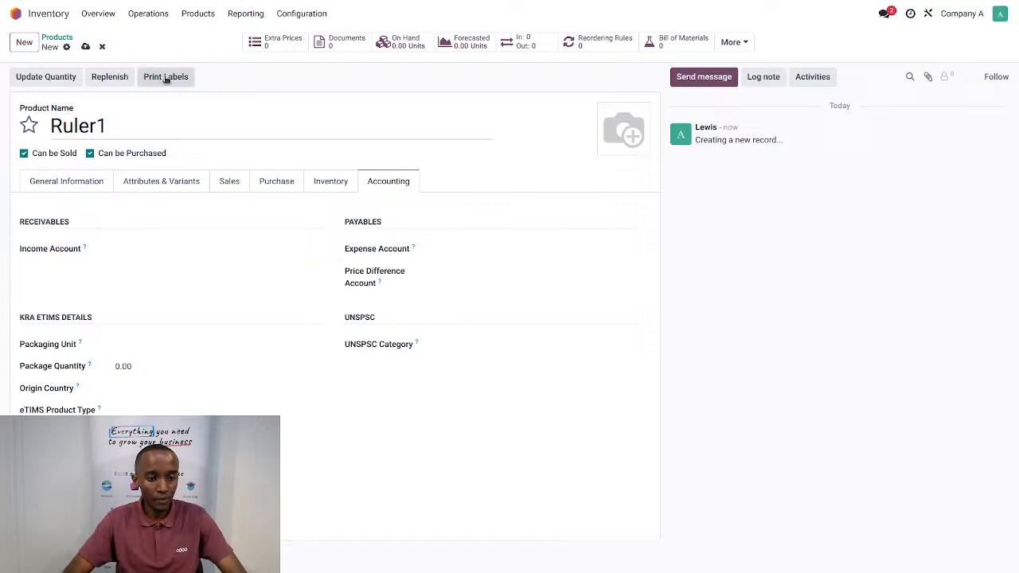
pyautogui.click(75, 182)
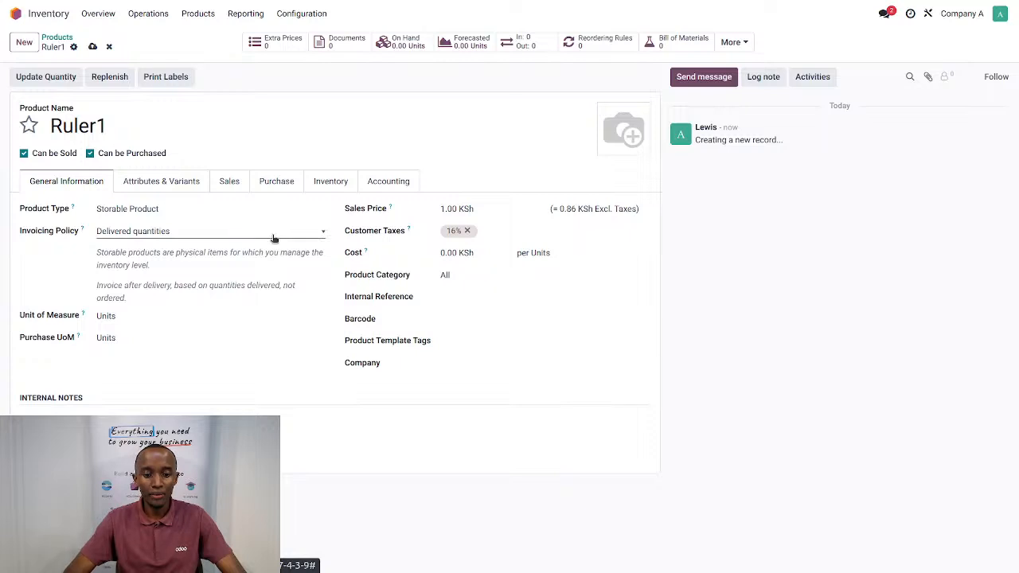
pyautogui.click(448, 208)
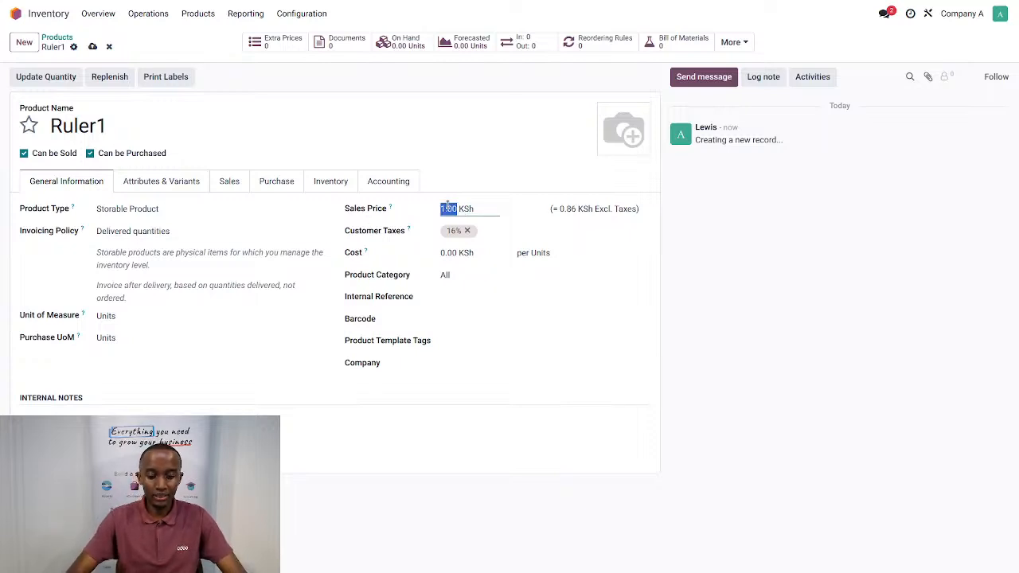
pyautogui.write('7')
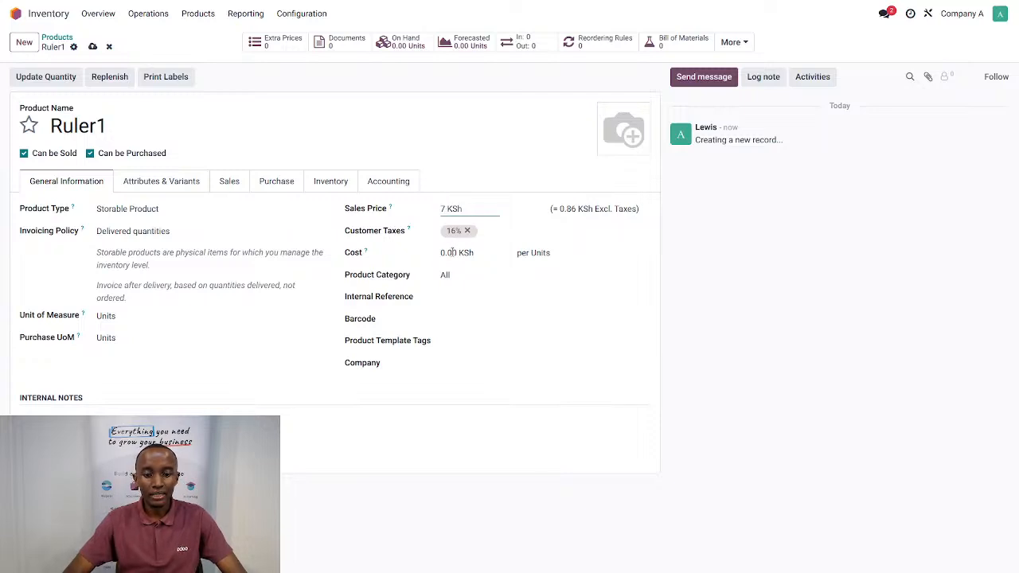
pyautogui.click(451, 253)
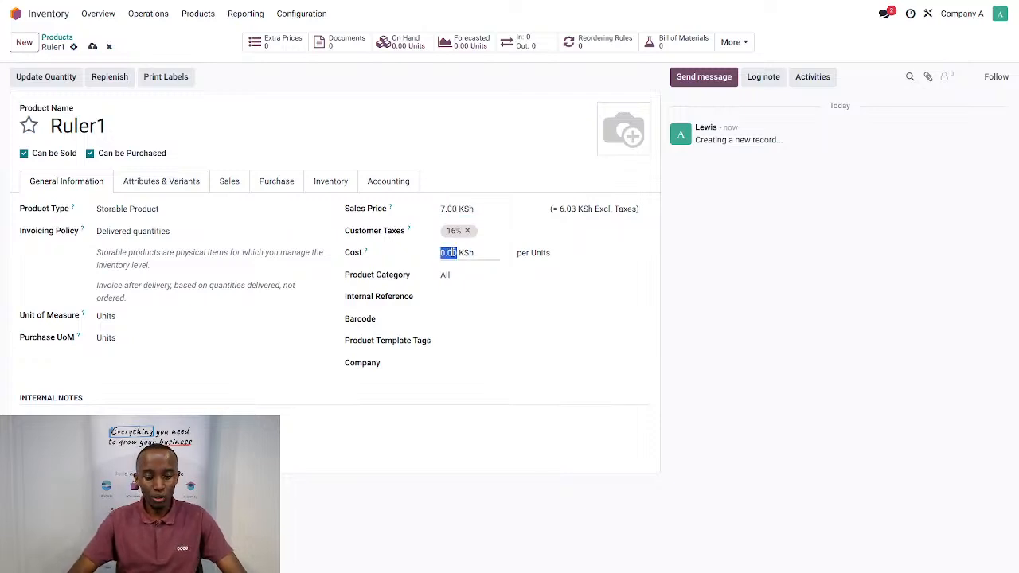
pyautogui.write('3')
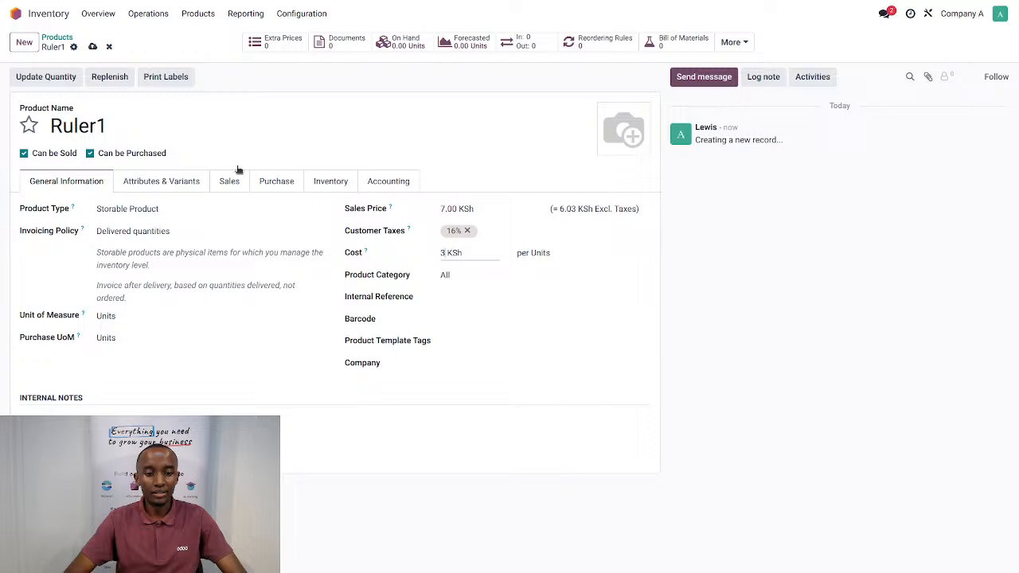
pyautogui.click(92, 45)
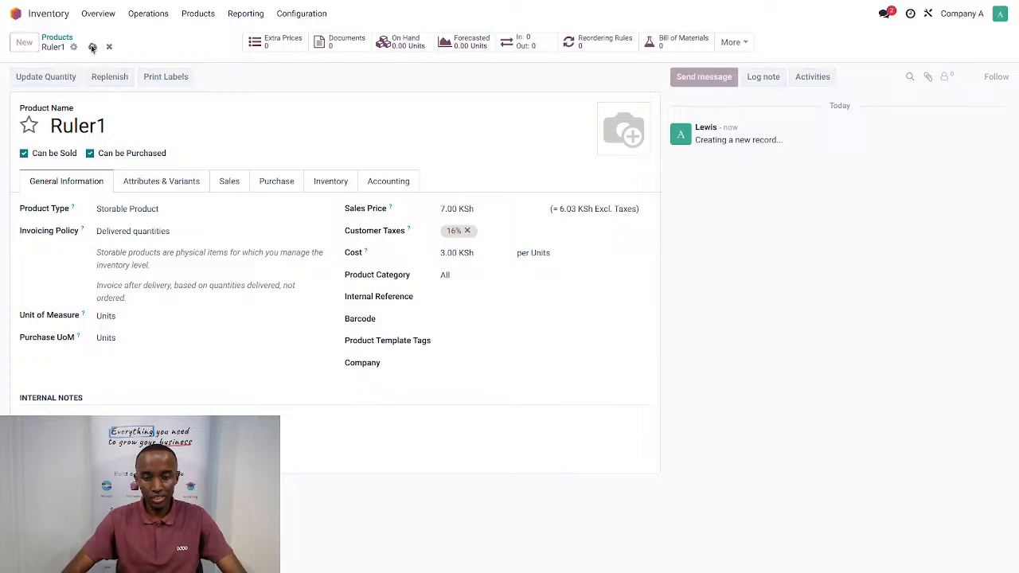
# - Set Ruler1's invoicing policy to Ordered quantities and save the product
pyautogui.click(392, 183)
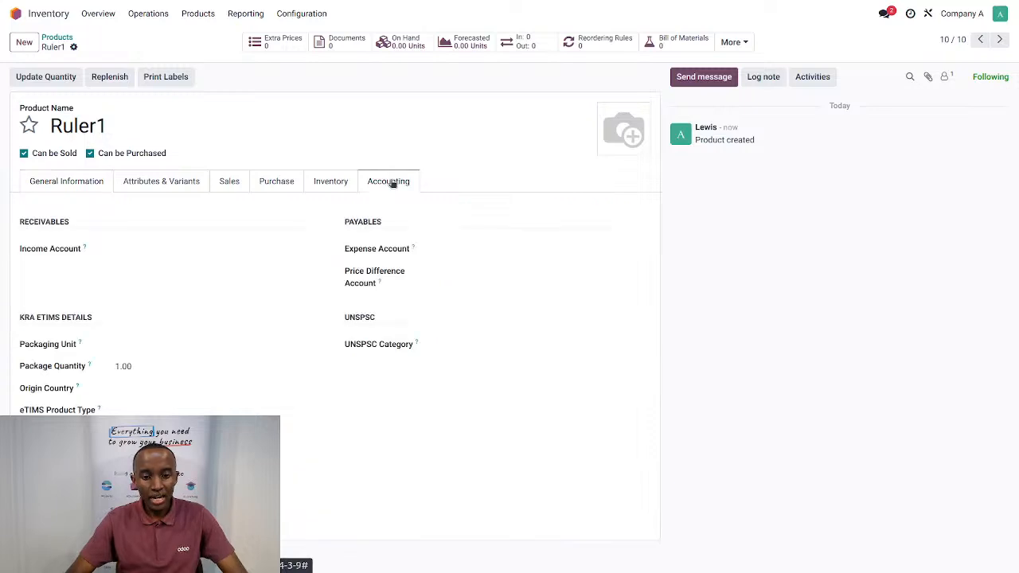
pyautogui.click(84, 182)
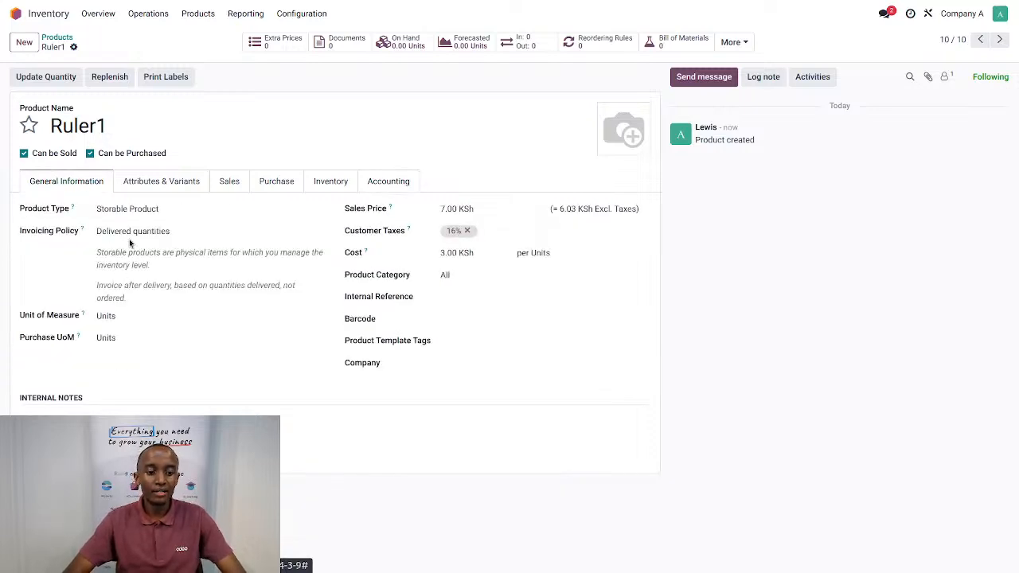
pyautogui.click(127, 236)
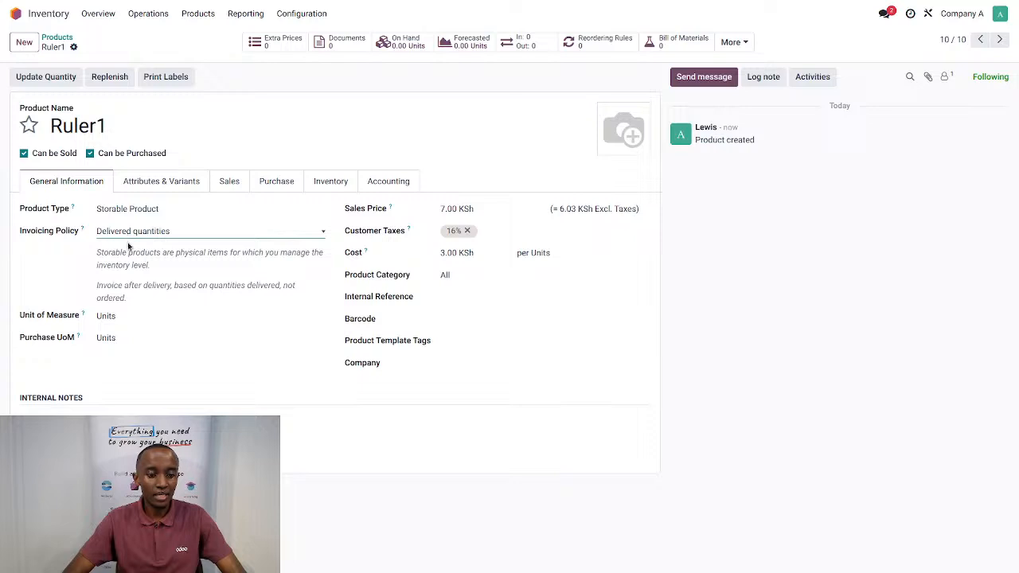
pyautogui.click(130, 245)
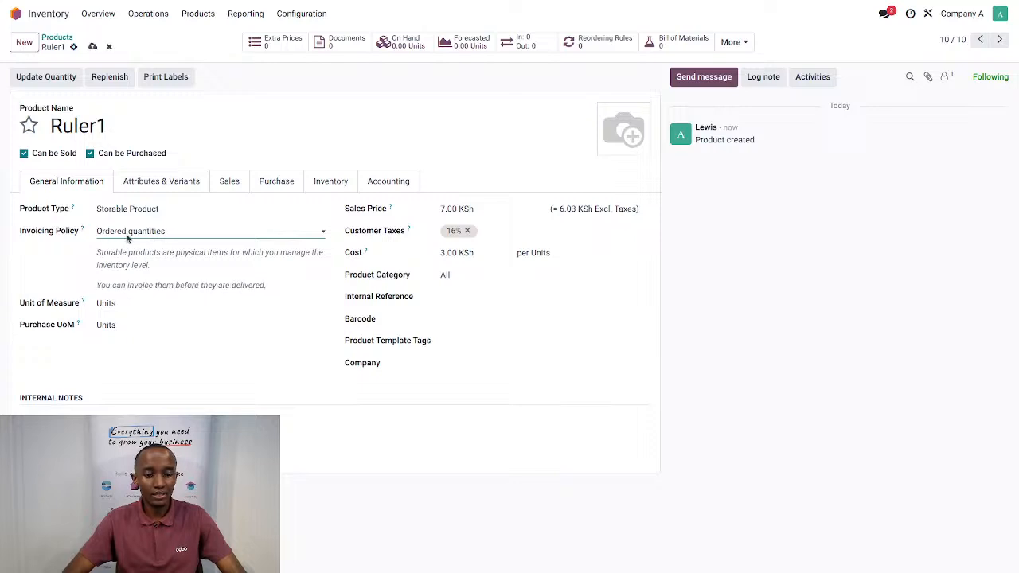
pyautogui.click(92, 47)
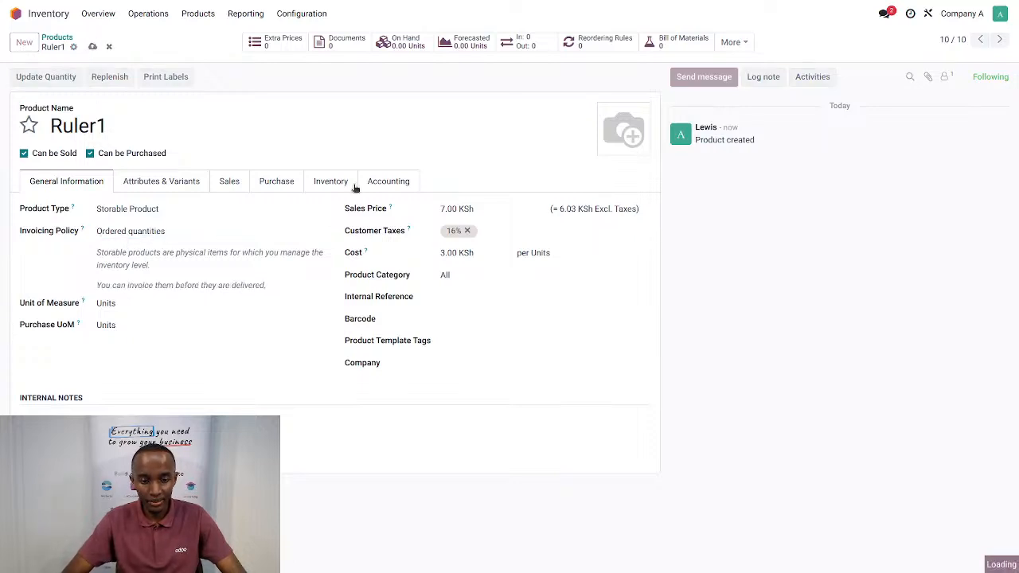
# - In Ruler1's KRA eTIMS details, set the packaging unit to Bucket and the package quantity to 50
pyautogui.click(393, 183)
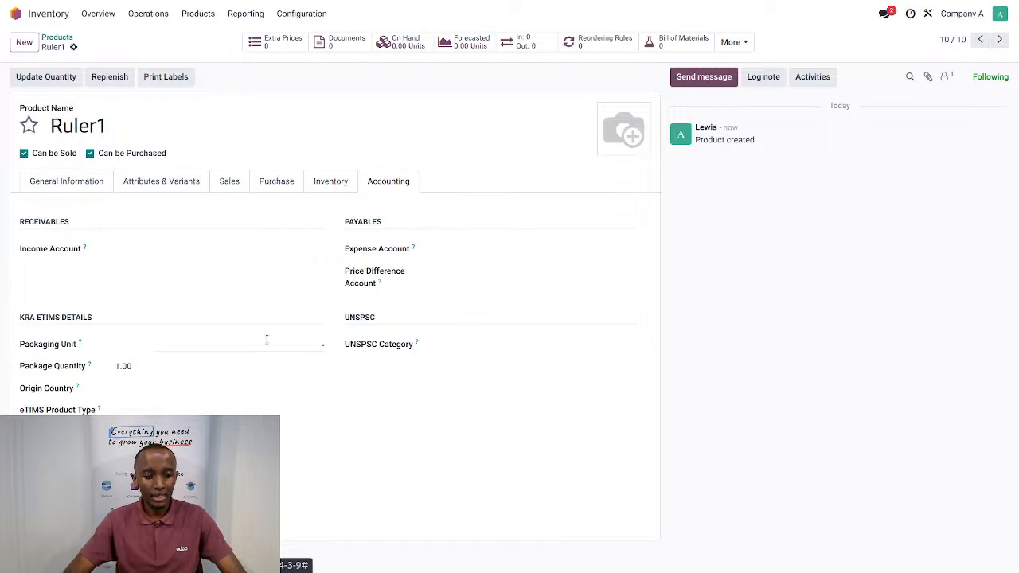
pyautogui.click(166, 344)
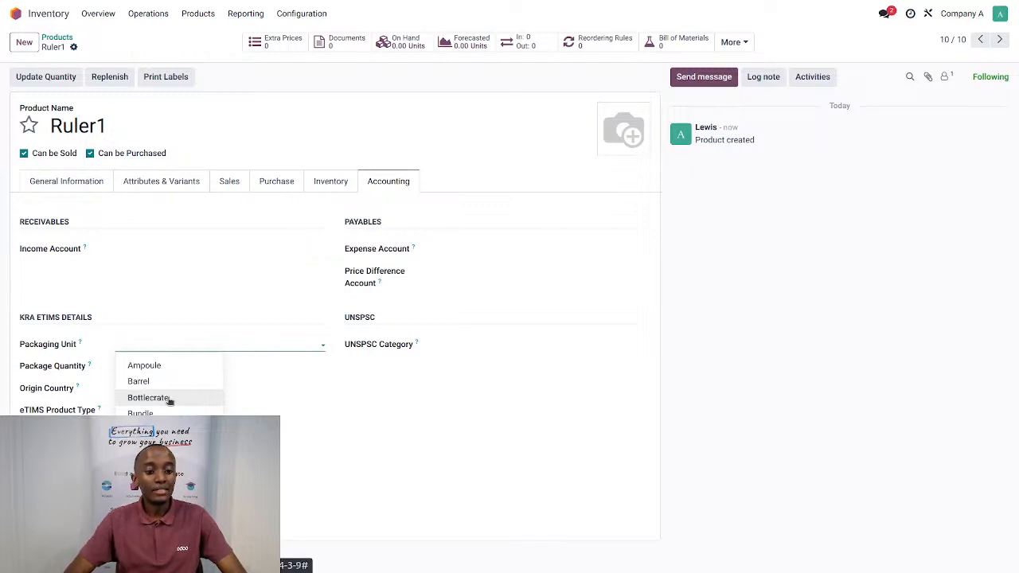
pyautogui.click(142, 429)
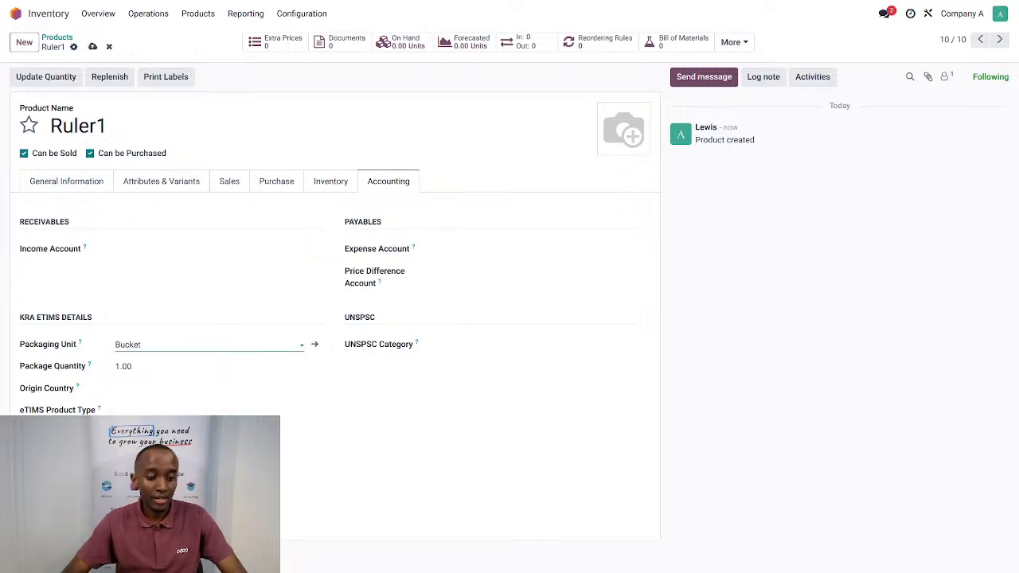
pyautogui.click(136, 363)
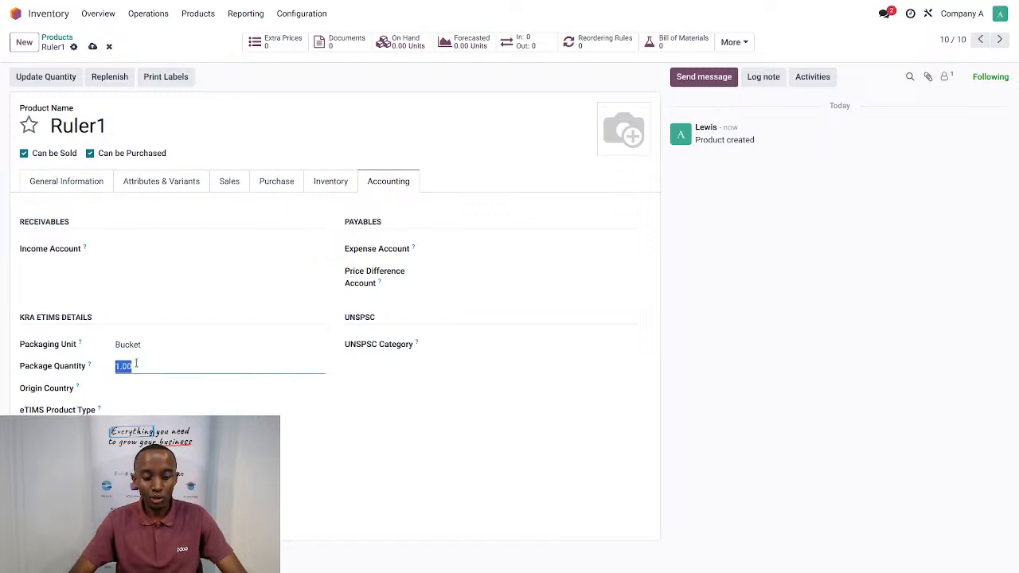
pyautogui.write('05')
pyautogui.press('BackSpace')
pyautogui.press('BackSpace')
pyautogui.write('50')
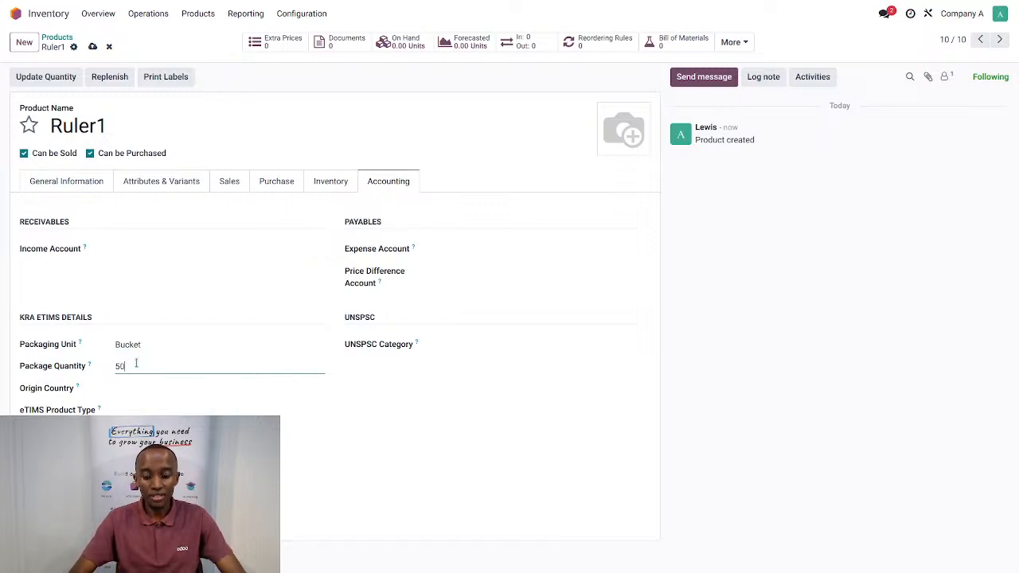
# - Set Ruler1's origin country to Kenya and its eTIMS product type to Finished Product
pyautogui.click(745, 461)
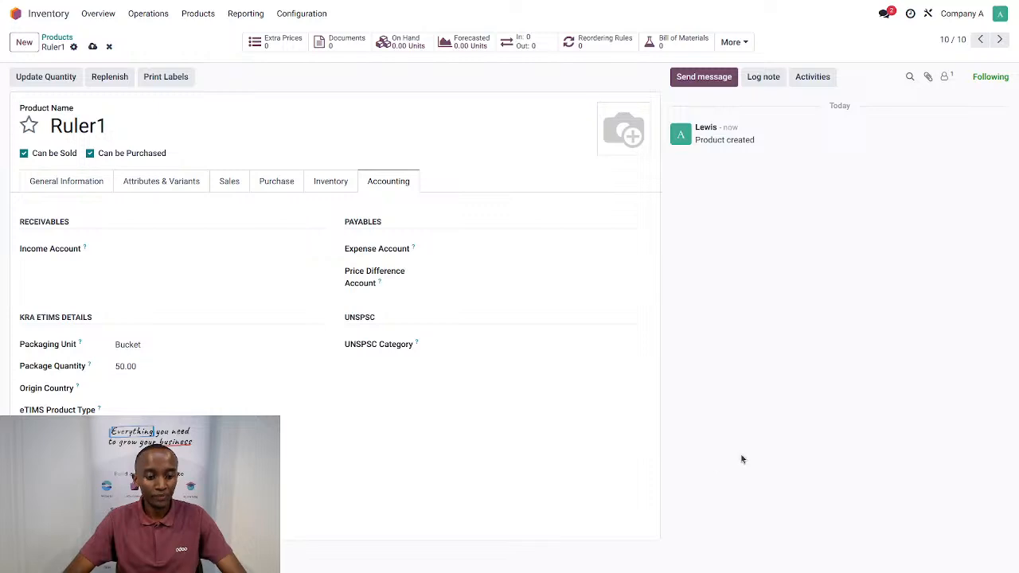
pyautogui.click(156, 390)
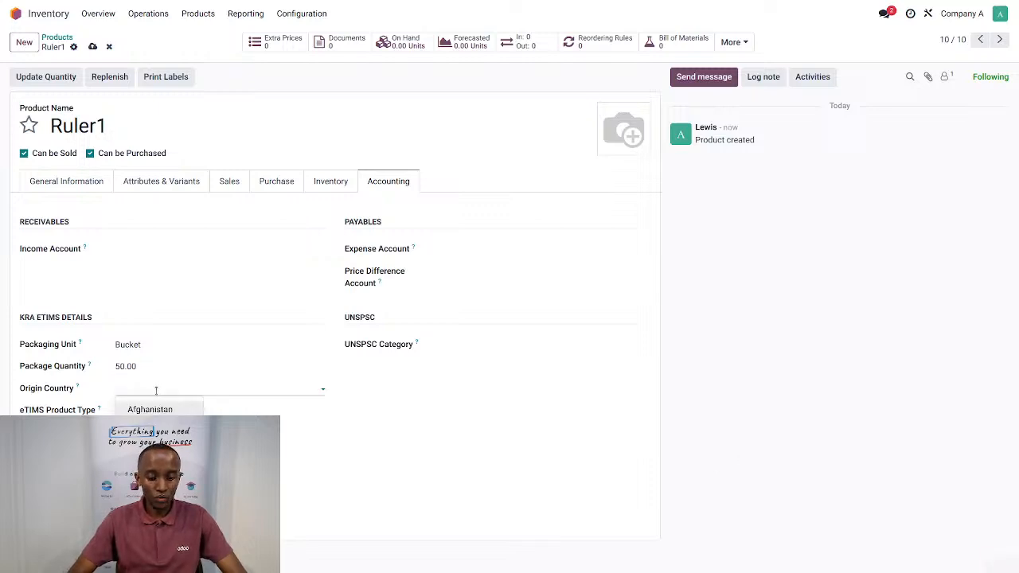
pyautogui.write('kenya')
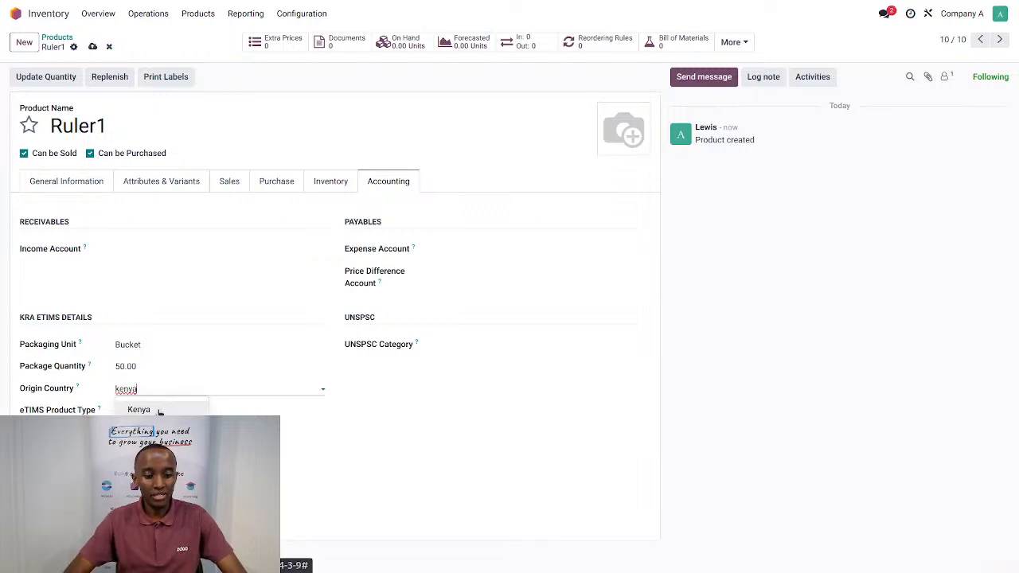
pyautogui.click(159, 410)
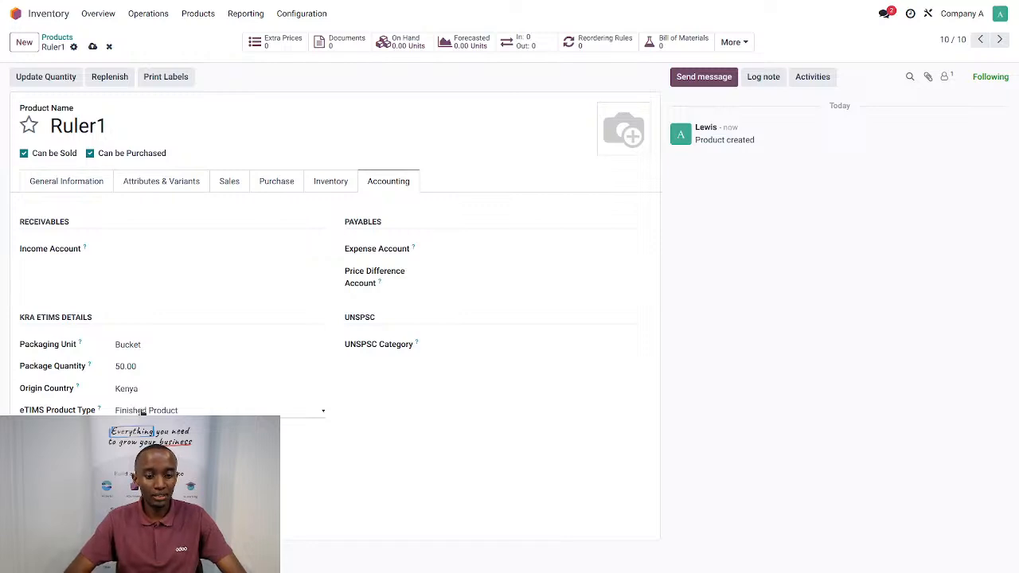
# - Assign the UNSPSC category 14111509 Stationery to Ruler1 and save the product
pyautogui.click(498, 348)
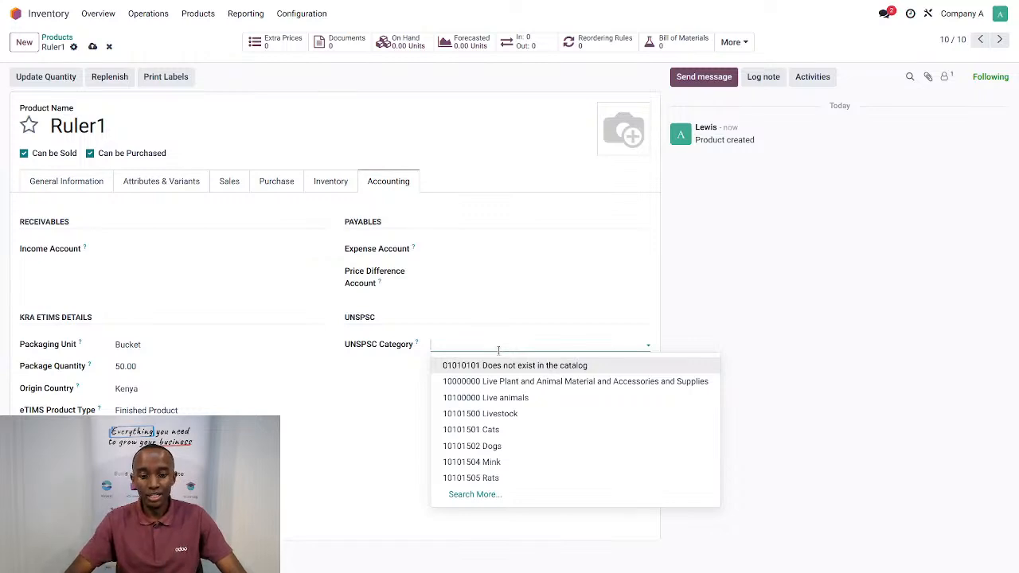
pyautogui.write('sta')
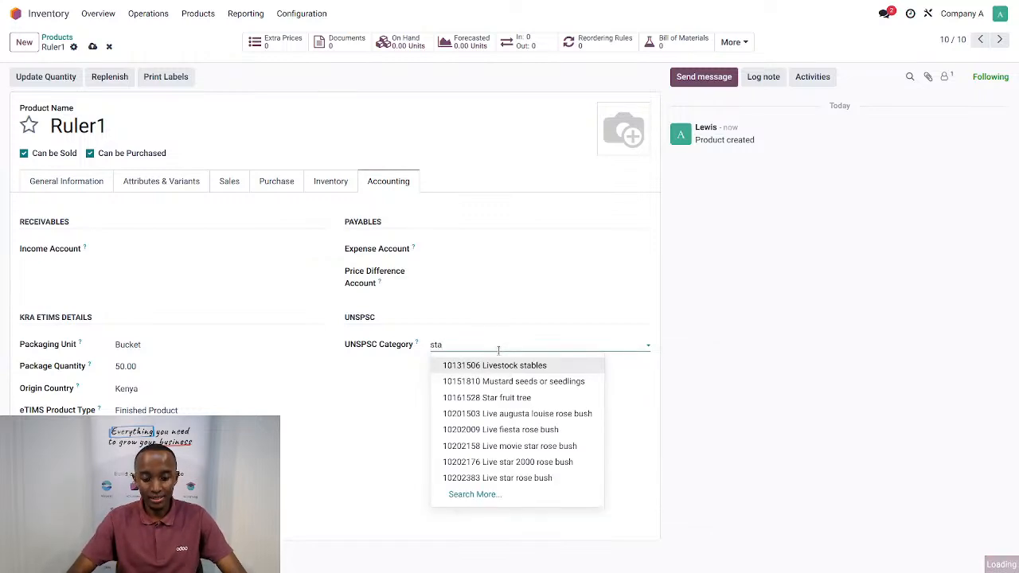
pyautogui.write('tione')
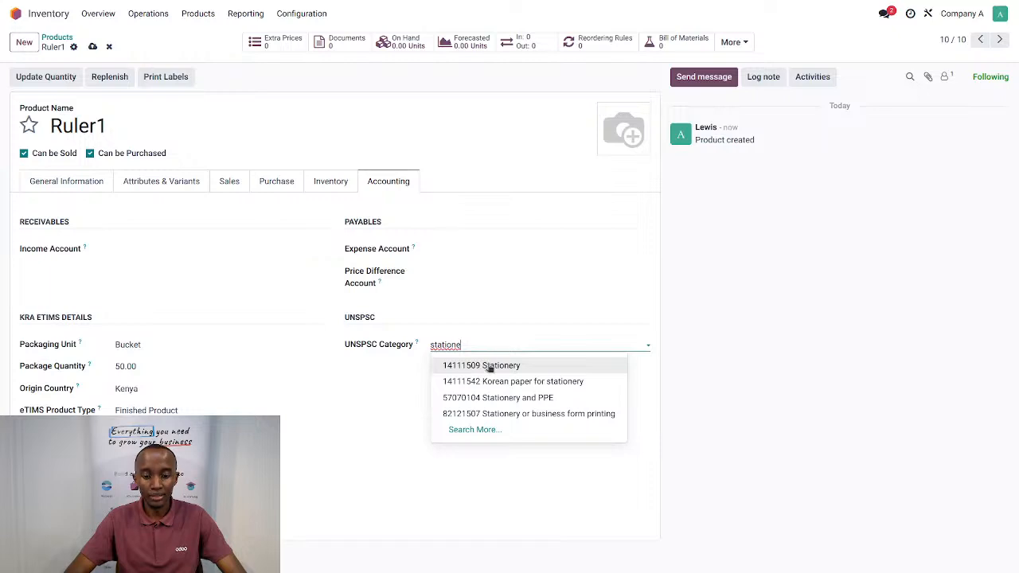
pyautogui.click(489, 367)
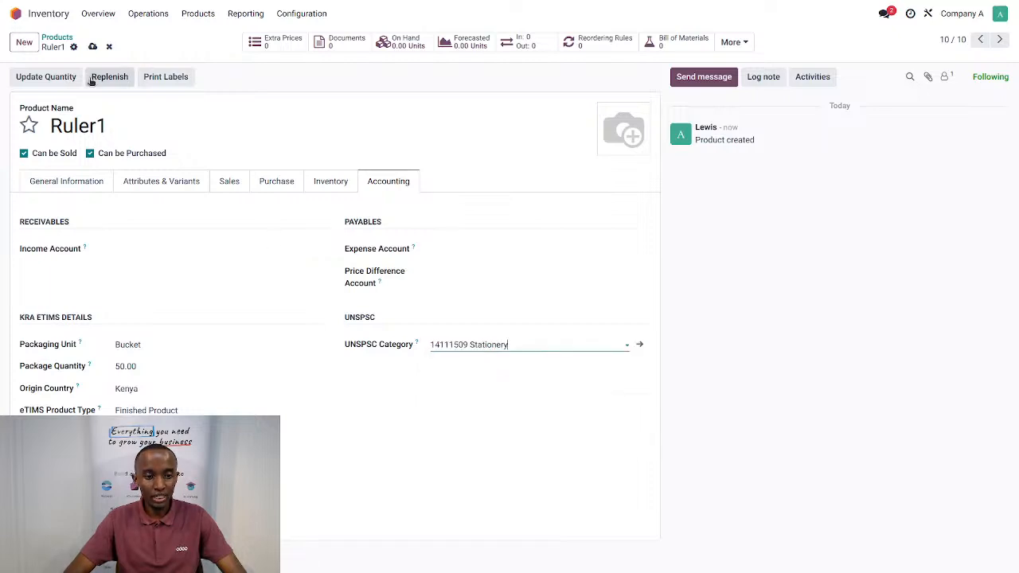
pyautogui.click(92, 47)
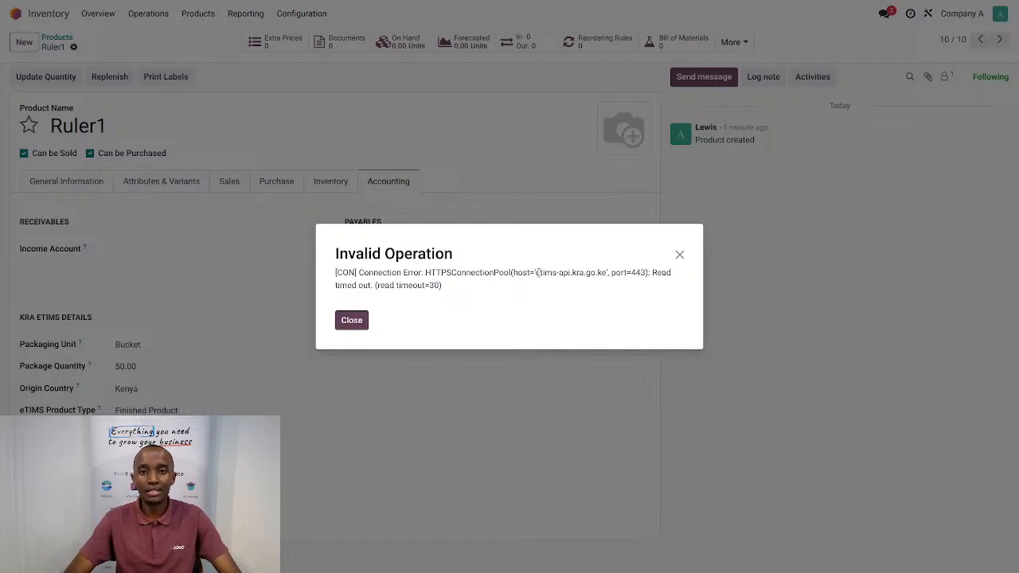
pyautogui.click(352, 321)
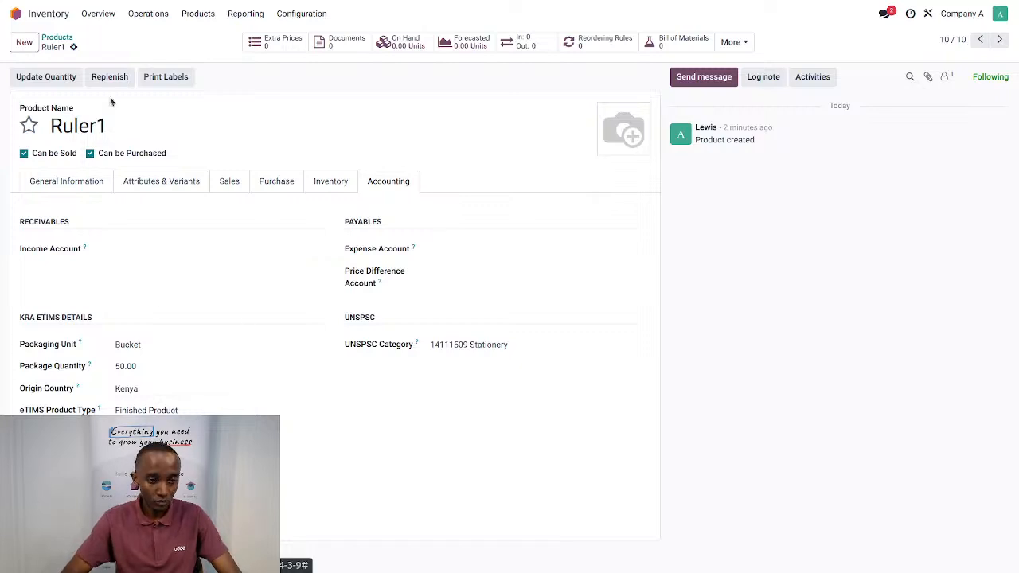
# - Open the Book product from the product list, review its KRA eTIMS details, and return to the list
pyautogui.click(60, 38)
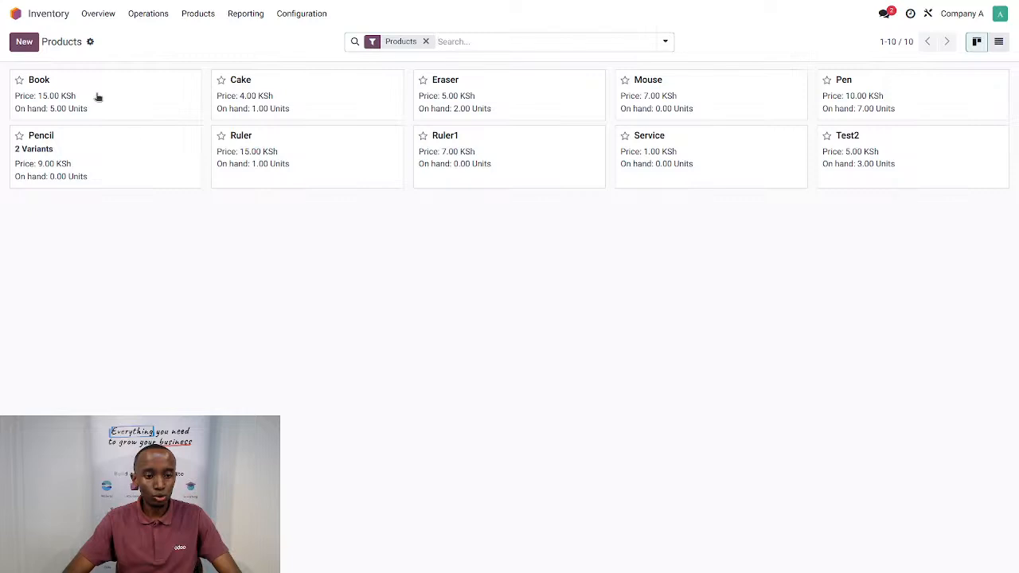
pyautogui.click(97, 97)
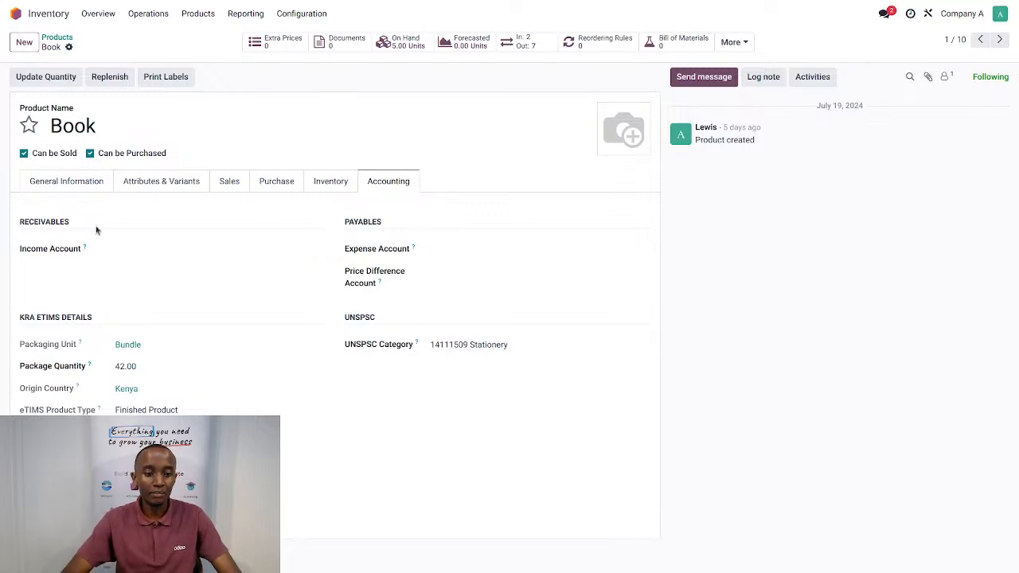
pyautogui.click(57, 38)
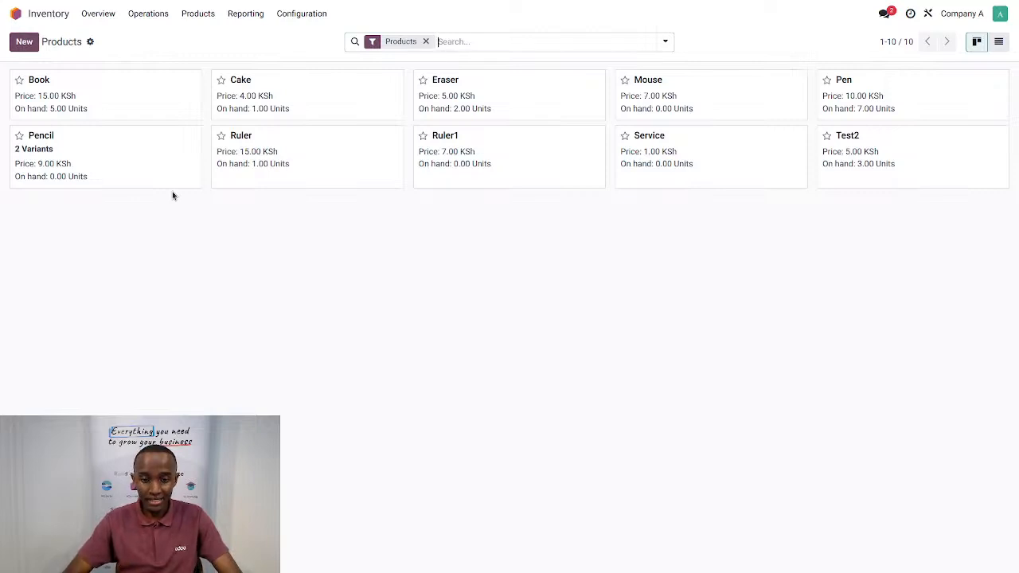
# - Review the Pencil product's general information and its Brand attribute values
pyautogui.click(129, 164)
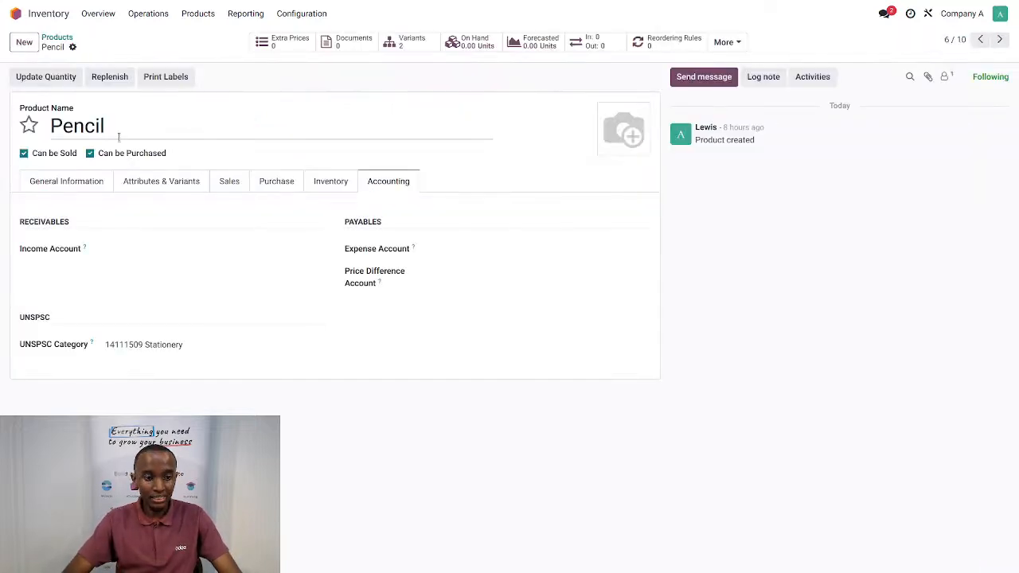
pyautogui.click(88, 183)
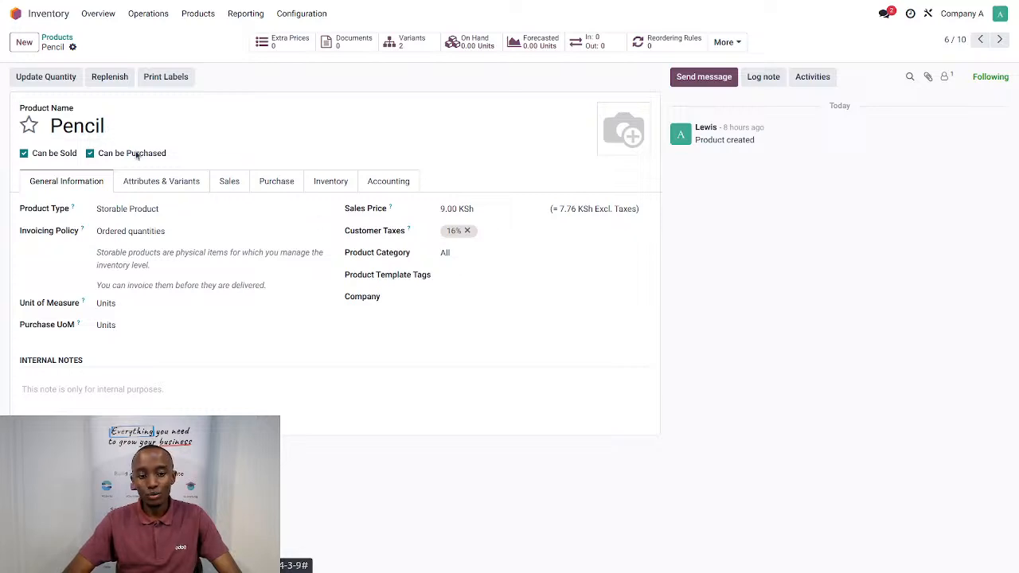
pyautogui.click(151, 189)
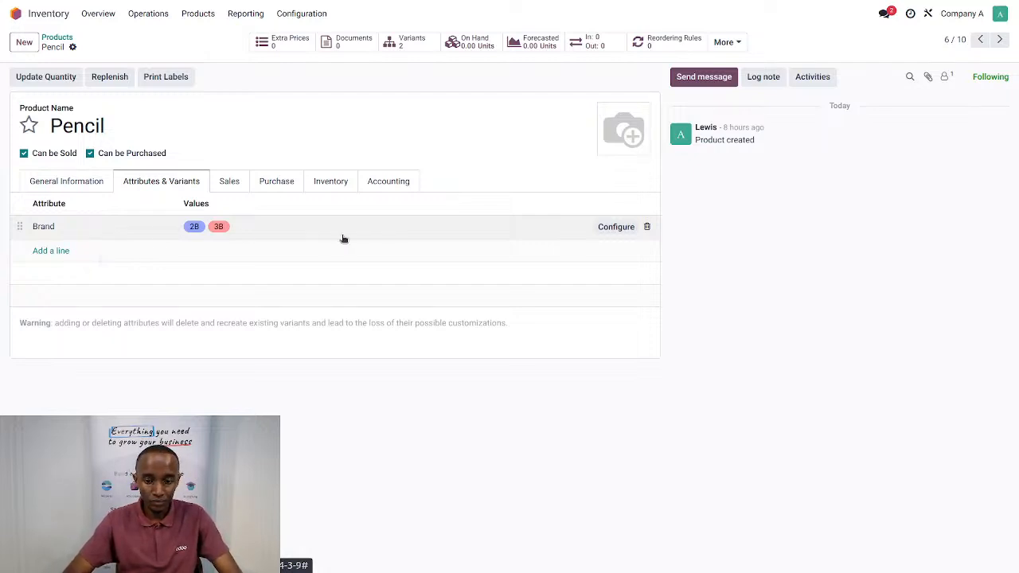
pyautogui.click(77, 181)
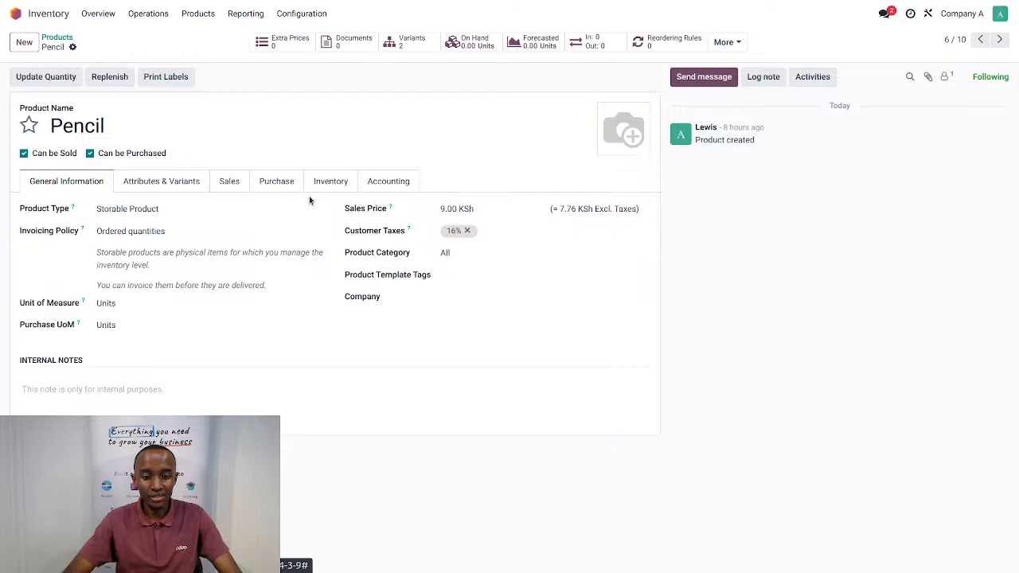
# - Examine the pricing and KRA eTIMS details of Pencil's 2B and 3B variants, recheck its attributes, and return to the product list
pyautogui.click(402, 43)
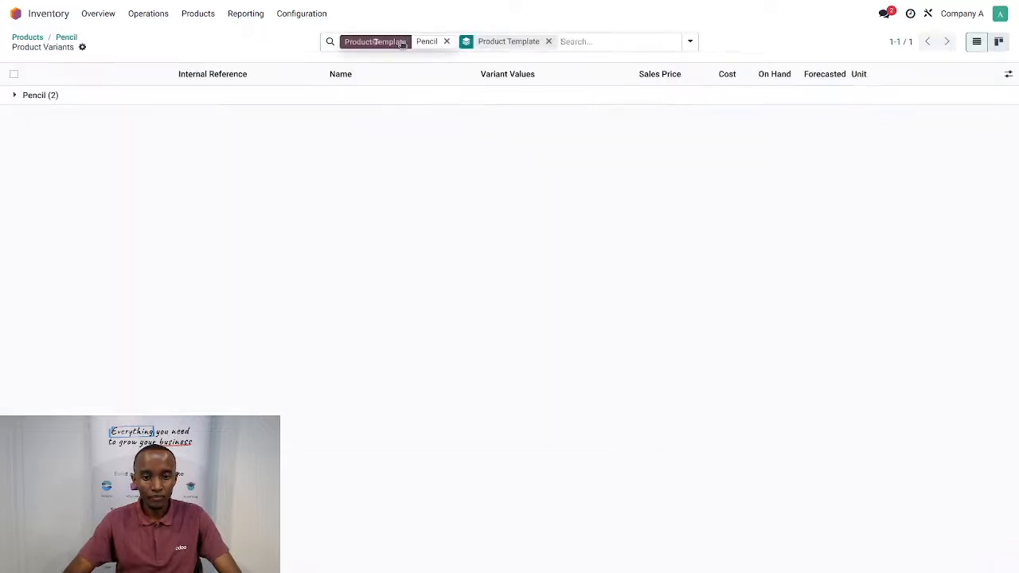
pyautogui.click(15, 96)
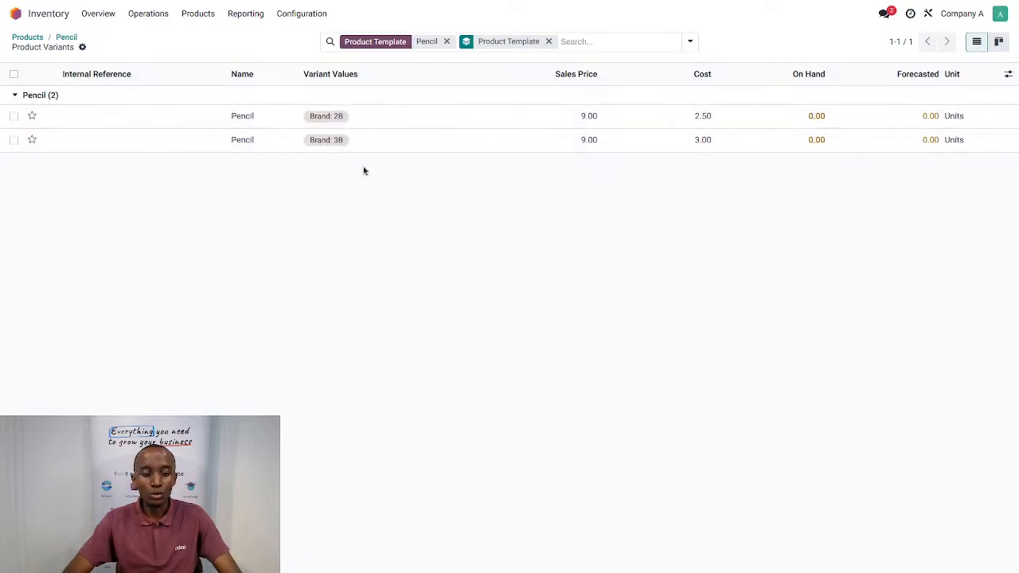
pyautogui.click(183, 119)
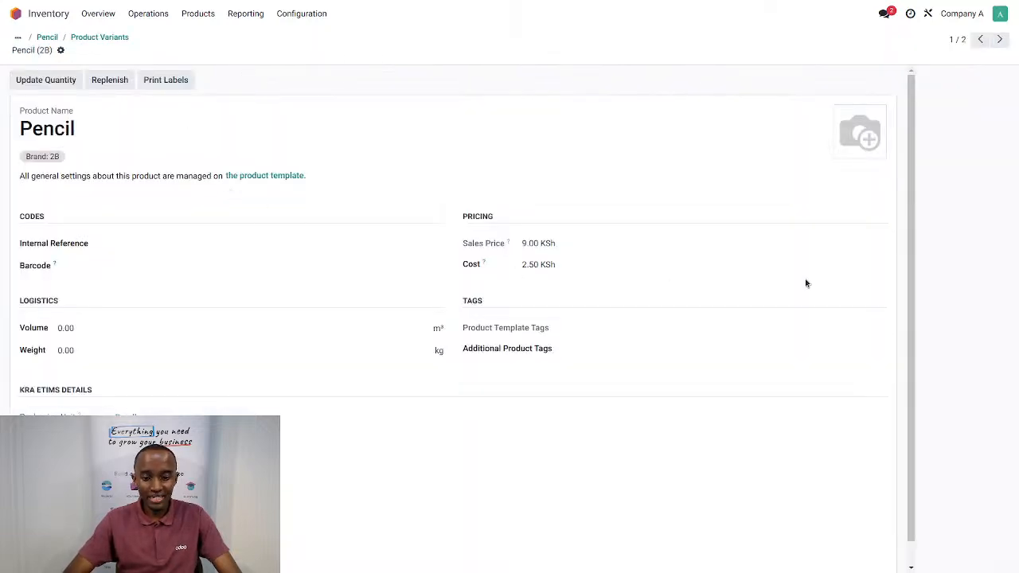
pyautogui.moveTo(915, 295); pyautogui.dragTo(916, 366)
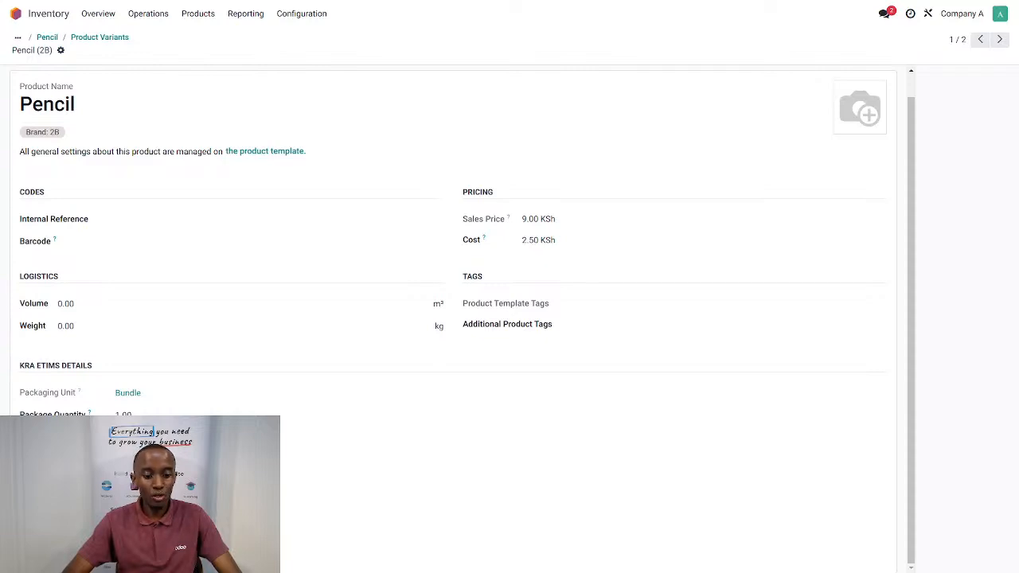
pyautogui.click(1002, 43)
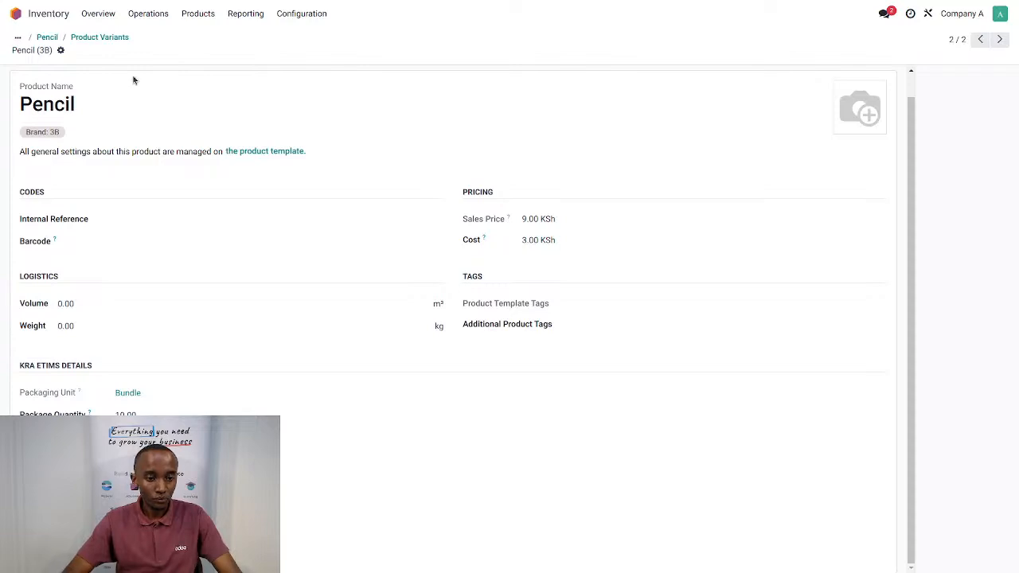
pyautogui.click(106, 37)
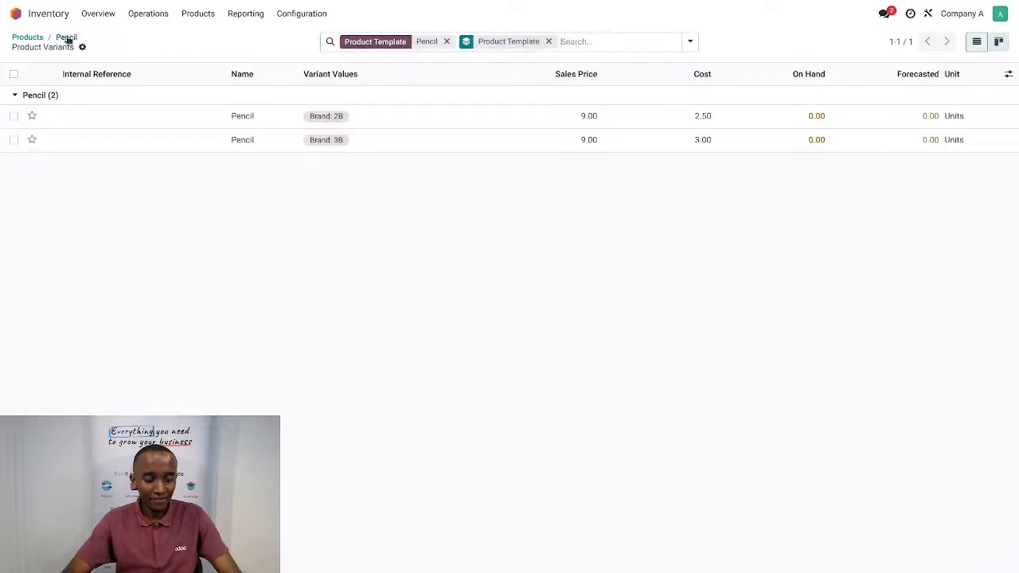
pyautogui.click(67, 38)
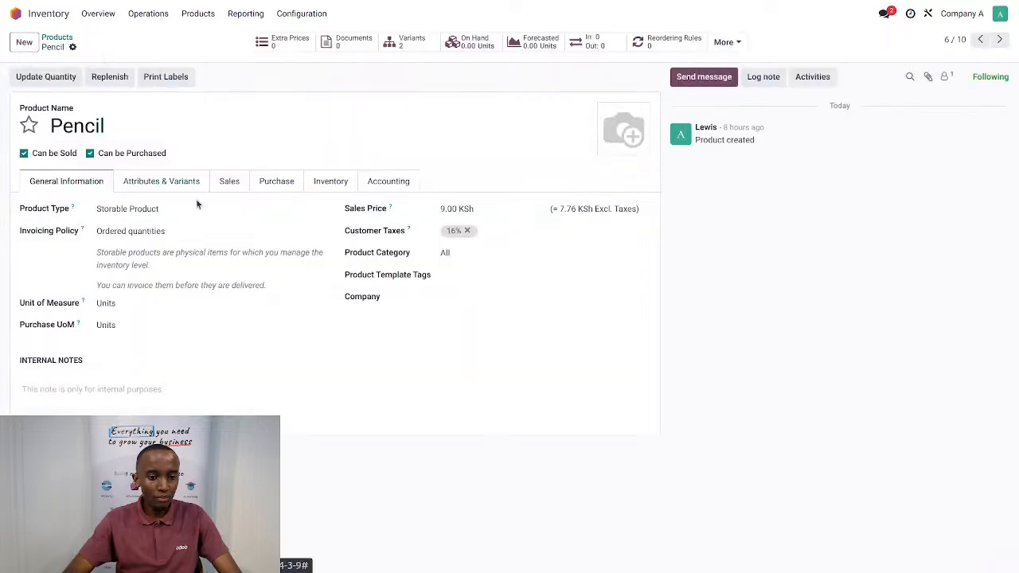
pyautogui.click(165, 182)
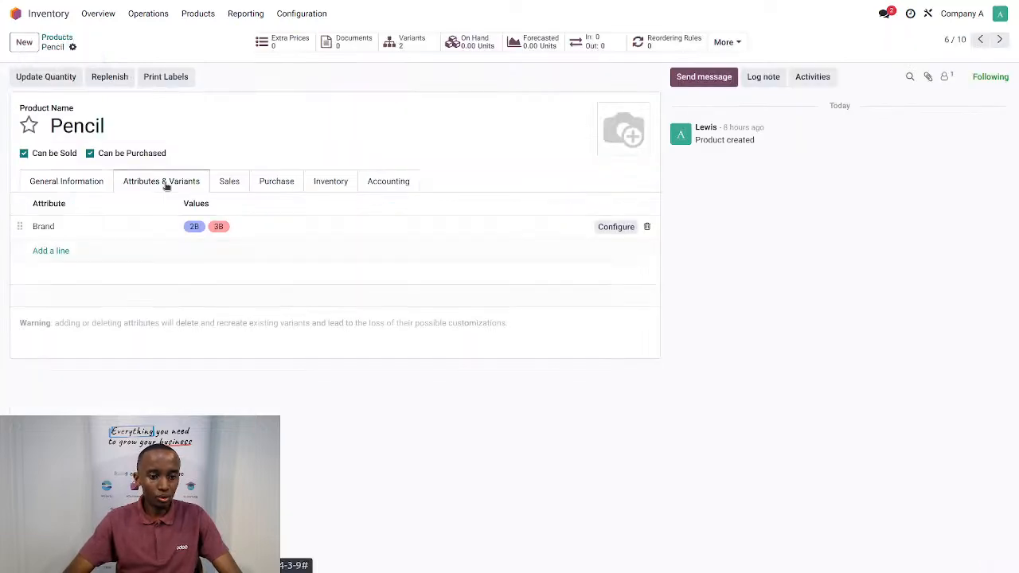
pyautogui.click(63, 38)
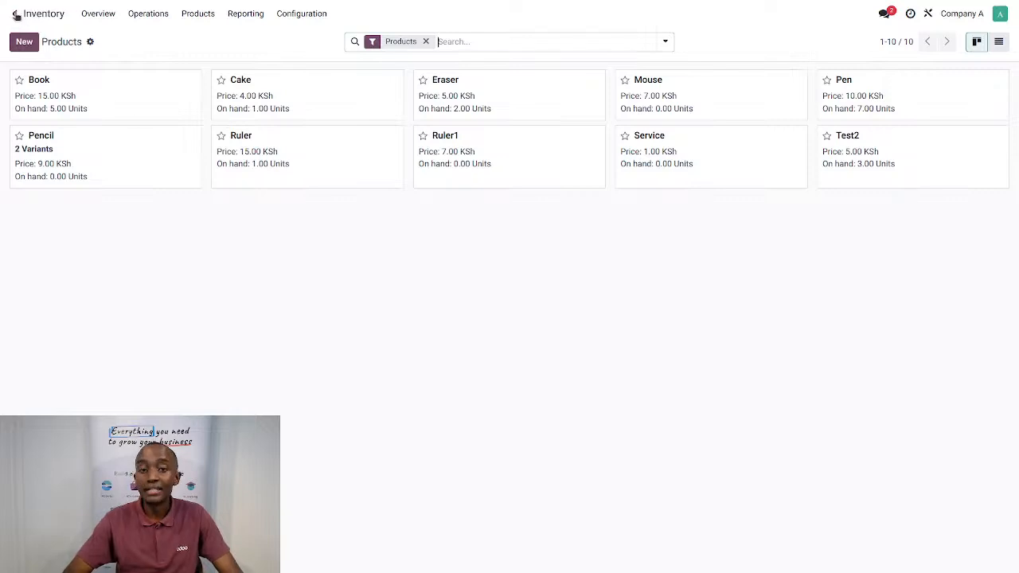
# - Switch to the Sales app, start a new quotation, and create Customer E as its customer
pyautogui.click(16, 14)
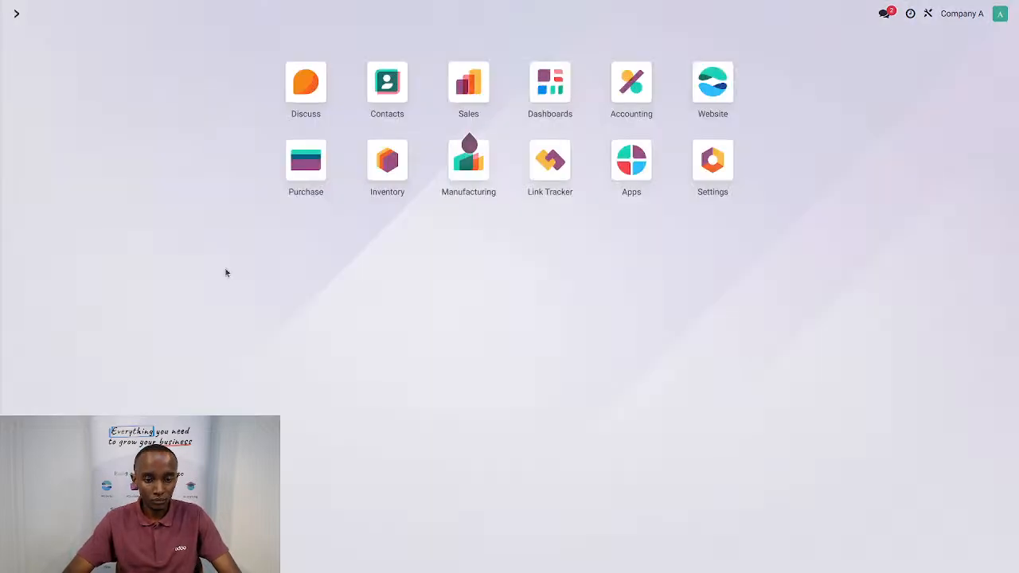
pyautogui.click(469, 94)
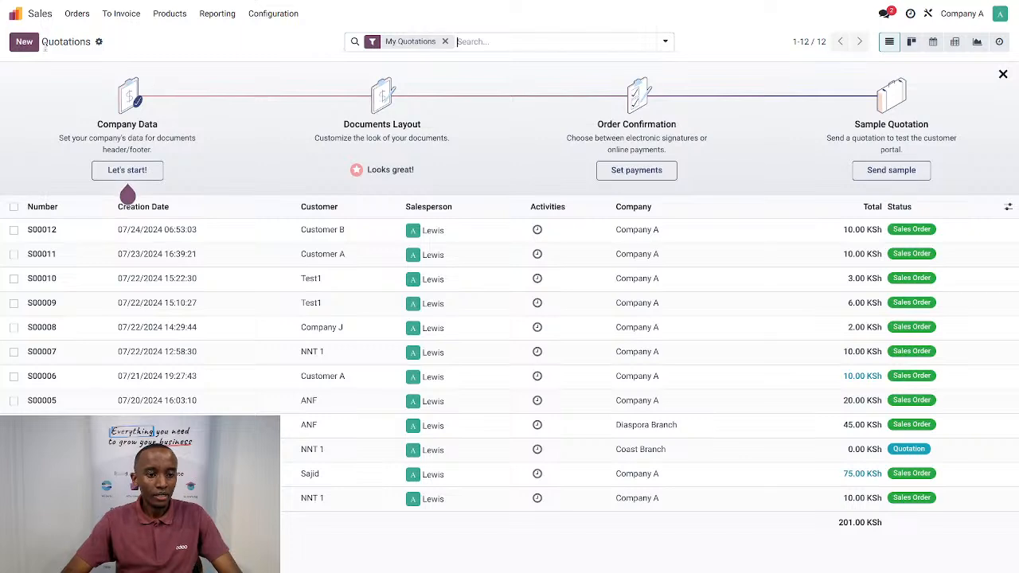
pyautogui.click(25, 43)
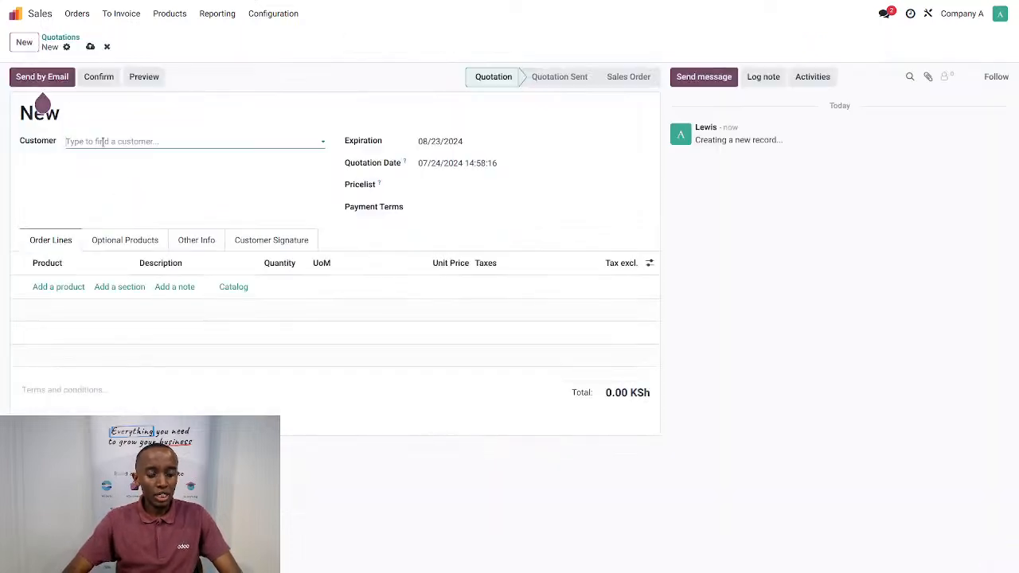
pyautogui.click(103, 141)
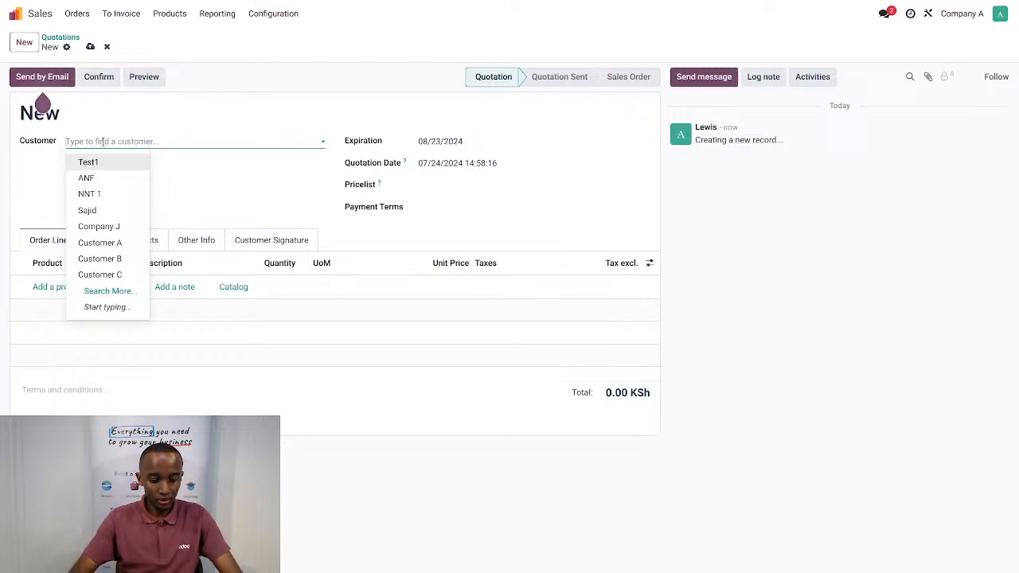
pyautogui.write('Cur')
pyautogui.write('tomer')
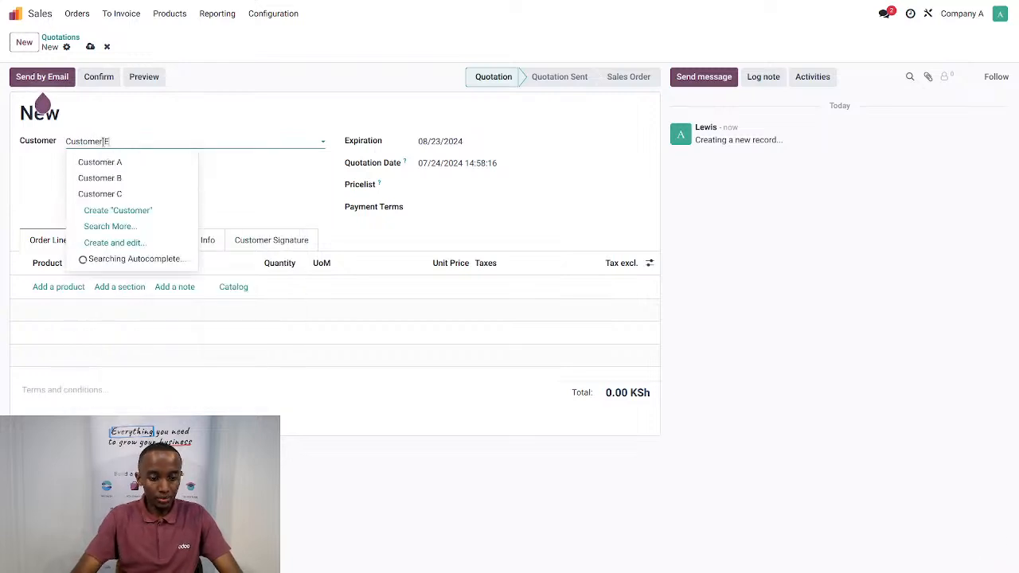
pyautogui.write(' E')
pyautogui.click(125, 163)
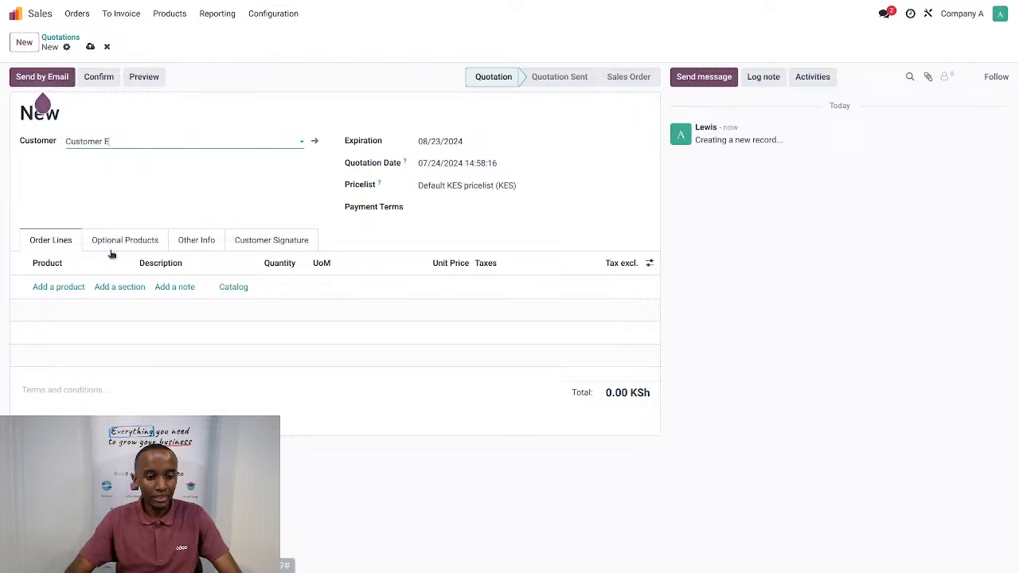
# - Add the Book product as an order line on the new quotation
pyautogui.click(62, 289)
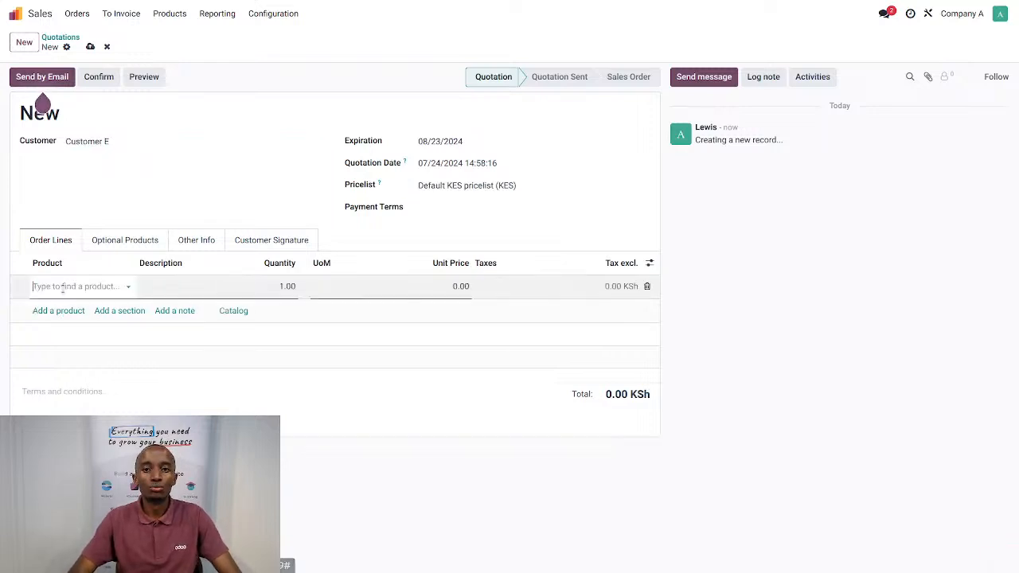
pyautogui.click(62, 288)
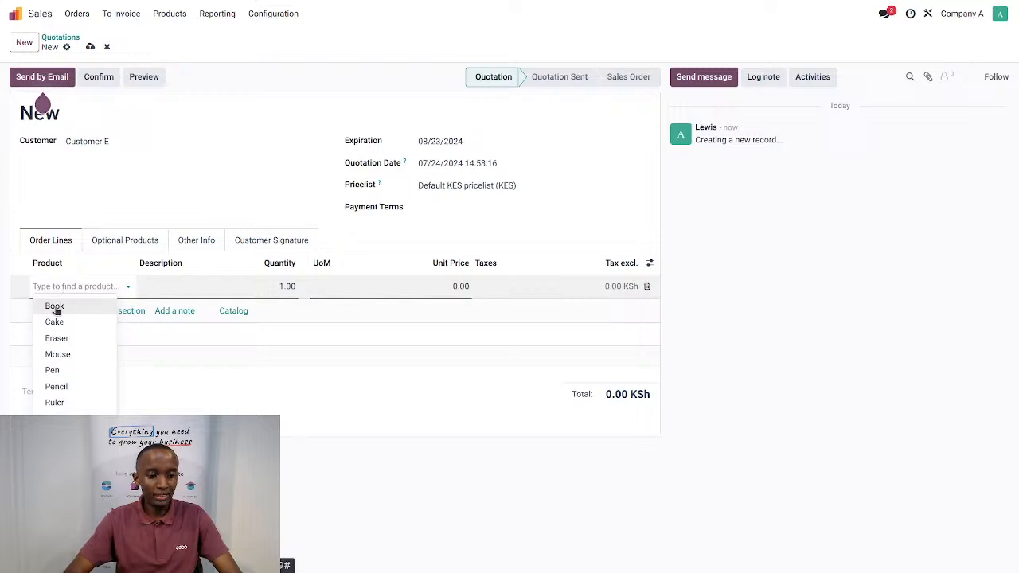
pyautogui.click(58, 309)
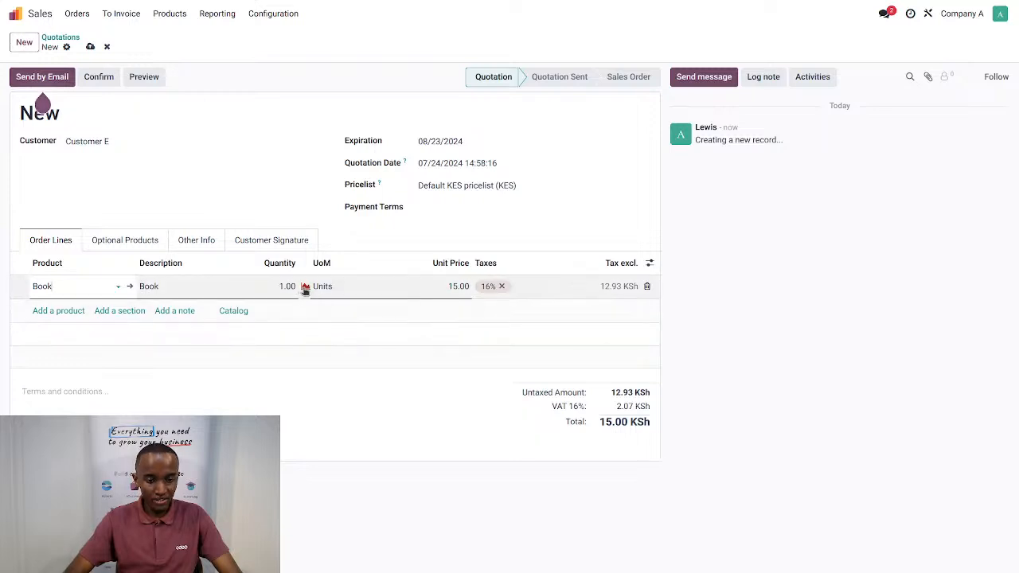
# - Replace the Book order line with the Pen product and confirm Customer E's quotation
pyautogui.click(646, 287)
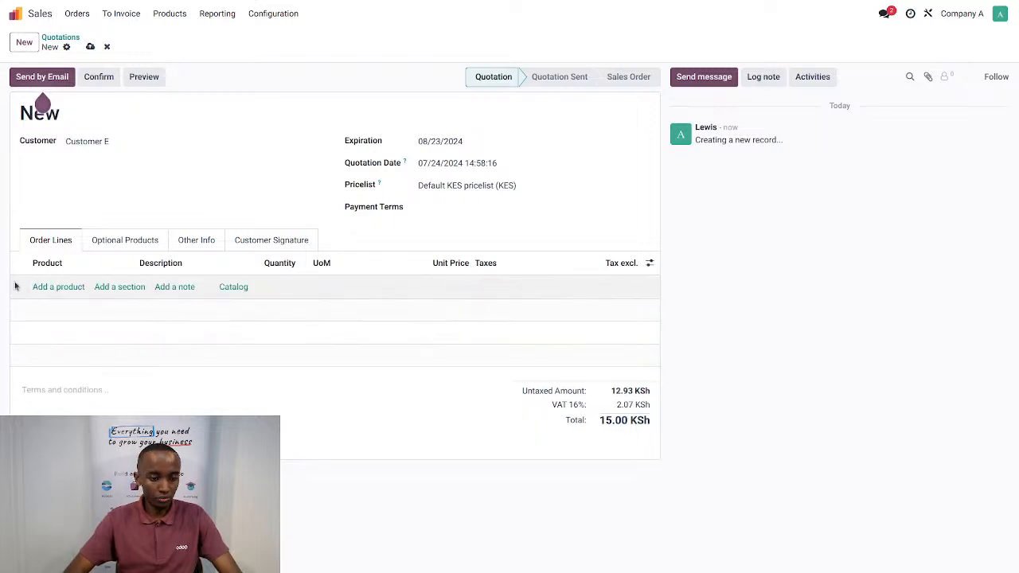
pyautogui.click(61, 287)
pyautogui.write('pen')
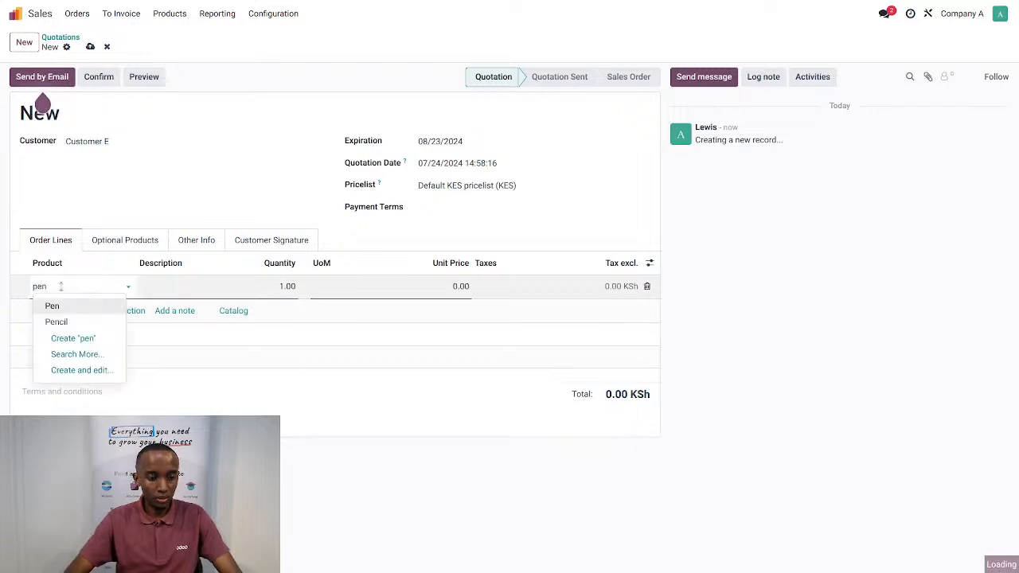
pyautogui.click(69, 305)
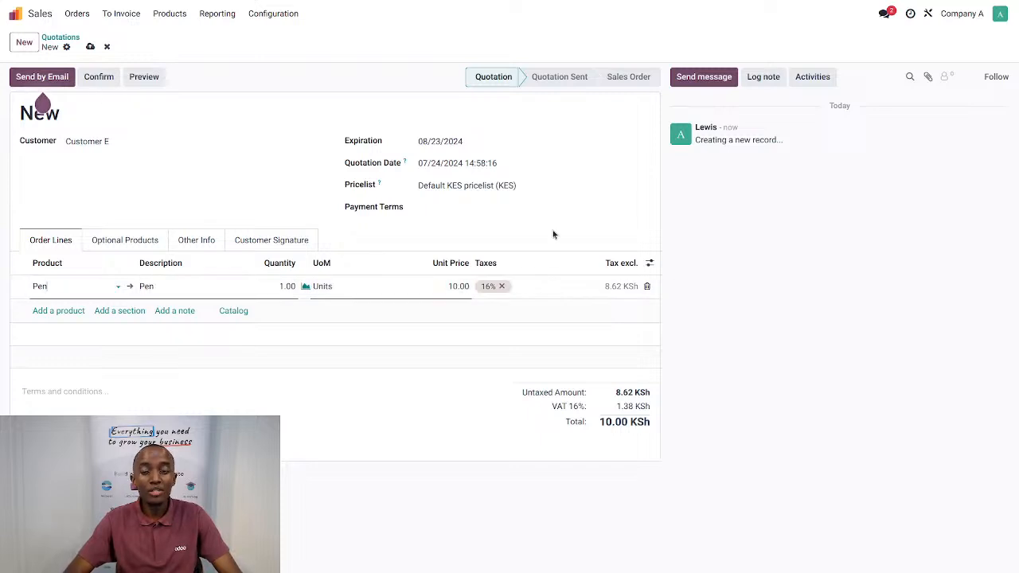
pyautogui.click(95, 76)
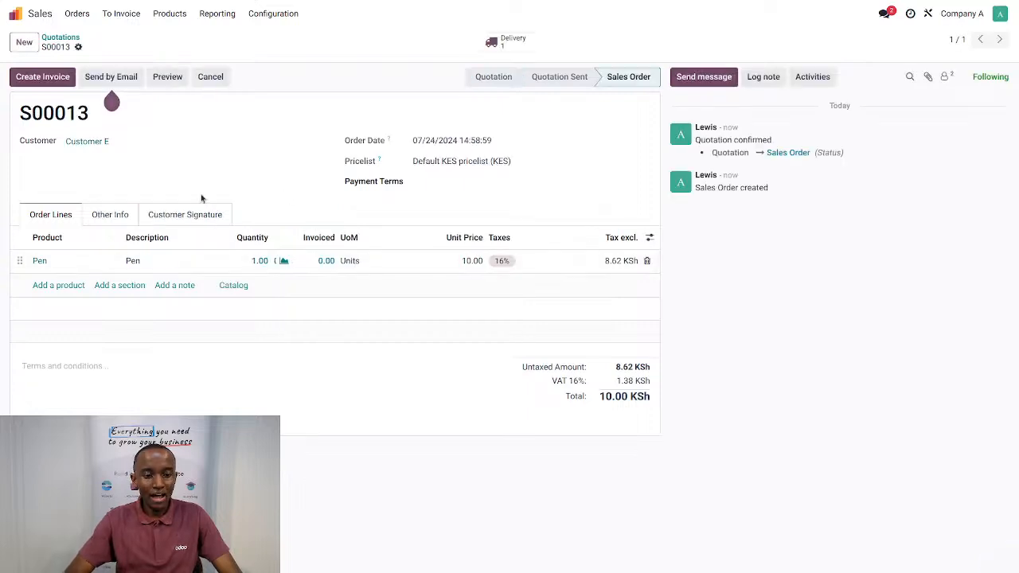
# - Validate the Pen order's delivery and create a draft regular invoice from the sales order
pyautogui.click(511, 44)
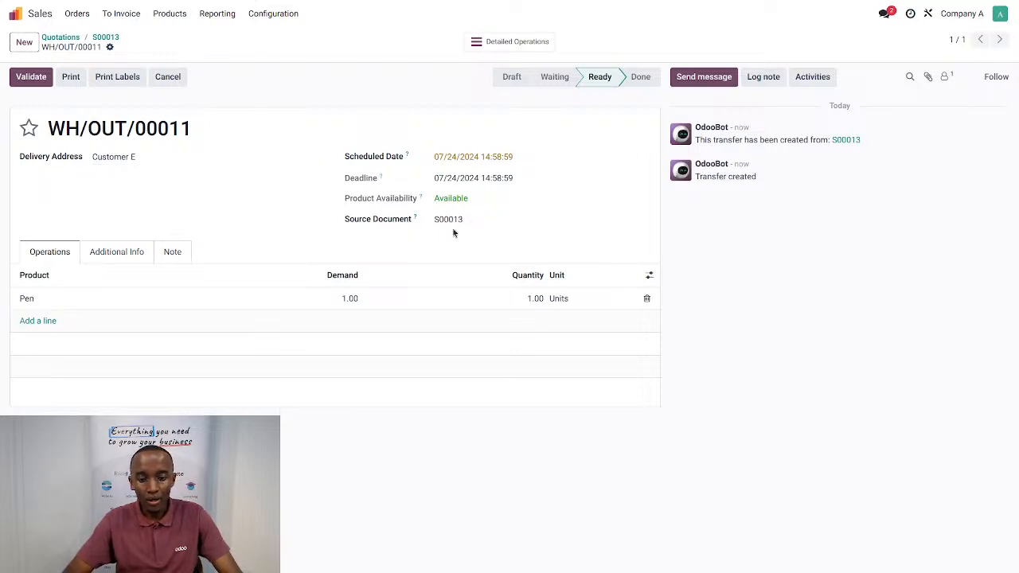
pyautogui.click(33, 77)
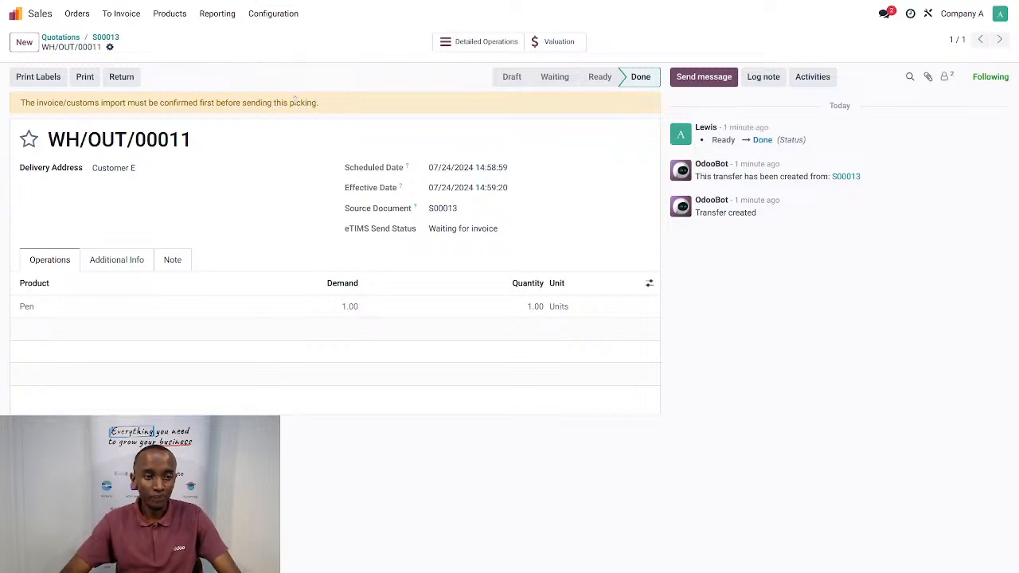
pyautogui.click(106, 39)
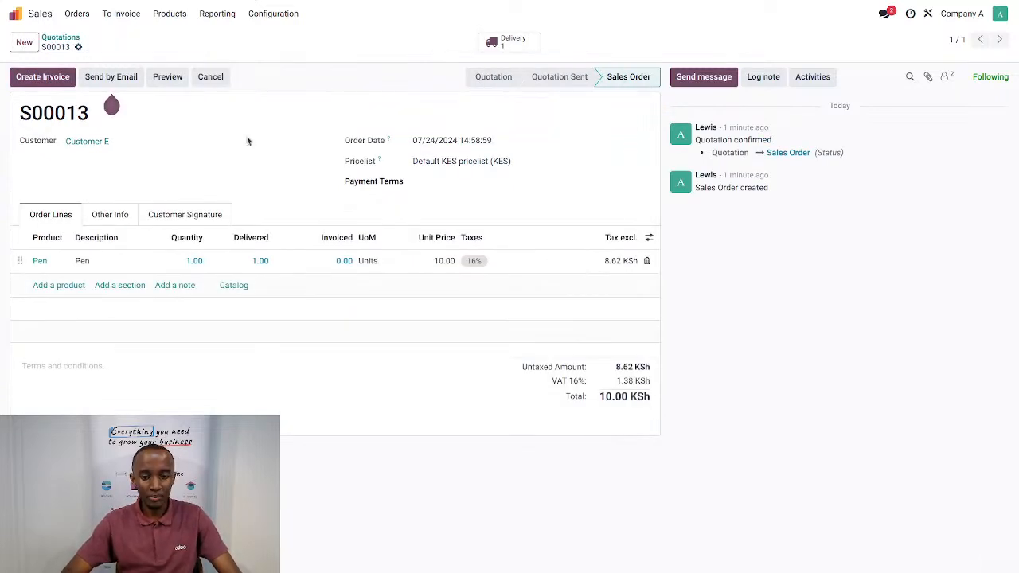
pyautogui.click(48, 77)
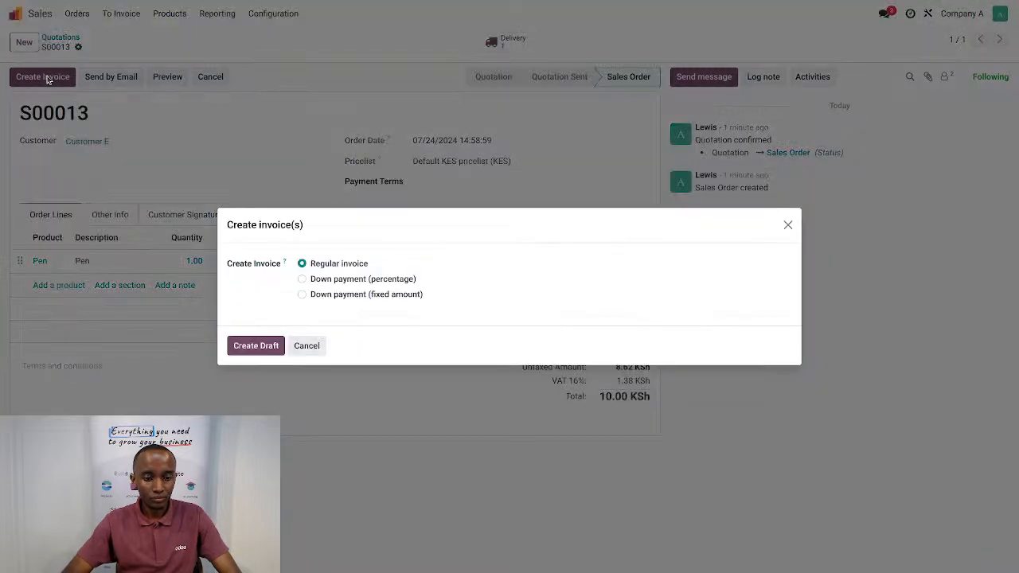
pyautogui.click(256, 350)
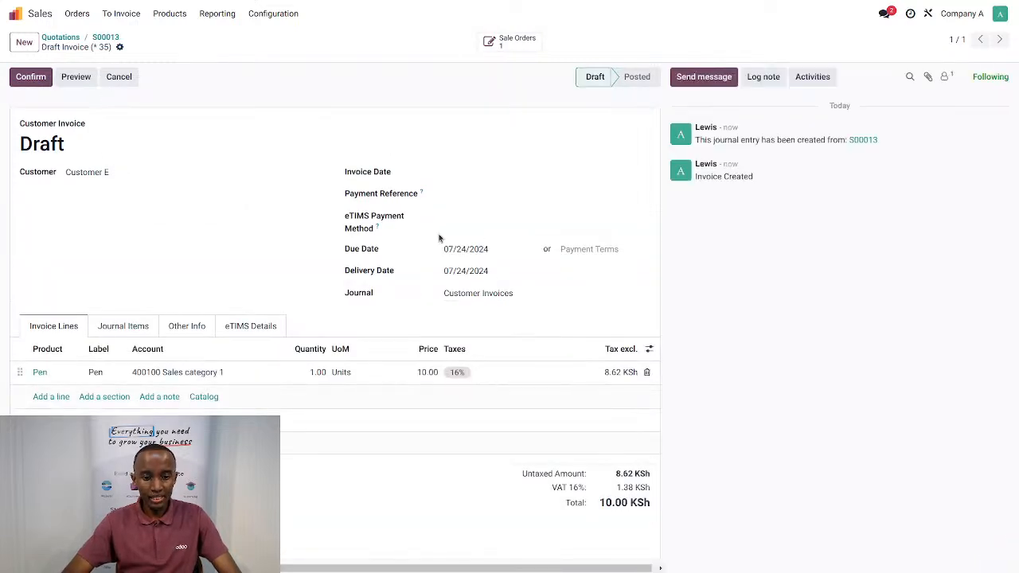
# - Check the eTIMS send status on the Pen order's delivery and return to the sales order
pyautogui.click(101, 37)
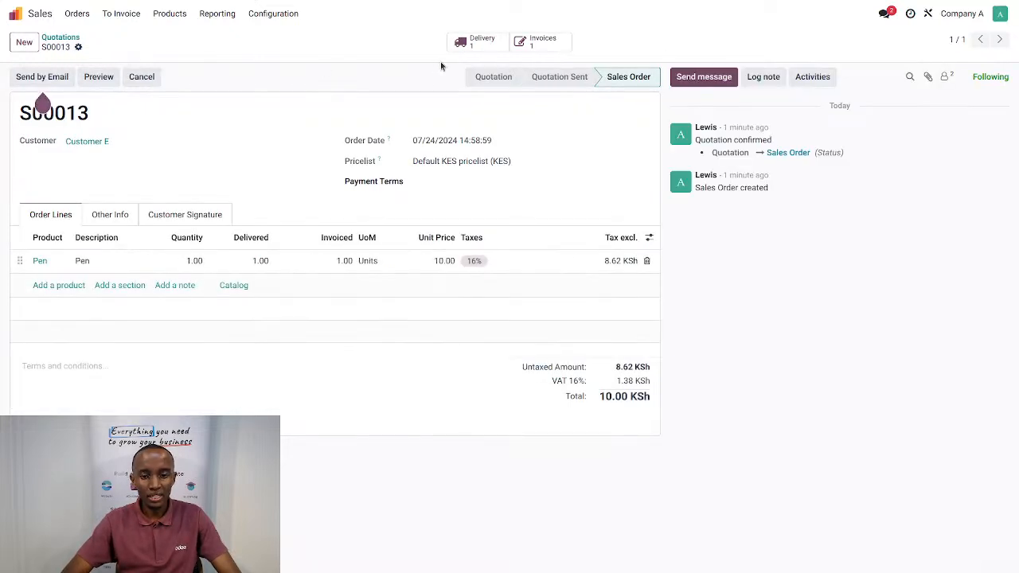
pyautogui.click(481, 42)
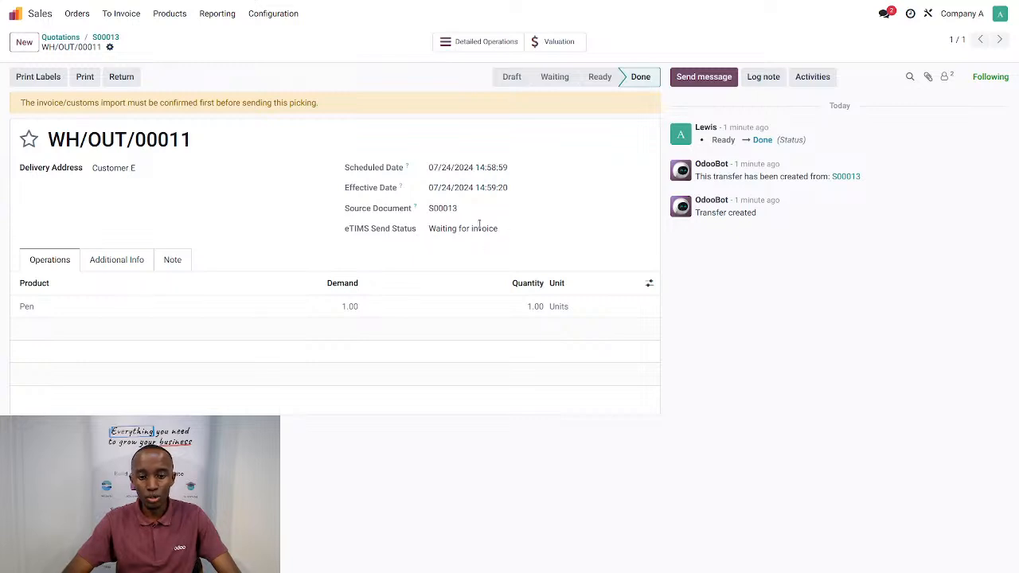
pyautogui.moveTo(507, 232); pyautogui.dragTo(430, 228)
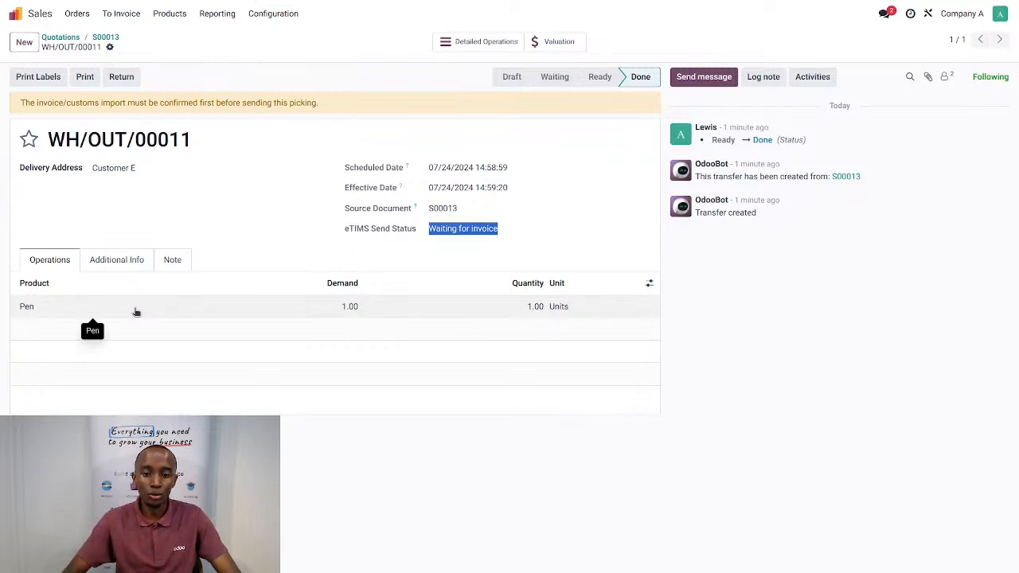
pyautogui.click(106, 38)
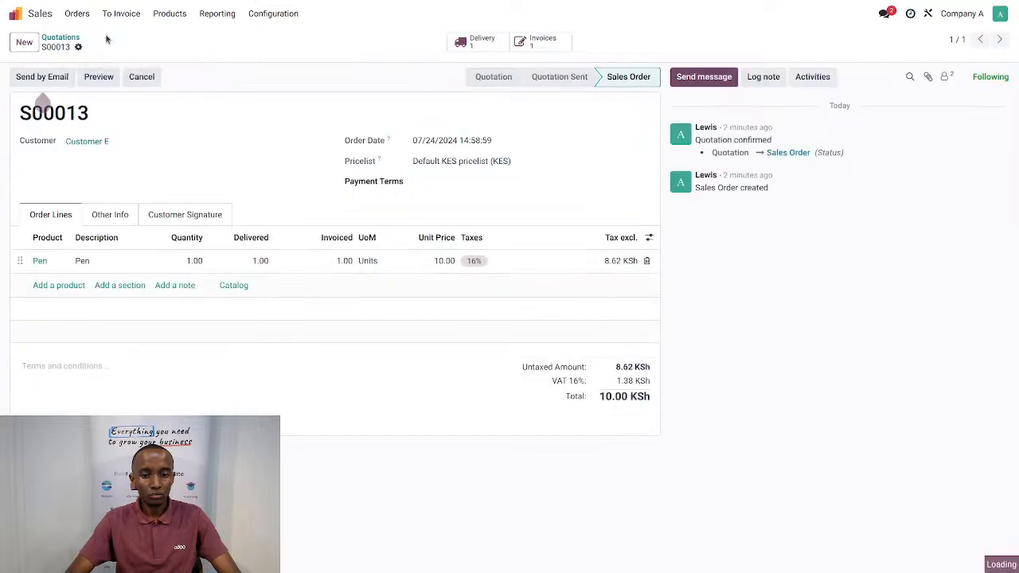
# - Set the draft invoice's eTIMS payment method to CASH and its invoice date to 07/24/2024, and confirm the invoice
pyautogui.click(544, 41)
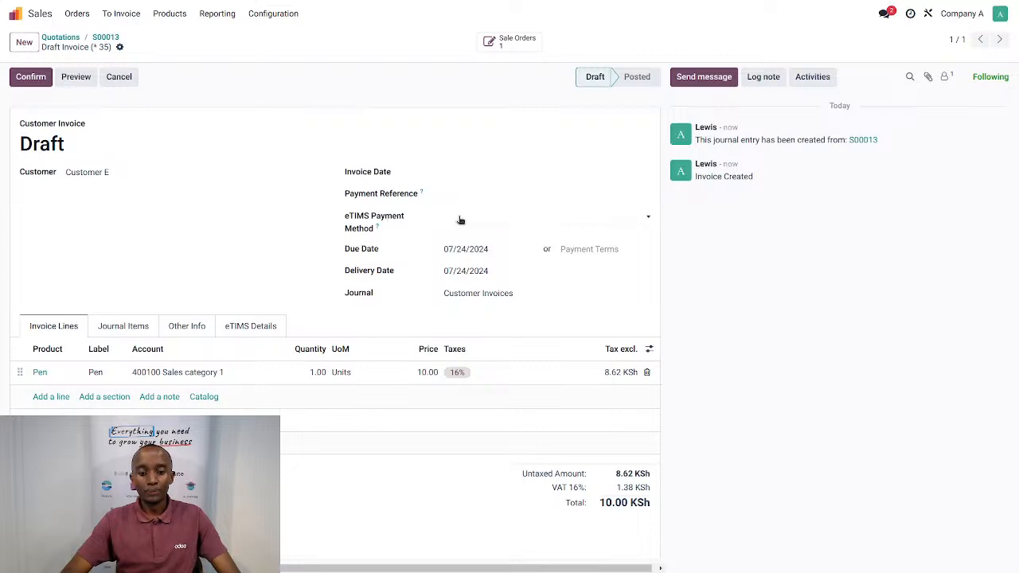
pyautogui.click(261, 329)
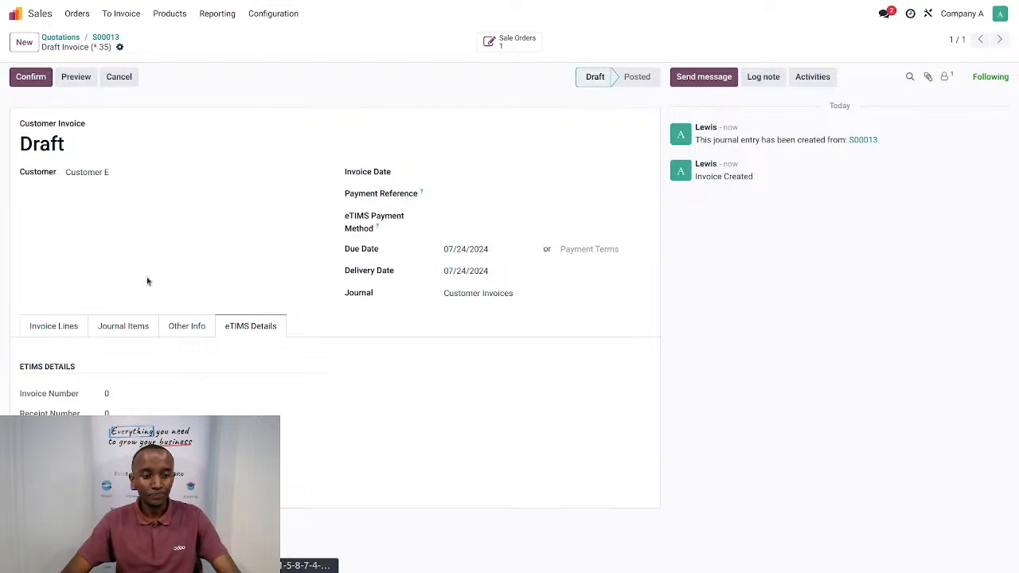
pyautogui.click(61, 326)
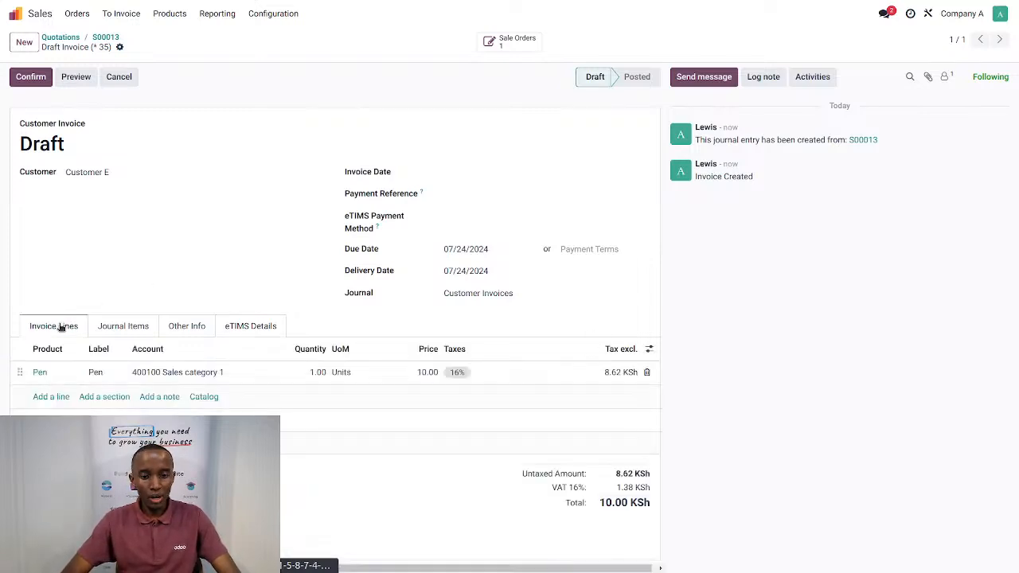
pyautogui.click(479, 247)
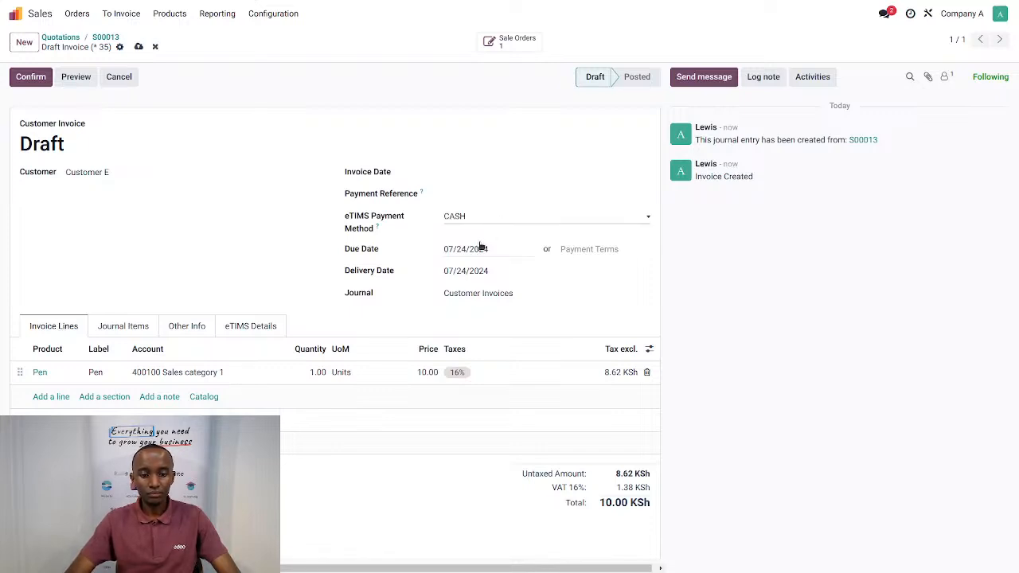
pyautogui.click(472, 171)
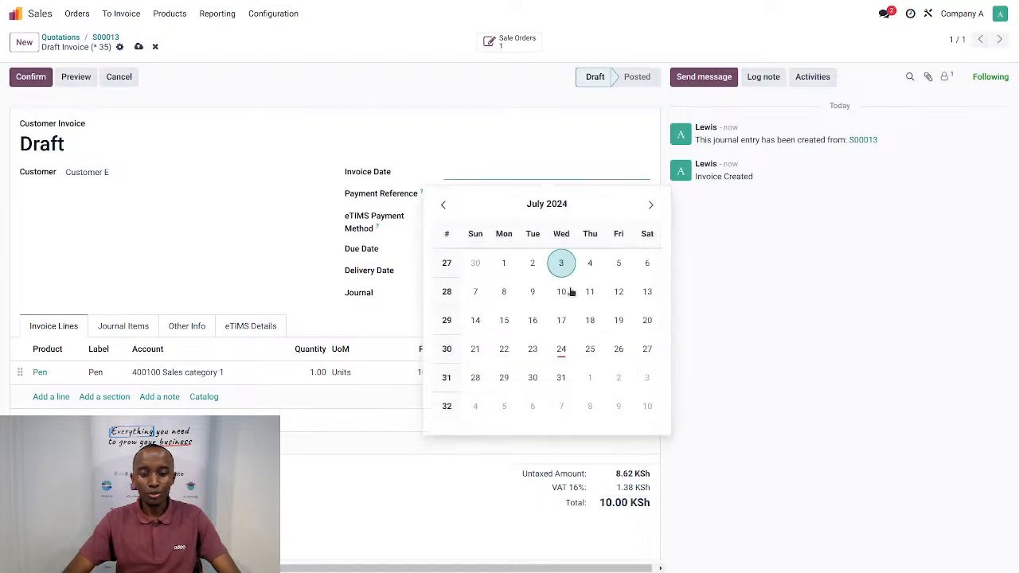
pyautogui.click(559, 349)
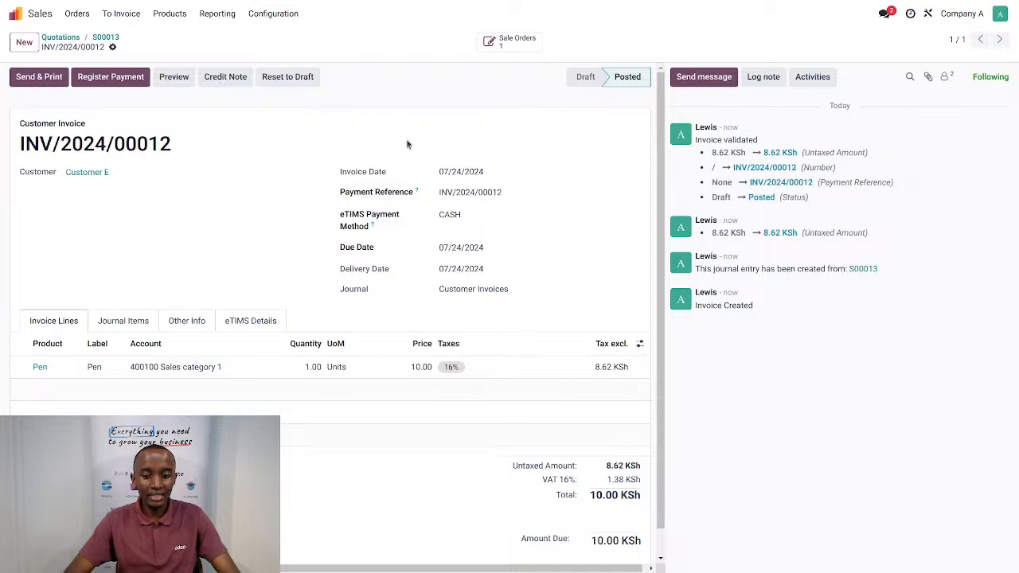
# - Create a new quotation for Customer A with one unit of Ruler1 and confirm it
pyautogui.click(112, 39)
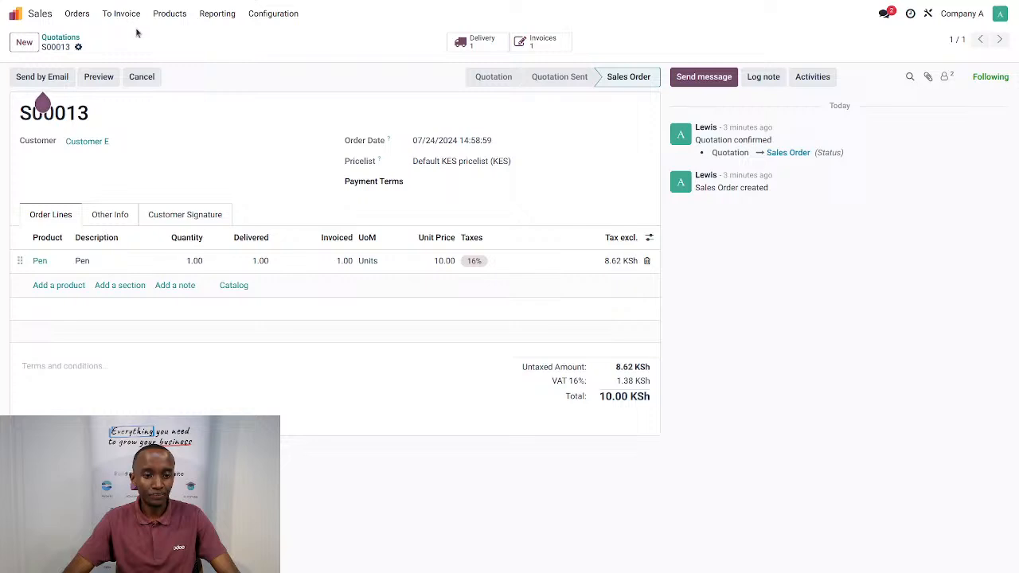
pyautogui.click(25, 43)
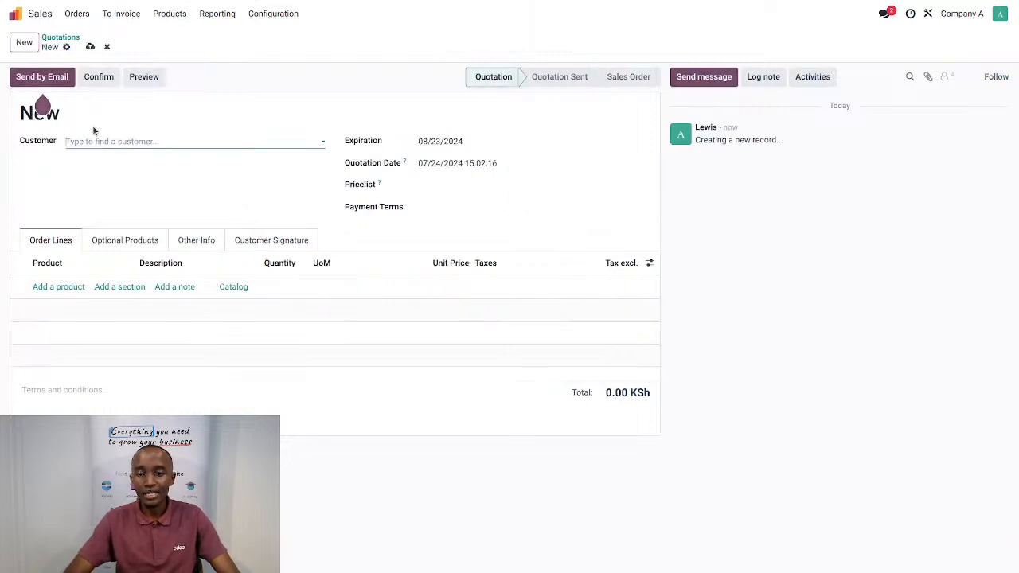
pyautogui.click(140, 142)
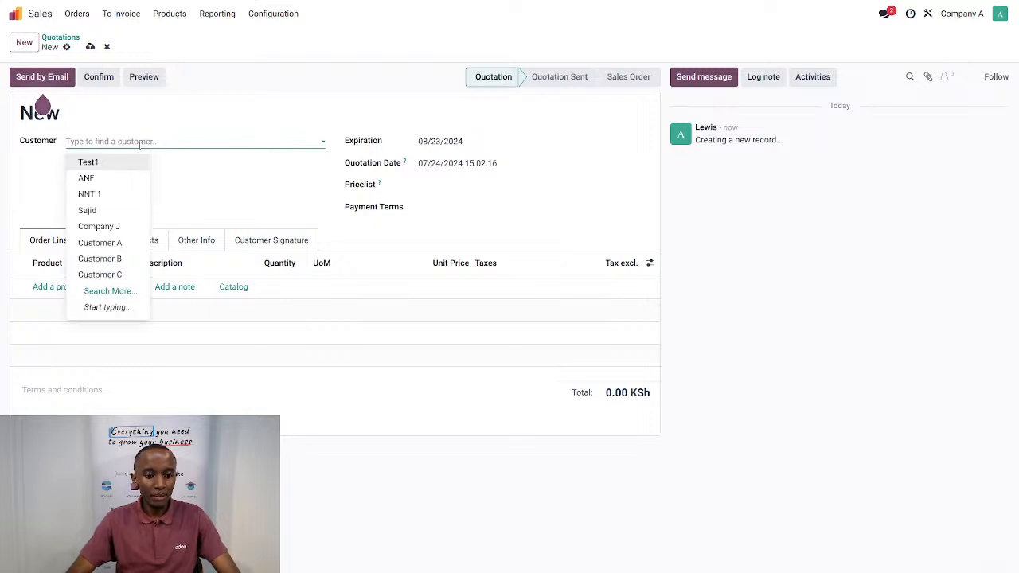
pyautogui.click(115, 242)
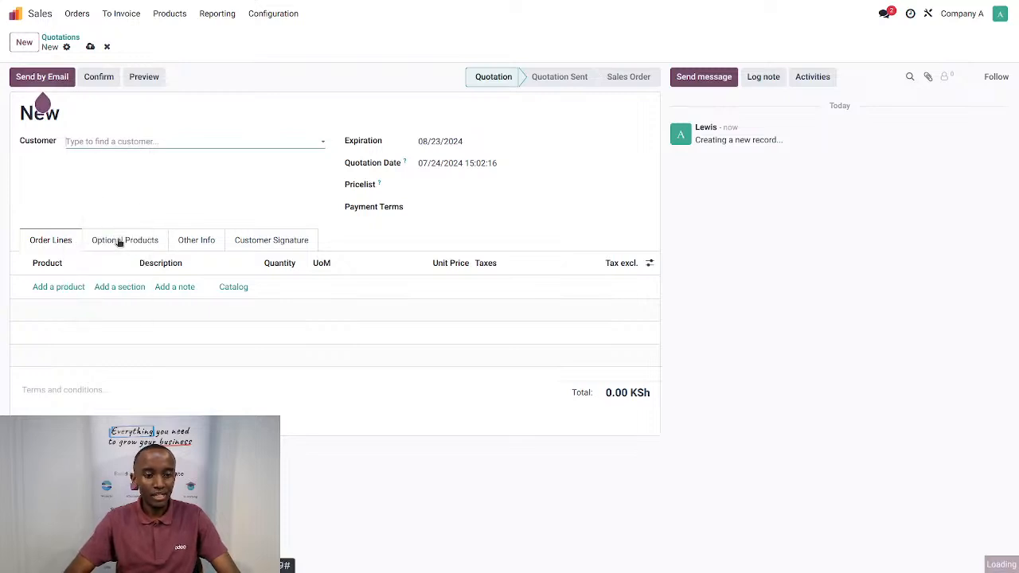
pyautogui.click(61, 287)
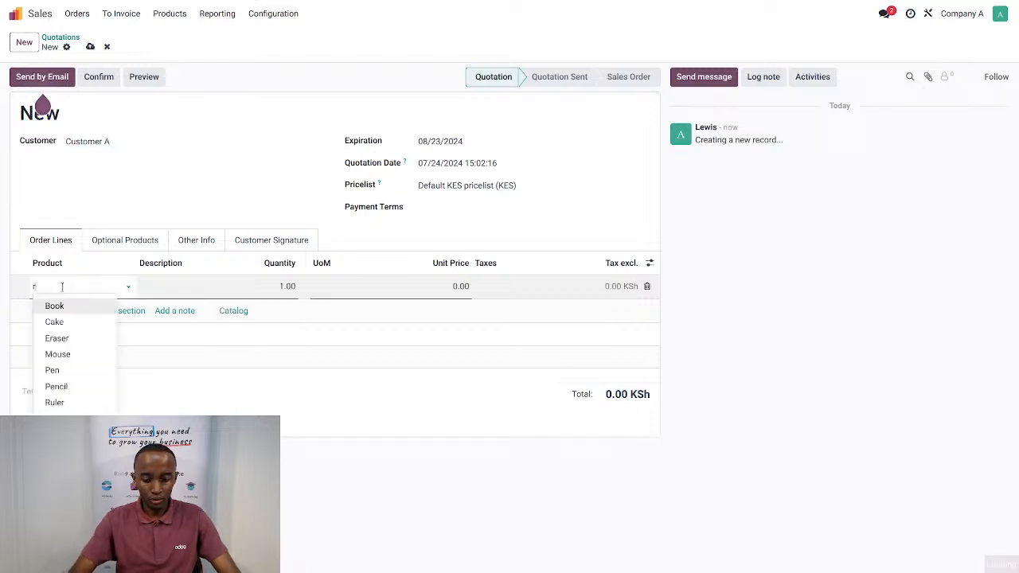
pyautogui.write('rule')
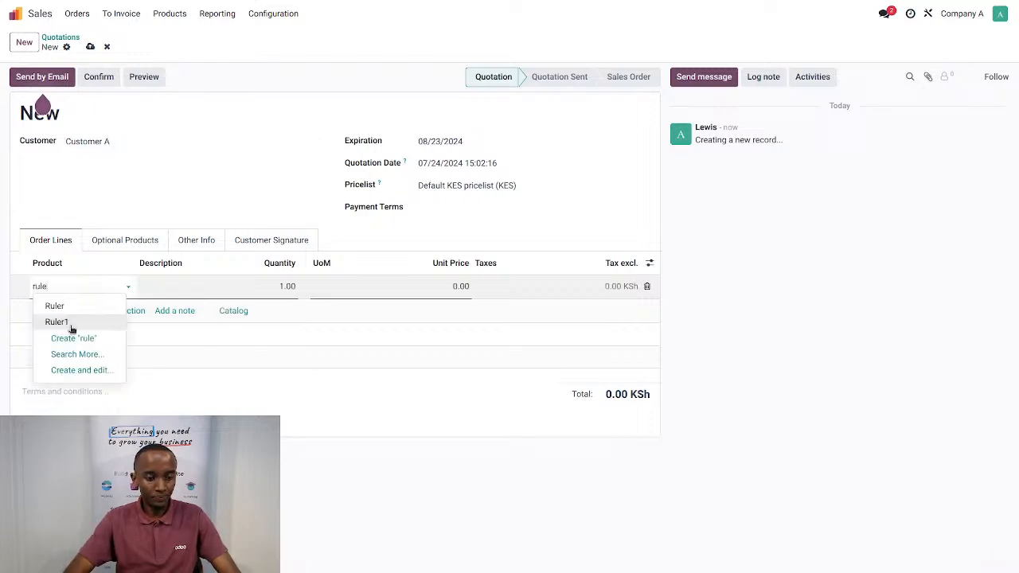
pyautogui.click(67, 321)
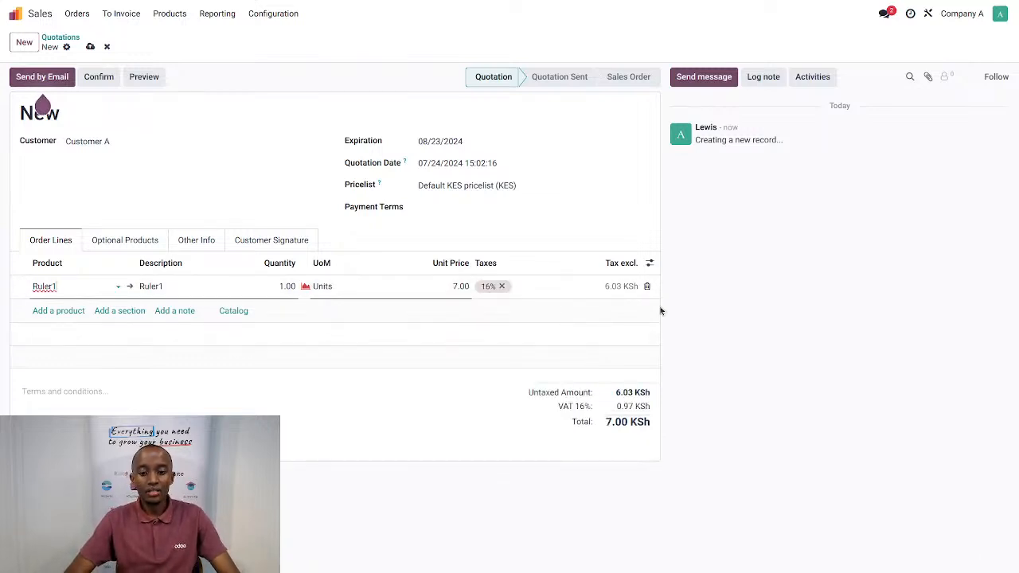
pyautogui.click(99, 77)
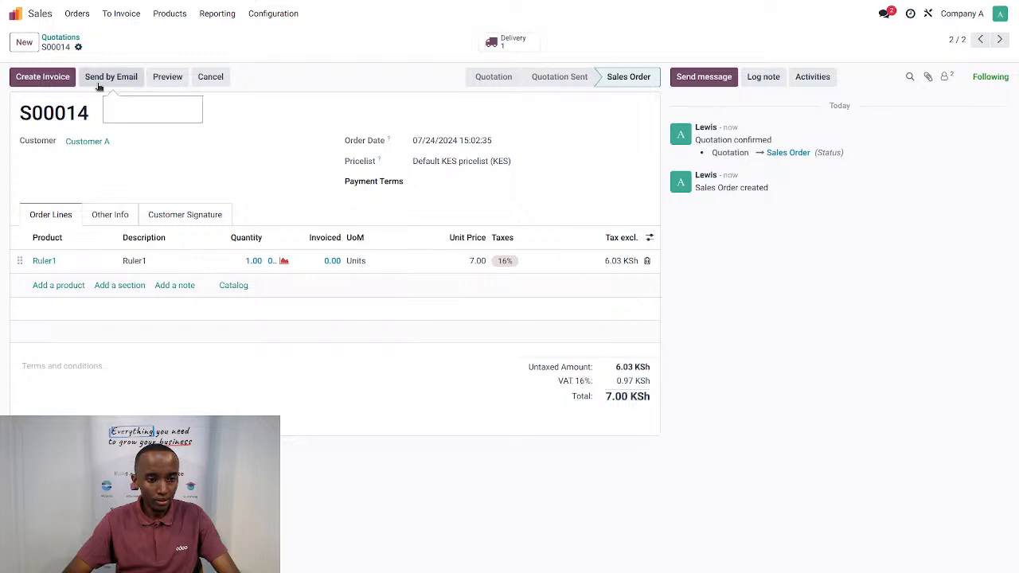
# - Check product availability on the Ruler1 order's delivery, and open and cancel invoice creation for the order
pyautogui.click(538, 41)
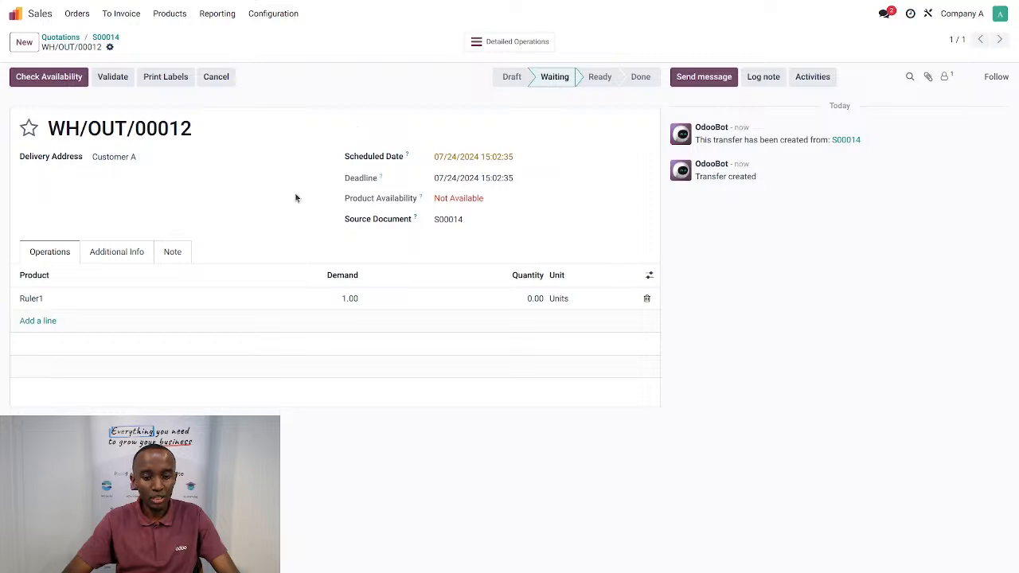
pyautogui.click(105, 36)
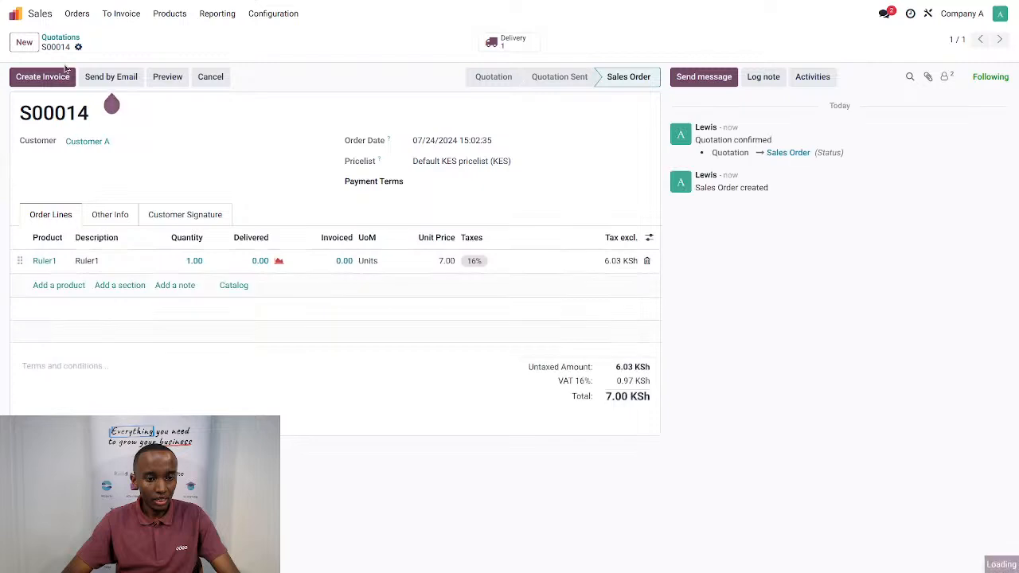
pyautogui.click(42, 78)
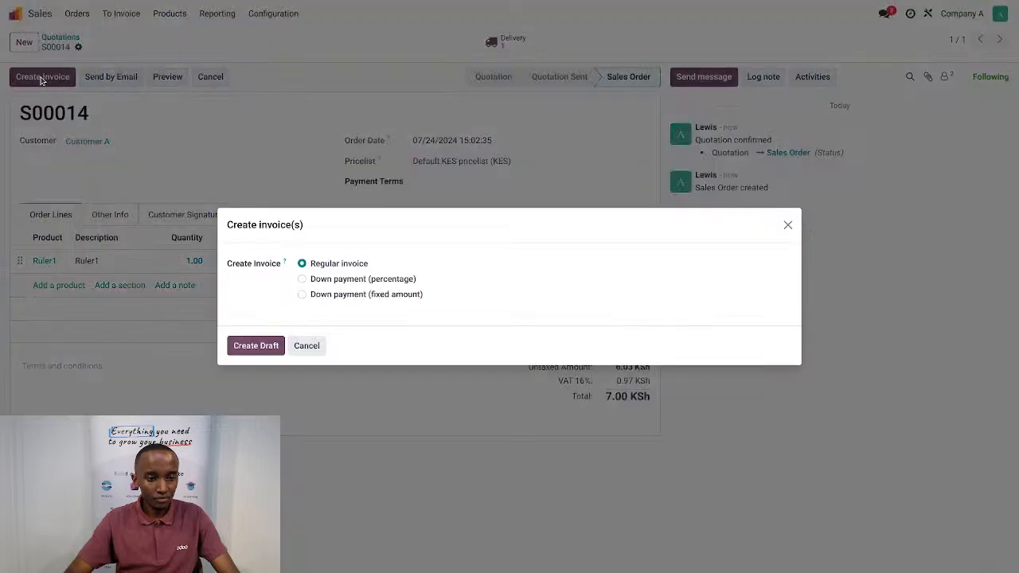
pyautogui.click(309, 344)
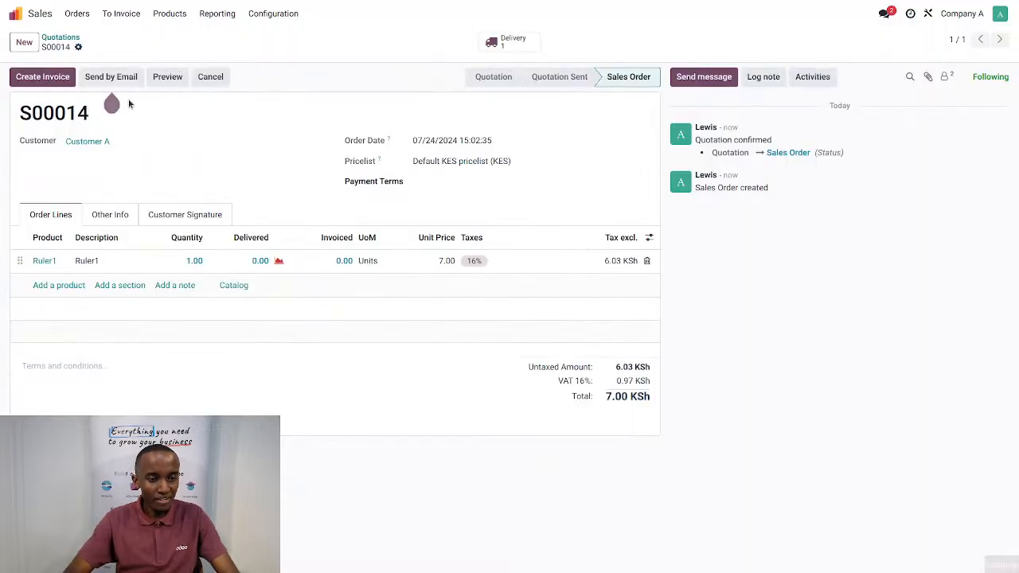
# - Open the Ruler1 product and update its quantity on hand to 5 units
pyautogui.click(169, 14)
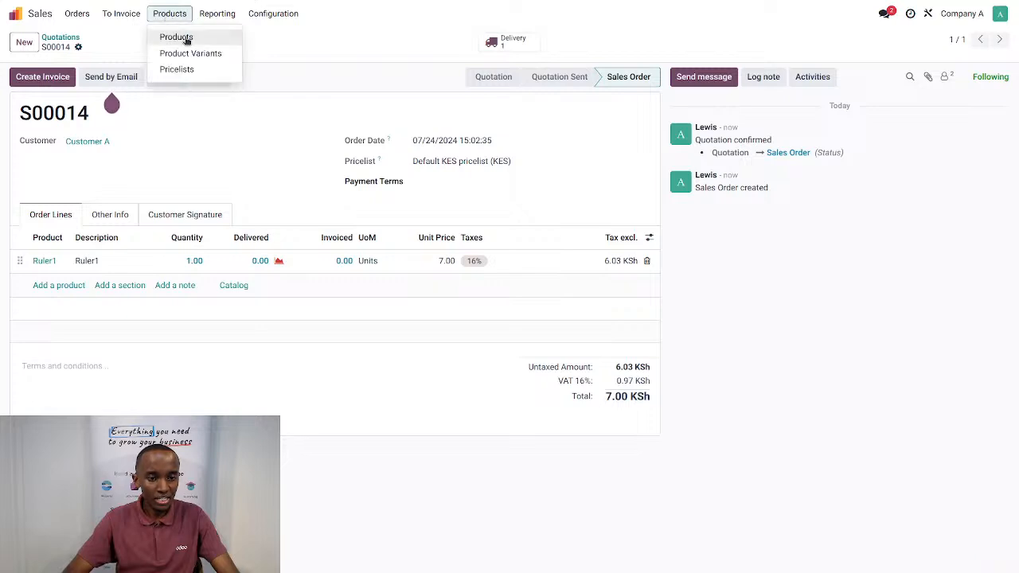
pyautogui.click(178, 36)
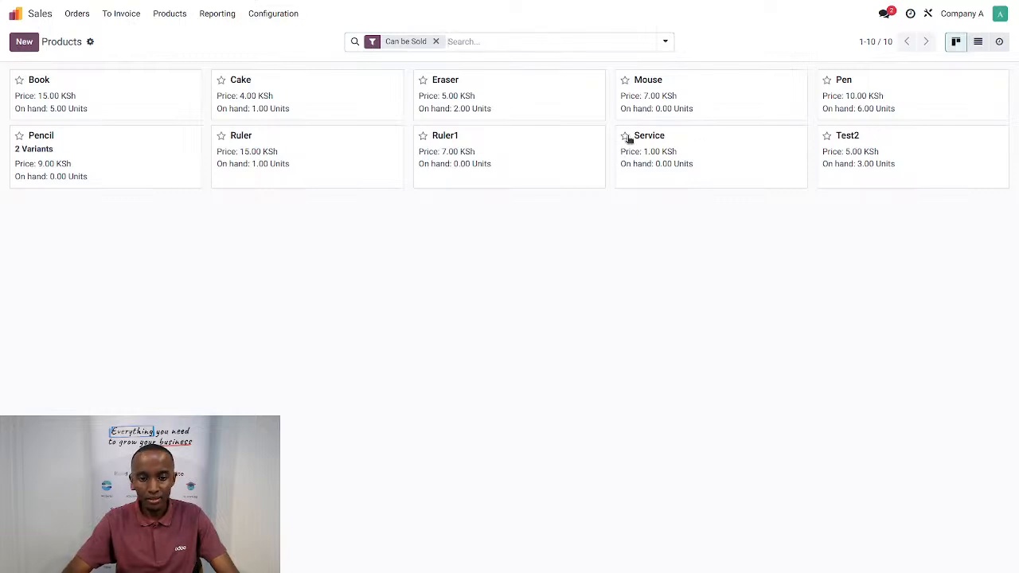
pyautogui.click(485, 162)
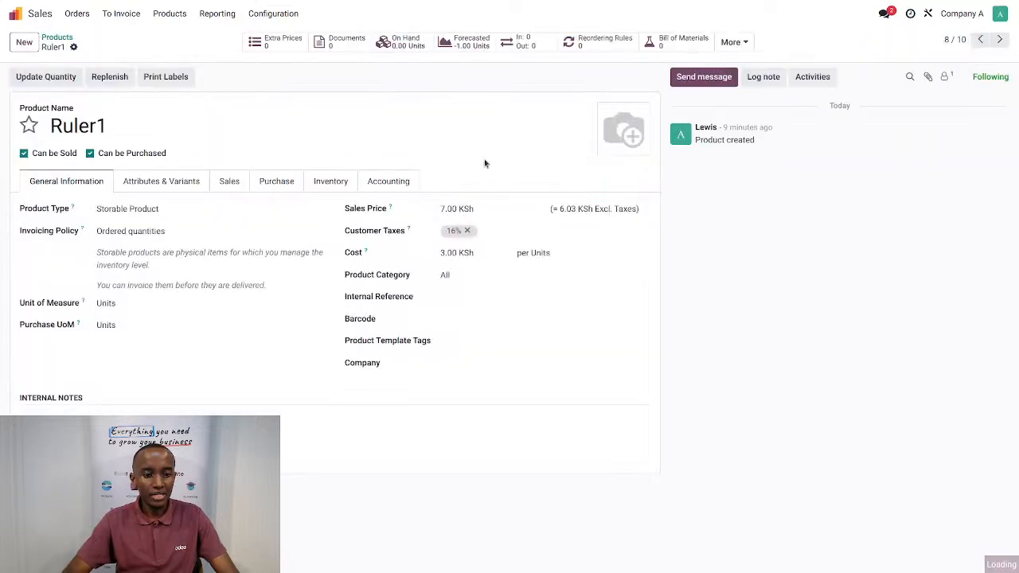
pyautogui.click(62, 82)
pyautogui.write('5')
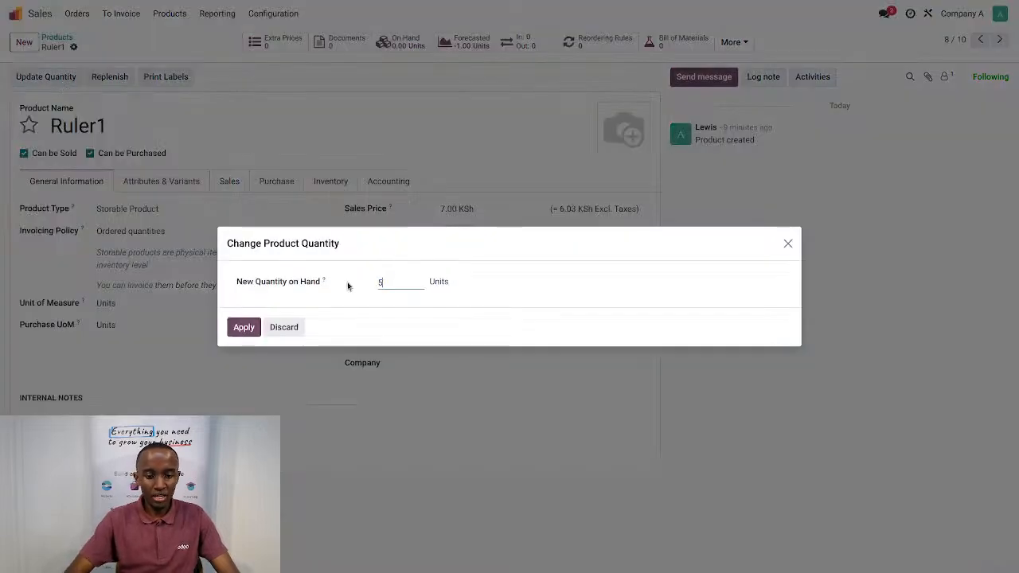
pyautogui.click(245, 327)
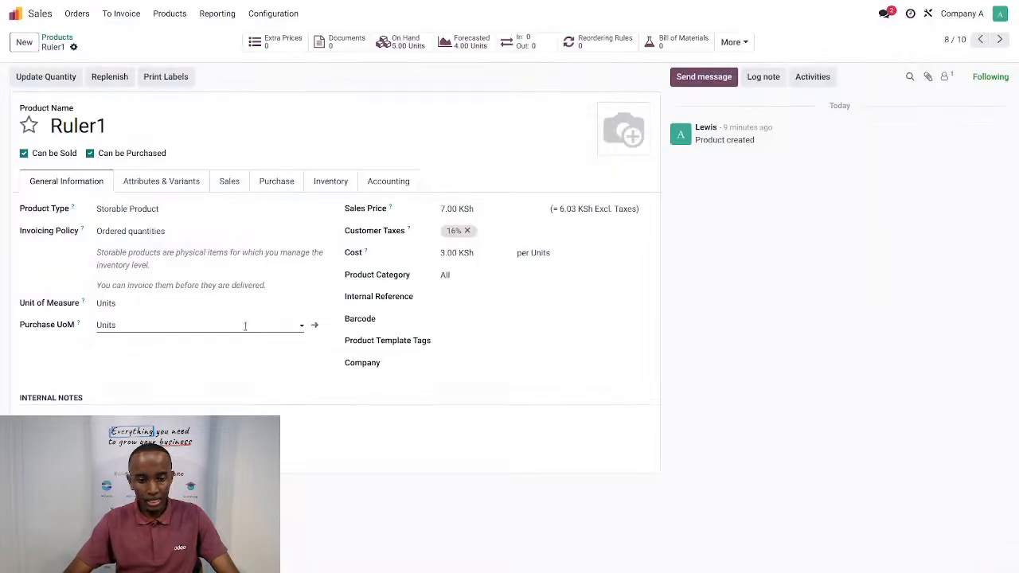
# - Reopen Customer A's Ruler1 sales order, check availability on its delivery and validate the delivery
pyautogui.click(58, 38)
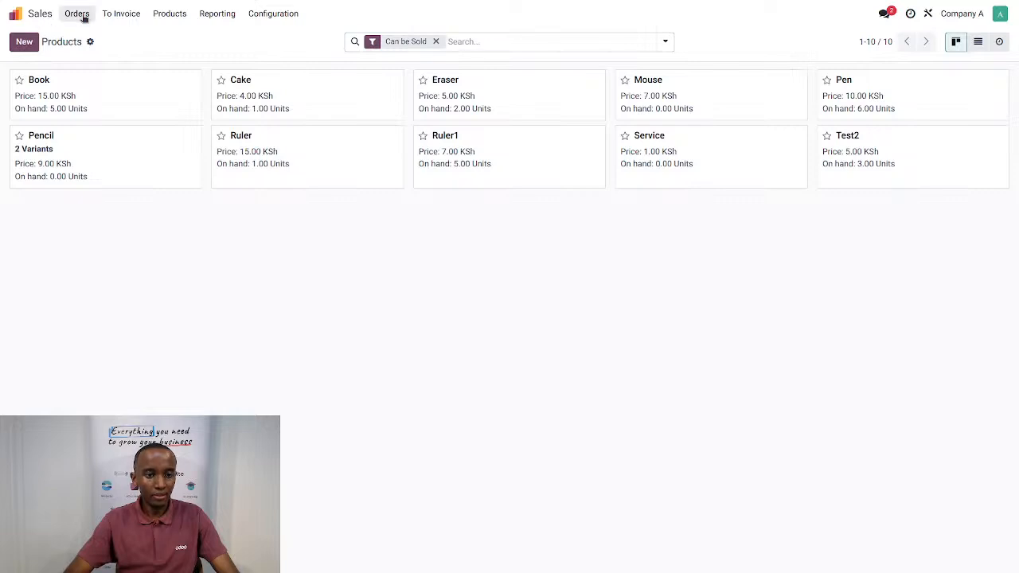
pyautogui.click(84, 16)
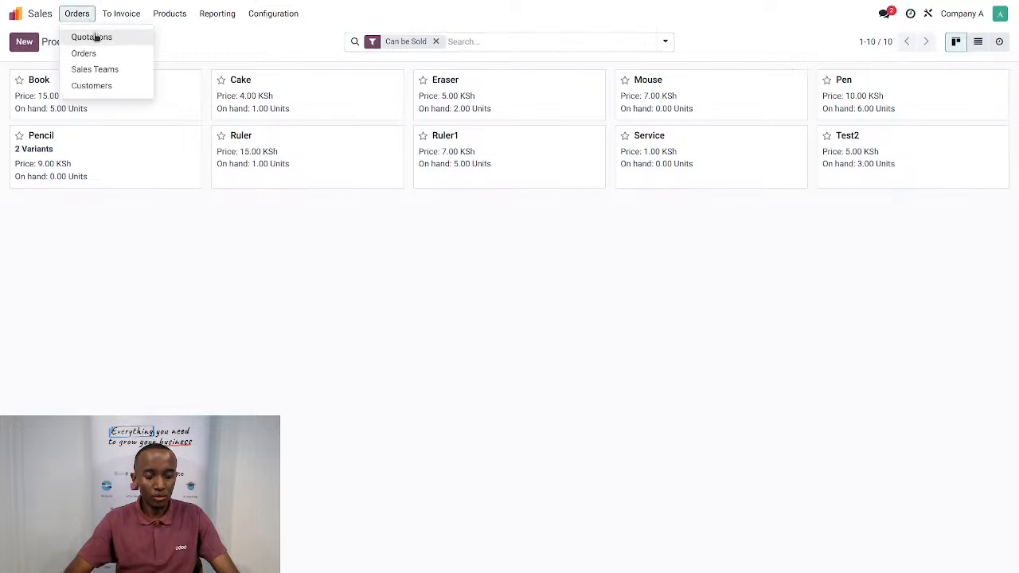
pyautogui.click(93, 37)
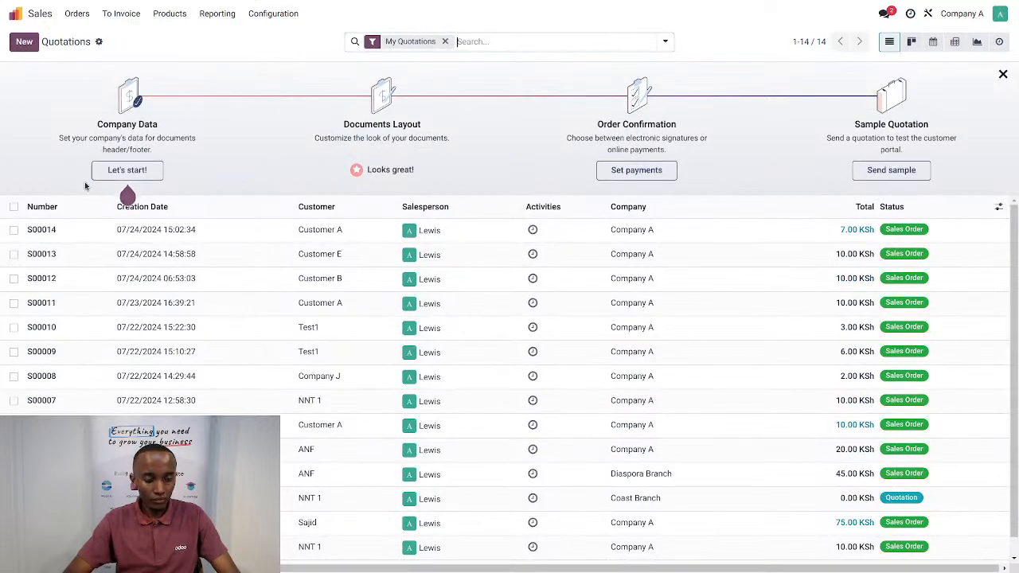
pyautogui.click(157, 231)
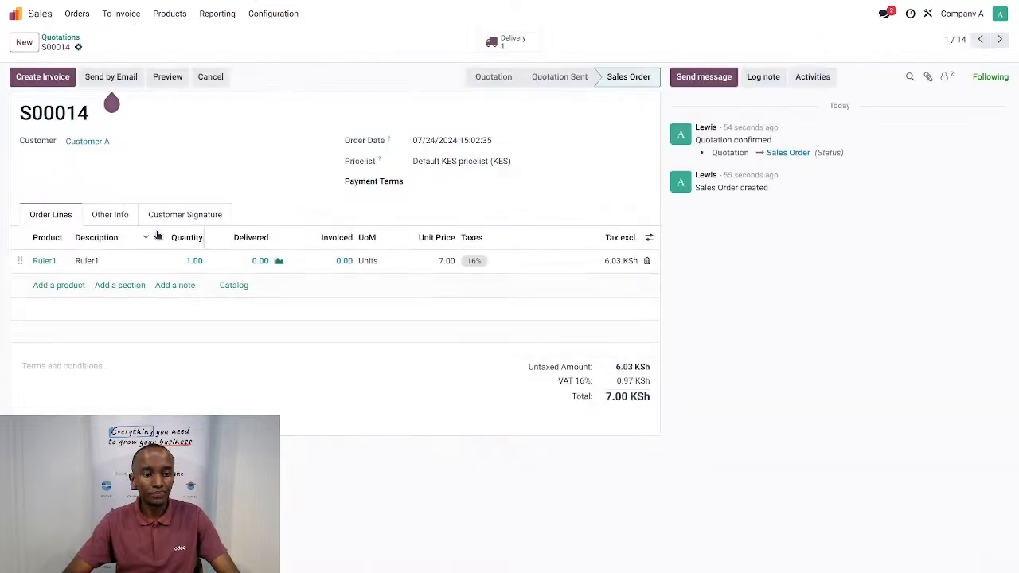
pyautogui.click(518, 47)
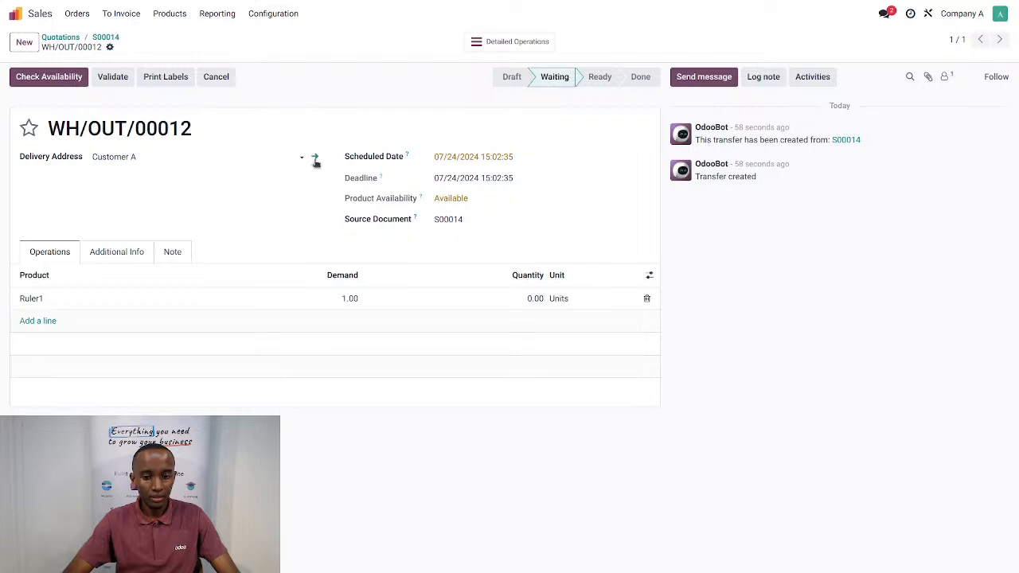
pyautogui.click(49, 77)
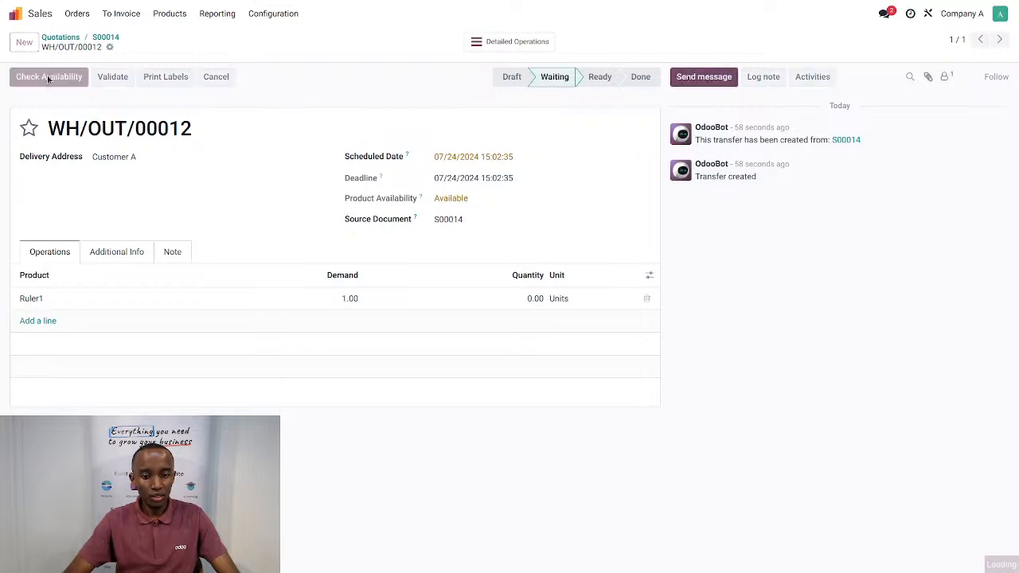
pyautogui.click(37, 76)
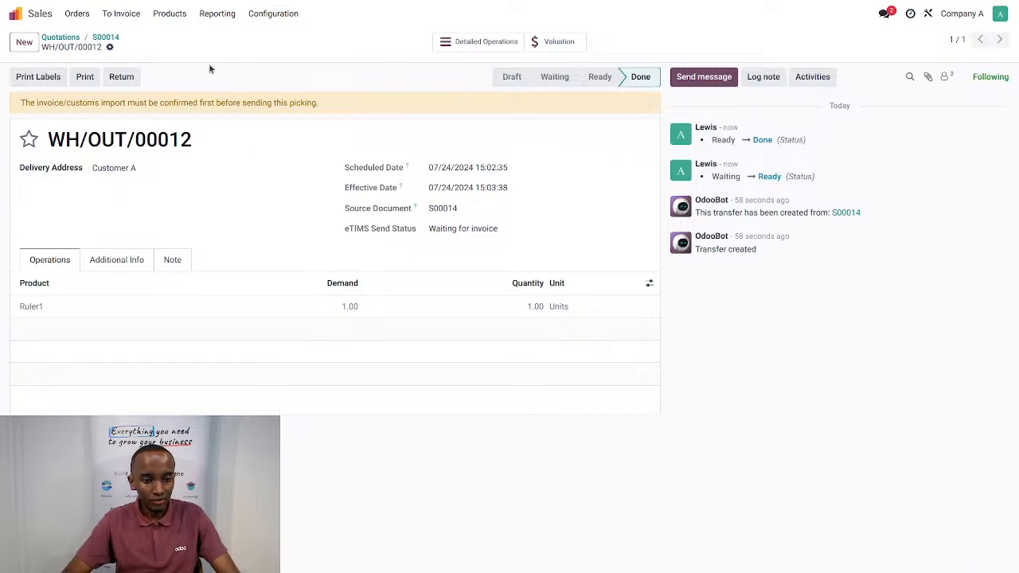
# - Create a regular draft invoice from the Ruler1 sales order
pyautogui.click(106, 38)
pyautogui.click(43, 77)
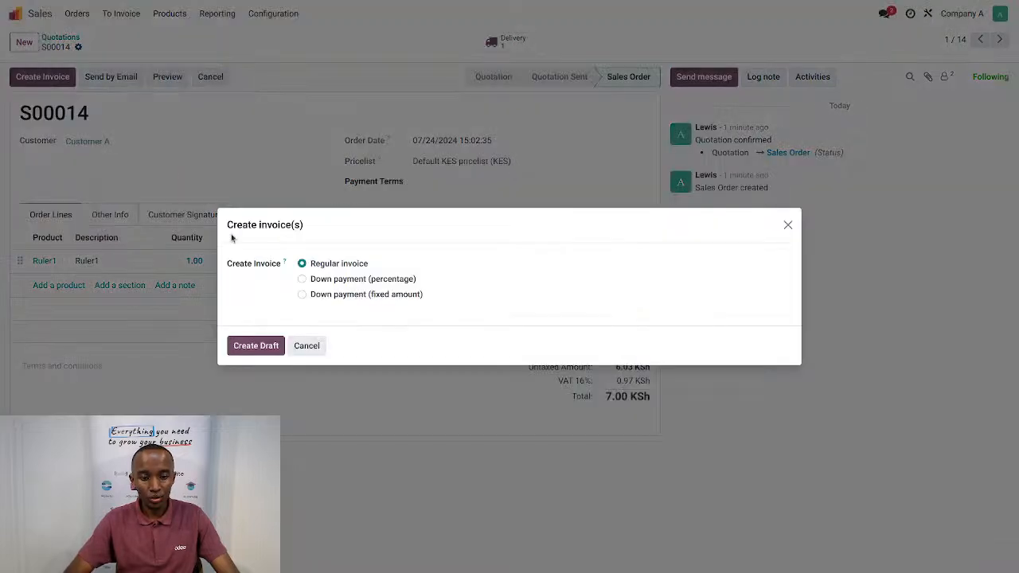
pyautogui.click(260, 351)
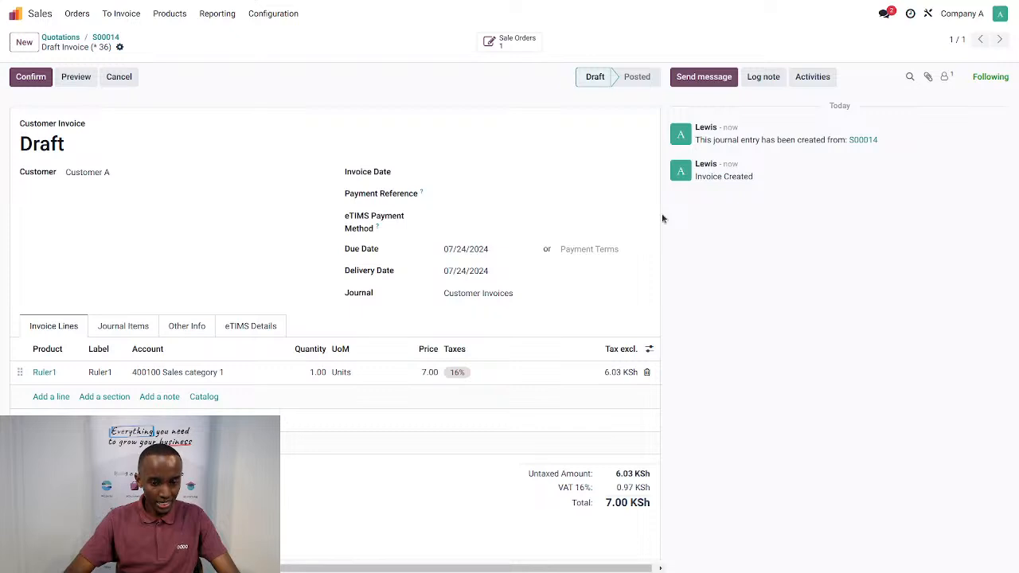
# - Review the Ruler1 product's KRA eTIMS details and UNSPSC category from the draft invoice, and return to the sales order
pyautogui.click(46, 373)
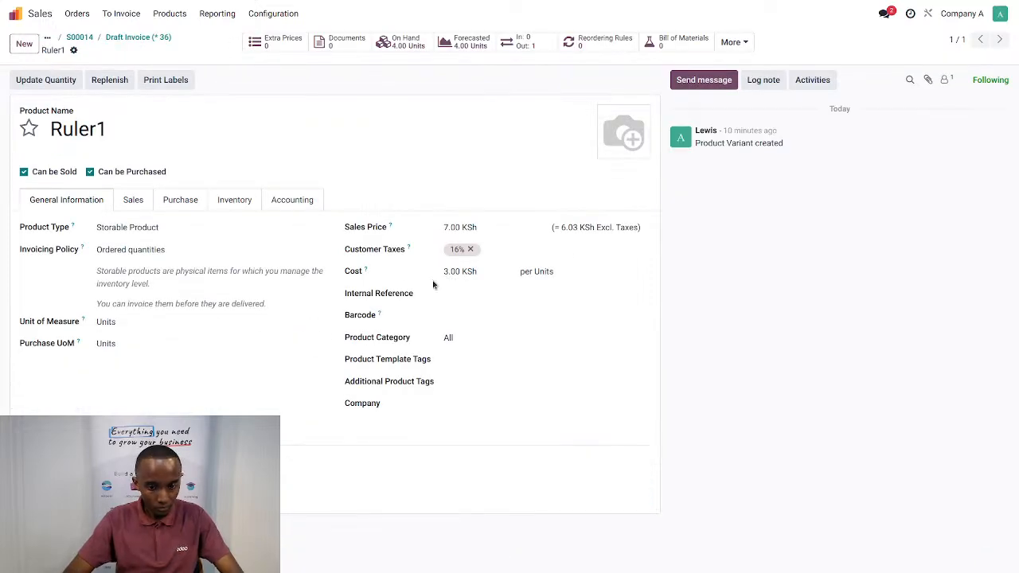
pyautogui.click(296, 196)
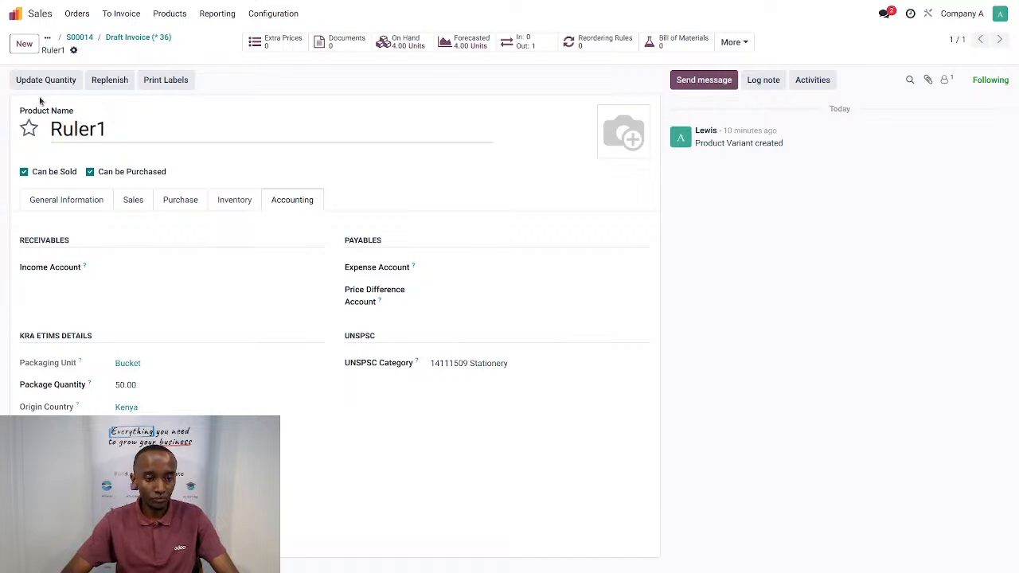
pyautogui.click(76, 39)
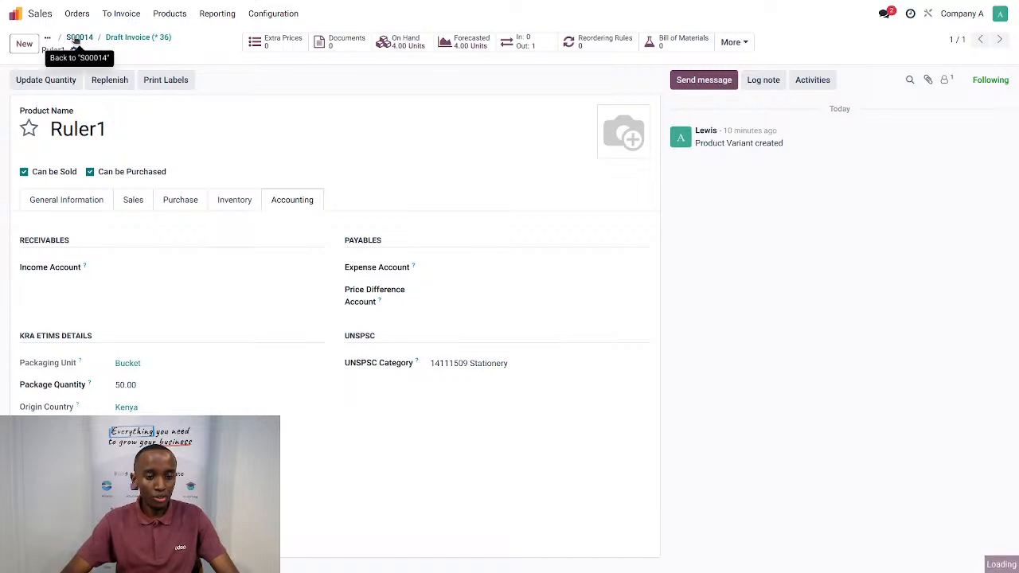
# - Switch to the Accounting app and open Customer E's posted 10.00 KSh invoice from the customer invoices
pyautogui.click(16, 13)
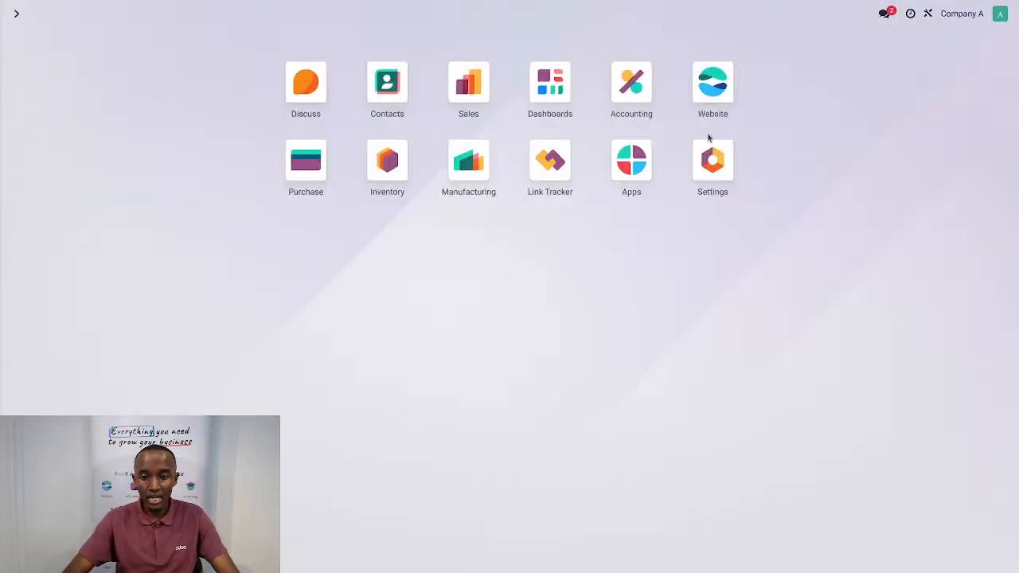
pyautogui.click(630, 86)
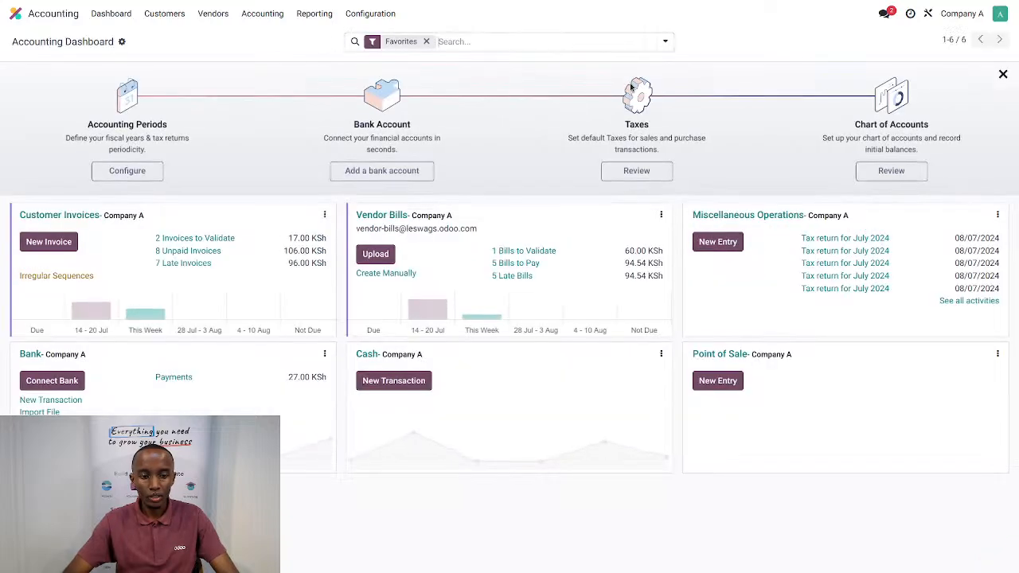
pyautogui.click(164, 13)
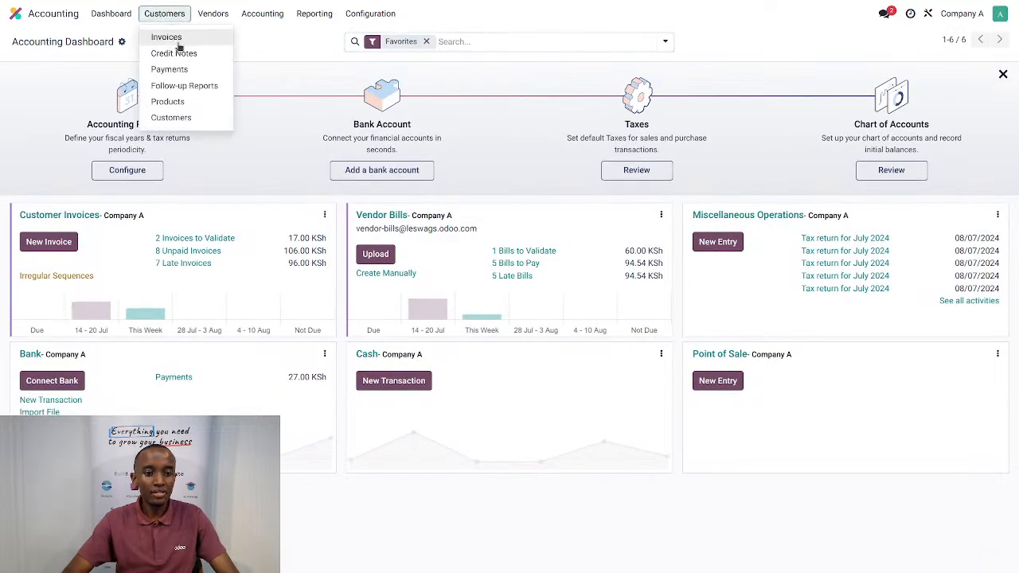
pyautogui.click(166, 37)
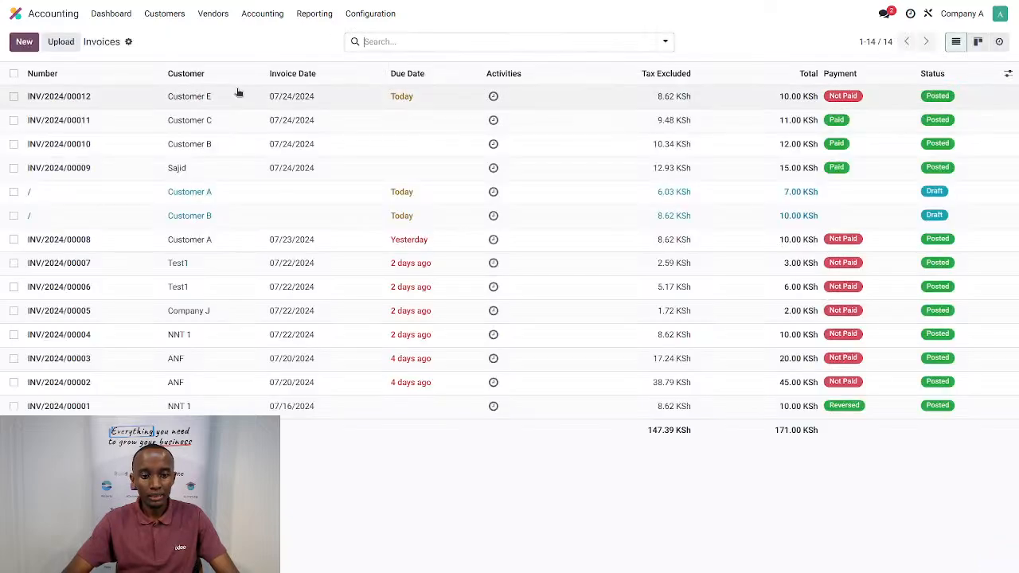
pyautogui.click(211, 97)
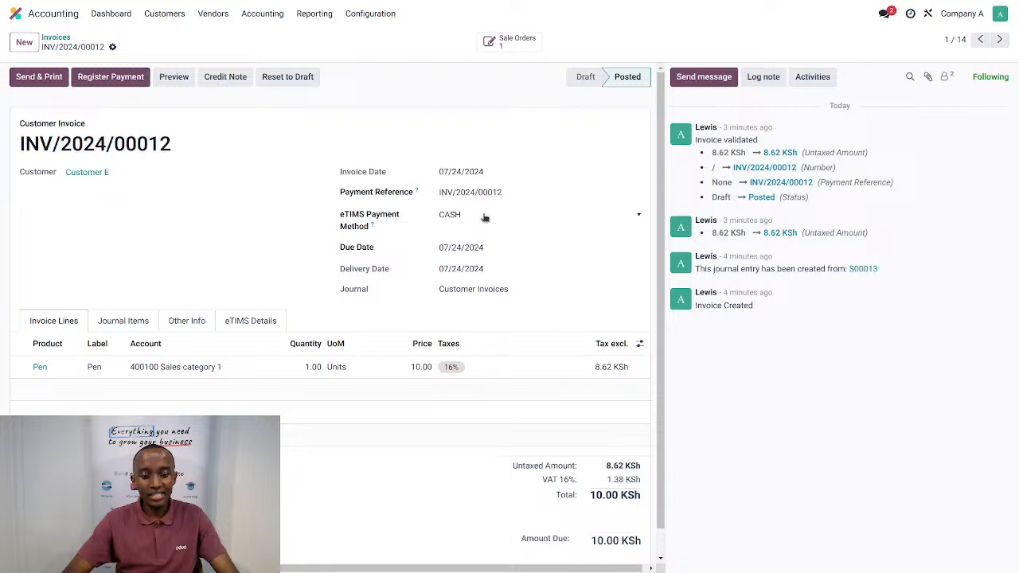
# - View the invoice's eTIMS details, and send and print it with Download and Send to eTIMS enabled
pyautogui.click(269, 320)
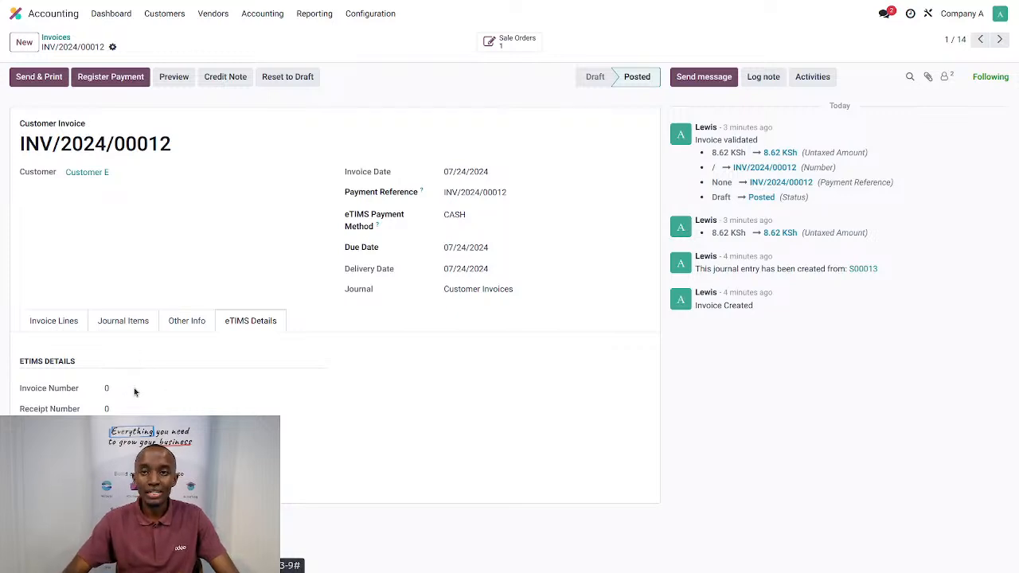
pyautogui.click(37, 77)
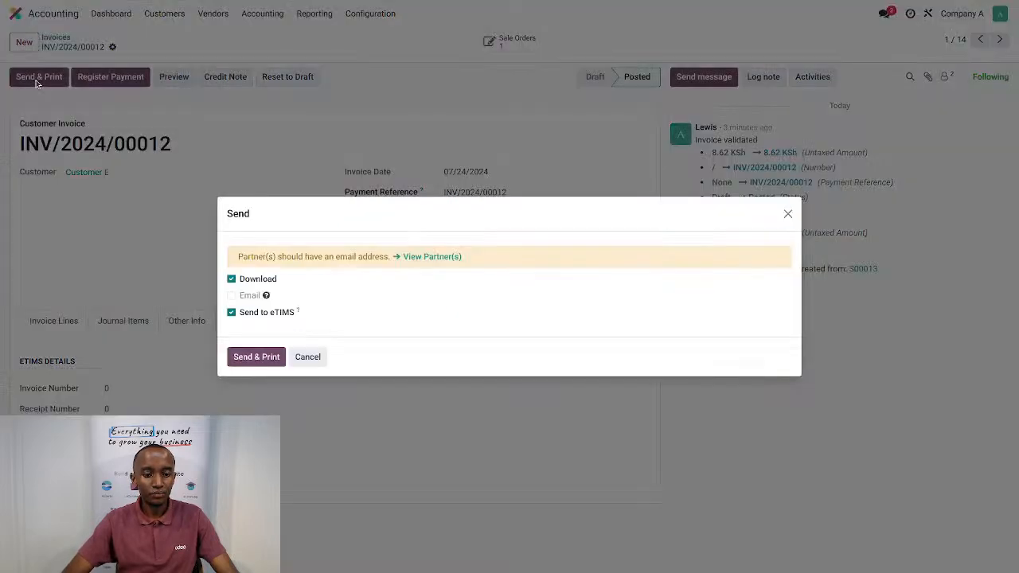
pyautogui.click(253, 363)
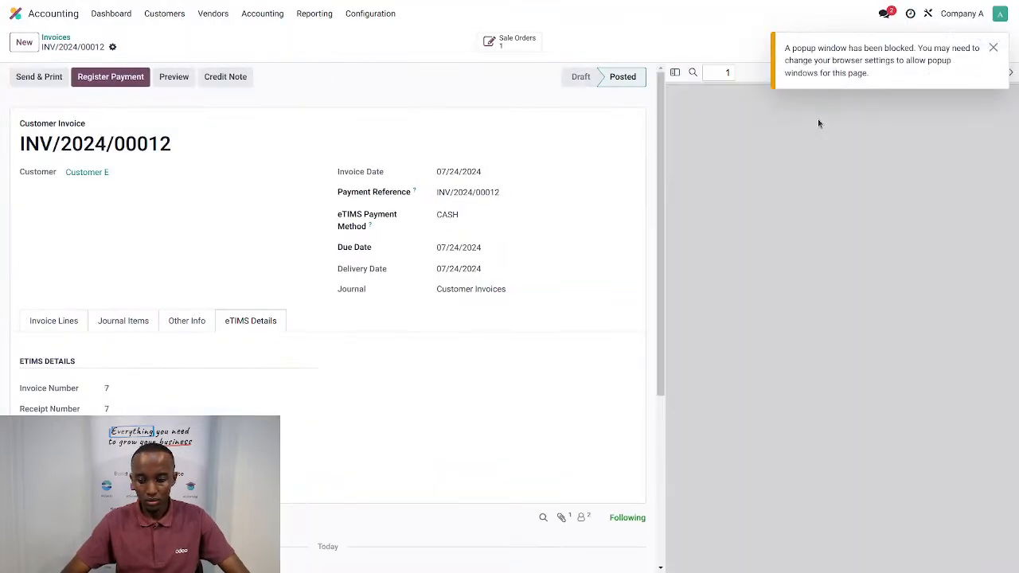
# - Compare the invoice's eTIMS details with the PDF preview's invoice number, SCU information and QR code, and dismiss the pop-up notification
pyautogui.hotkey('ctrl', '+')
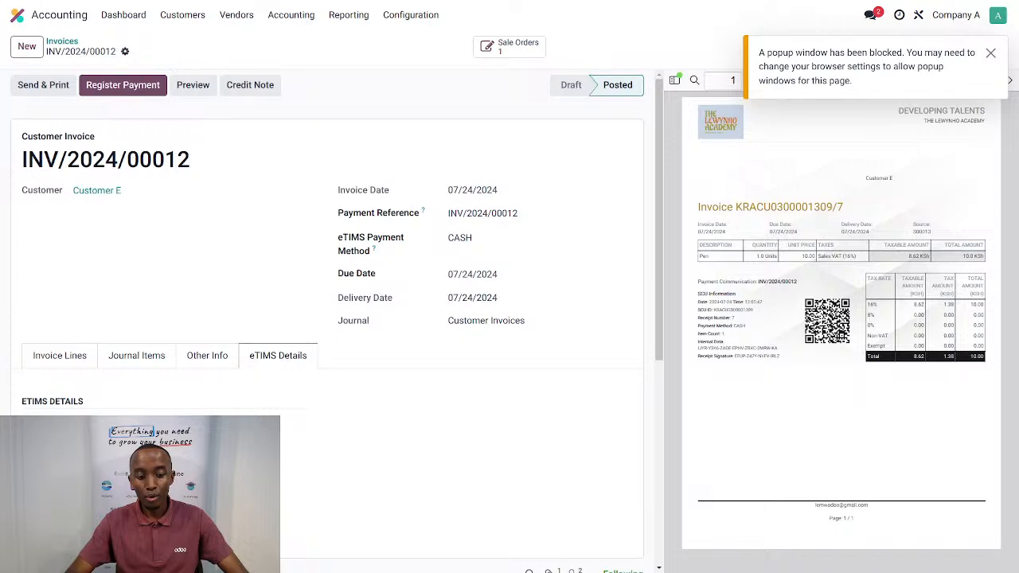
pyautogui.hotkey('ctrl', '+')
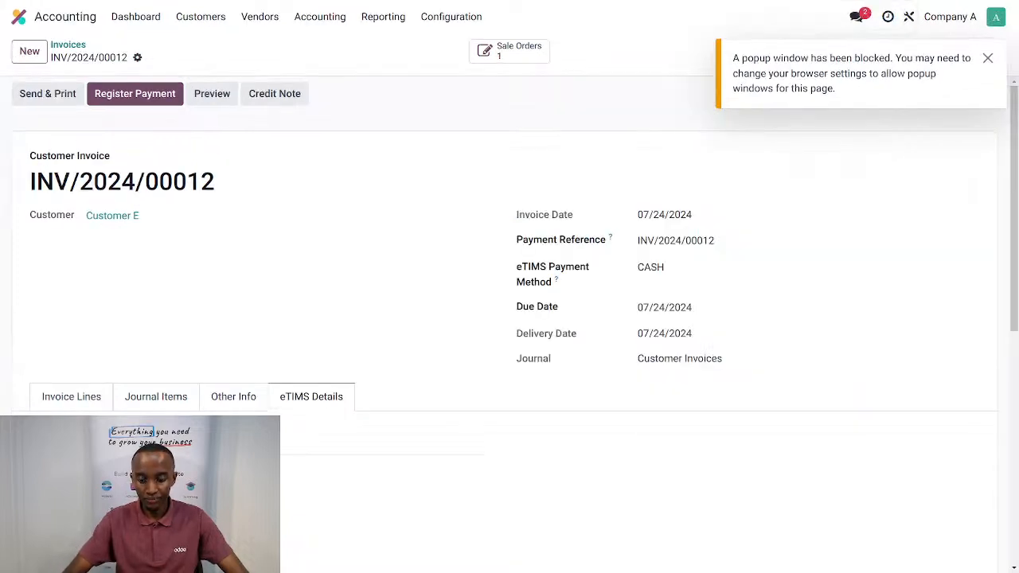
pyautogui.hotkey('ctrl', '-')
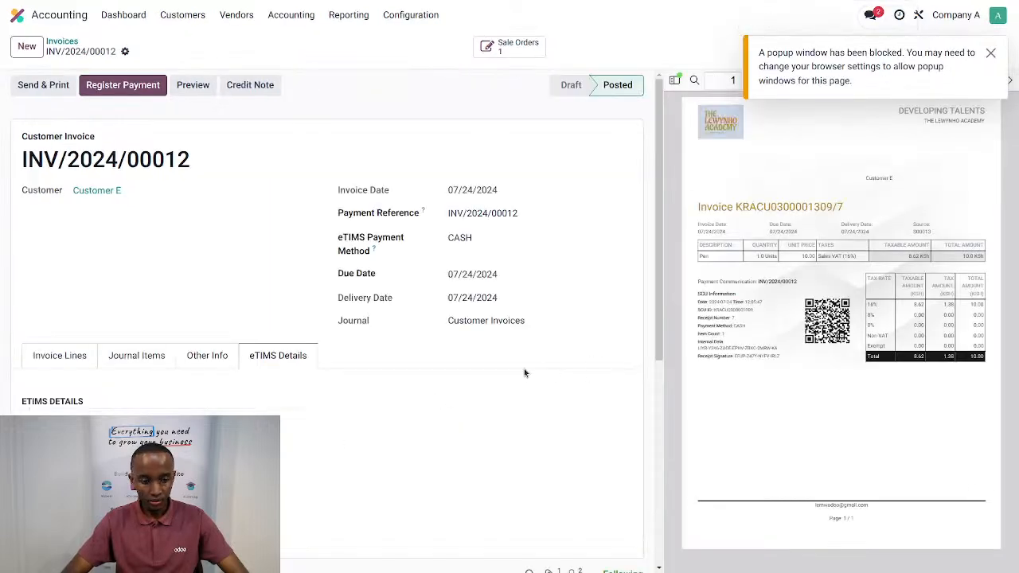
pyautogui.moveTo(655, 307); pyautogui.dragTo(654, 356)
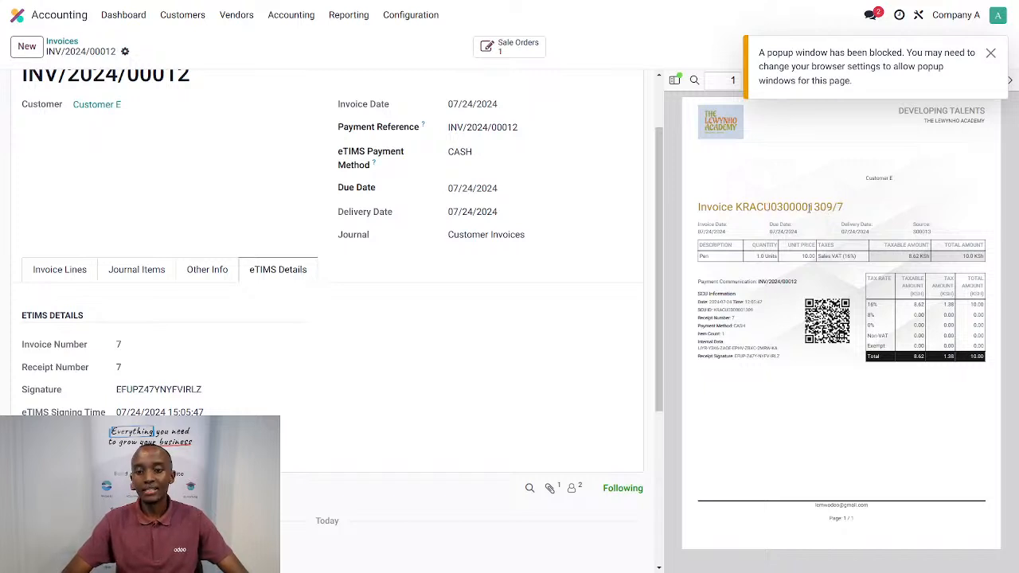
pyautogui.moveTo(834, 205); pyautogui.dragTo(740, 208)
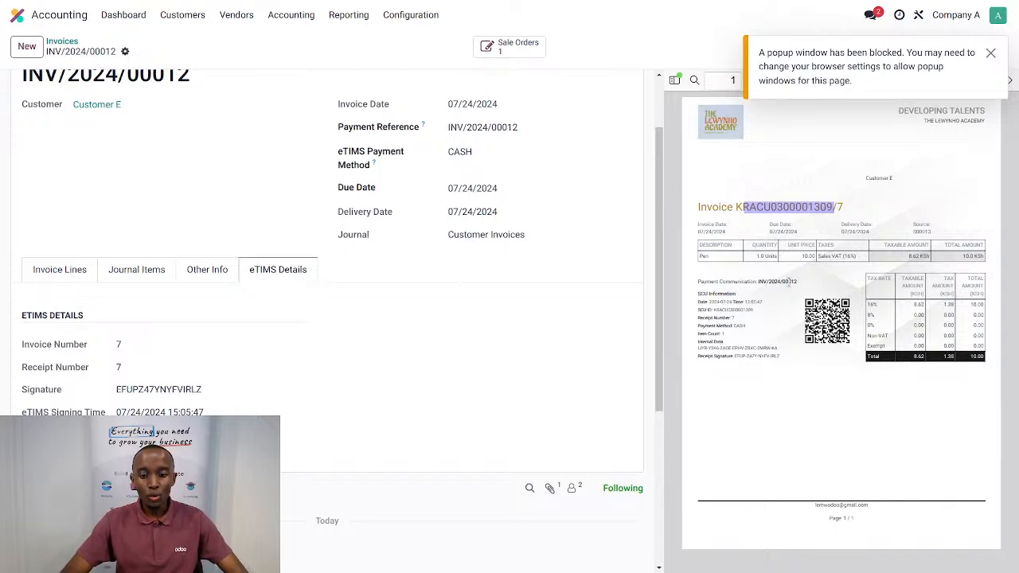
pyautogui.moveTo(656, 267); pyautogui.dragTo(644, 188)
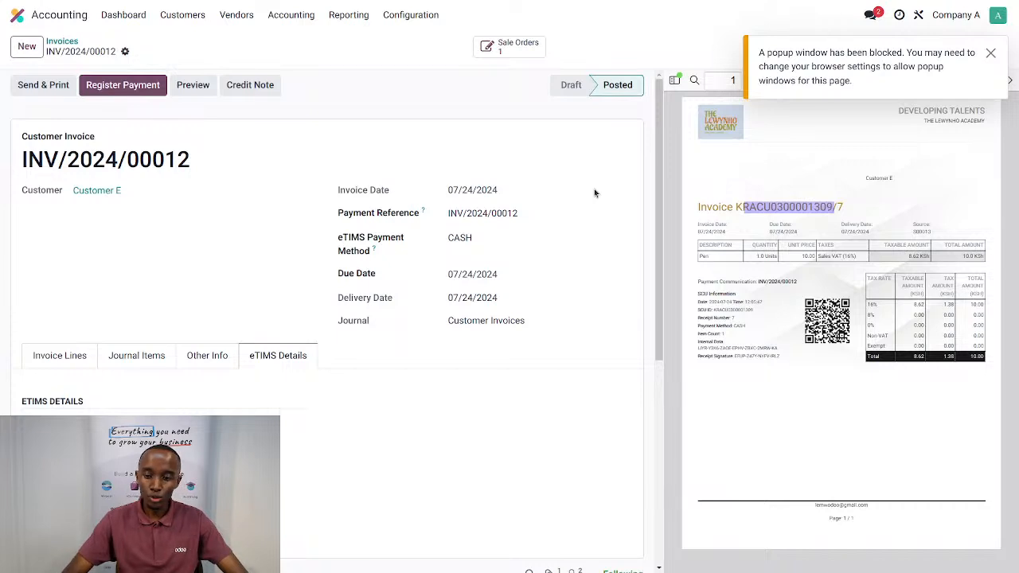
pyautogui.click(990, 54)
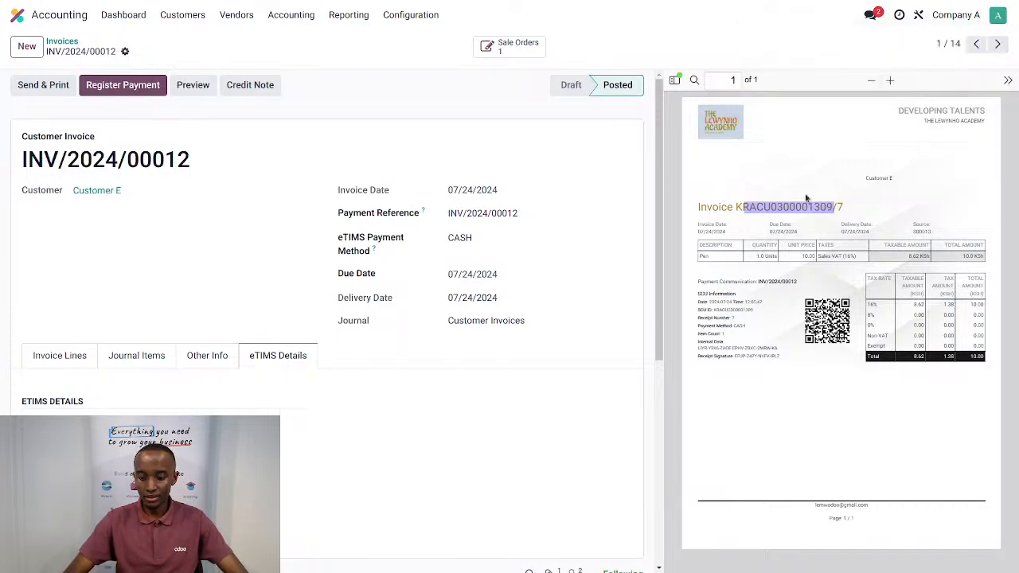
pyautogui.hotkey('ctrl', '+')
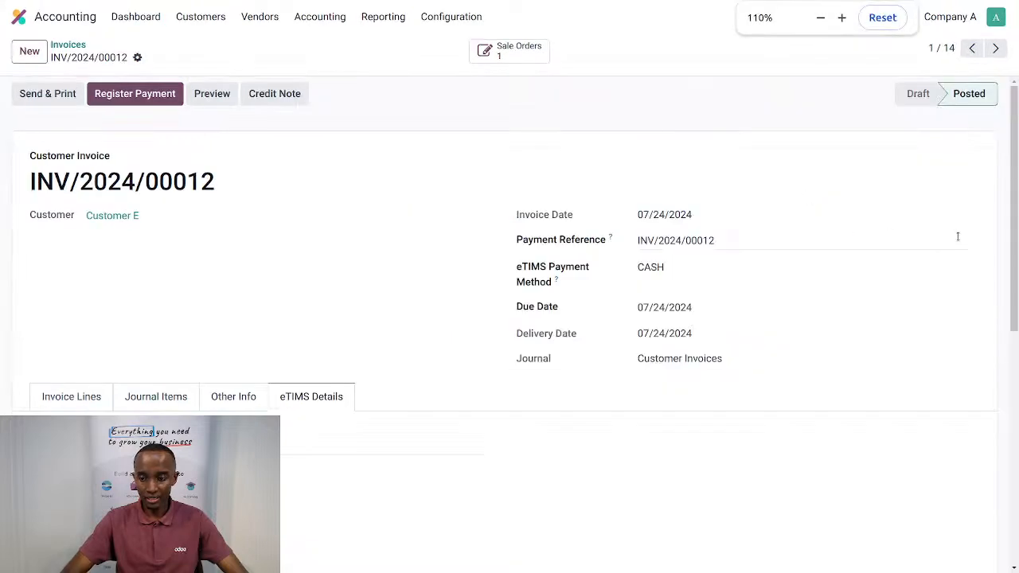
pyautogui.moveTo(1014, 253); pyautogui.dragTo(1001, 342)
pyautogui.hotkey('ctrl', '-')
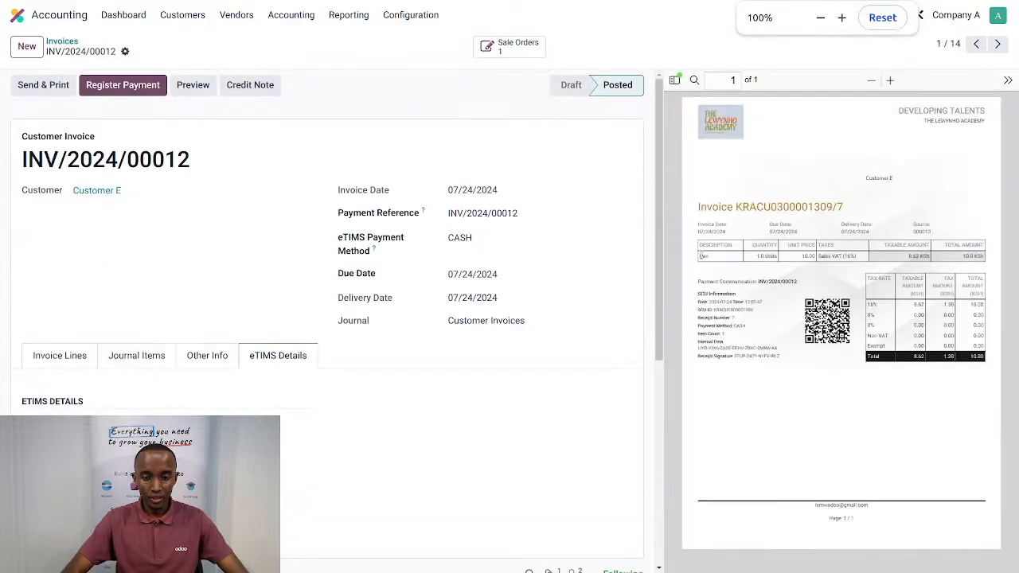
pyautogui.moveTo(658, 266); pyautogui.dragTo(659, 272)
pyautogui.scroll(-1, 659, 272)
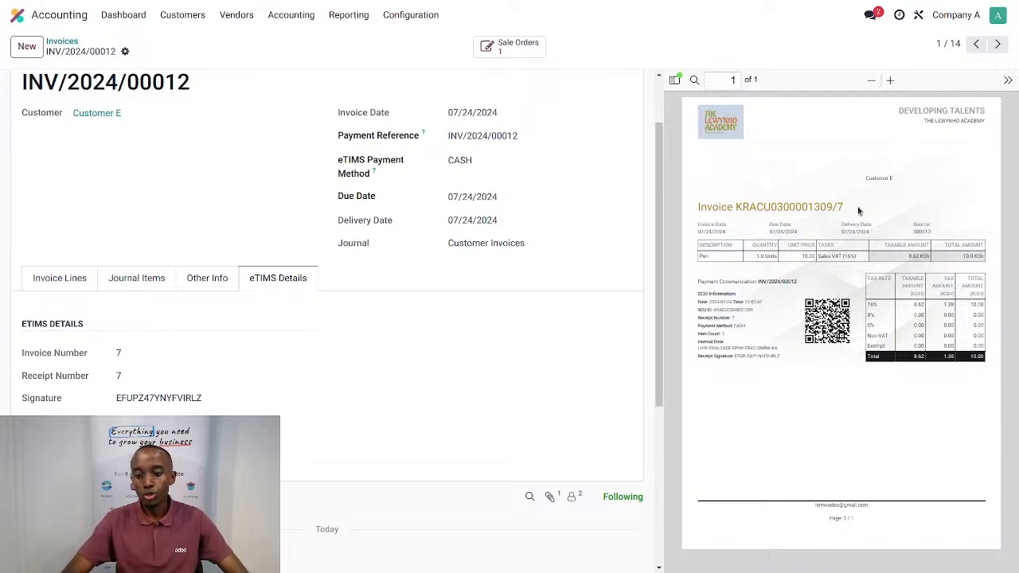
# - Enlarge the PDF preview and compare its KRA invoice number and SCU information with the invoice's eTIMS signature, signing time and internal data
pyautogui.moveTo(845, 210); pyautogui.dragTo(736, 208)
pyautogui.click(768, 205)
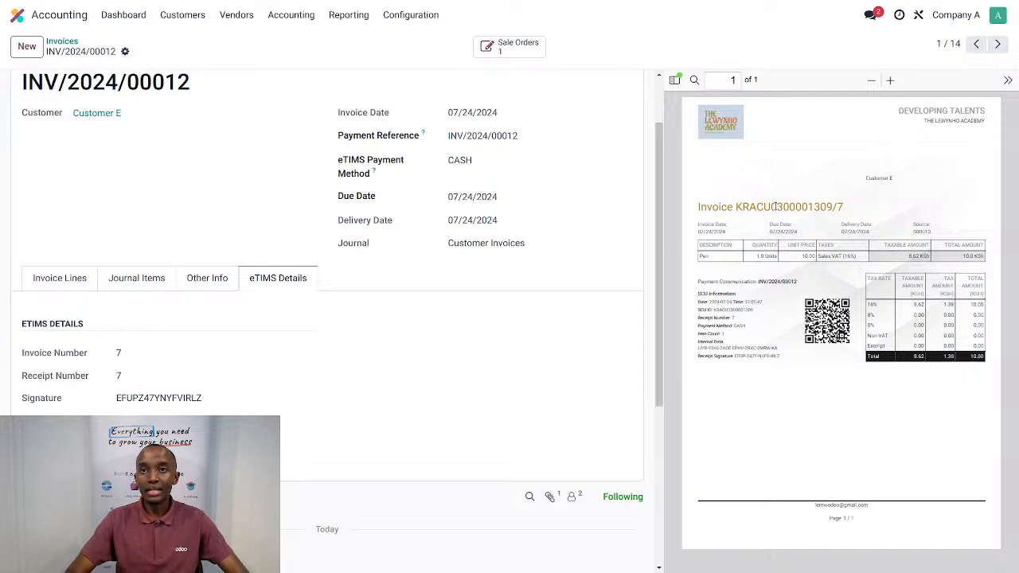
pyautogui.scroll(1, 775, 206)
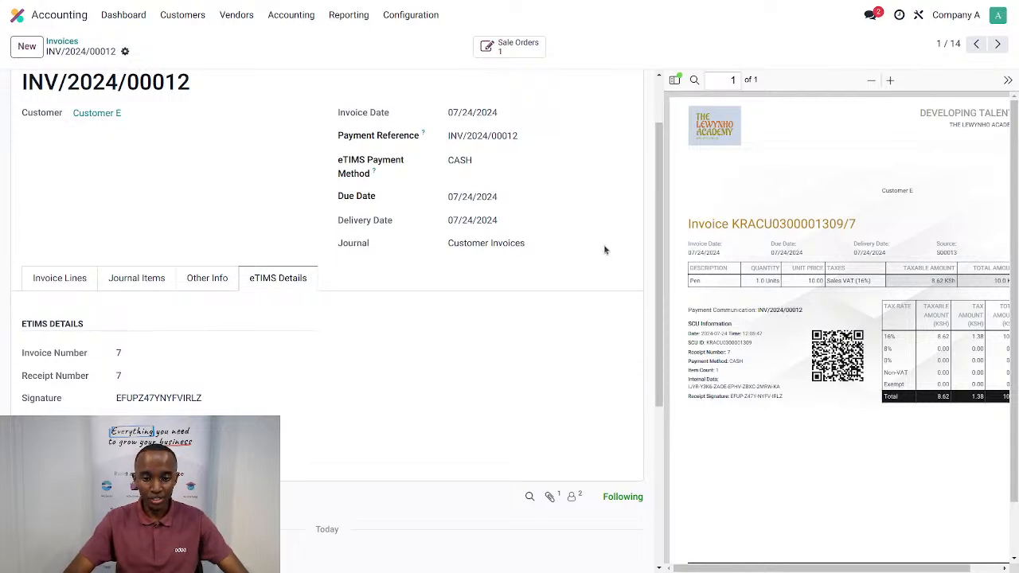
pyautogui.moveTo(660, 281); pyautogui.dragTo(661, 303)
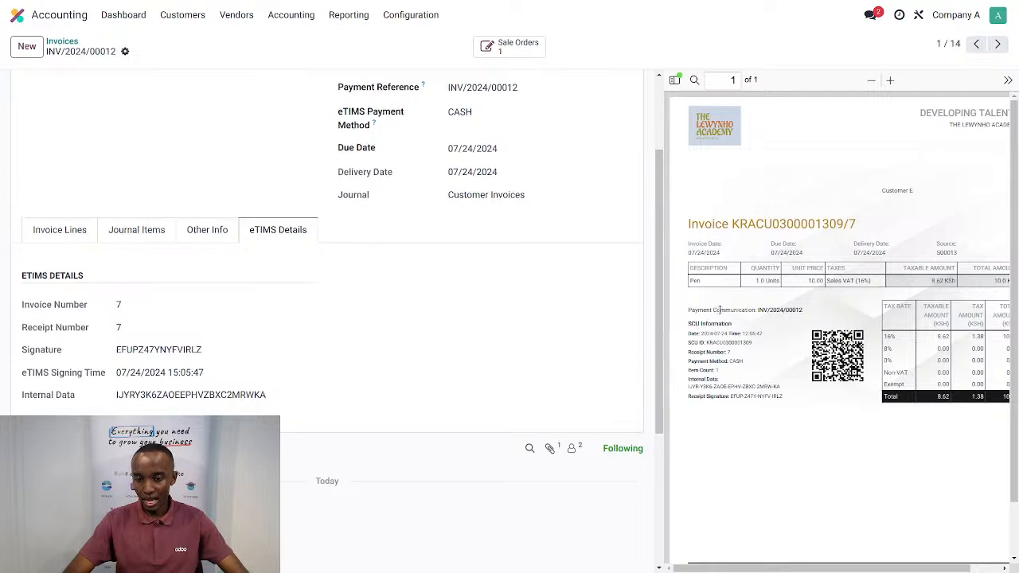
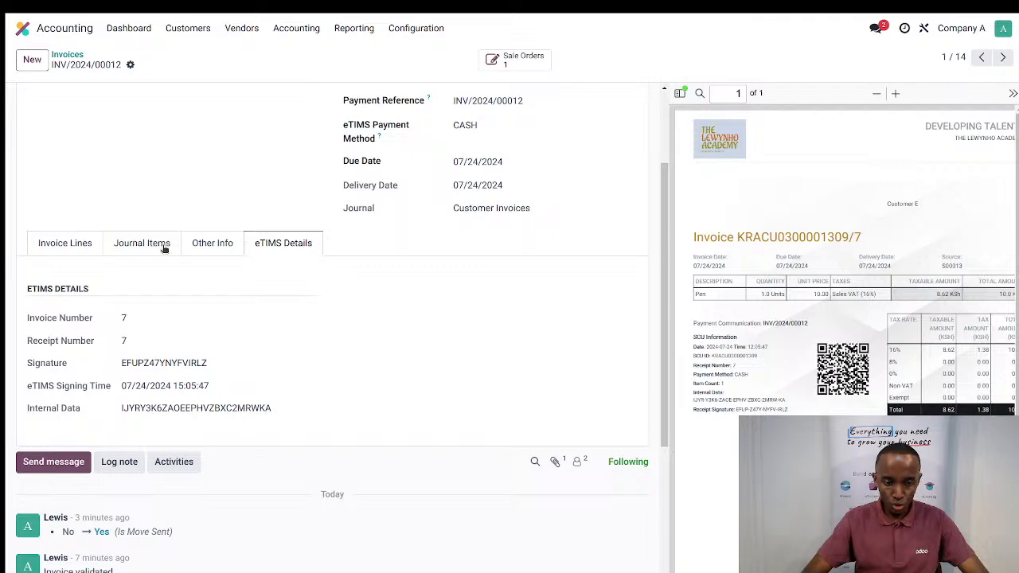
# - Switch to the Inventory app and open the Book product from the products list
pyautogui.click(20, 30)
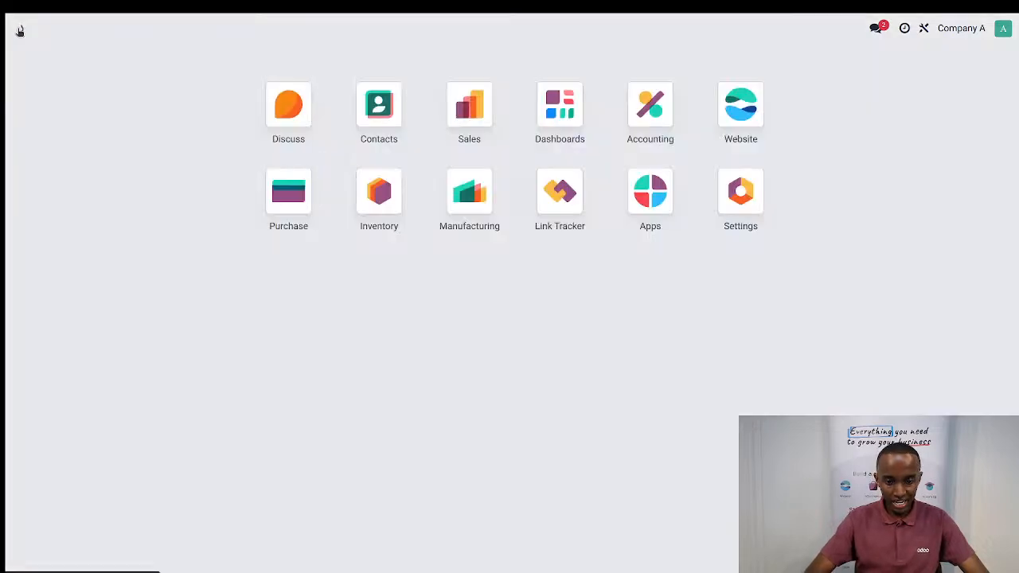
pyautogui.write('inve')
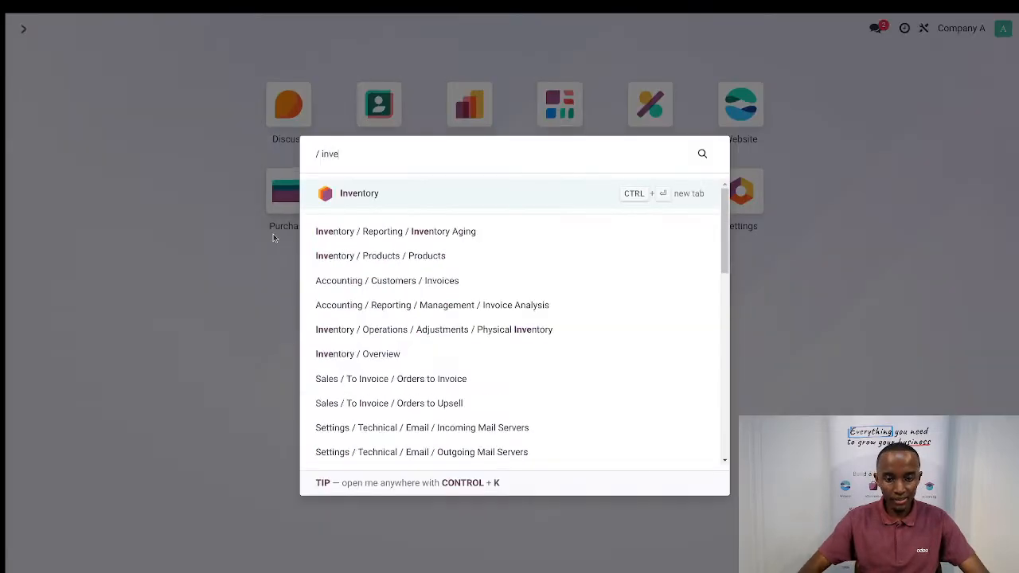
pyautogui.press('Return')
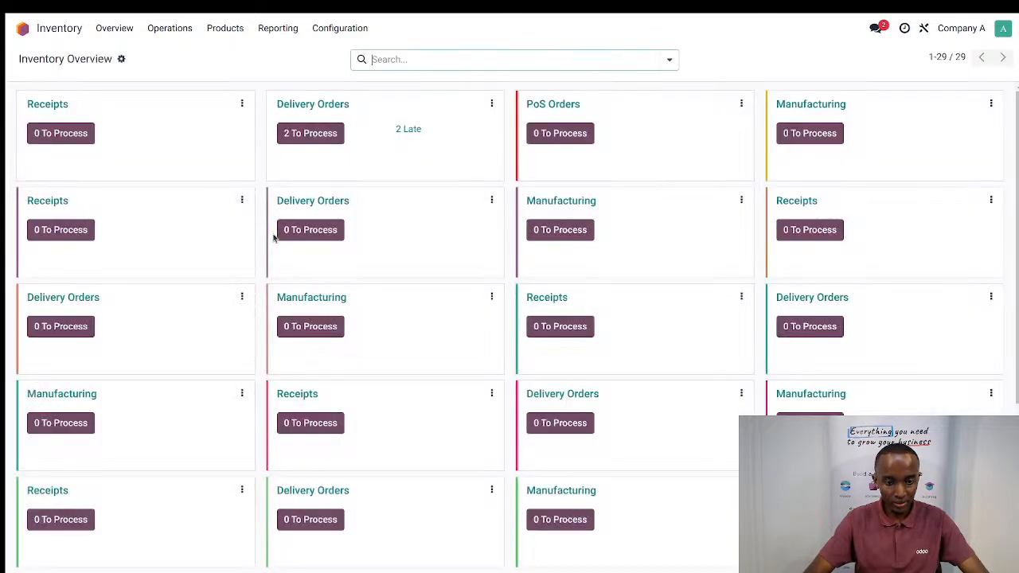
pyautogui.click(226, 29)
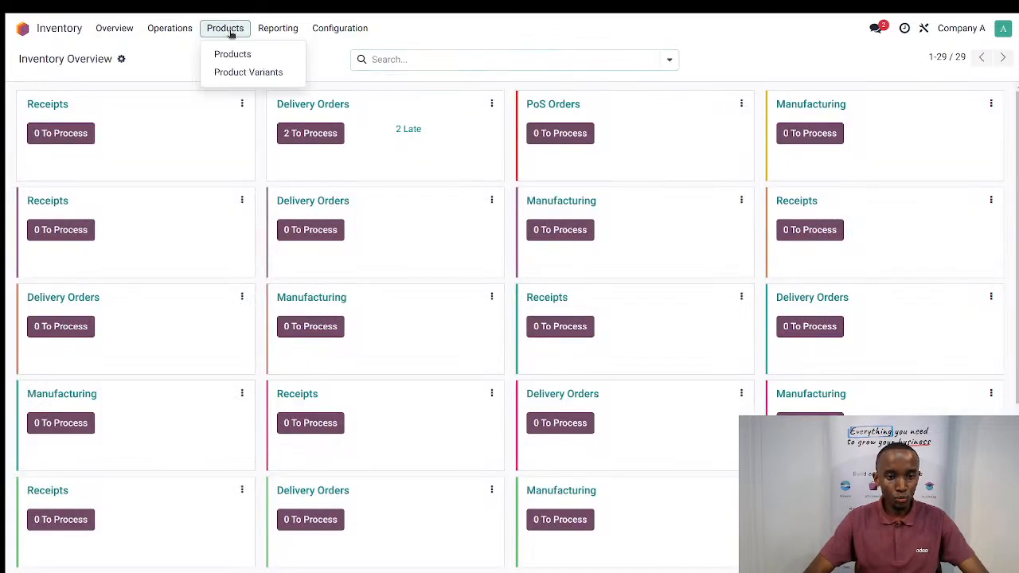
pyautogui.click(253, 52)
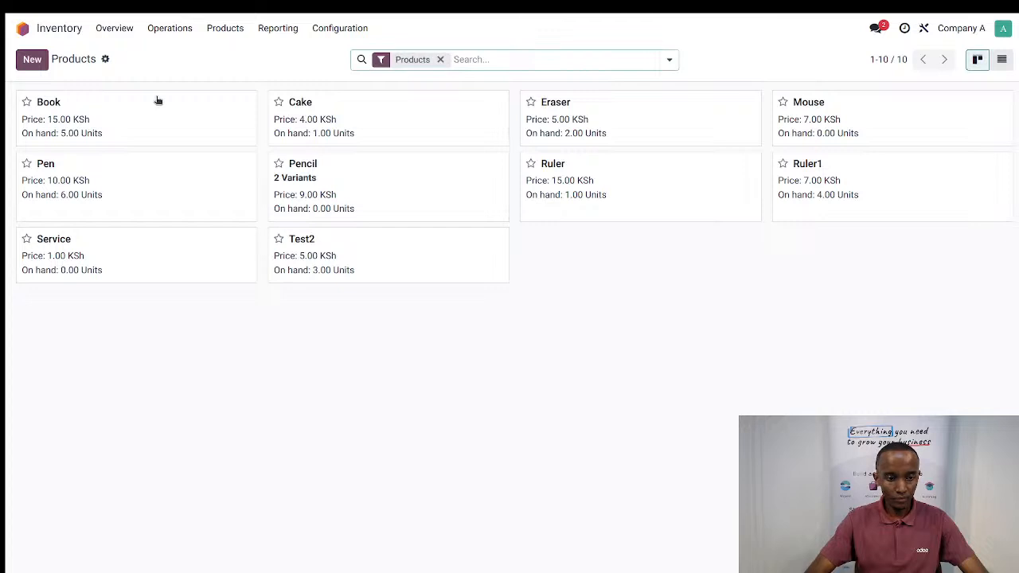
pyautogui.click(116, 124)
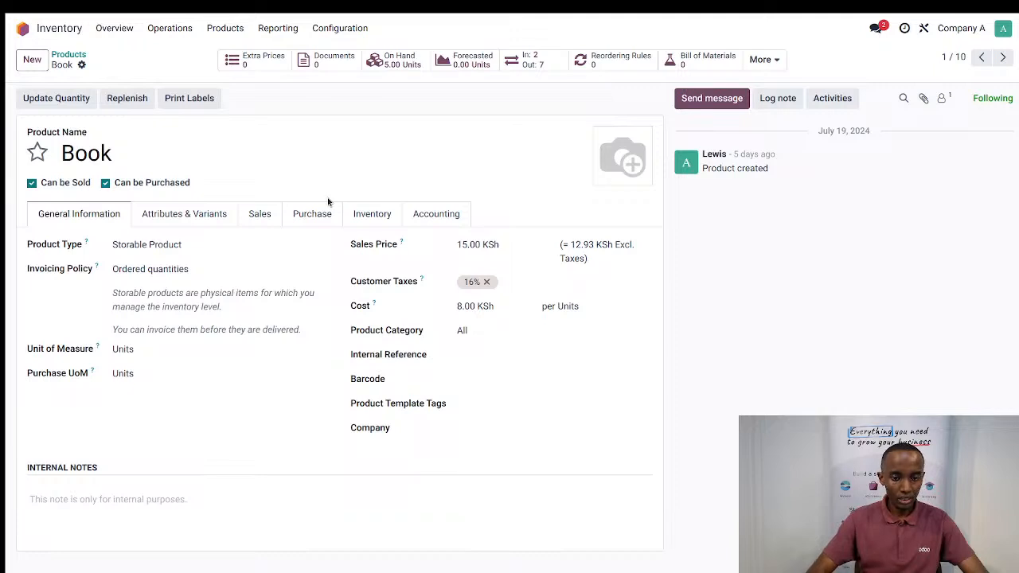
# - Review the Book product's KRA eTIMS details and the available UNSPSC categories, and return to its general information
pyautogui.click(443, 218)
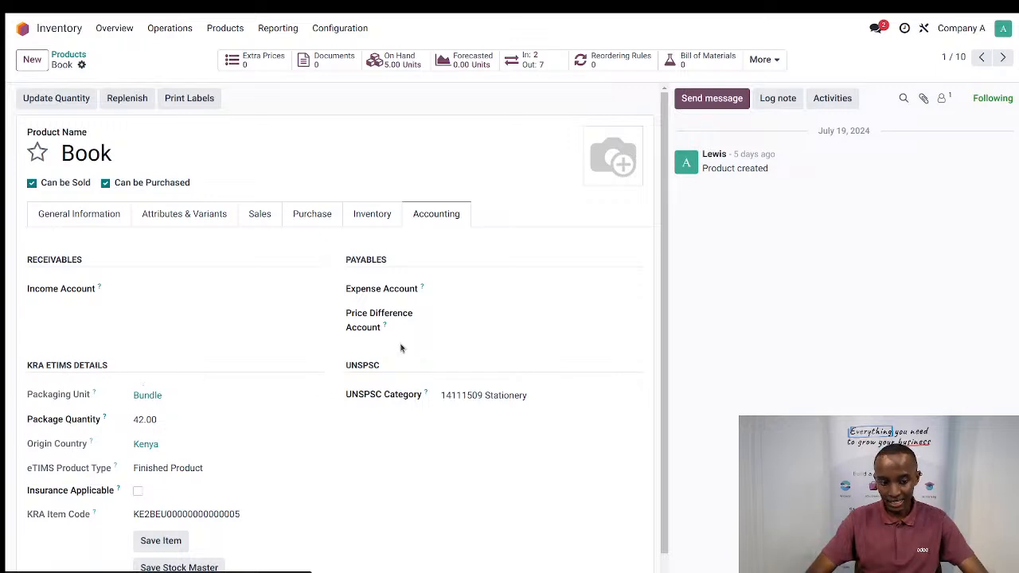
pyautogui.moveTo(669, 386); pyautogui.dragTo(671, 412)
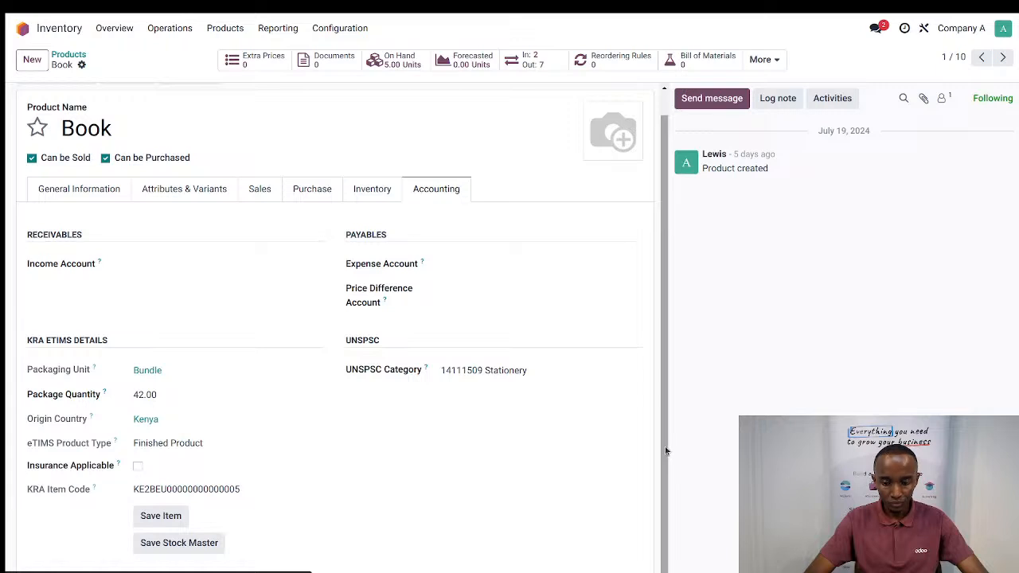
pyautogui.moveTo(665, 451); pyautogui.dragTo(666, 423)
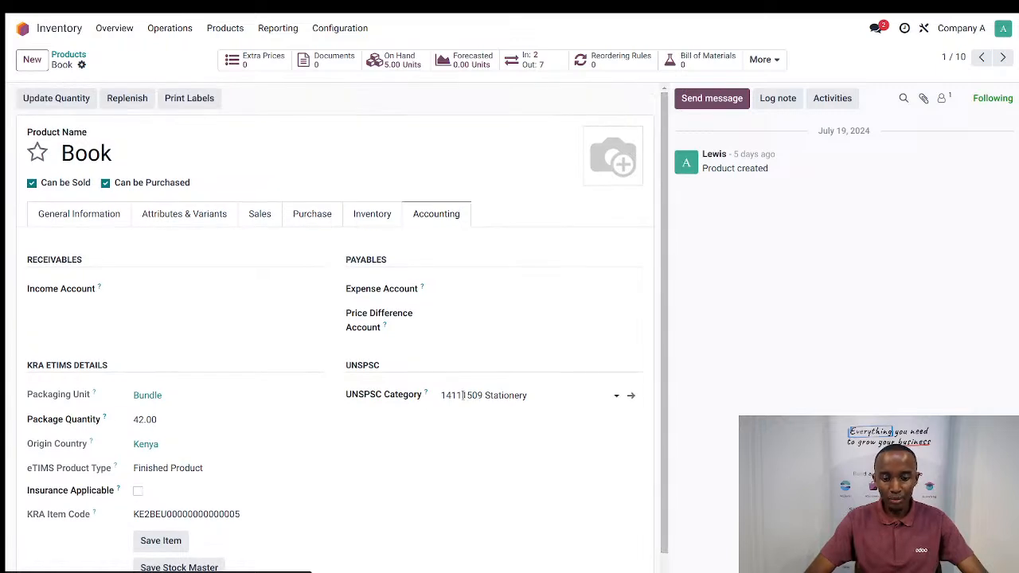
pyautogui.click(510, 400)
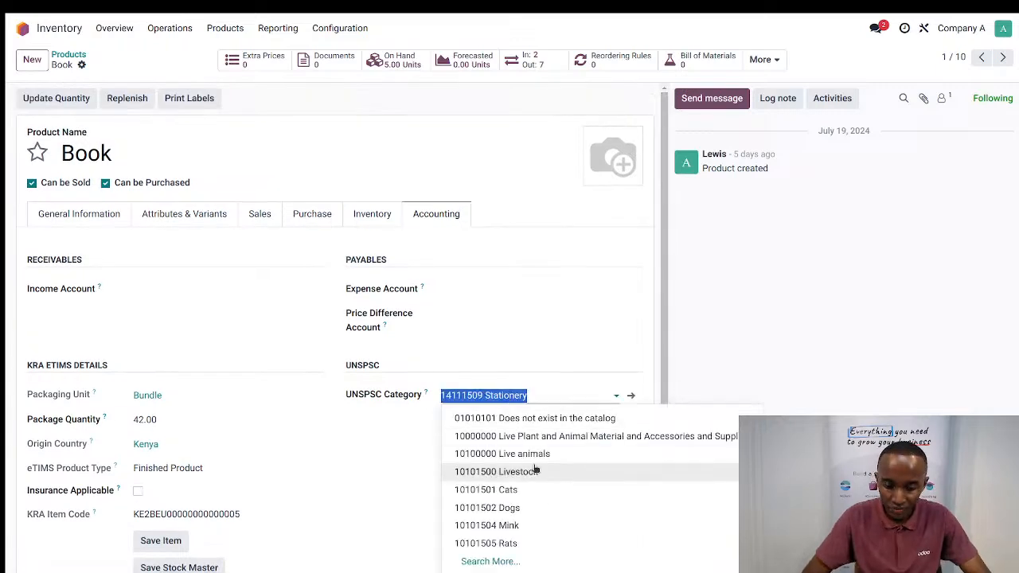
pyautogui.click(517, 392)
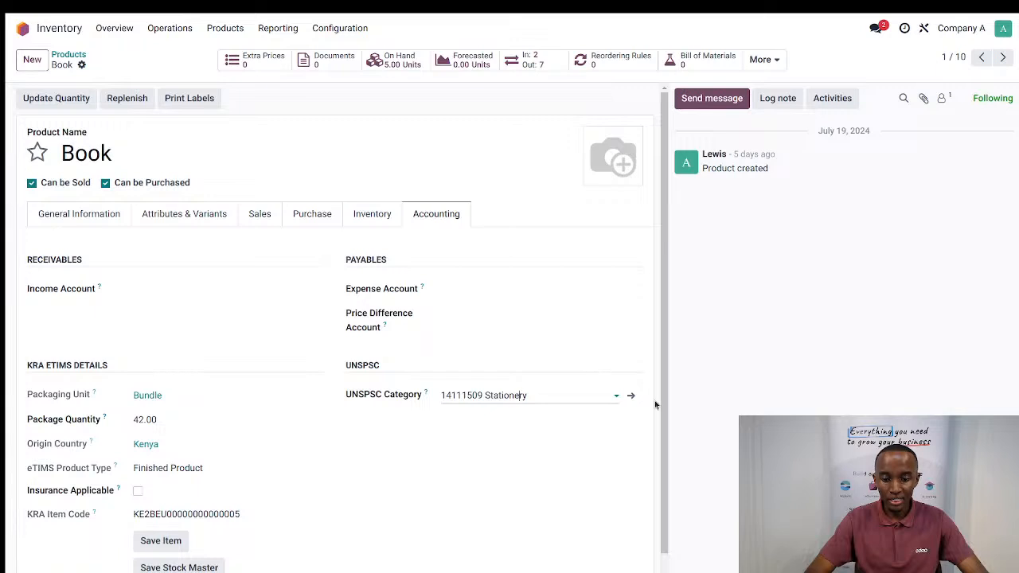
pyautogui.click(87, 215)
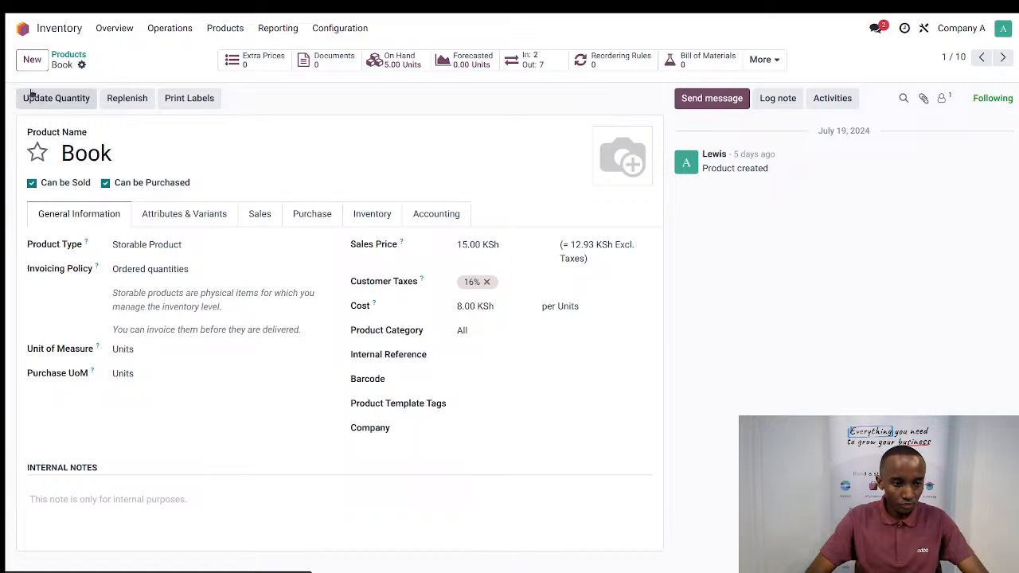
# - Switch to the Accounting app and open the customer invoices list
pyautogui.click(21, 30)
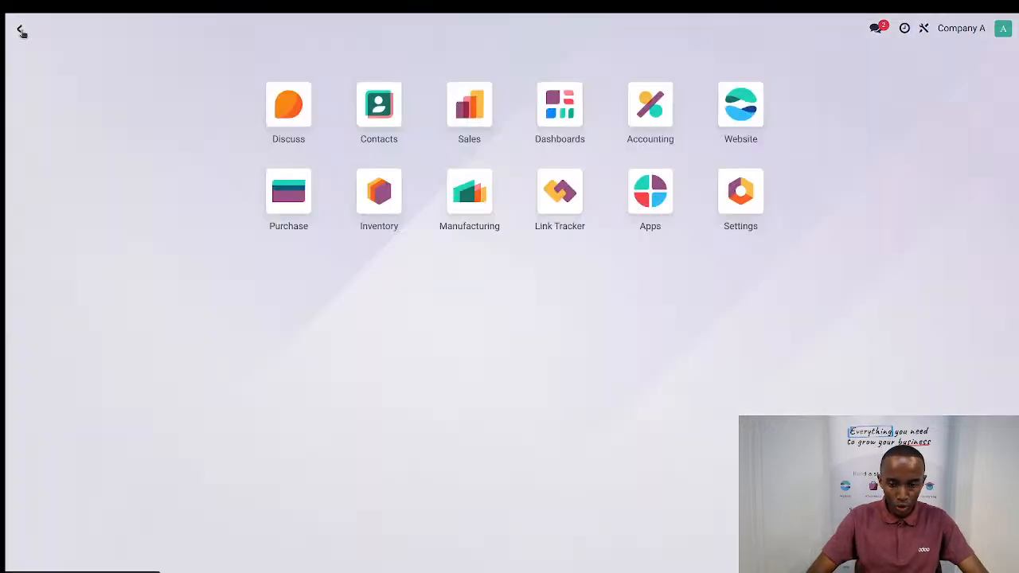
pyautogui.hotkey('ctrl', 'k')
pyautogui.write('/invoice')
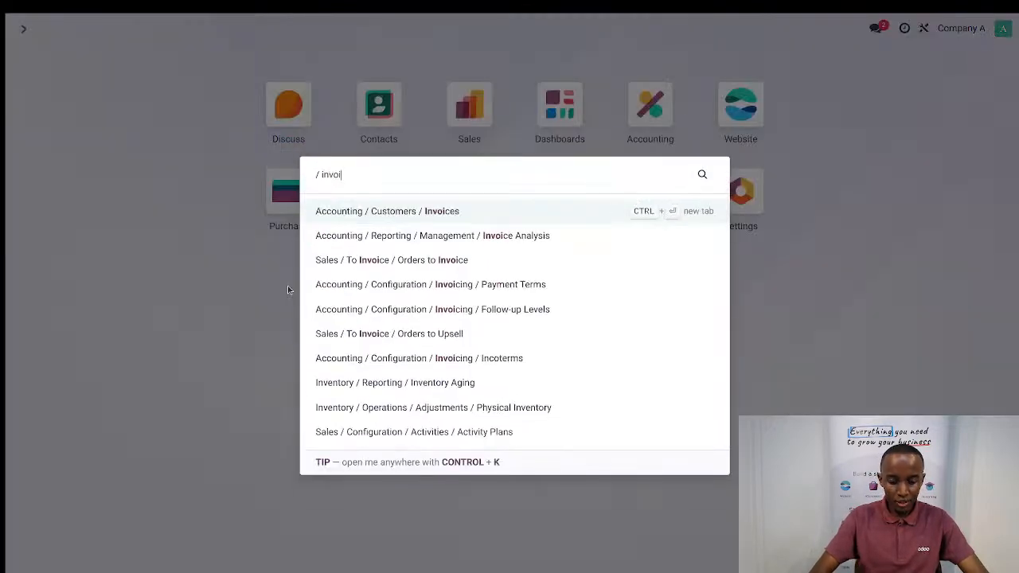
pyautogui.press('Return')
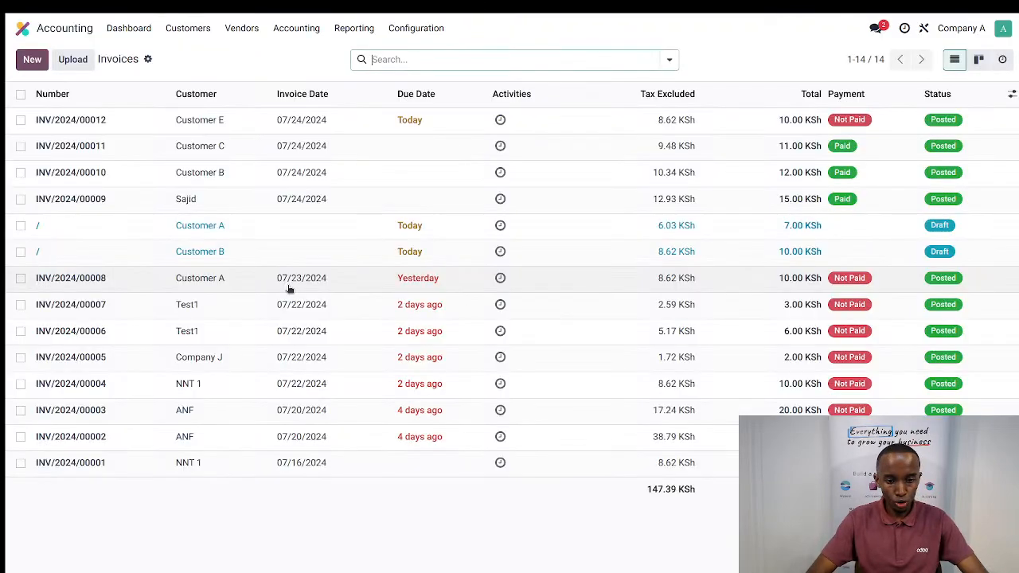
# - Check the eTIMS details and PDF preview of Customer C's paid 11.00 KSh invoice, and return to the invoices list
pyautogui.click(259, 153)
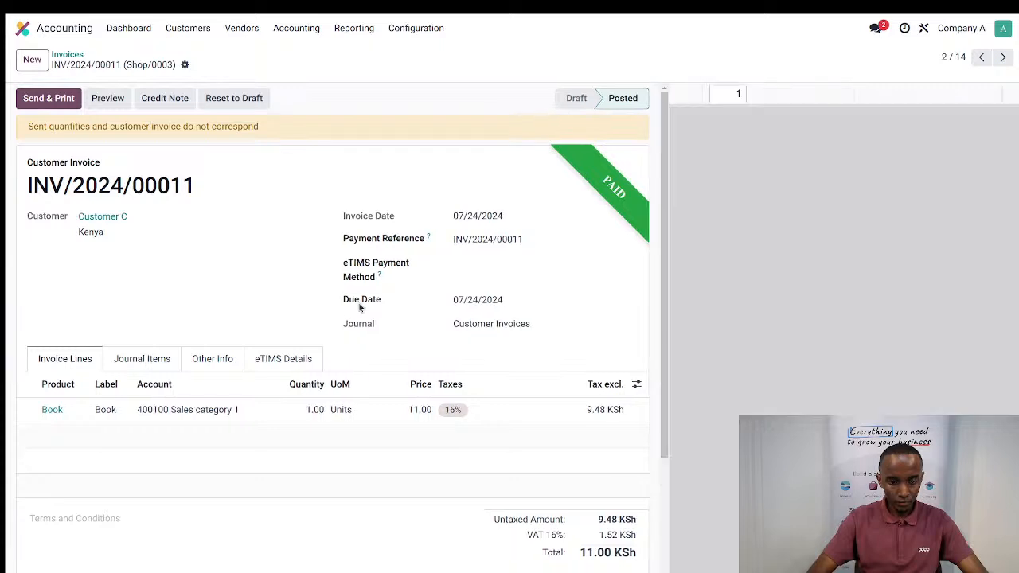
pyautogui.click(287, 359)
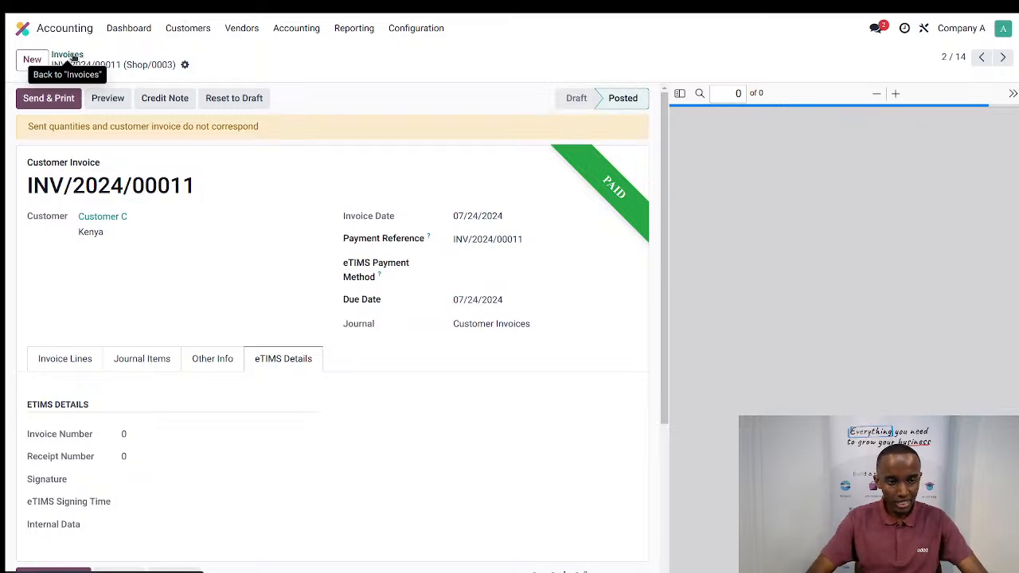
pyautogui.click(73, 56)
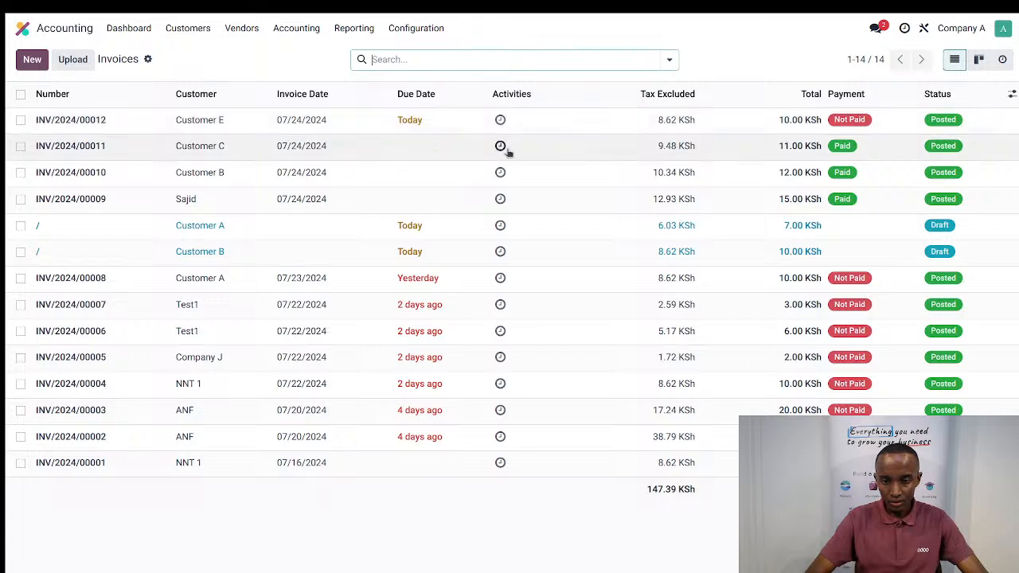
pyautogui.click(282, 148)
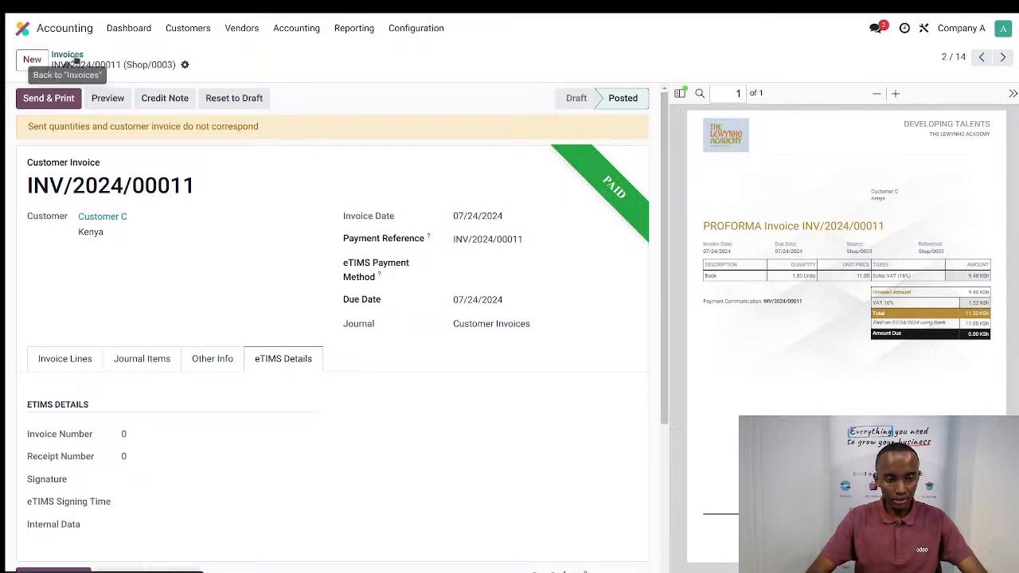
pyautogui.click(68, 54)
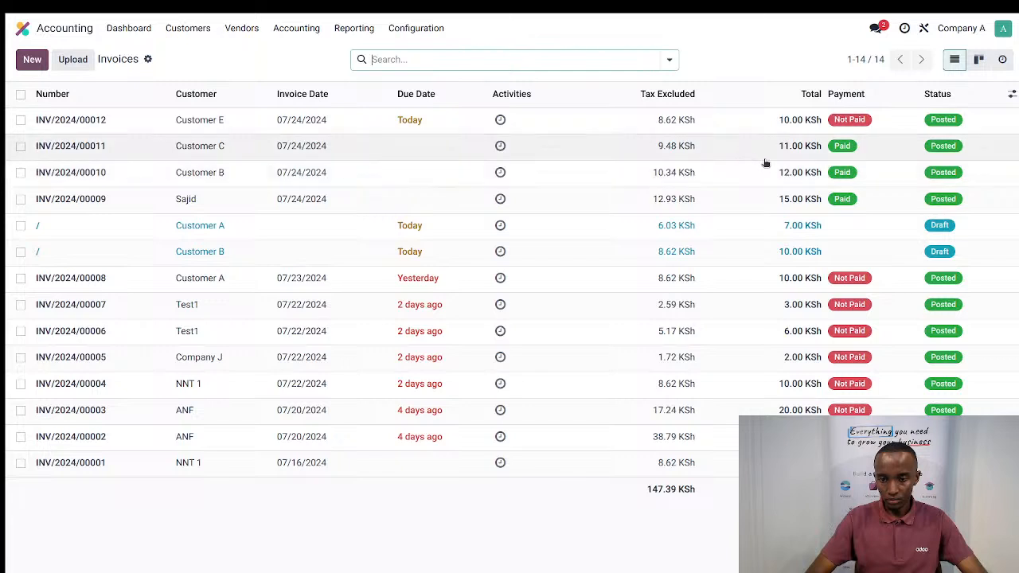
# - Open Customer E's posted 10.00 KSh invoice and review its invoice lines and eTIMS details
pyautogui.click(266, 129)
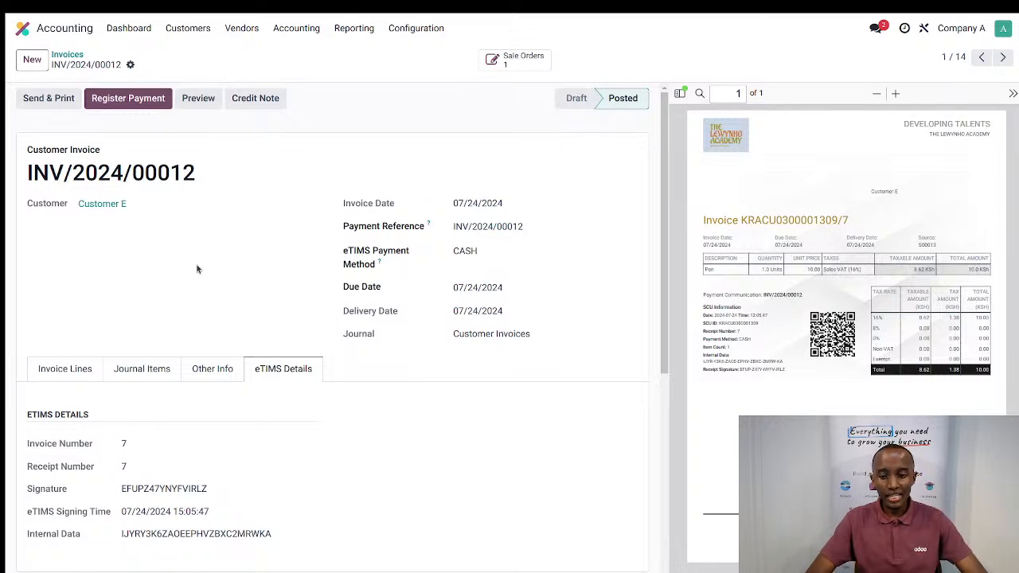
pyautogui.click(71, 372)
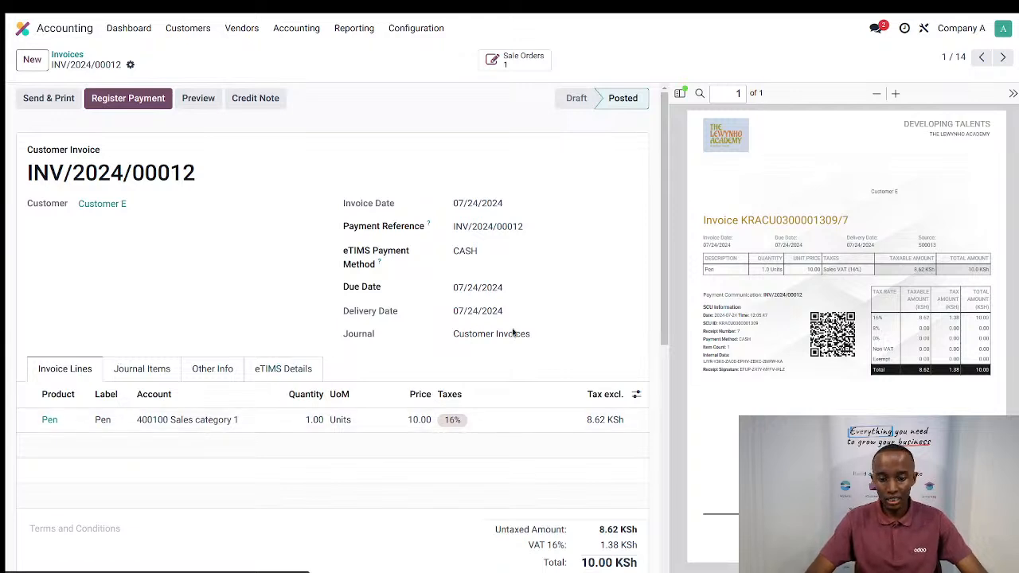
pyautogui.click(297, 369)
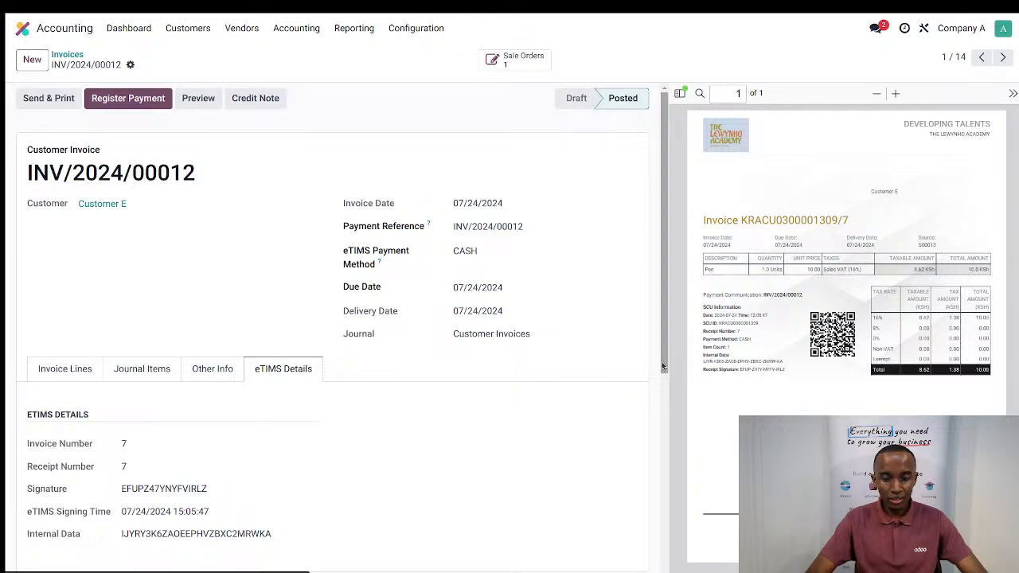
pyautogui.moveTo(662, 361); pyautogui.dragTo(668, 392)
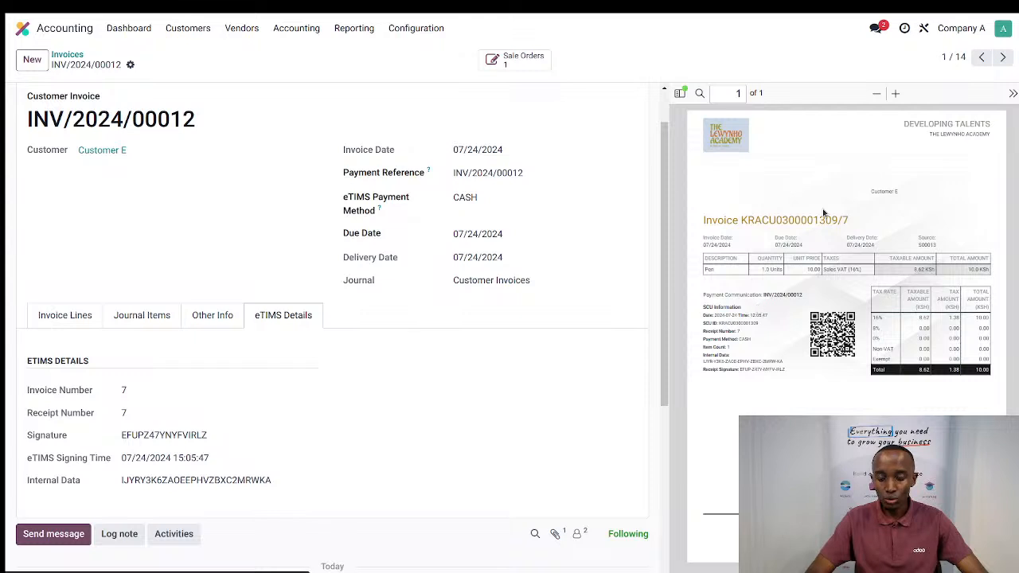
# - Enlarge the invoice's PDF preview and examine its KRA invoice number and SCU information alongside the eTIMS payment method
pyautogui.click(896, 93)
pyautogui.click(896, 94)
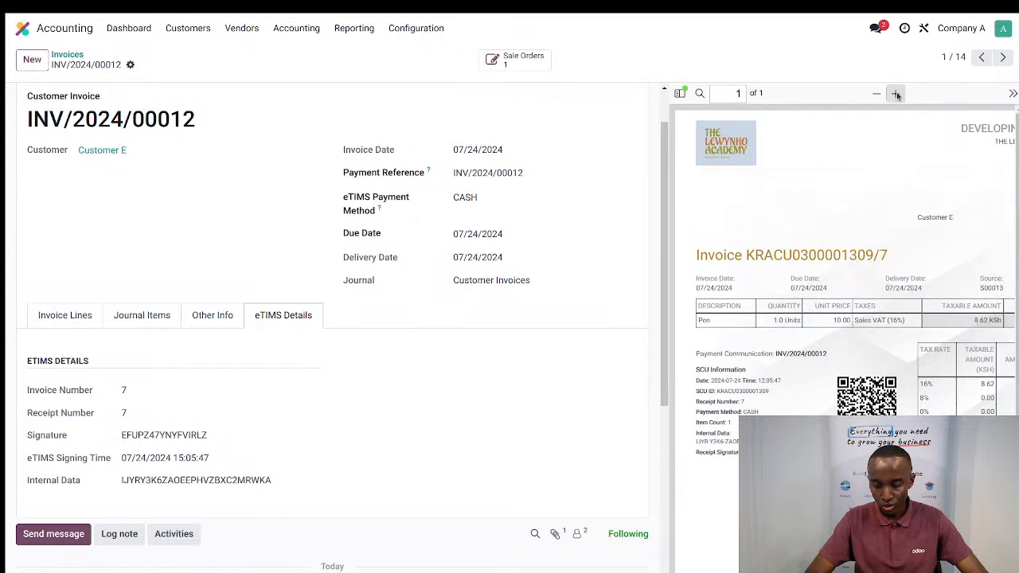
pyautogui.click(896, 94)
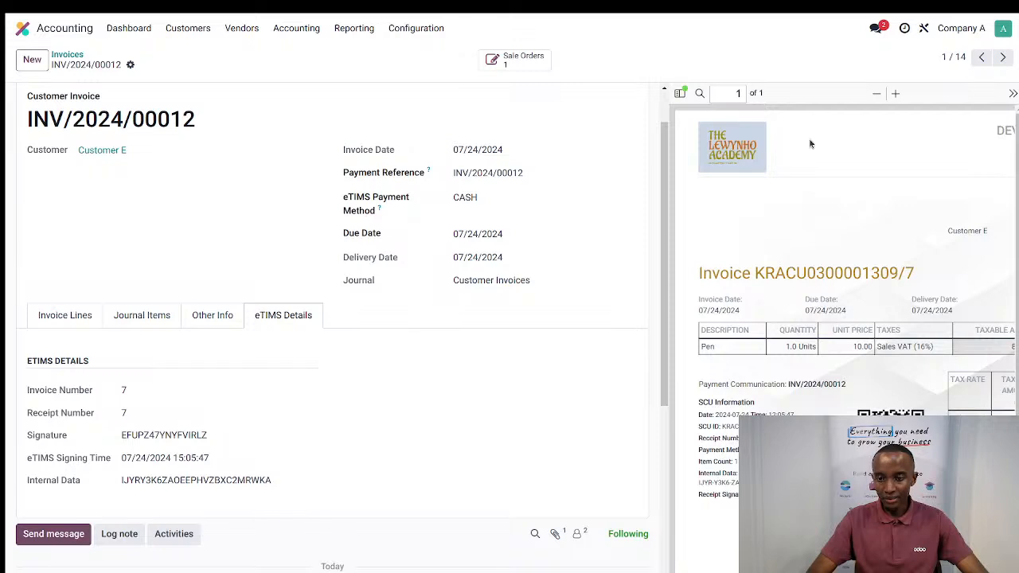
pyautogui.hotkey('ctrl', '+')
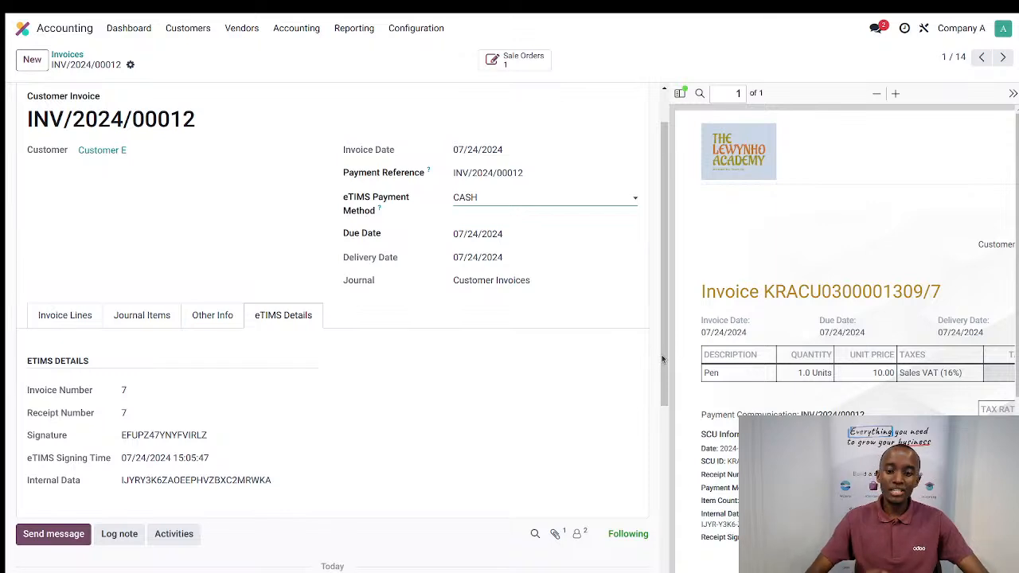
pyautogui.scroll(1, 662, 364)
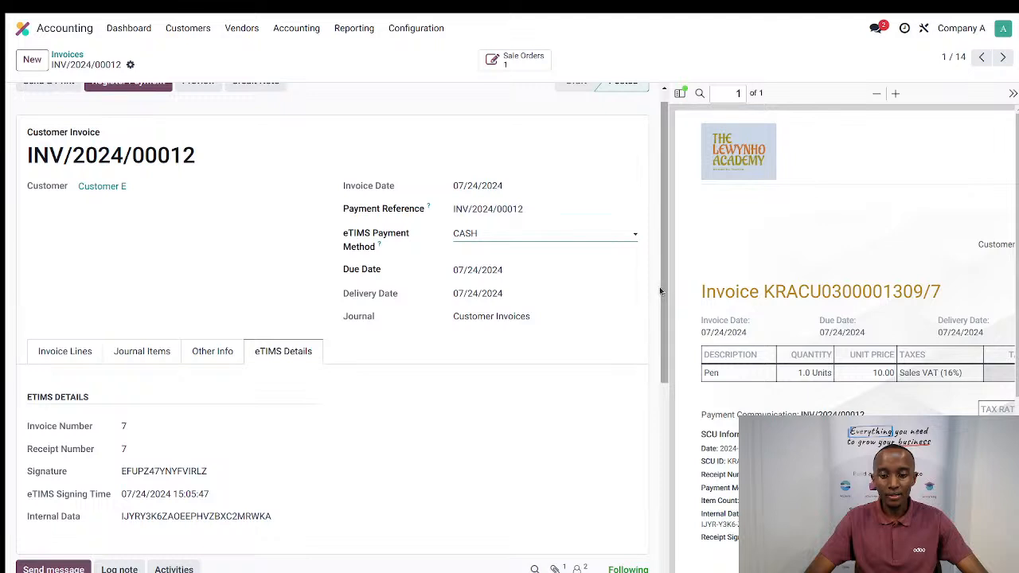
pyautogui.moveTo(664, 292); pyautogui.dragTo(663, 199)
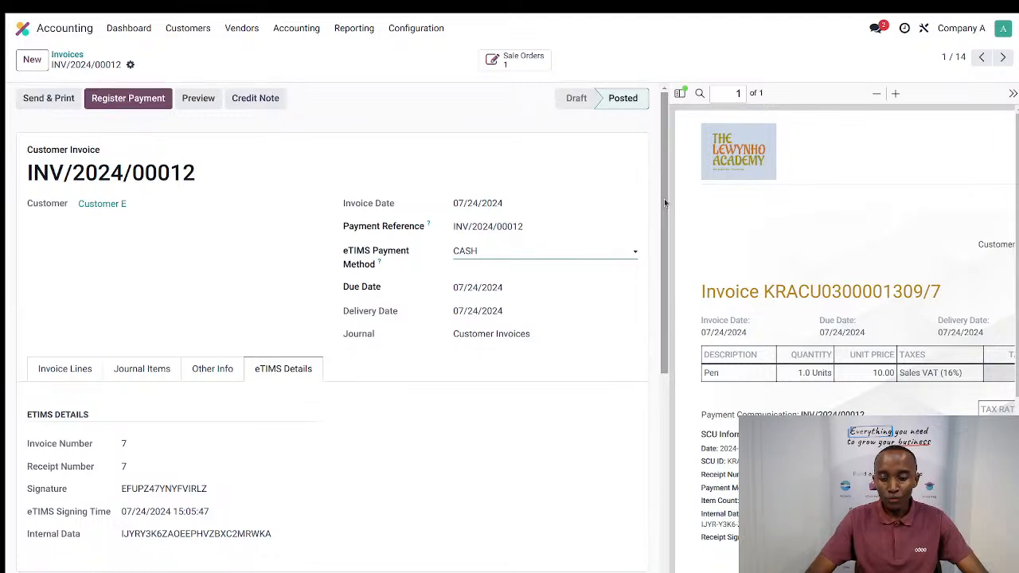
# - Switch to the Inventory app and check the eTIMS send status of Customer A's delivery WH/OUT/00012
pyautogui.click(26, 29)
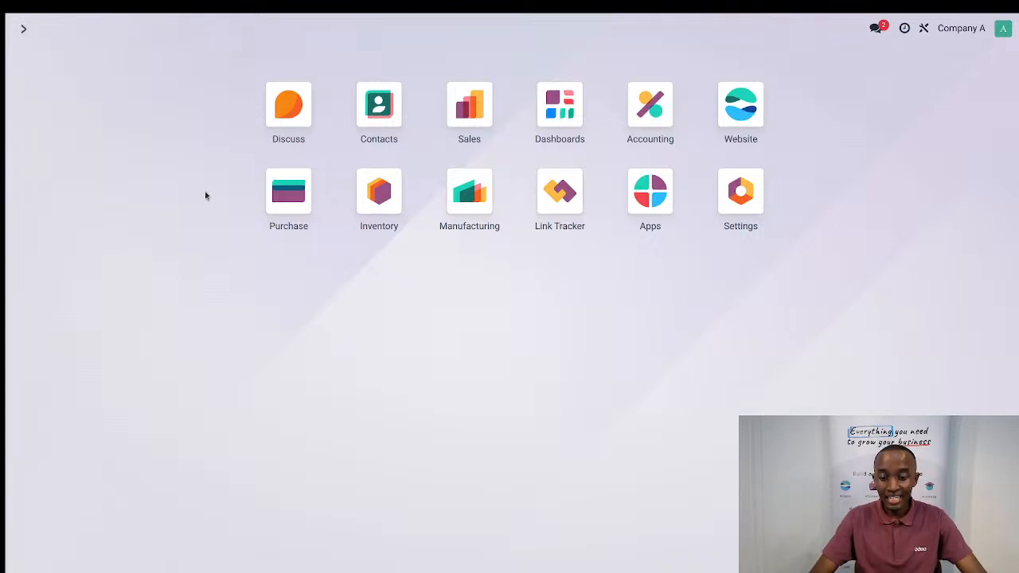
pyautogui.write('inve')
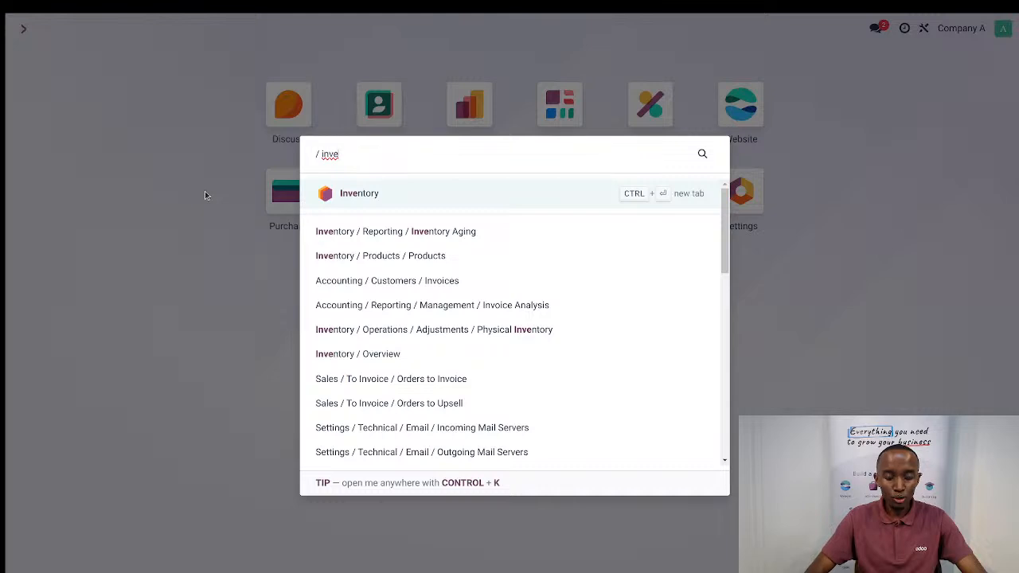
pyautogui.press('Return')
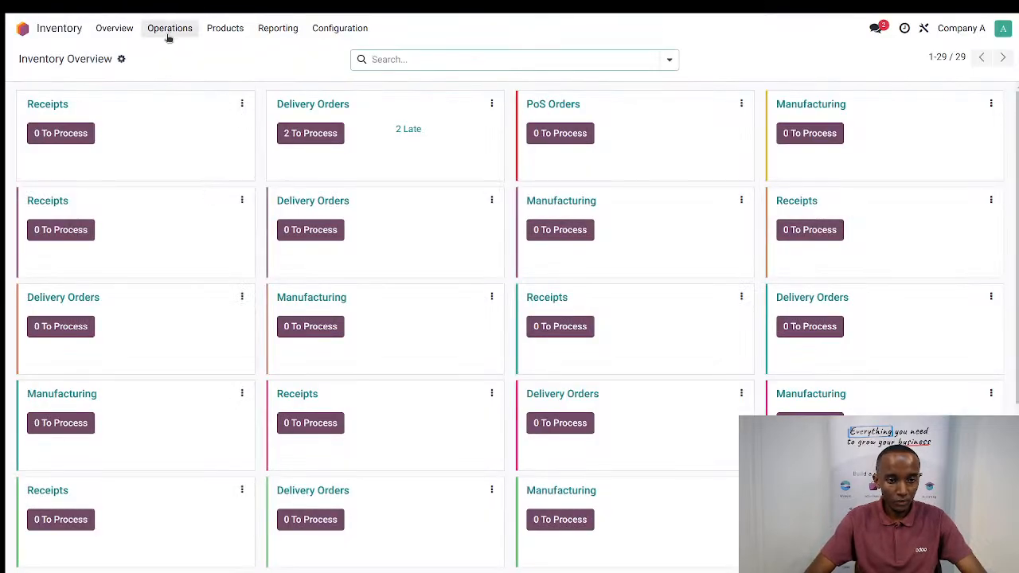
pyautogui.click(168, 36)
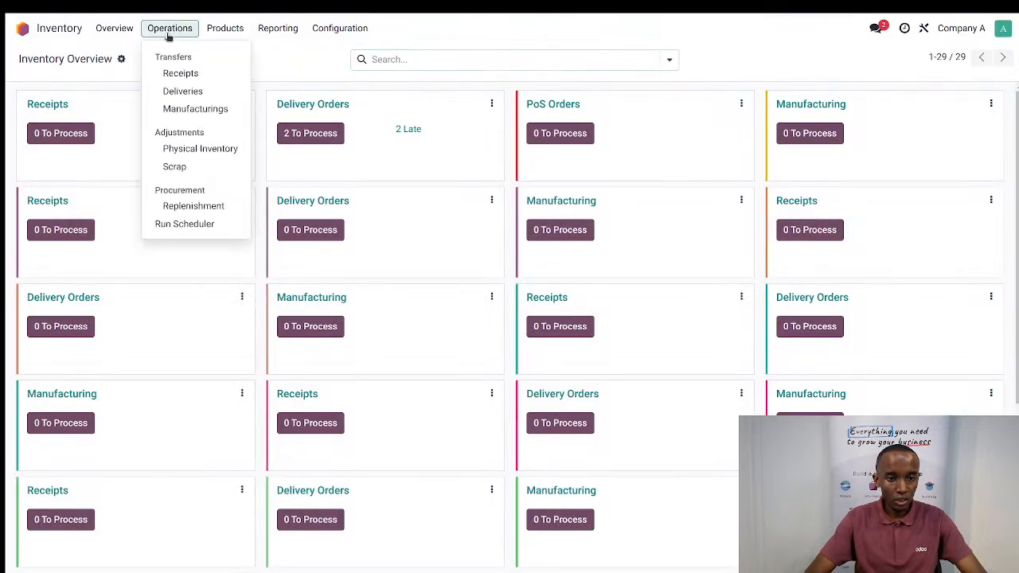
pyautogui.click(188, 92)
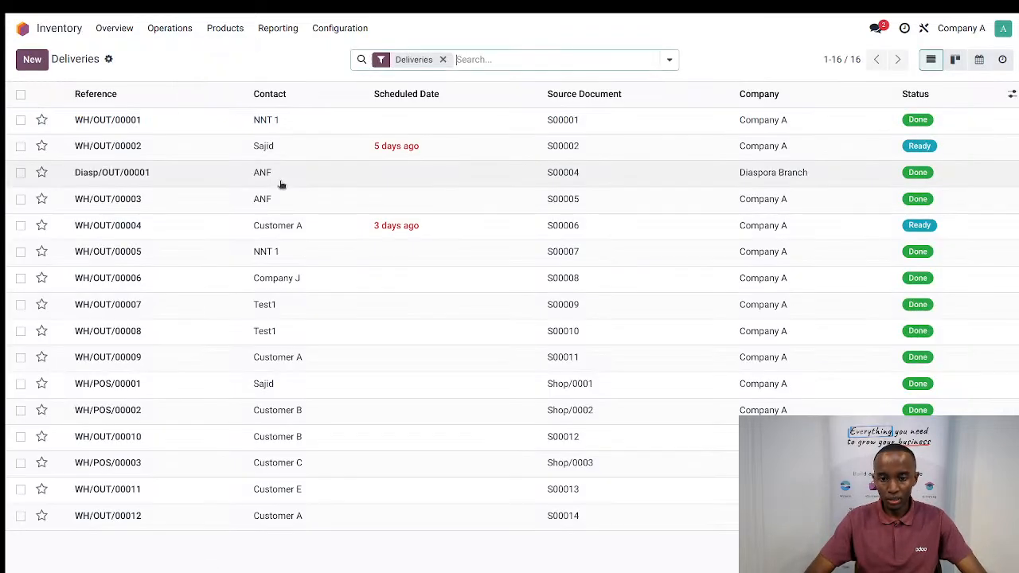
pyautogui.click(365, 527)
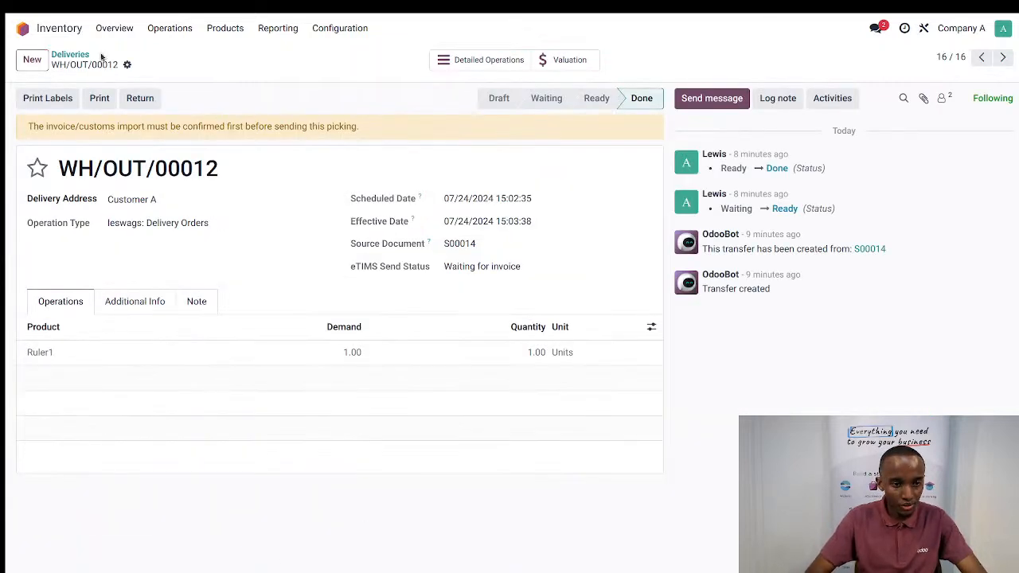
# - Open sales order S00014 in the Sales app, review its linked draft invoice, and return to the quotations list
pyautogui.click(23, 30)
pyautogui.write('sales')
pyautogui.press('Return')
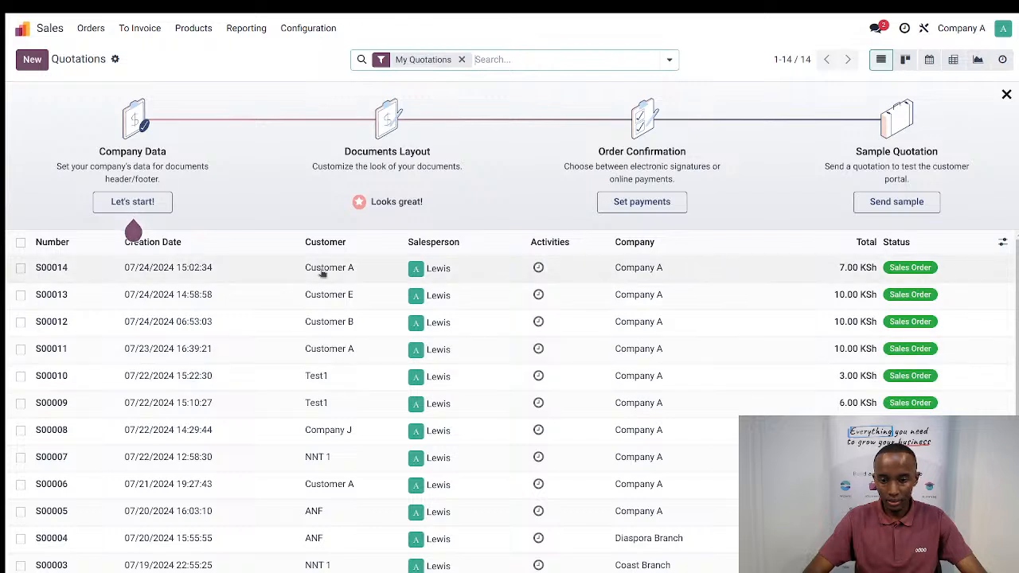
pyautogui.click(197, 271)
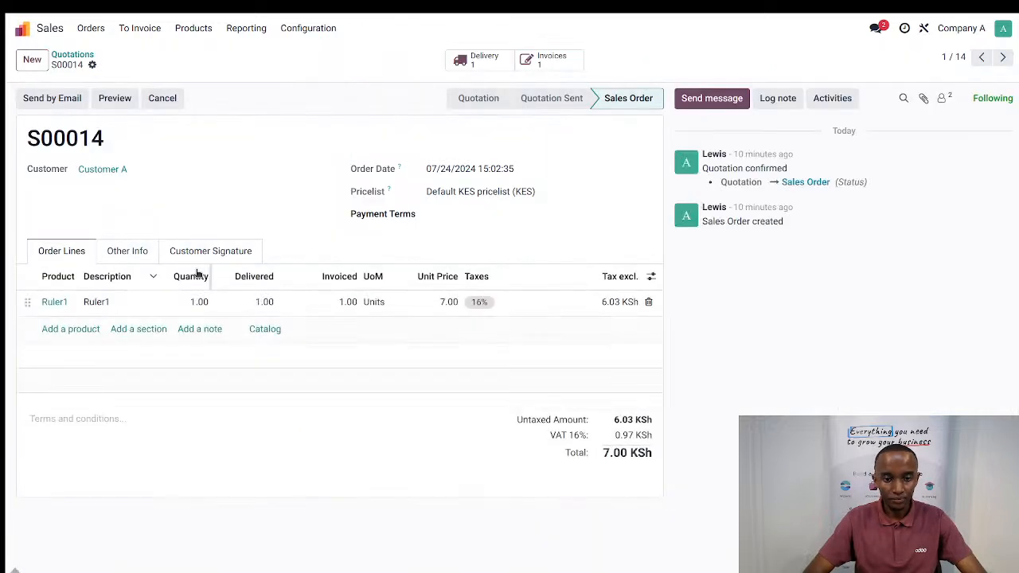
pyautogui.click(549, 60)
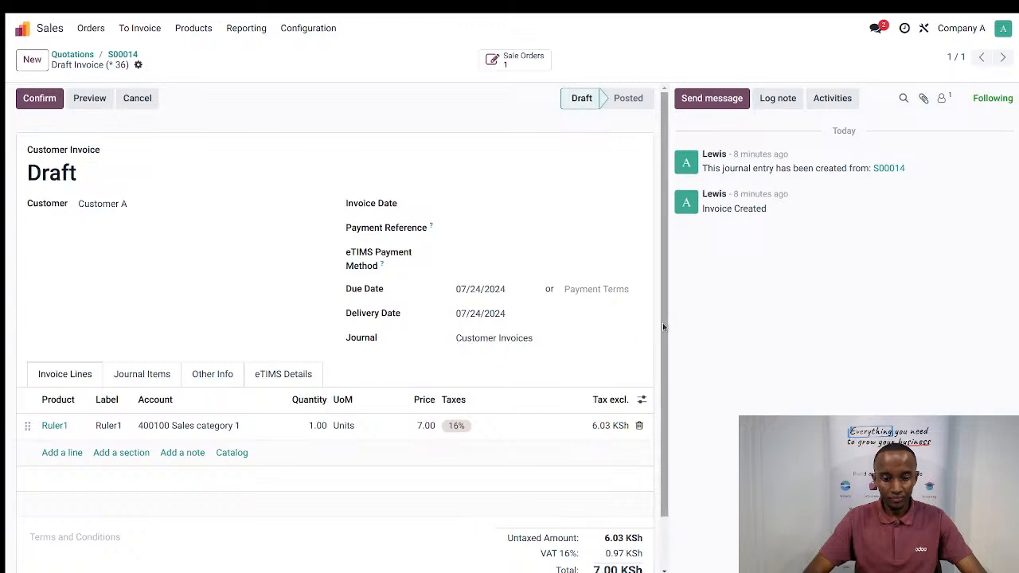
pyautogui.scroll(-1, 666, 329)
pyautogui.scroll(1, 646, 222)
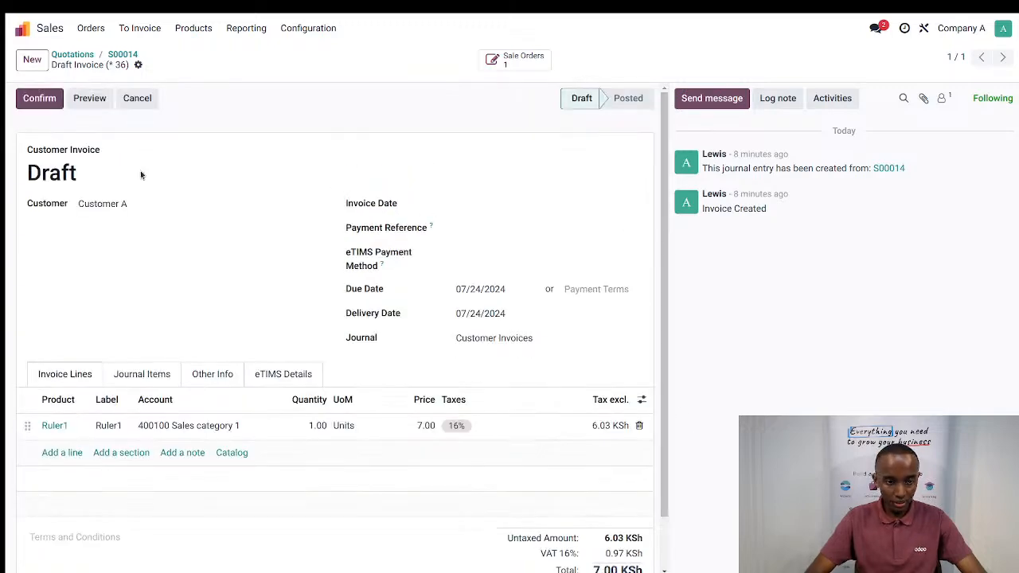
pyautogui.click(127, 54)
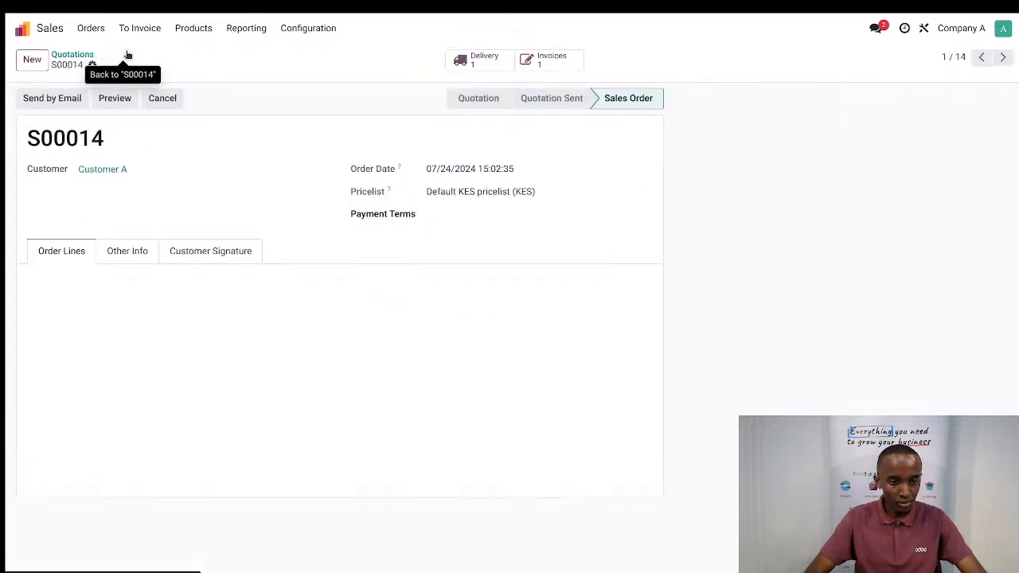
pyautogui.click(80, 56)
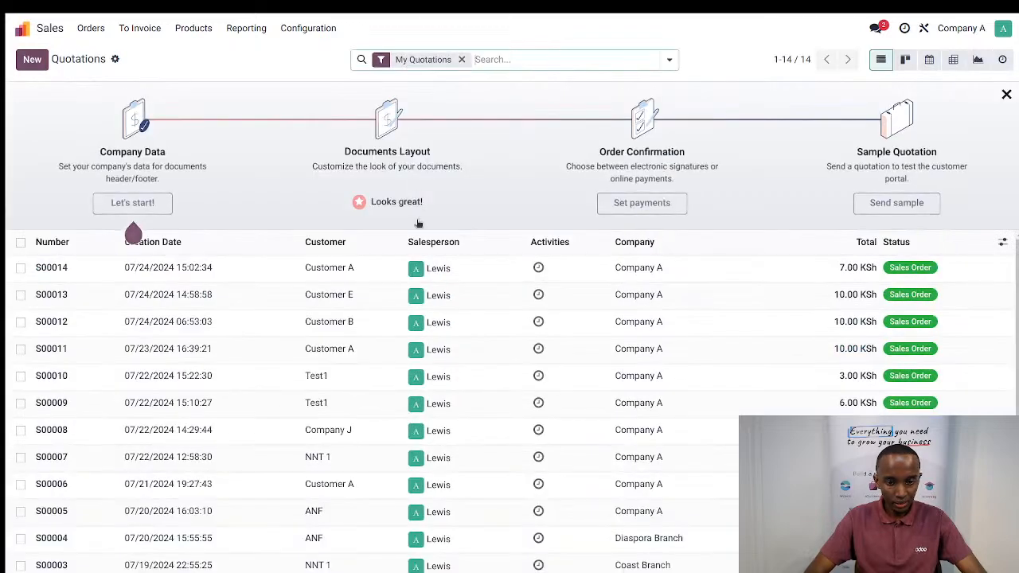
# - Open Customer E's sales order S00013 and check its linked invoice and its delivery's eTIMS send status
pyautogui.click(359, 296)
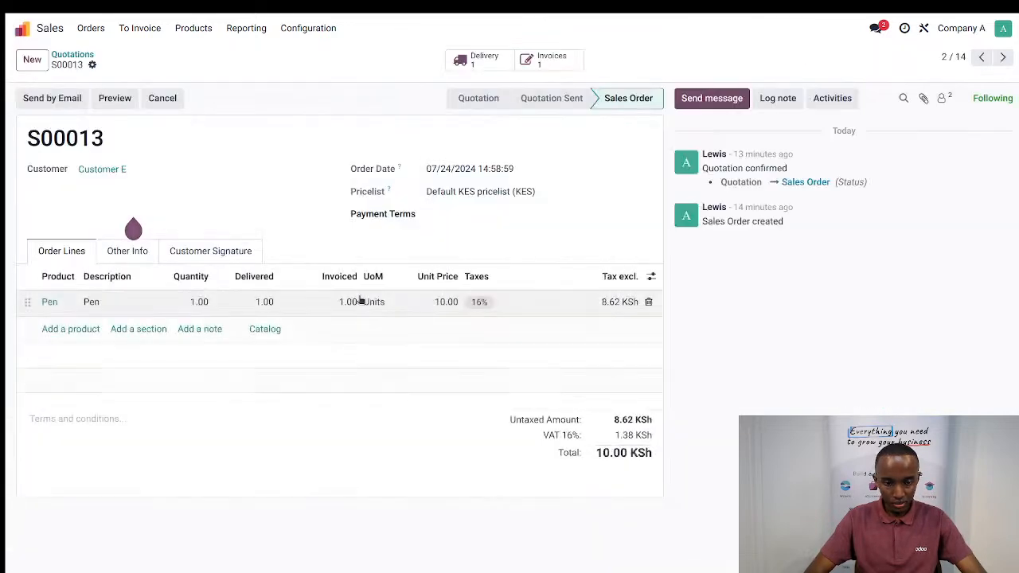
pyautogui.click(546, 62)
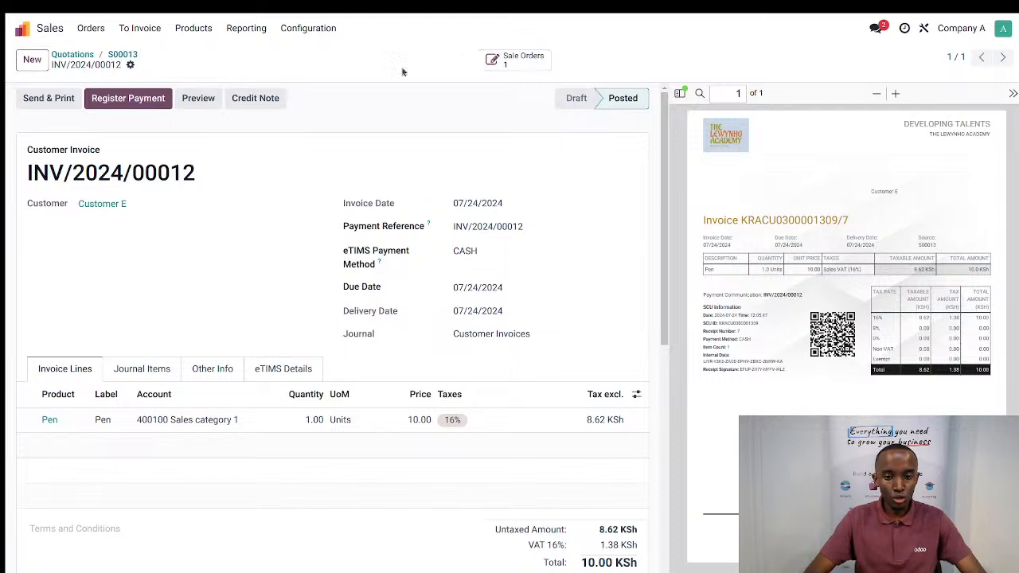
pyautogui.click(123, 54)
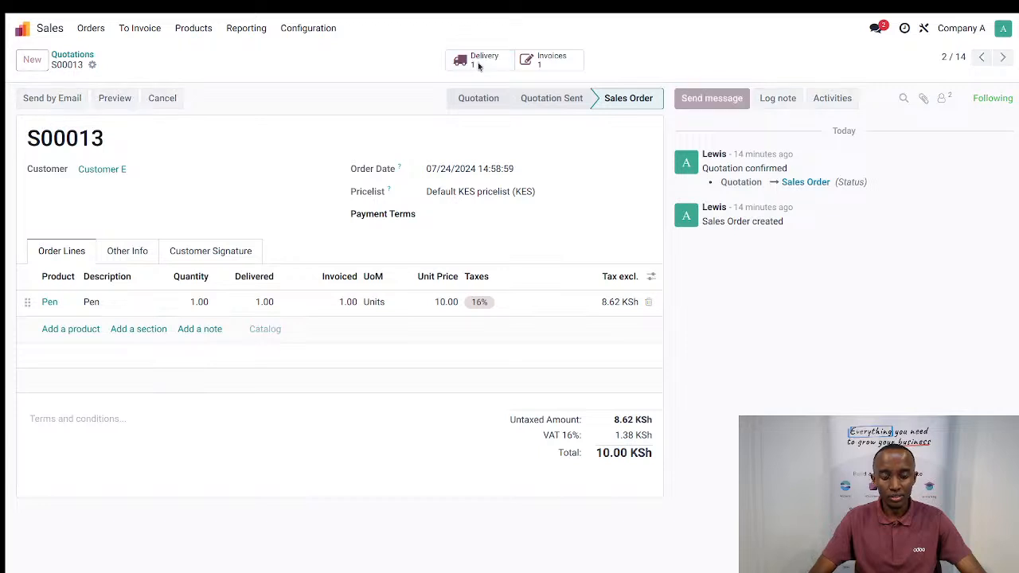
pyautogui.click(479, 62)
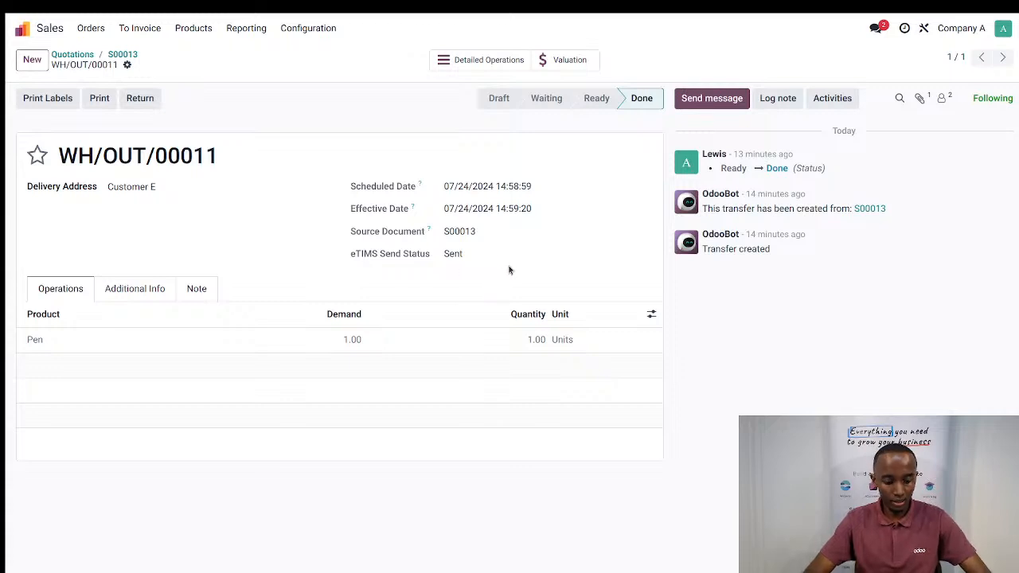
# - Switch to the eTIMS Taxpayer Portal, log in again with the saved credentials, and check My Receipt and the dashboard sales charts
pyautogui.hotkey('ctrl', 'Tab')
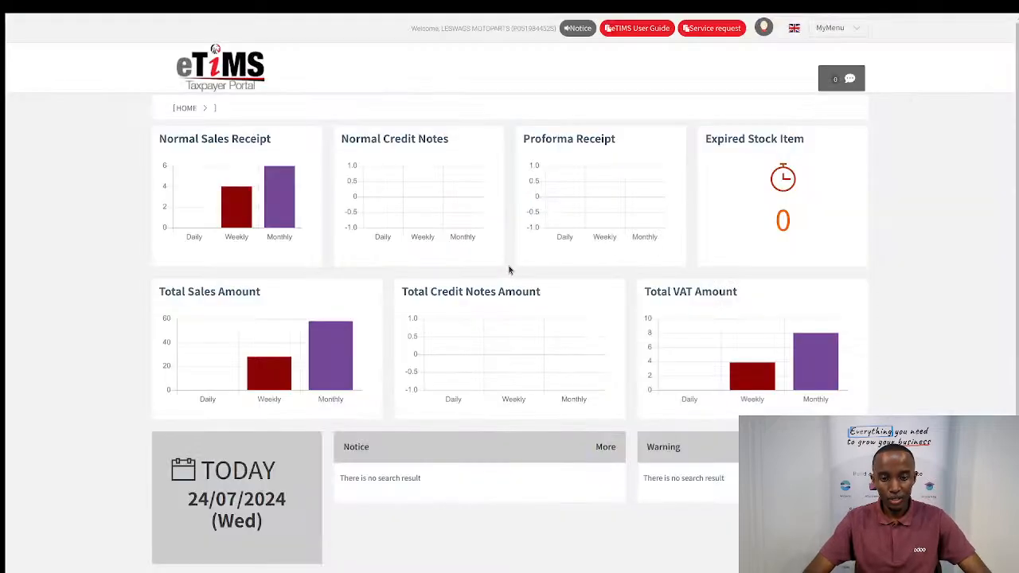
pyautogui.click(762, 28)
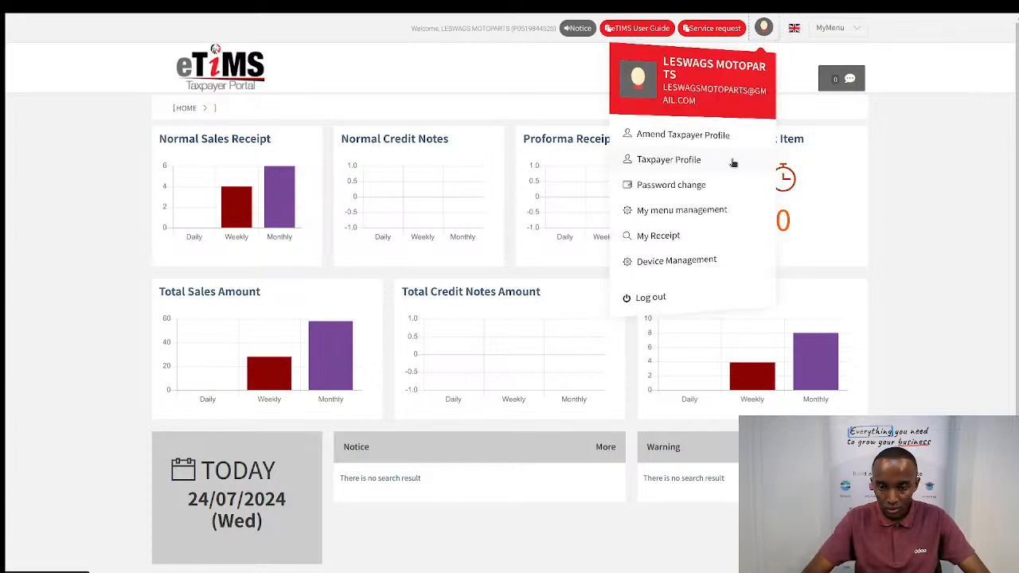
pyautogui.click(667, 232)
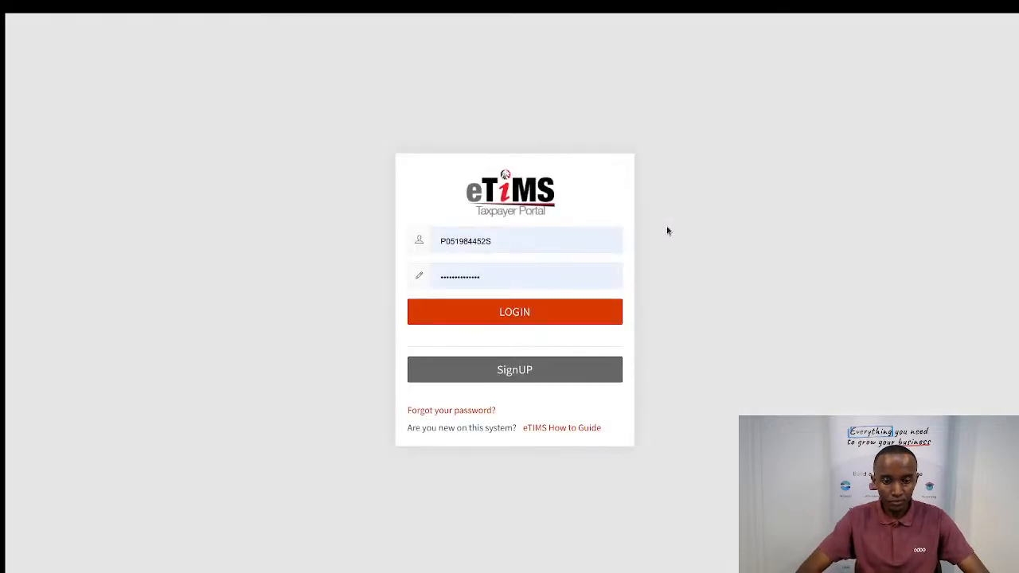
pyautogui.click(514, 314)
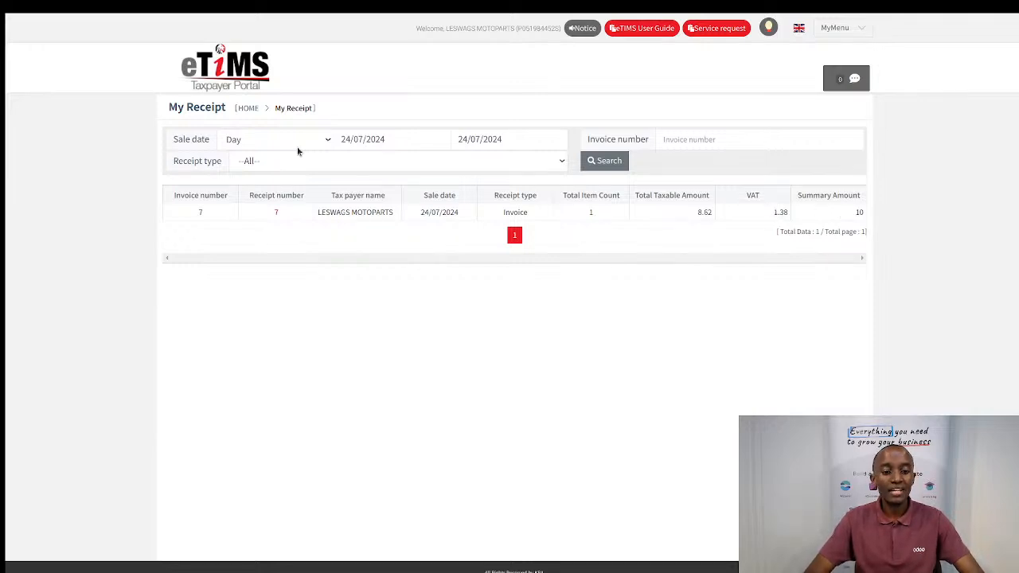
pyautogui.click(232, 82)
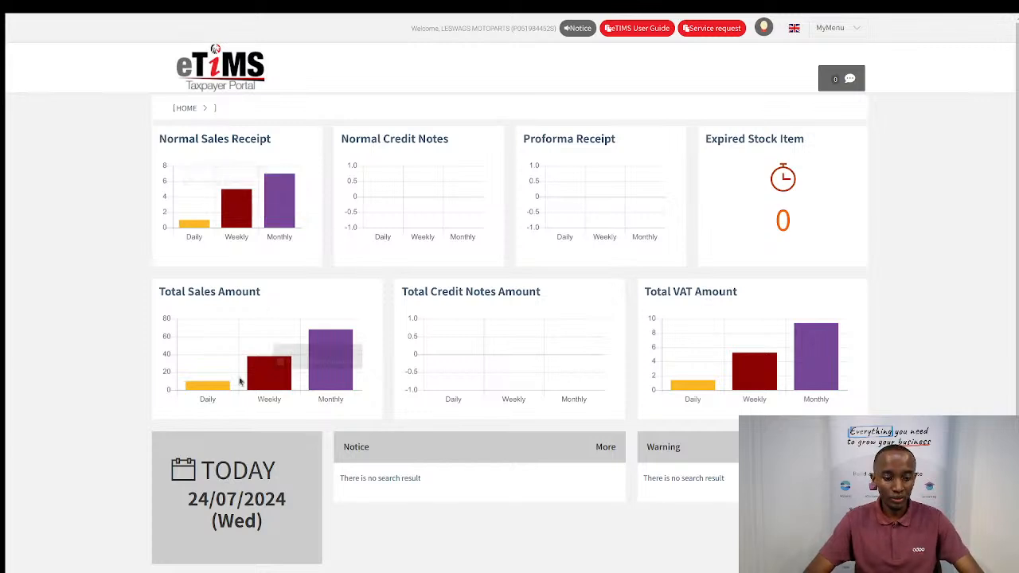
pyautogui.moveTo(195, 390)
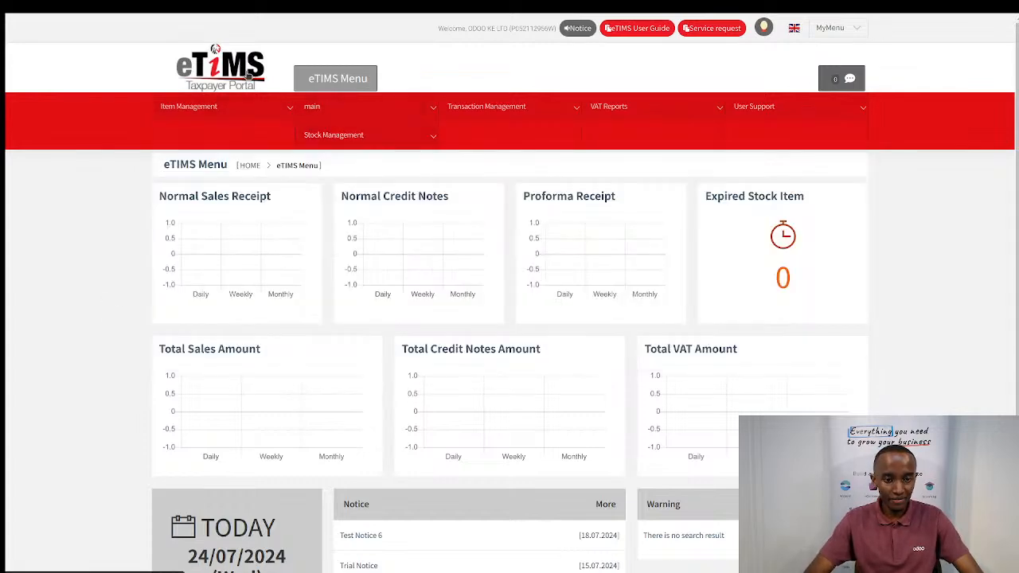
# - Log in to the Odoo KE Ltd eTIMS portal account with the saved credentials and view the Opening/Closing stock report
pyautogui.click(248, 72)
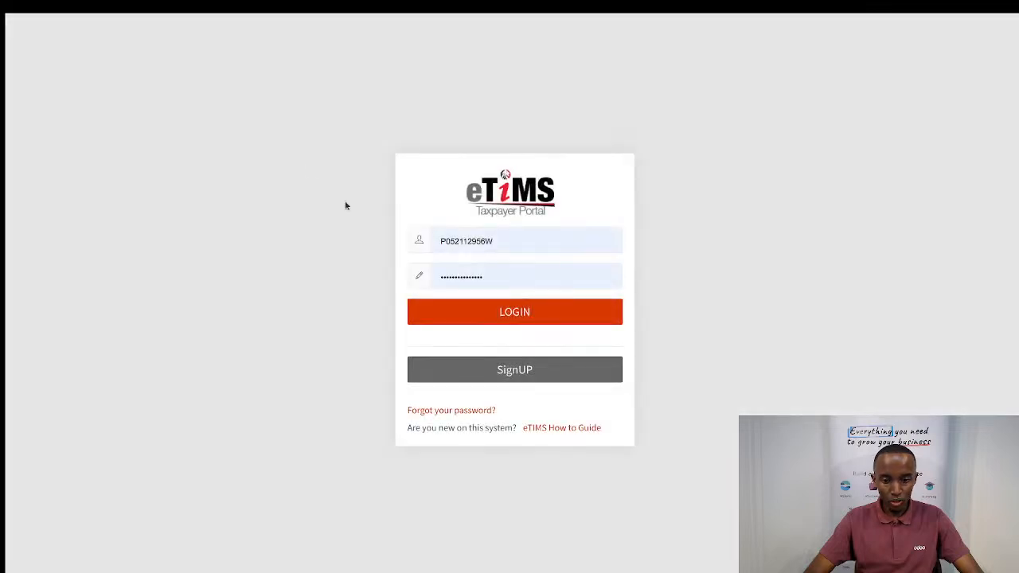
pyautogui.click(506, 314)
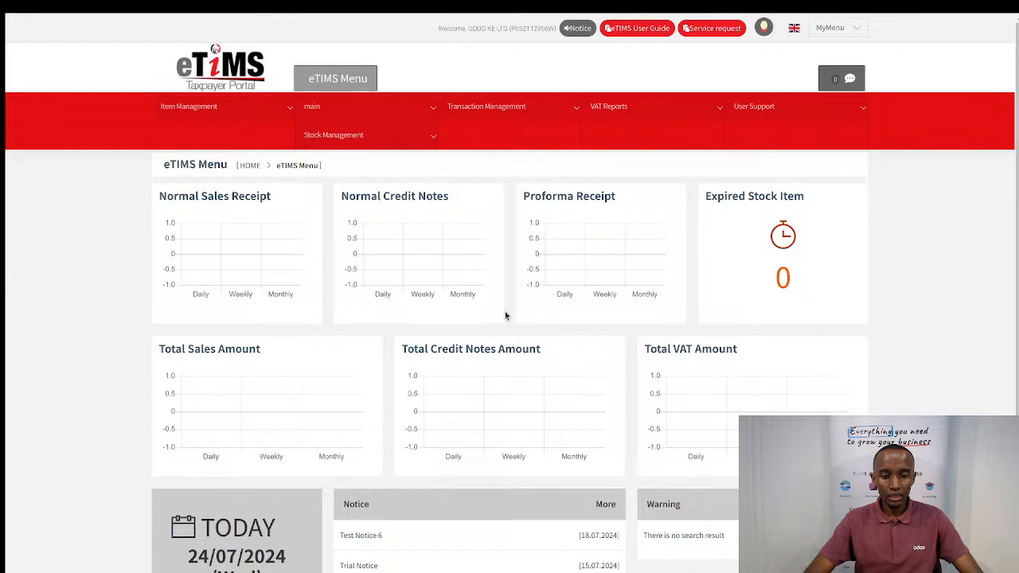
pyautogui.click(321, 134)
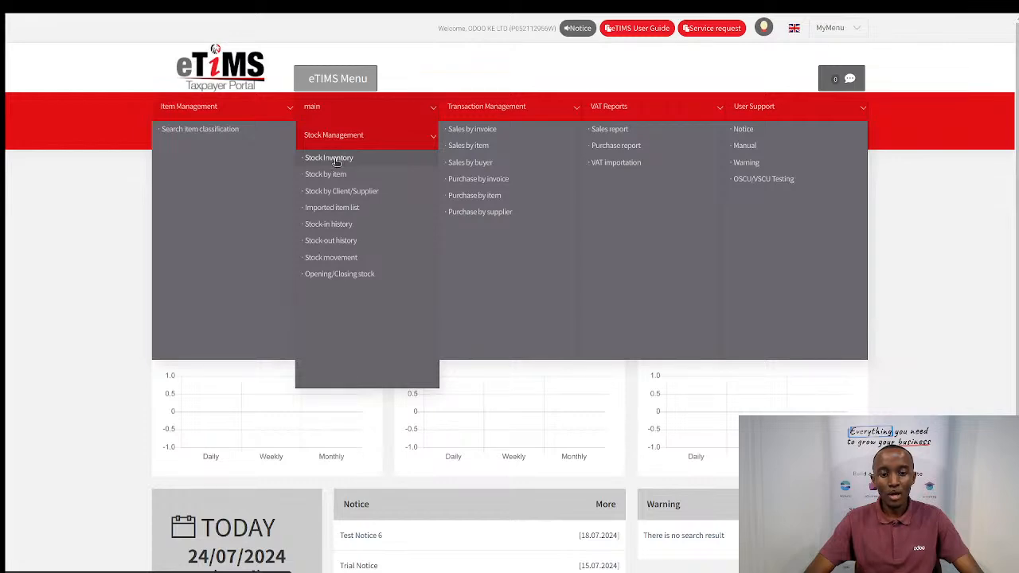
pyautogui.click(342, 274)
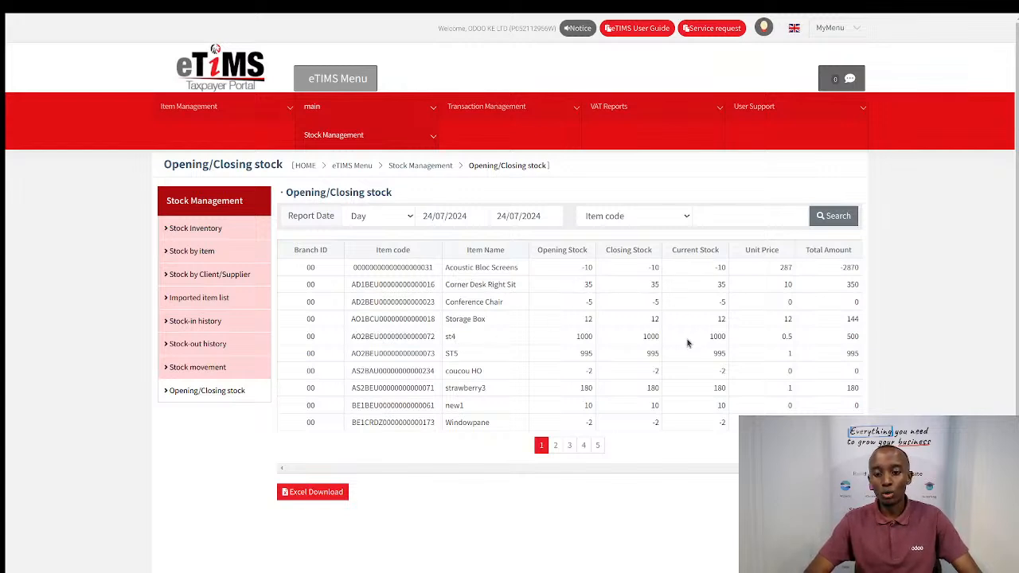
# - Search the Stock movement report for the period 01/06/2024 to 24/07/2024
pyautogui.click(196, 366)
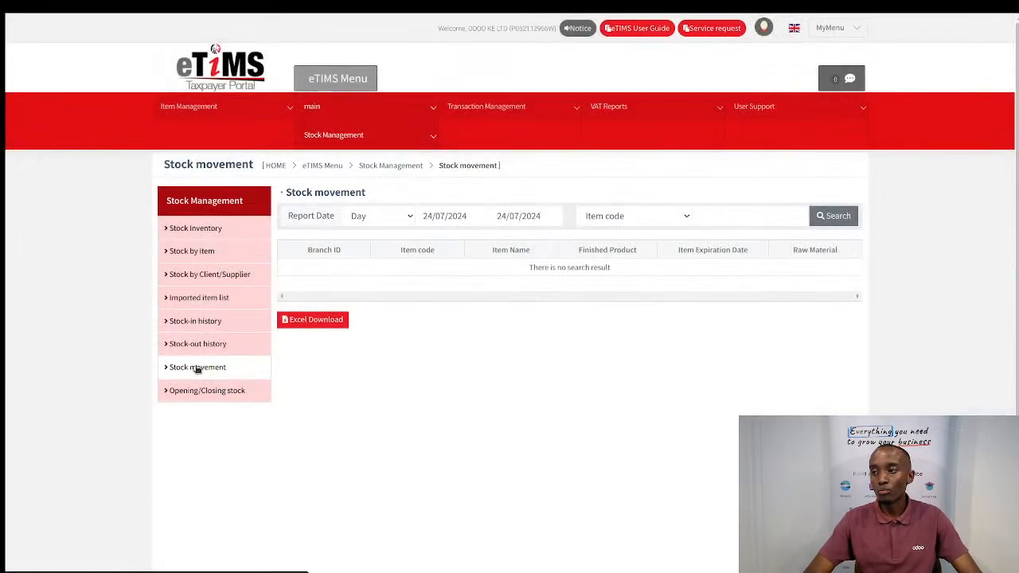
pyautogui.click(436, 216)
pyautogui.click(434, 178)
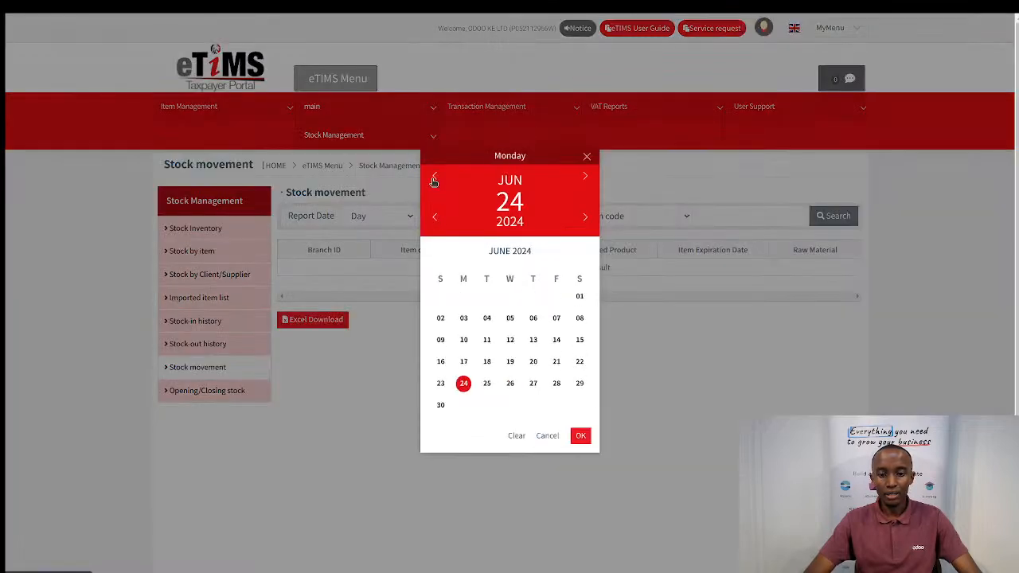
pyautogui.click(581, 298)
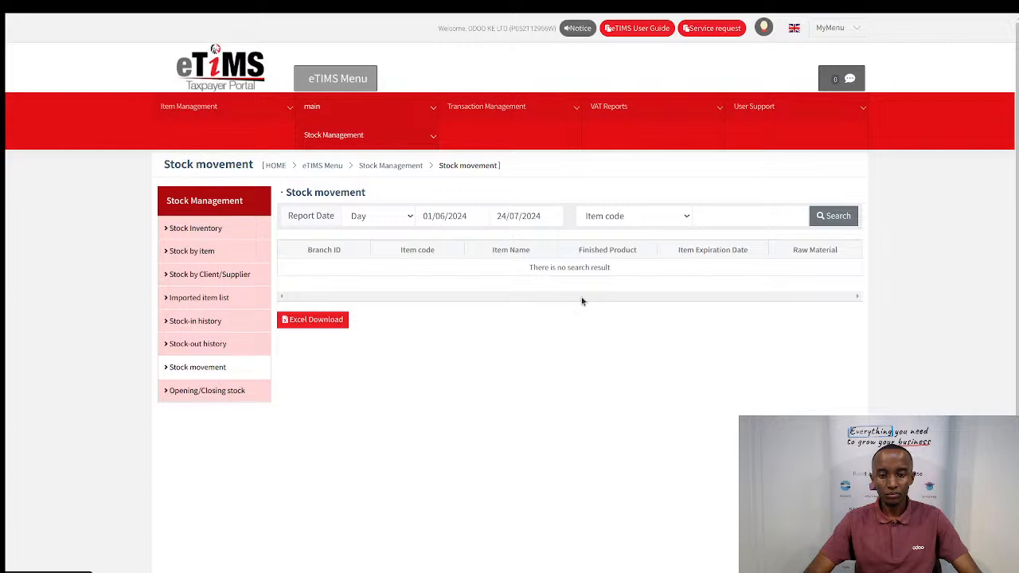
pyautogui.click(836, 215)
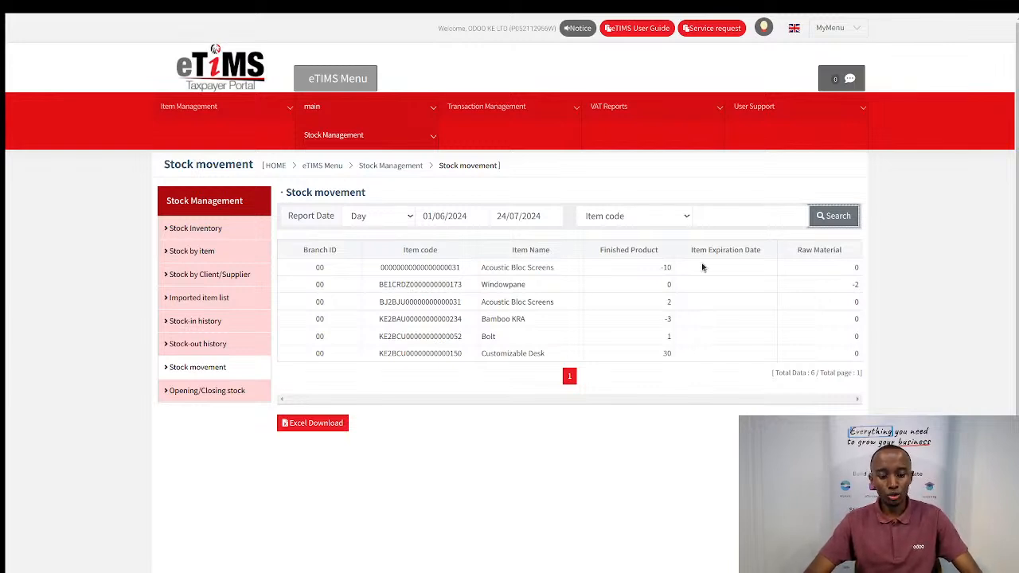
# - Switch back to Odoo, search the apps for BILL, and open the Accounting app's dashboard
pyautogui.hotkey('ctrl', 'Tab')
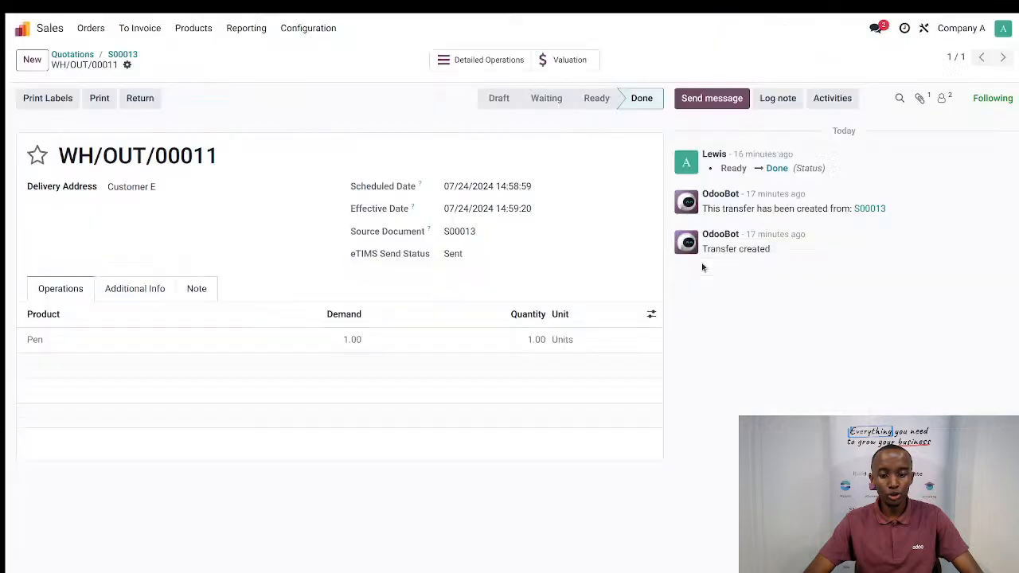
pyautogui.hotkey('ctrl', 'Tab')
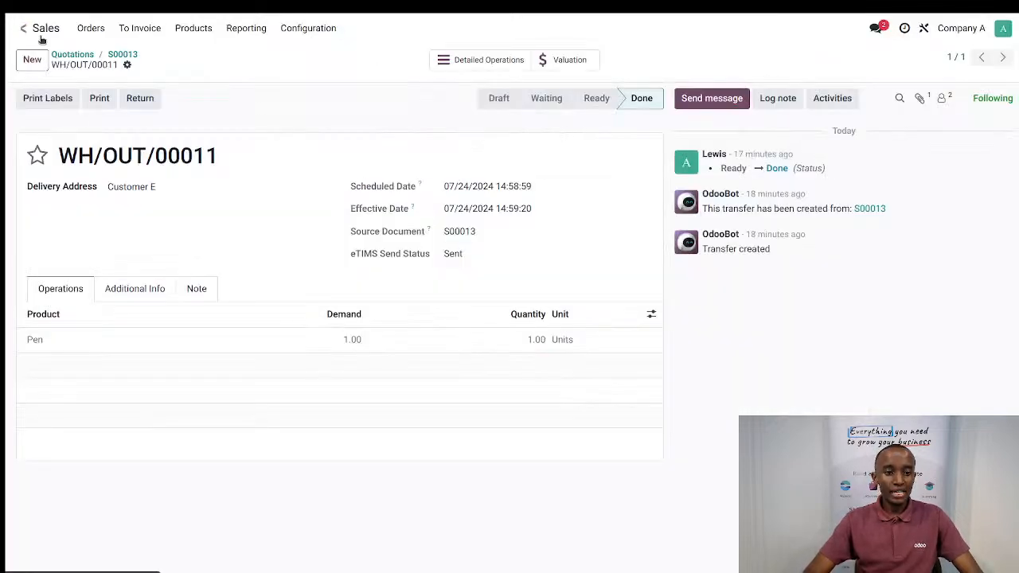
pyautogui.click(24, 31)
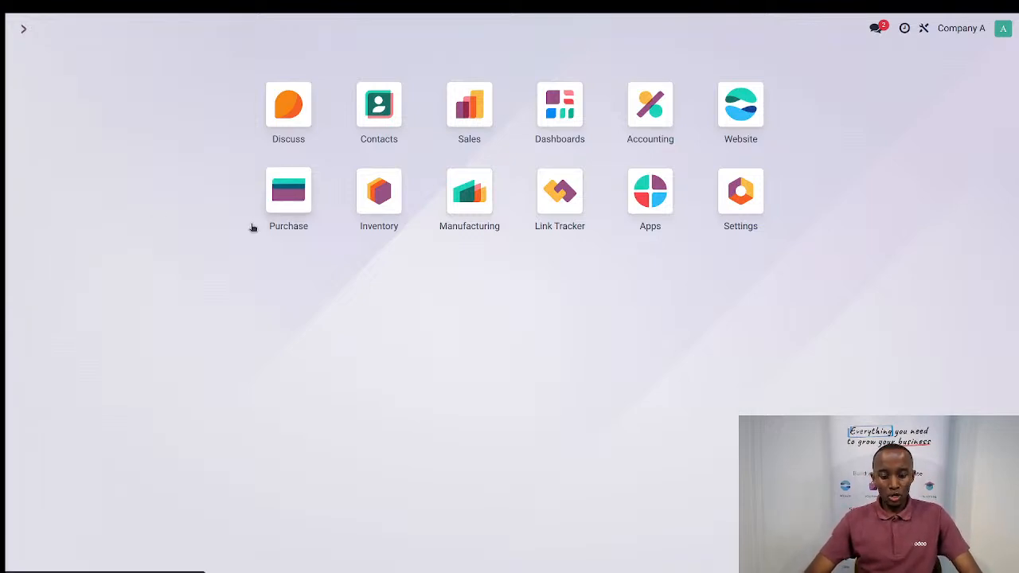
pyautogui.write('BILL')
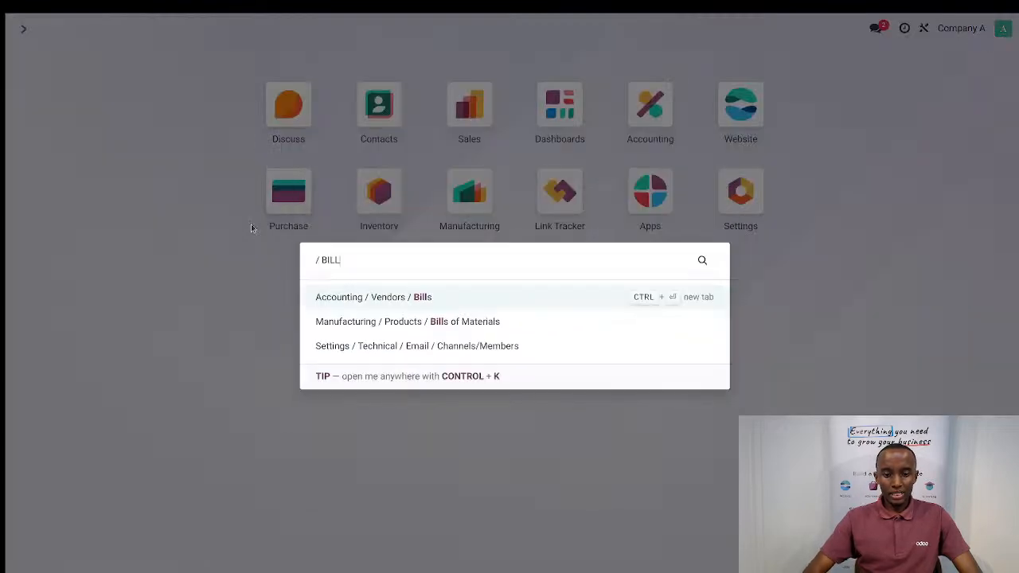
pyautogui.press('Return')
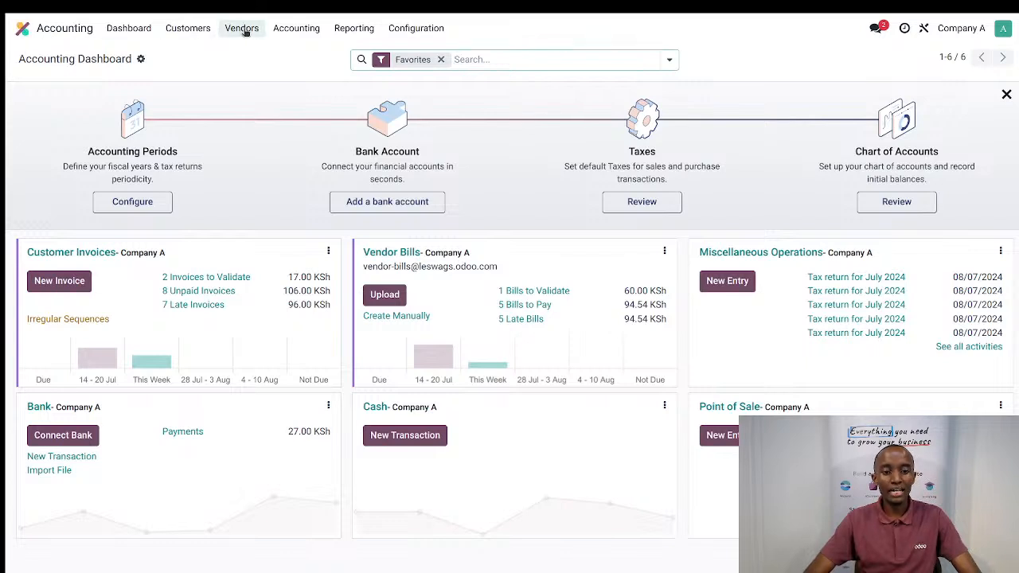
# - Open the draft ANTIFRAGILE AGENCIES bill dated 07/20/2024 from the vendor bills list
pyautogui.click(244, 30)
pyautogui.click(255, 54)
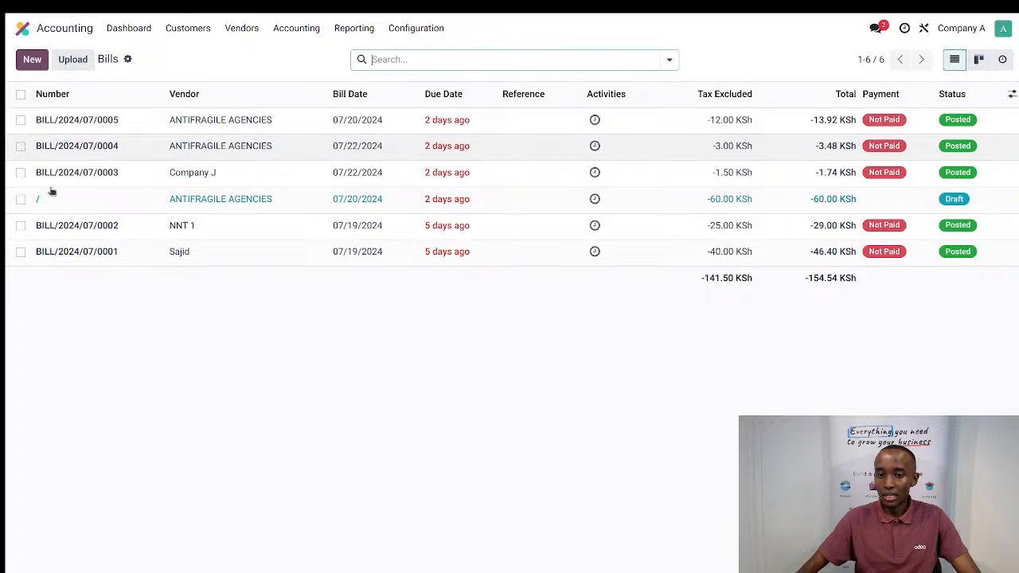
pyautogui.click(313, 205)
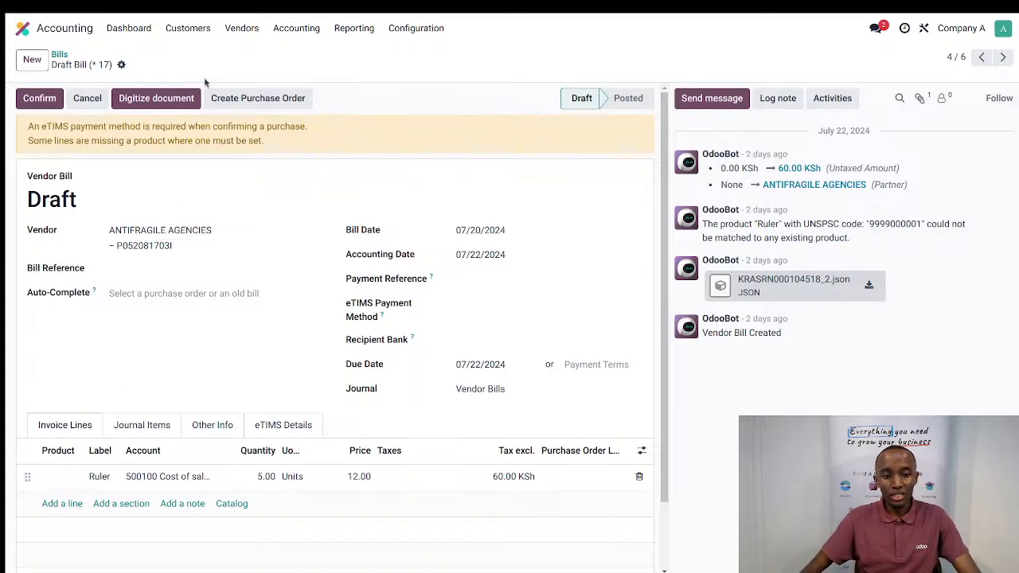
# - Try to create a purchase order from the draft vendor bill
pyautogui.click(254, 98)
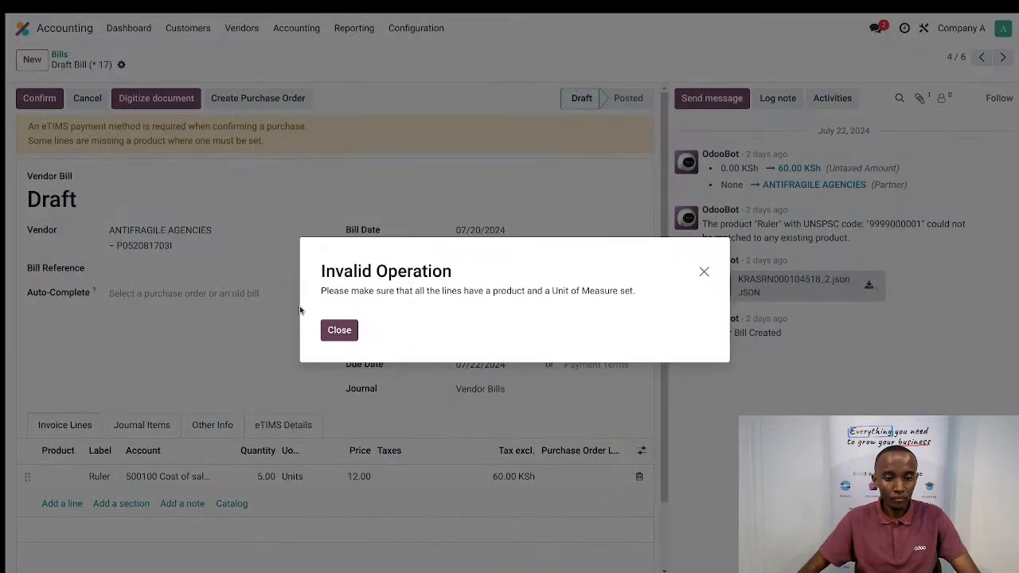
pyautogui.click(334, 332)
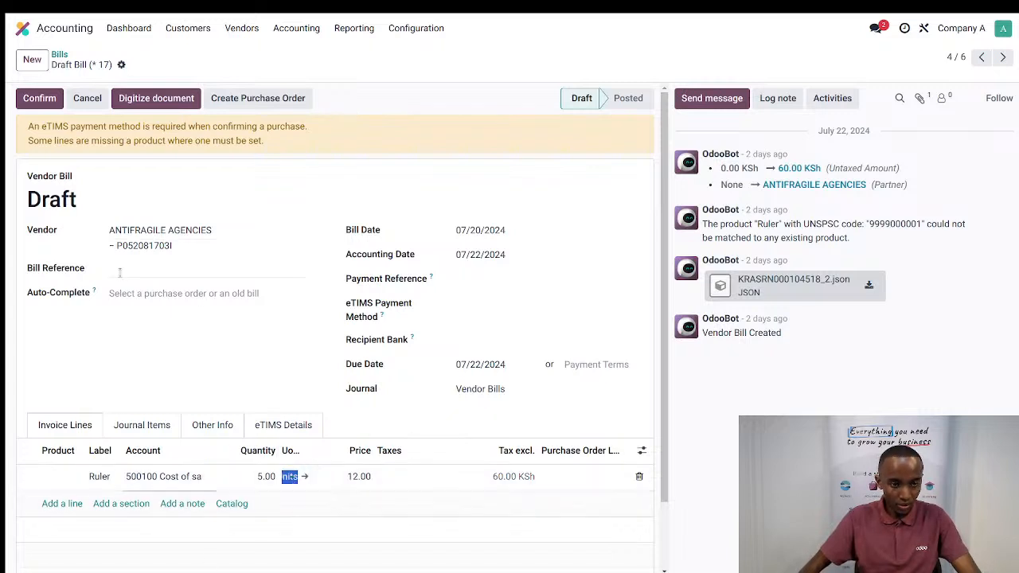
pyautogui.click(288, 98)
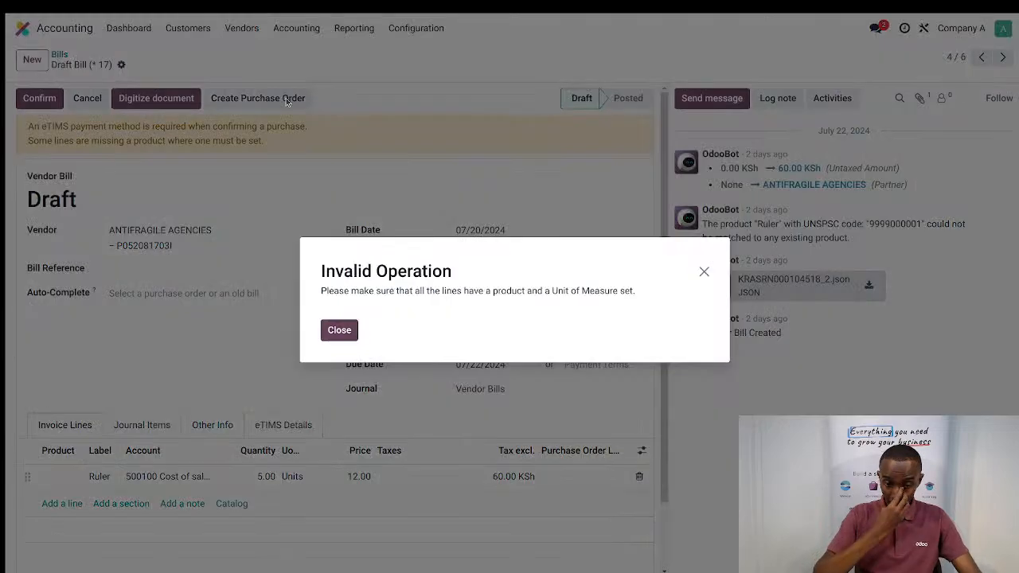
pyautogui.click(340, 330)
# - Set the product of the bill's invoice line to Ruler and save the bill
pyautogui.click(43, 476)
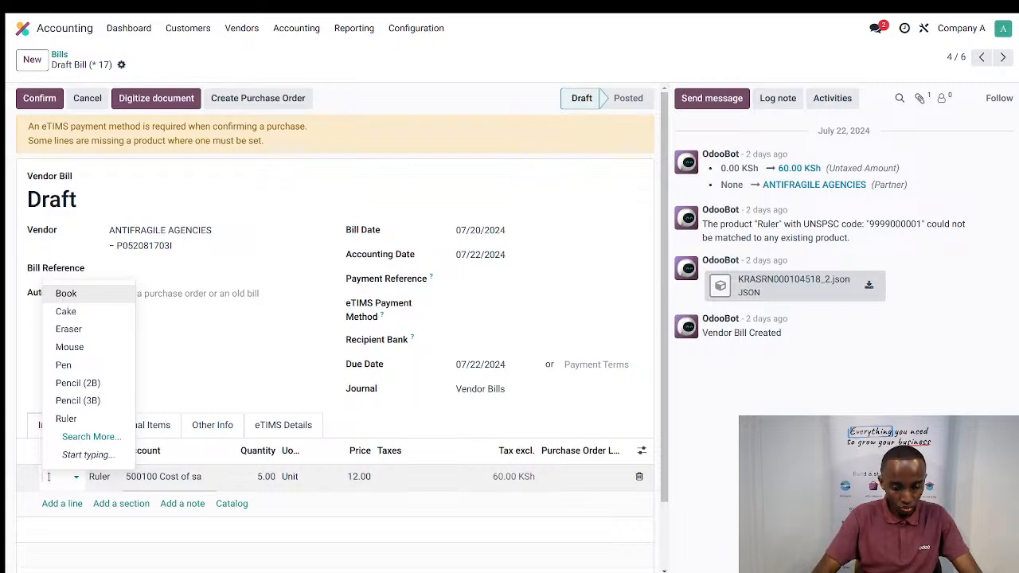
pyautogui.write('Rule')
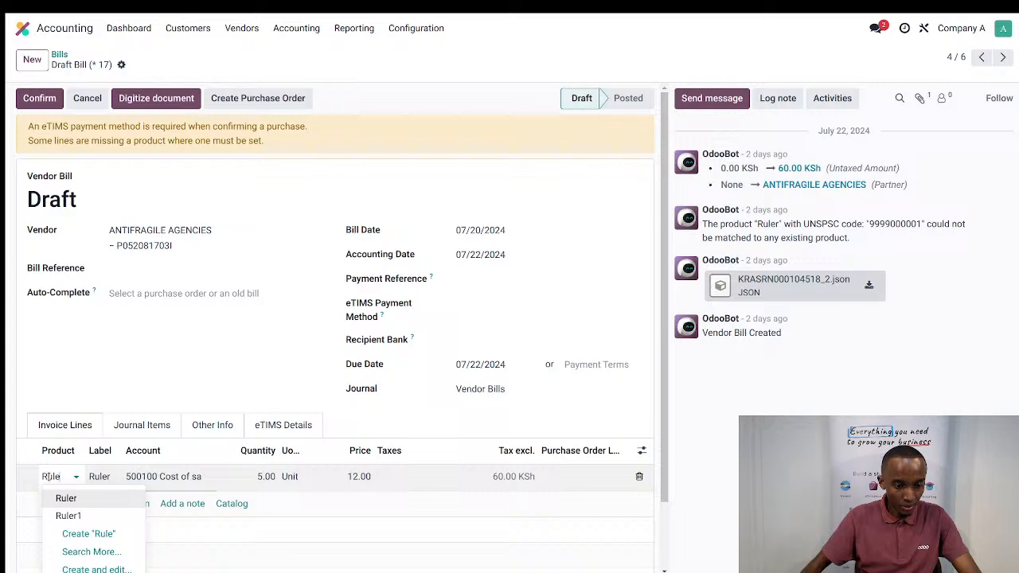
pyautogui.click(88, 498)
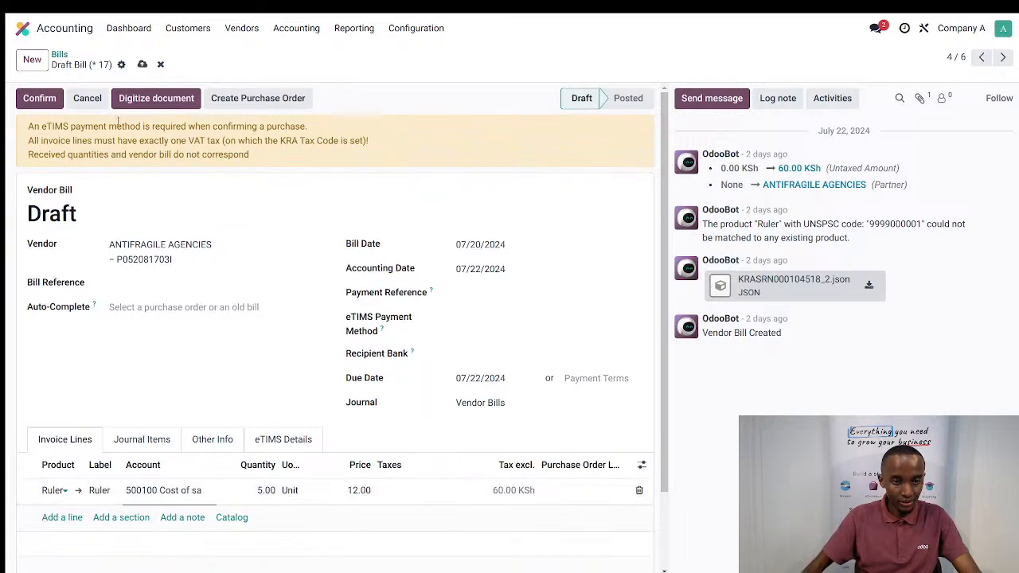
pyautogui.click(142, 64)
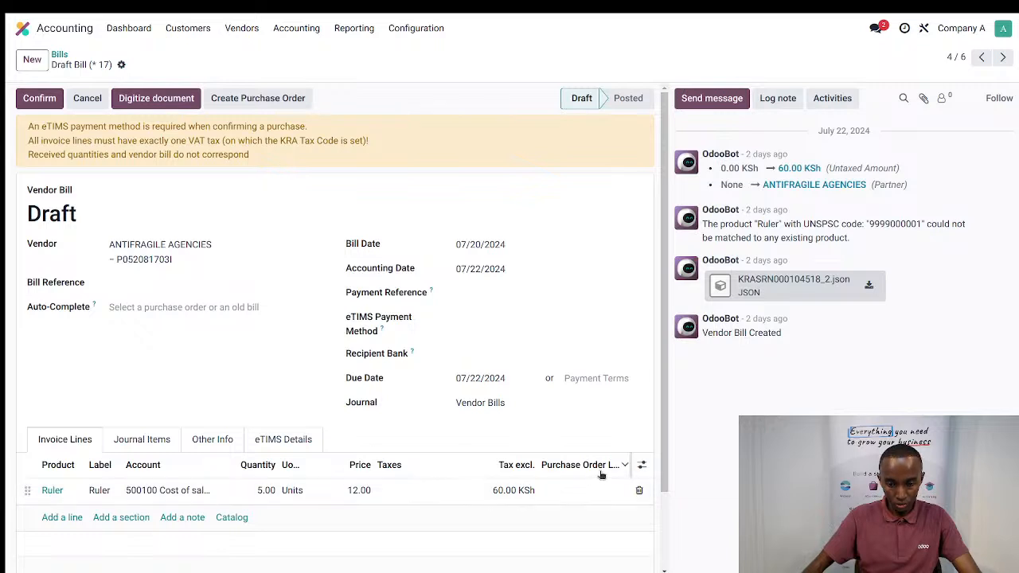
# - Apply the 16% tax to the Ruler line, set the eTIMS payment method to CASH, and save the bill
pyautogui.click(433, 487)
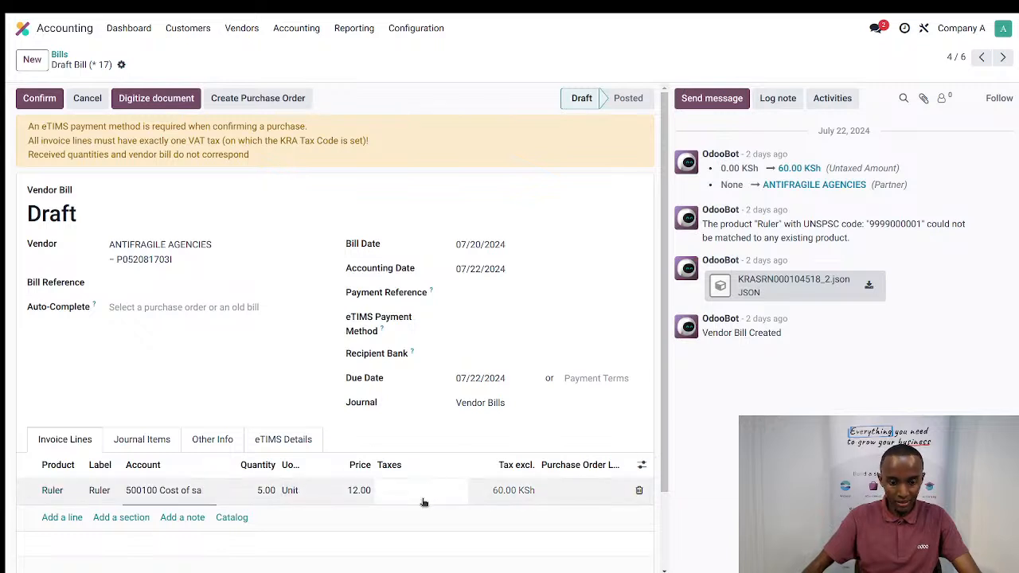
pyautogui.click(414, 490)
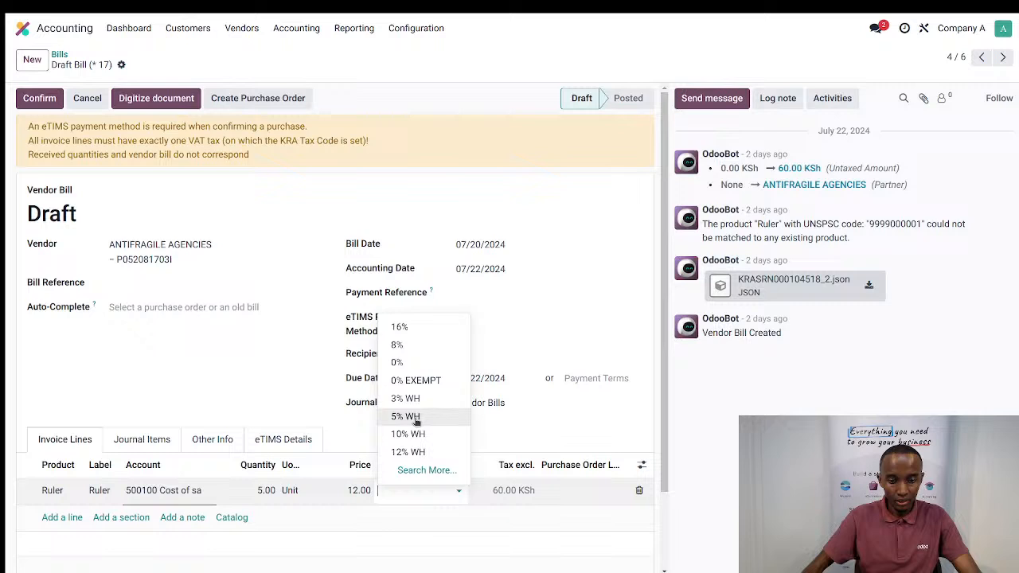
pyautogui.click(422, 329)
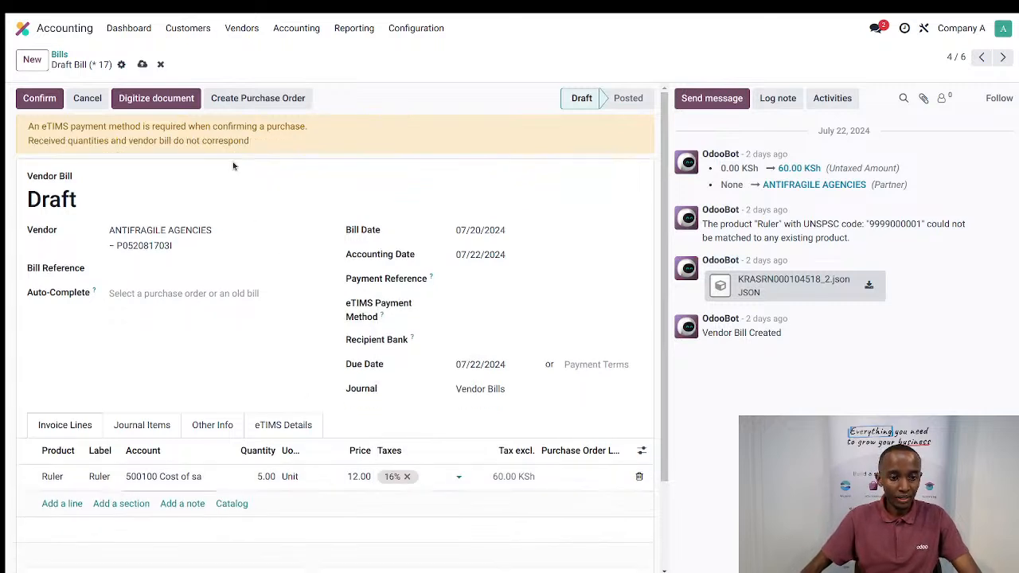
pyautogui.click(142, 64)
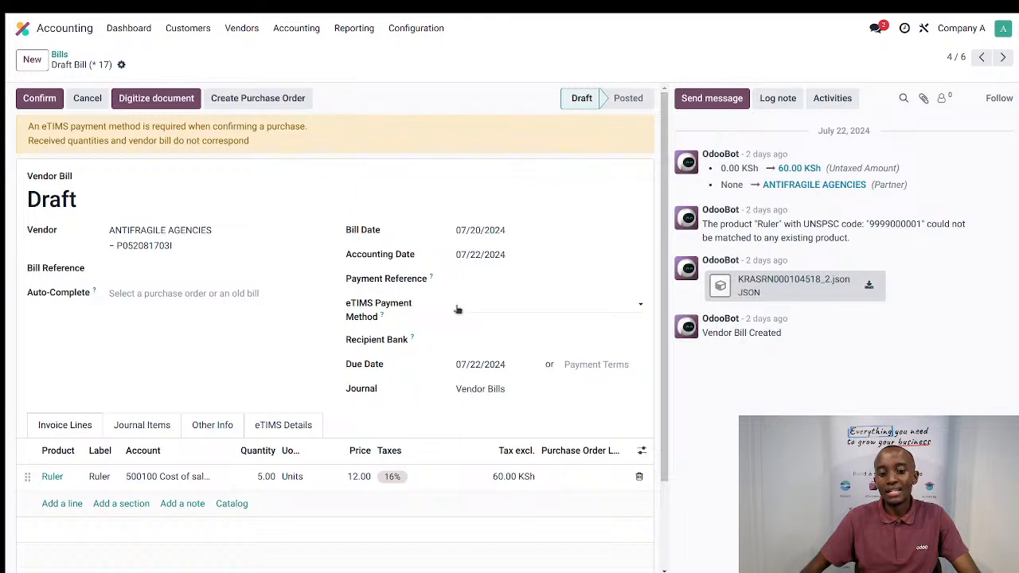
pyautogui.click(497, 336)
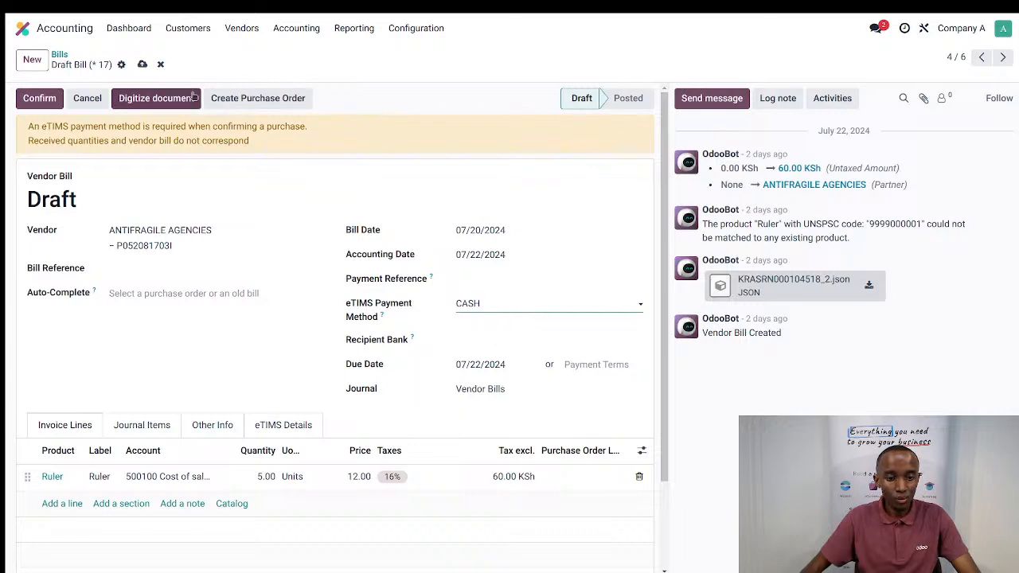
pyautogui.click(142, 65)
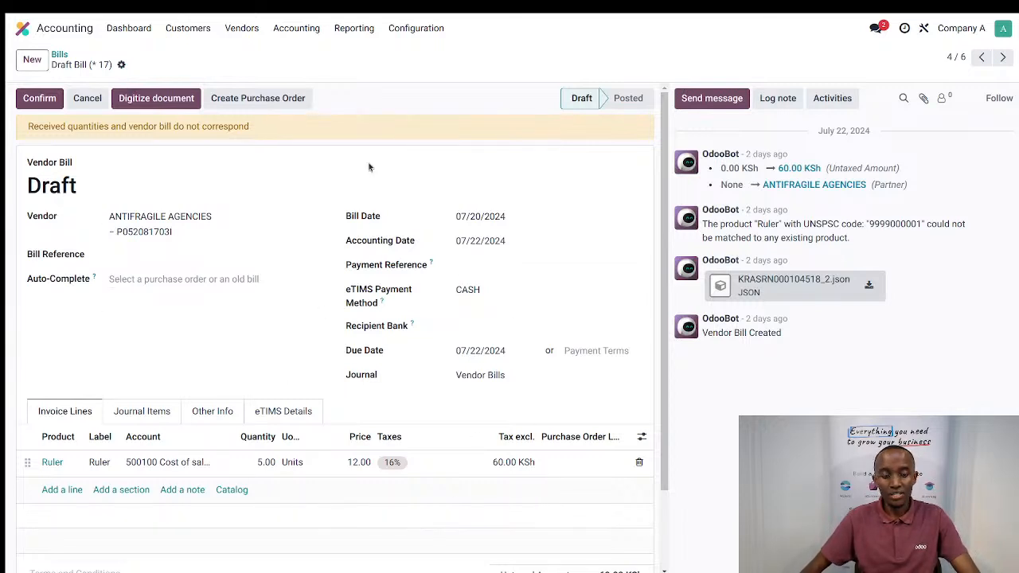
# - Create a purchase order from the draft bill and confirm the order
pyautogui.click(275, 98)
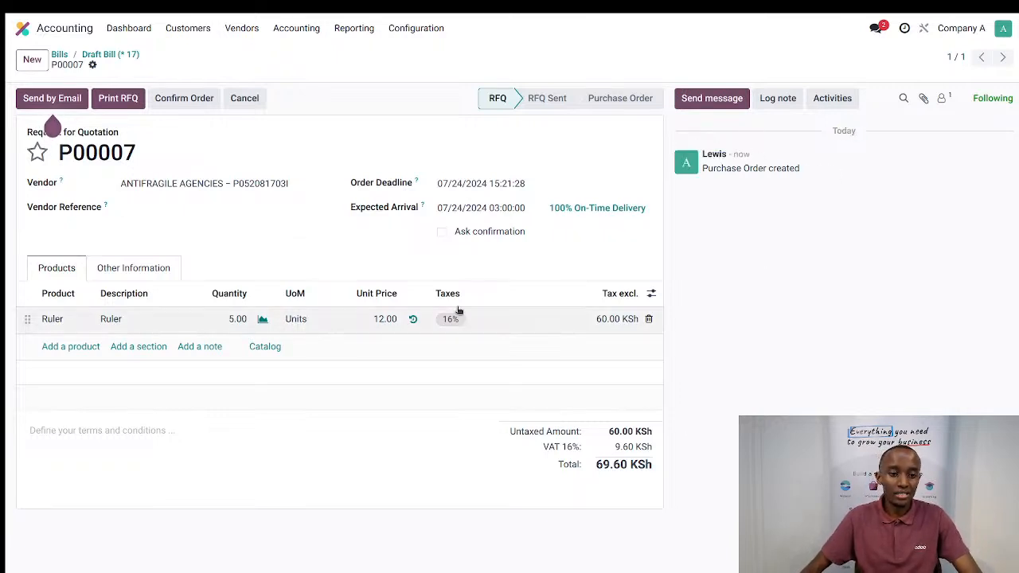
pyautogui.click(199, 100)
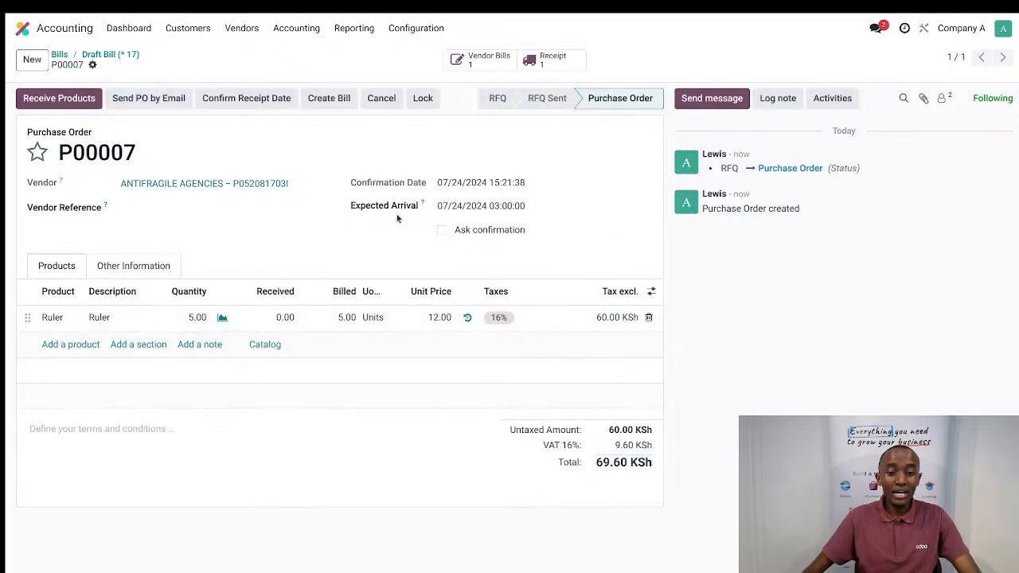
# - Validate the purchase order's receipt for 5 Ruler units and return to the draft vendor bill
pyautogui.click(551, 64)
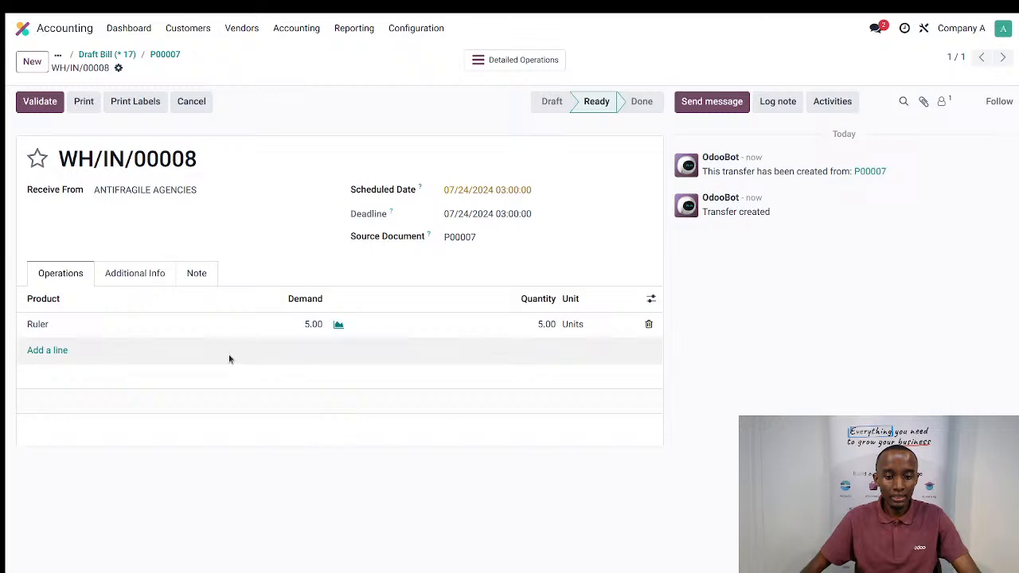
pyautogui.click(40, 101)
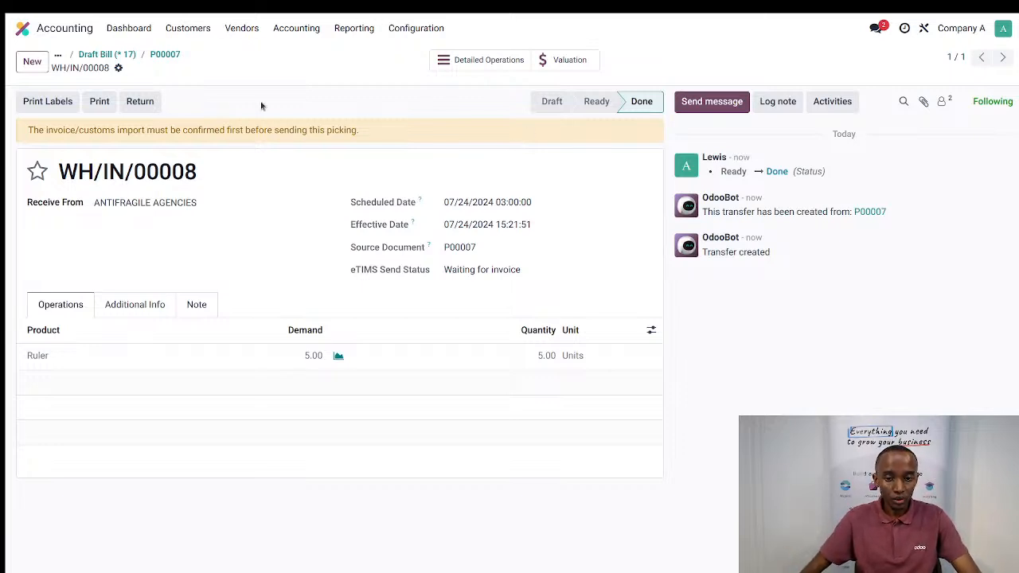
pyautogui.click(165, 54)
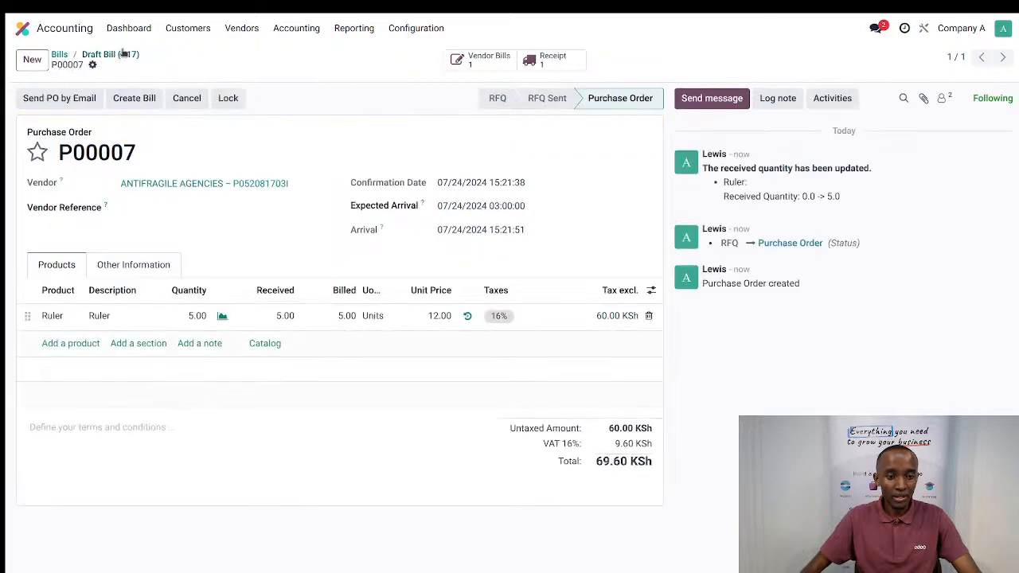
pyautogui.click(111, 54)
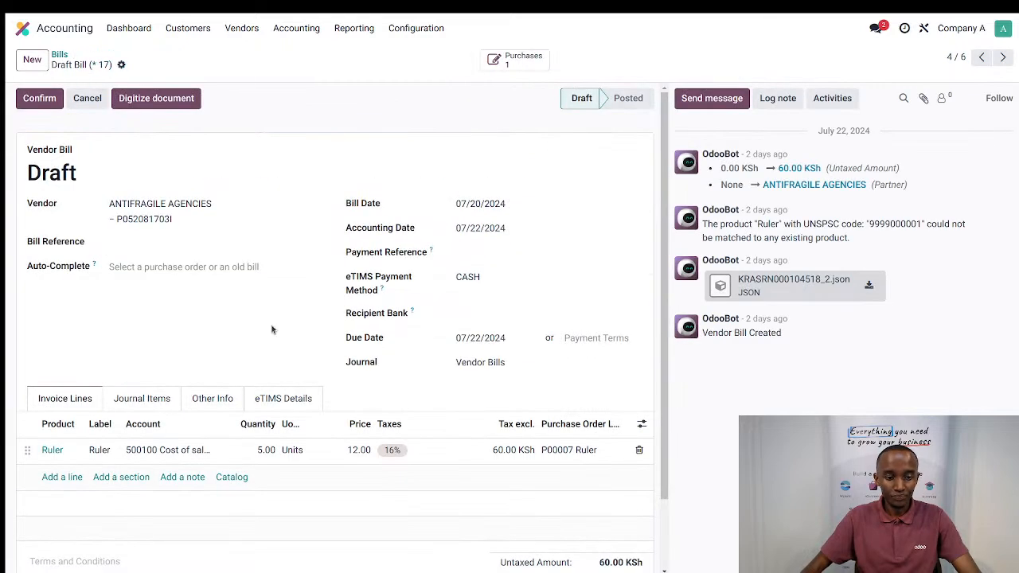
# - Confirm the vendor bill after checking its eTIMS details, and try to send it to eTIMS
pyautogui.scroll(-2, 277, 411)
pyautogui.scroll(2, 433, 169)
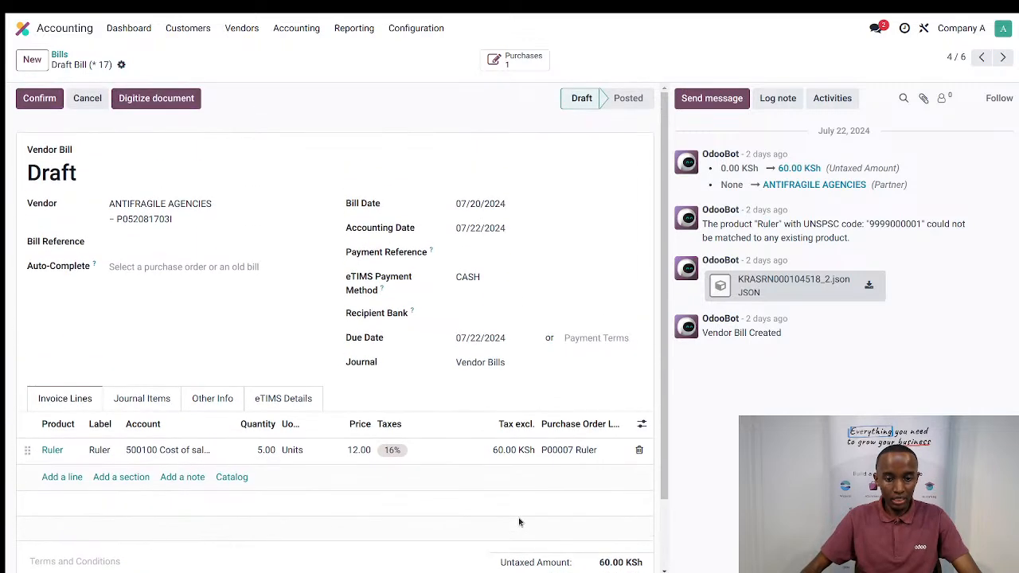
pyautogui.click(283, 396)
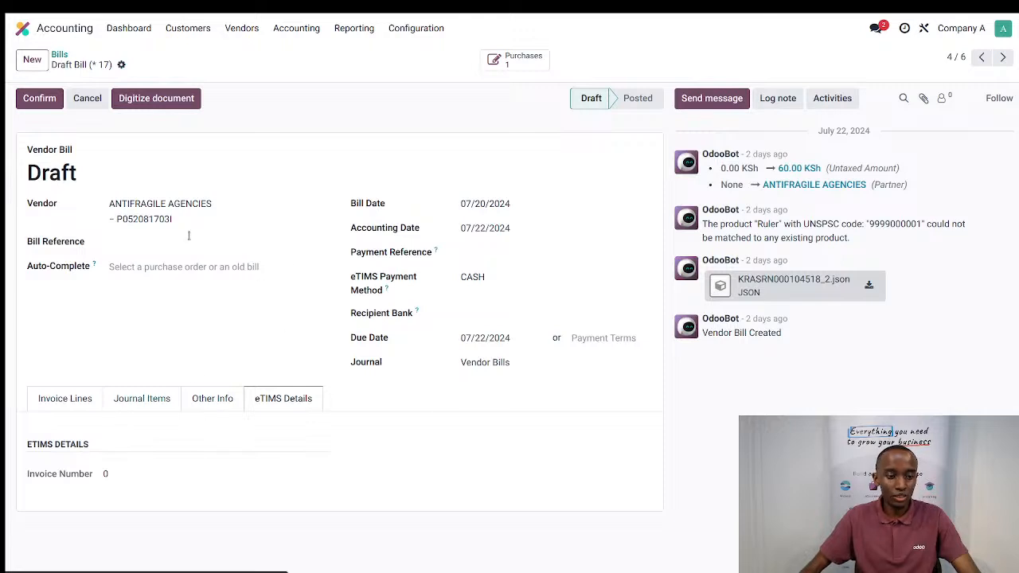
pyautogui.click(33, 102)
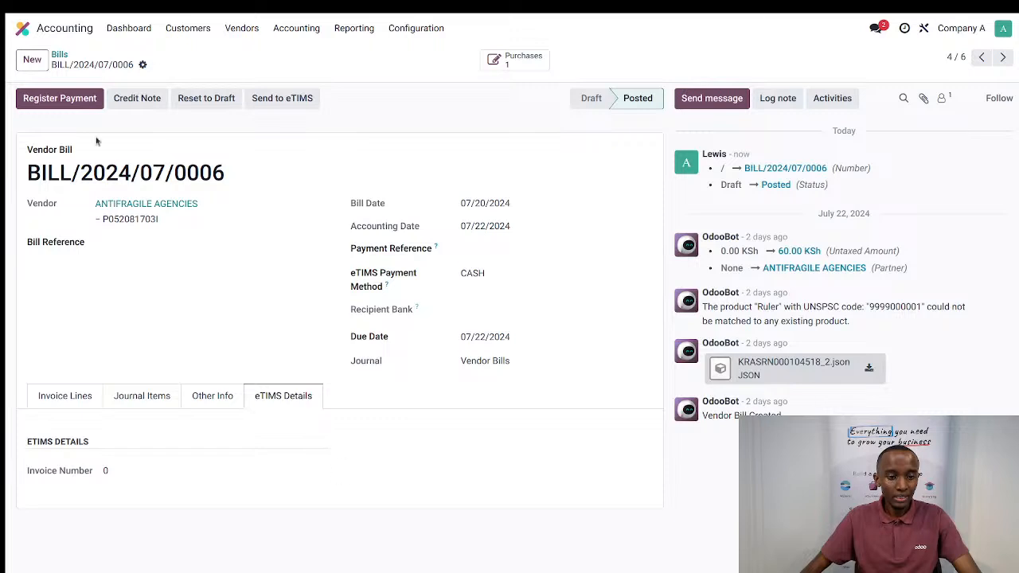
pyautogui.click(284, 102)
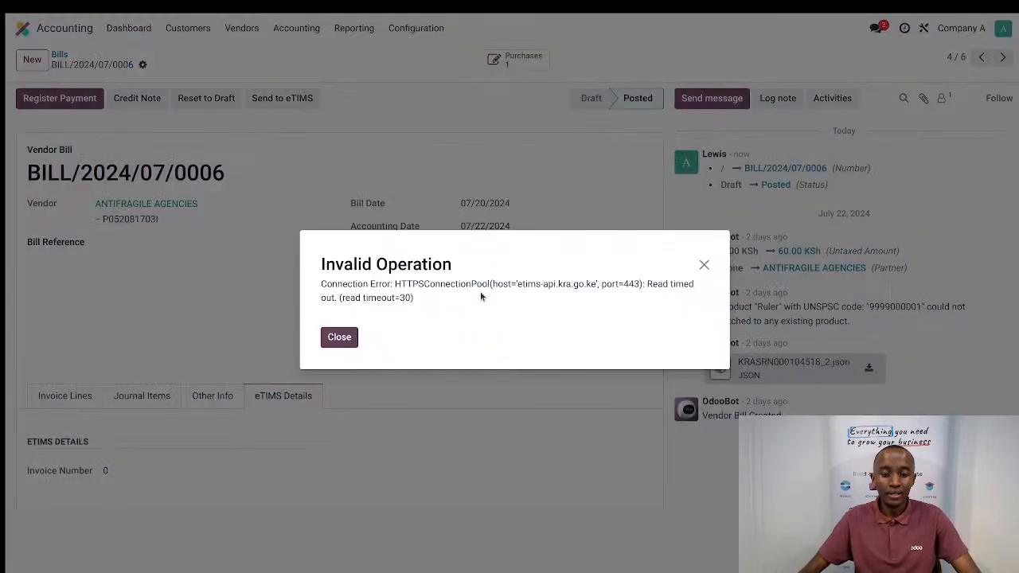
pyautogui.click(342, 337)
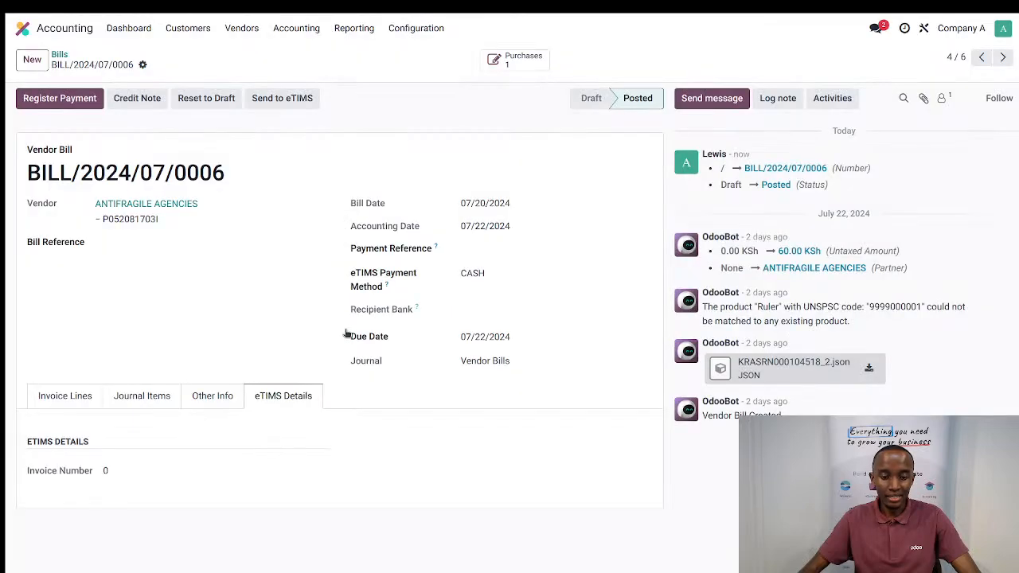
# - Browse the posted vendor bills from BILL/2024/07/0006 to BILL/2024/07/0004 and check the latter's message log for its eTIMS confirmation
pyautogui.click(60, 54)
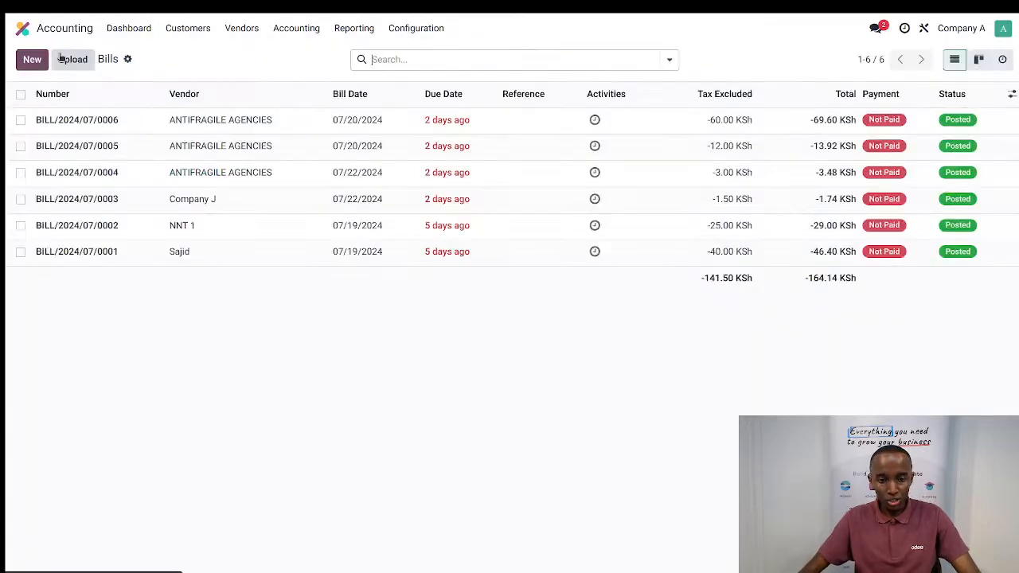
pyautogui.click(209, 126)
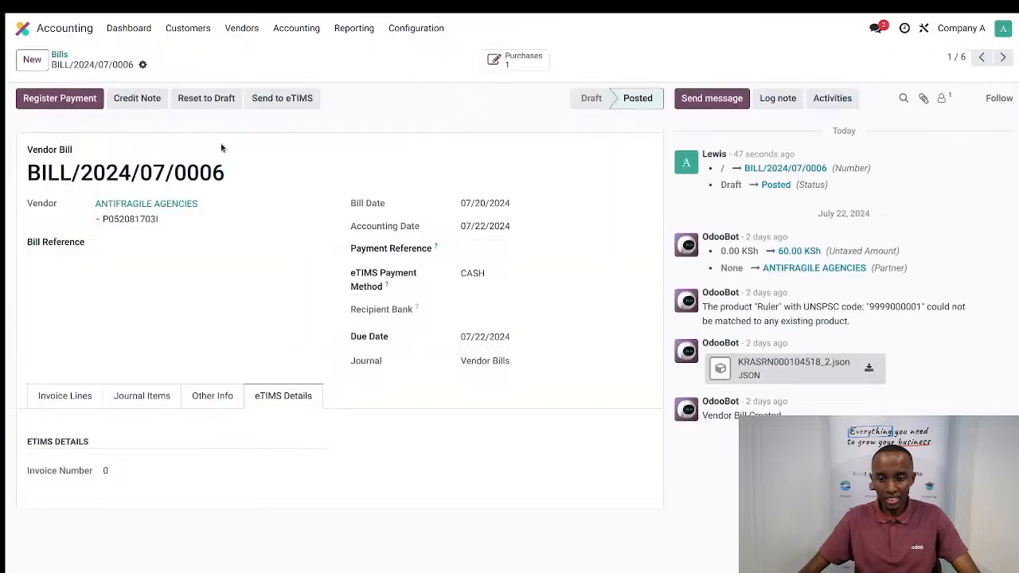
pyautogui.click(1004, 57)
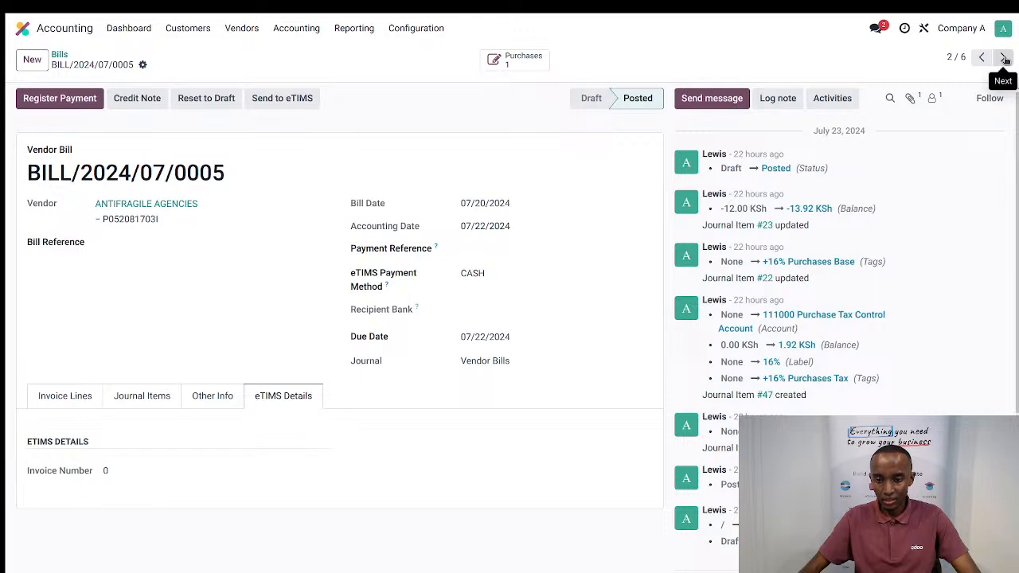
pyautogui.click(1005, 58)
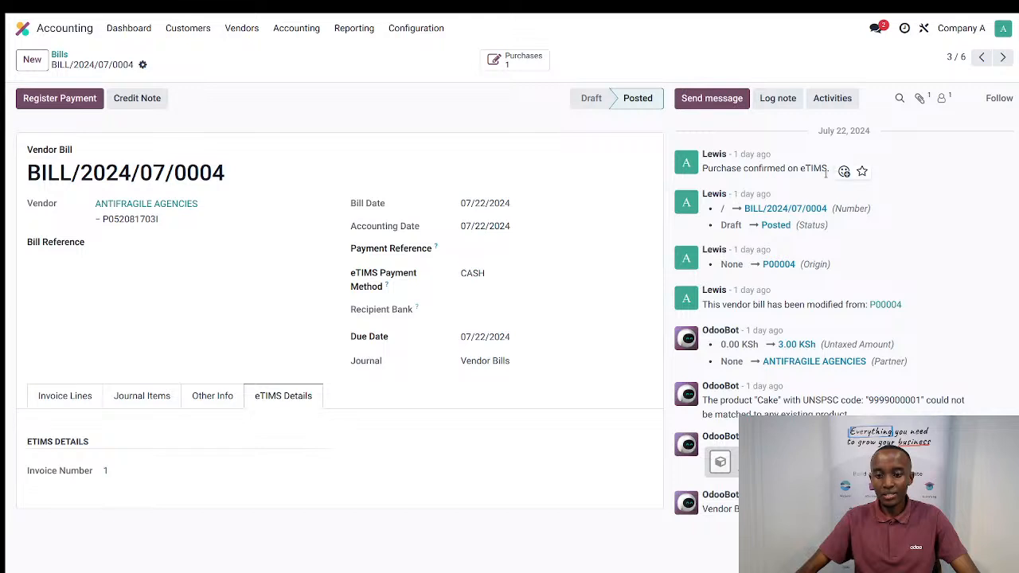
pyautogui.moveTo(826, 169); pyautogui.dragTo(702, 174)
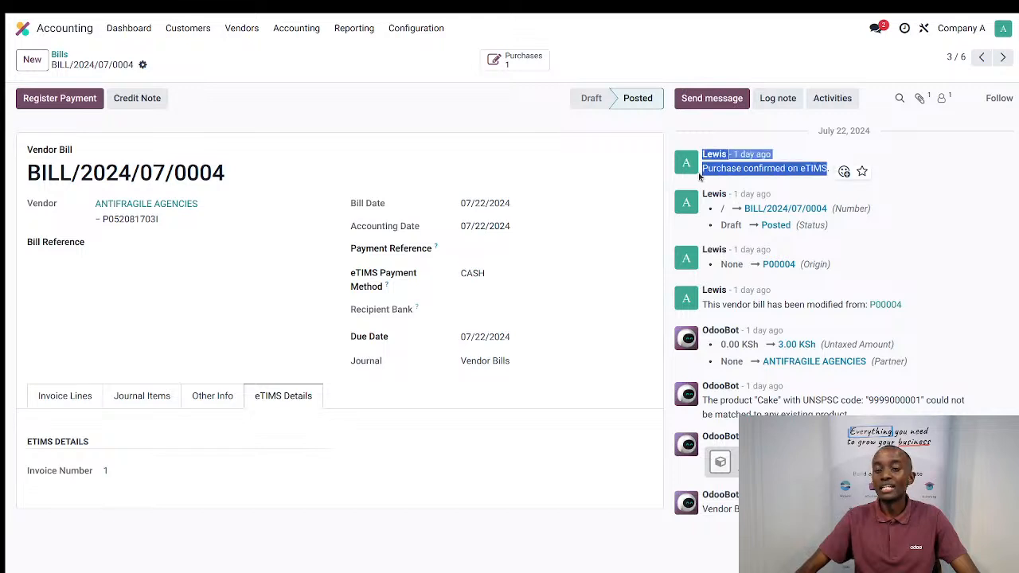
pyautogui.click(776, 164)
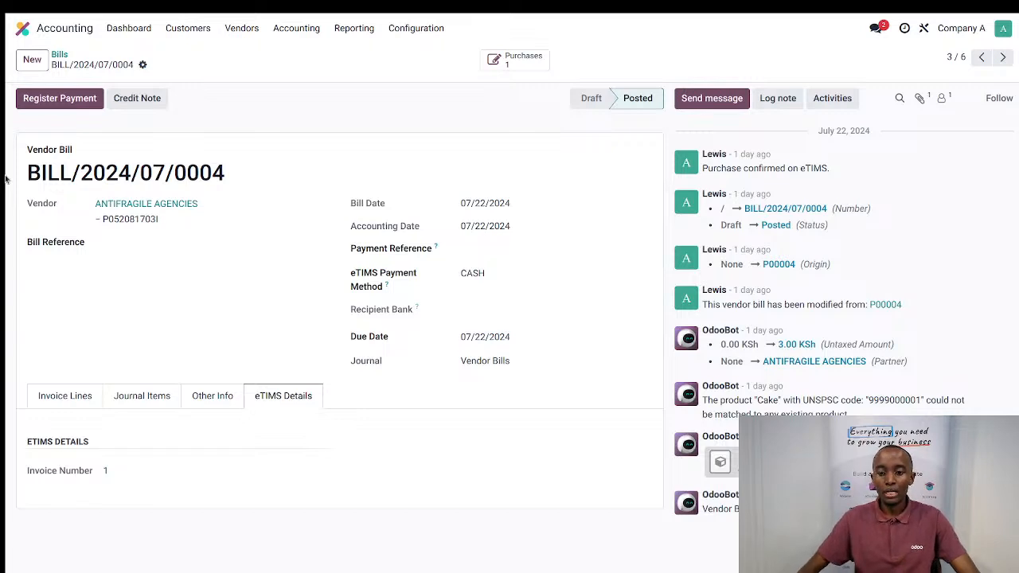
# - Open the customer invoices and compare the PDF previews of INV/2024/00011 and INV/2024/00012
pyautogui.click(22, 29)
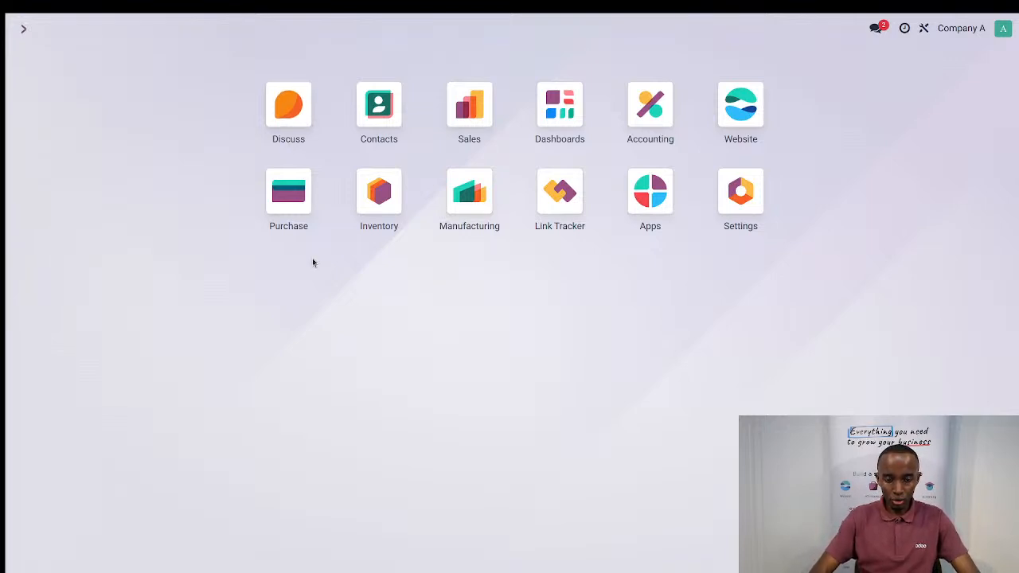
pyautogui.write('in')
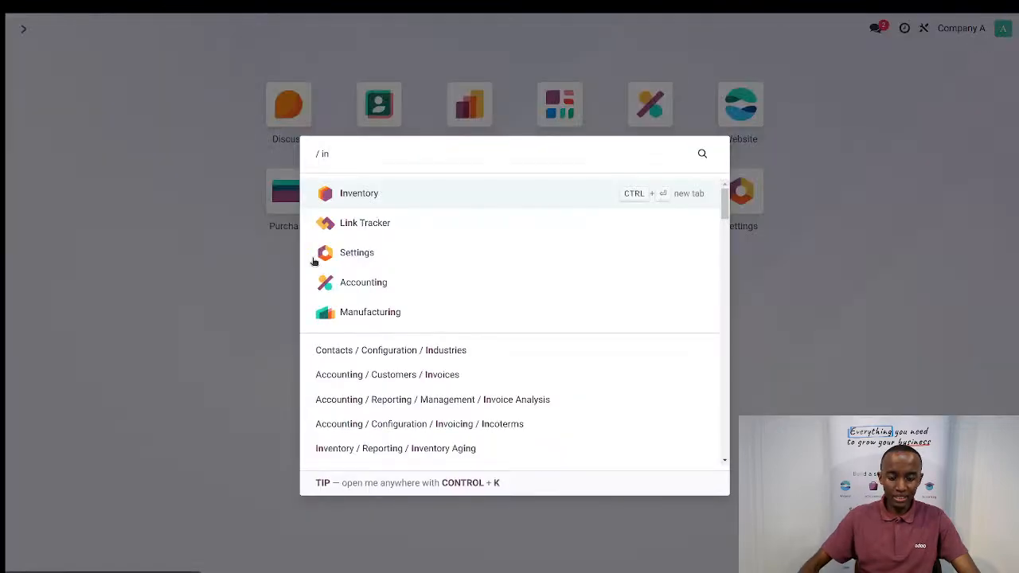
pyautogui.write('ve')
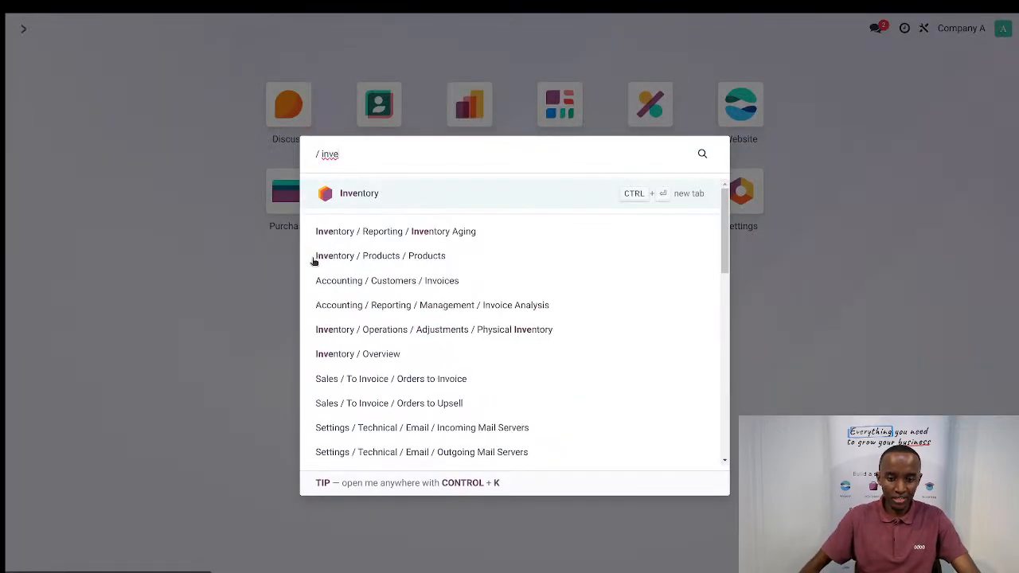
pyautogui.click(465, 283)
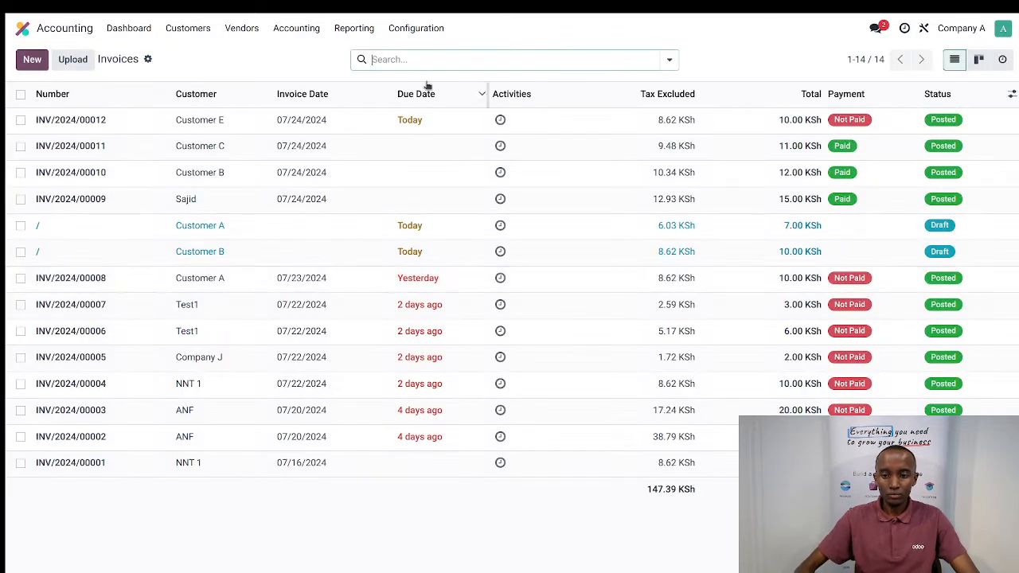
pyautogui.click(228, 151)
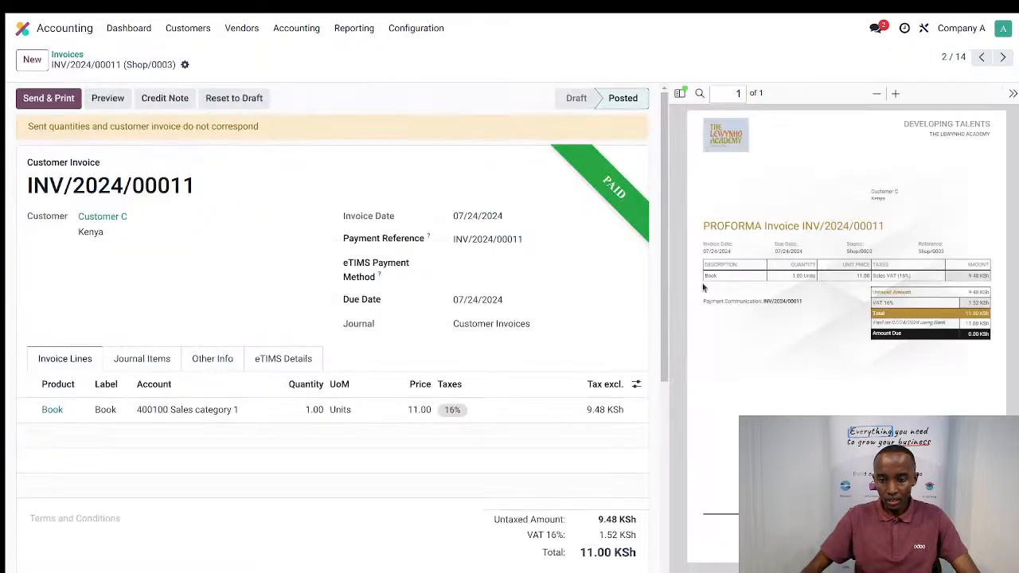
pyautogui.click(982, 56)
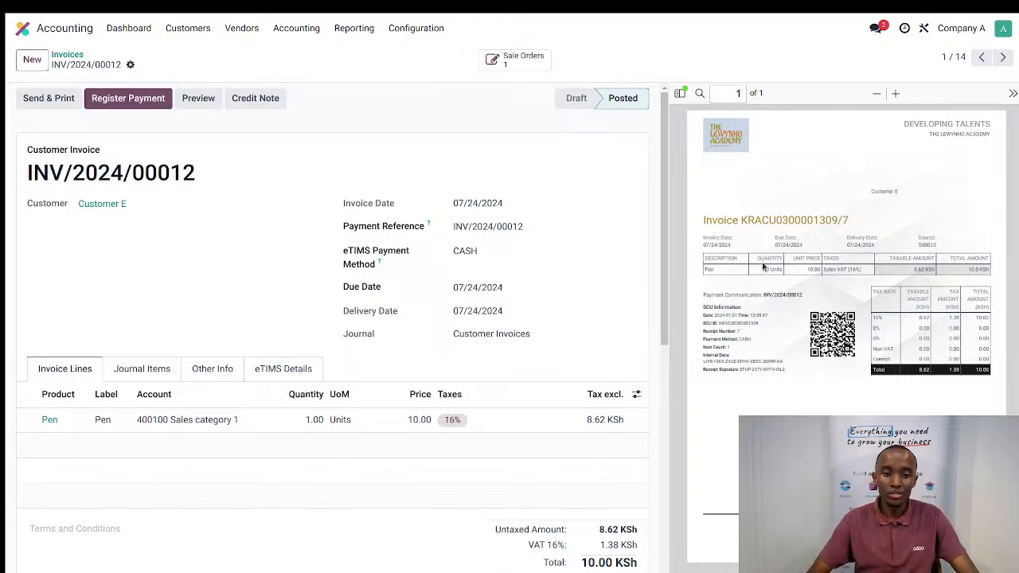
# - Open Company A's record from the company list, review its branches, and check the Thika Branch's eTIMS branch code
pyautogui.click(16, 31)
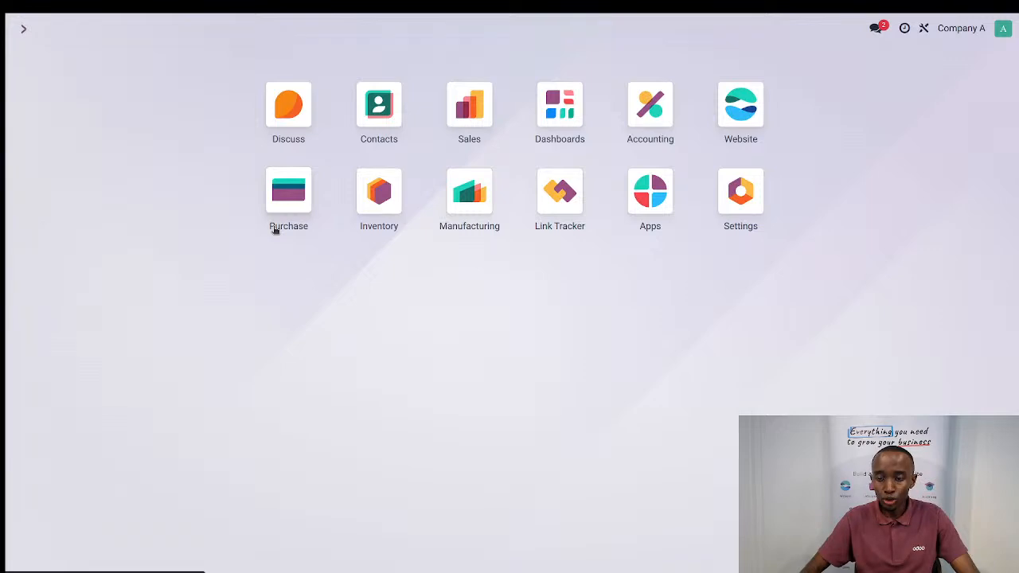
pyautogui.write('com')
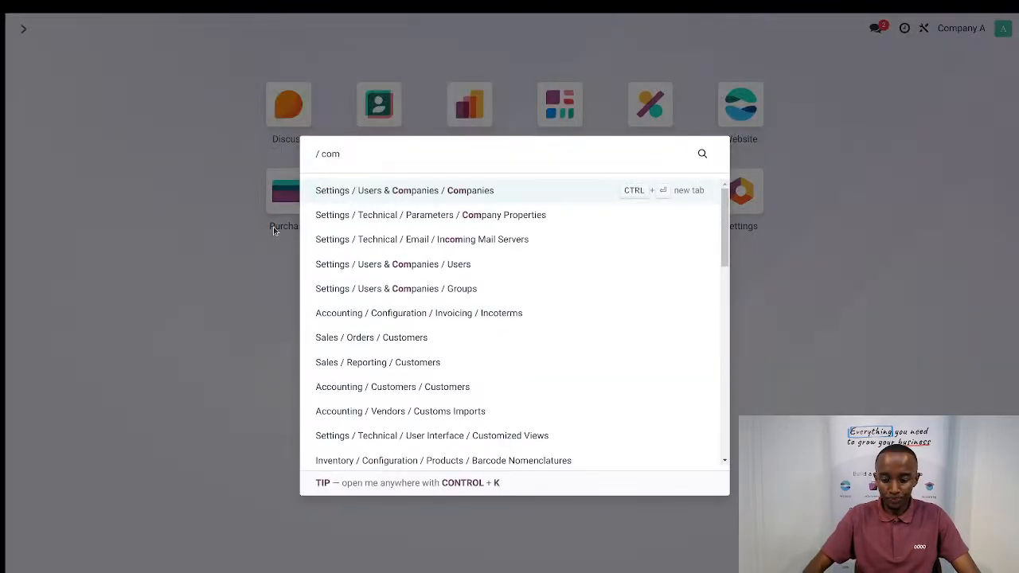
pyautogui.click(274, 230)
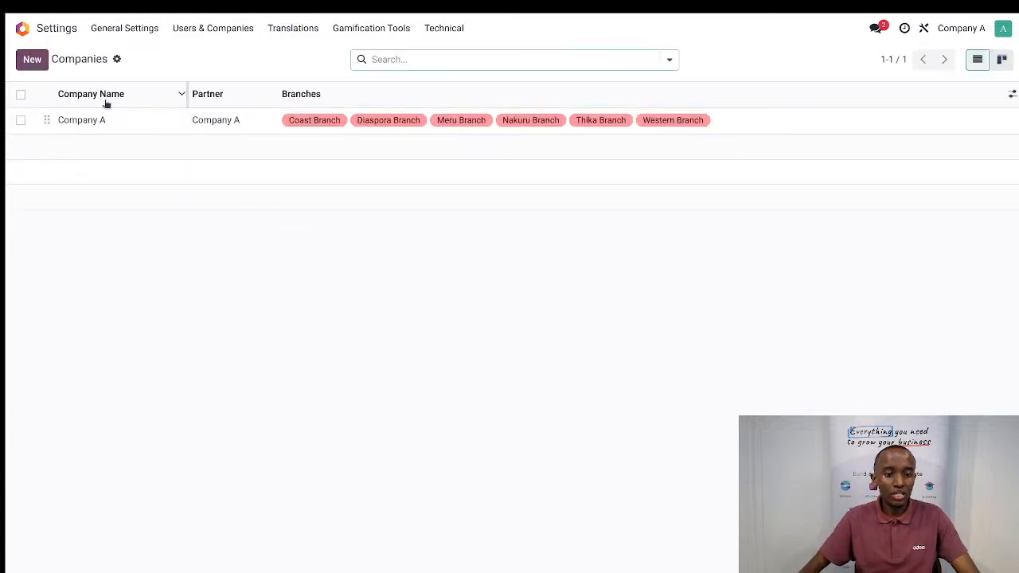
pyautogui.click(135, 121)
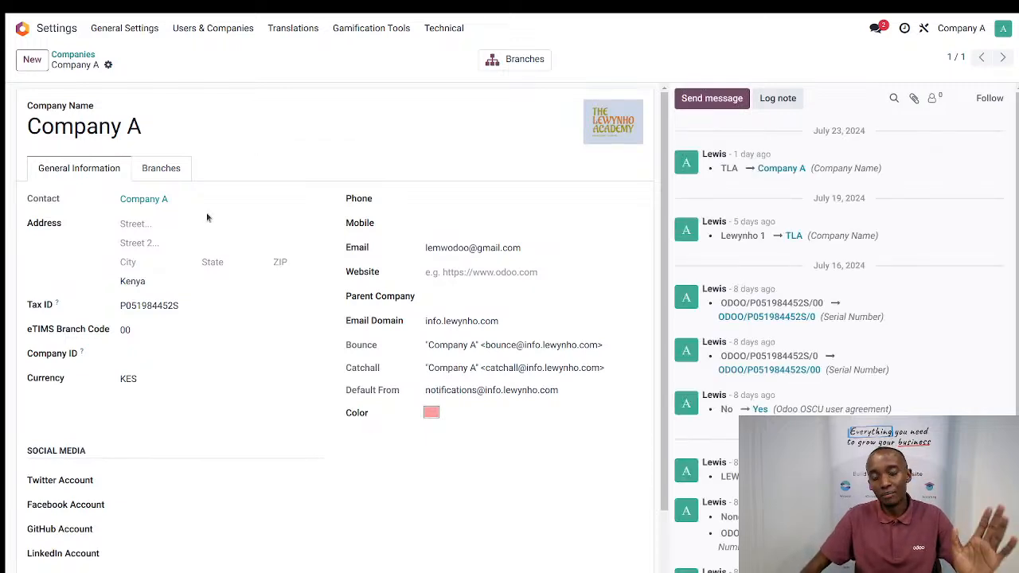
pyautogui.click(163, 170)
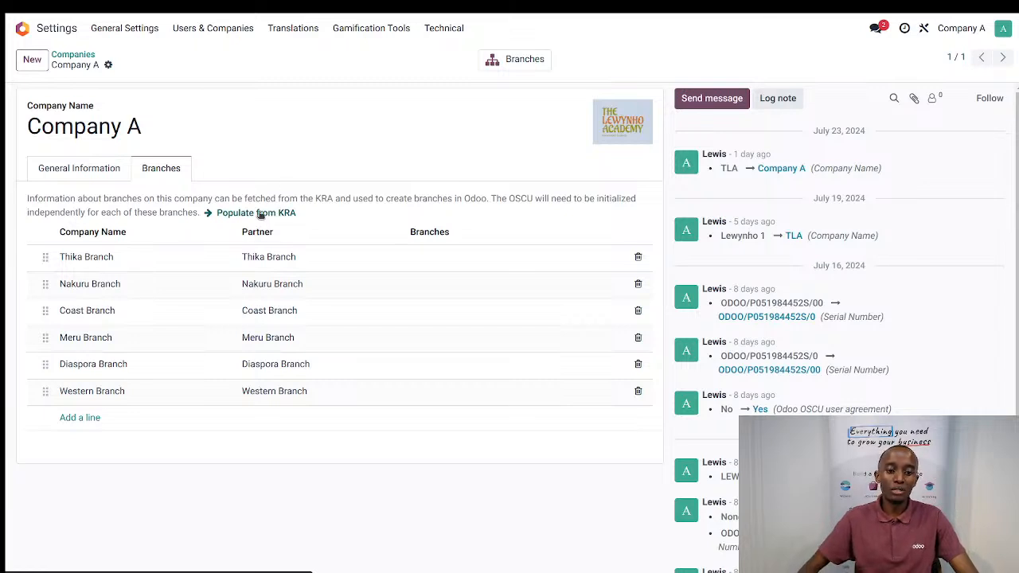
pyautogui.click(115, 257)
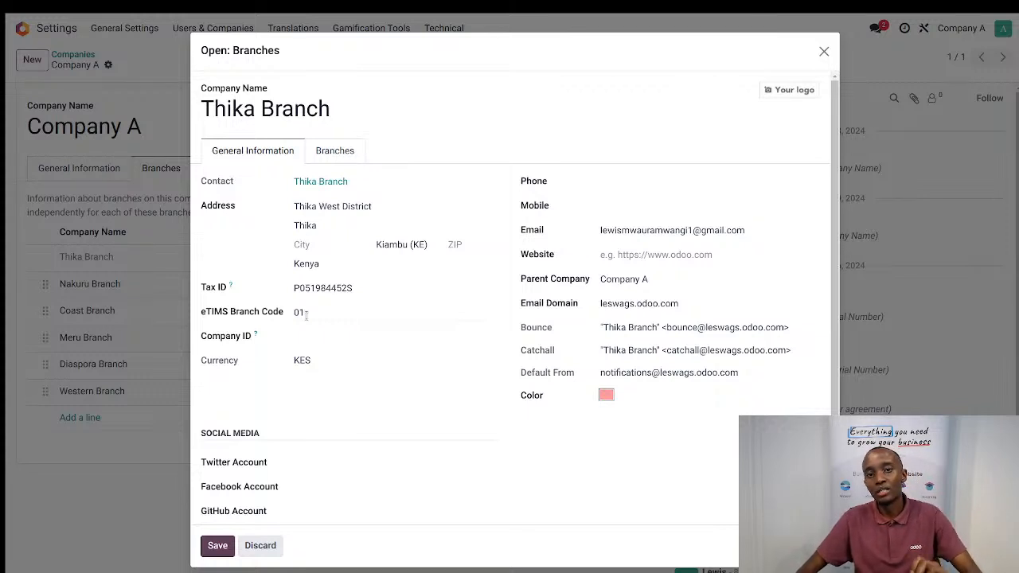
pyautogui.click(823, 53)
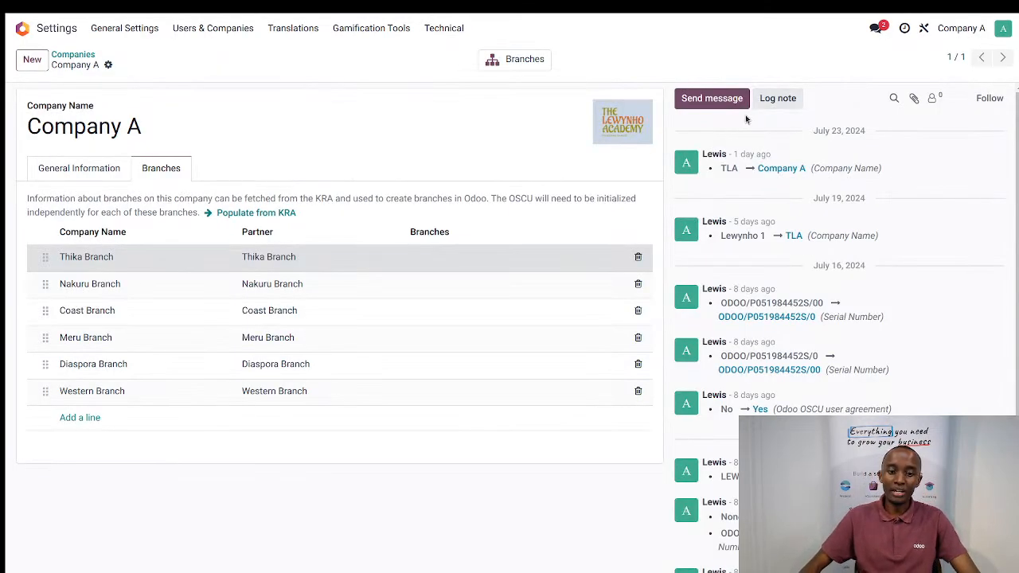
# - Switch the active company to Nakuru Branch and inspect its OSCU serial number and unit ID in the eTIMS settings
pyautogui.click(972, 30)
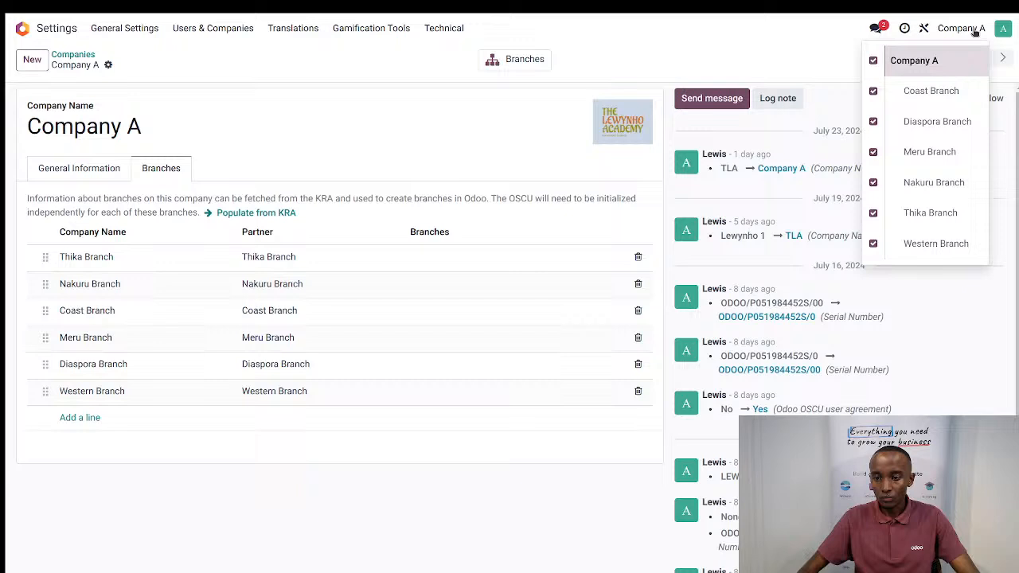
pyautogui.click(925, 181)
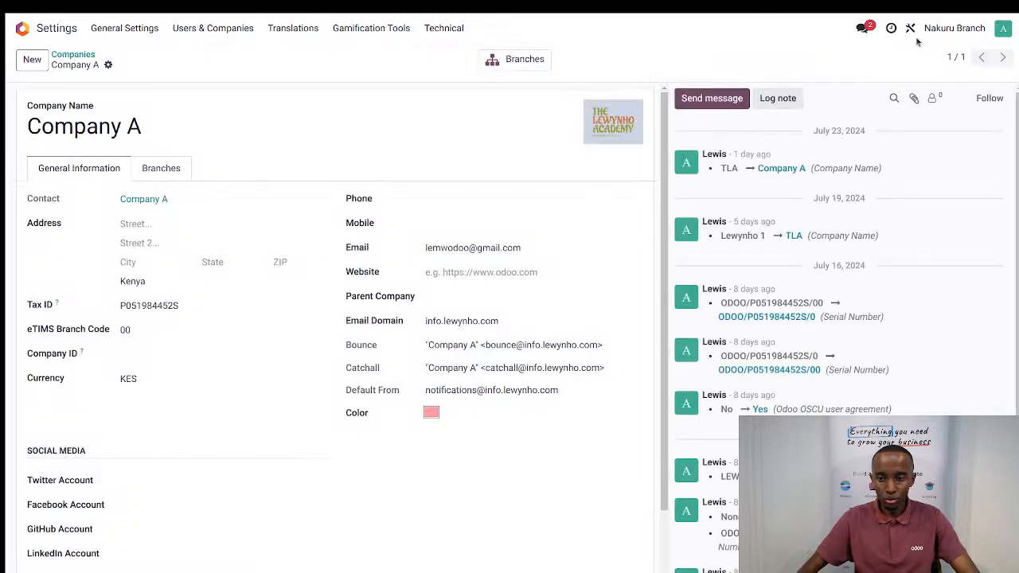
pyautogui.click(132, 27)
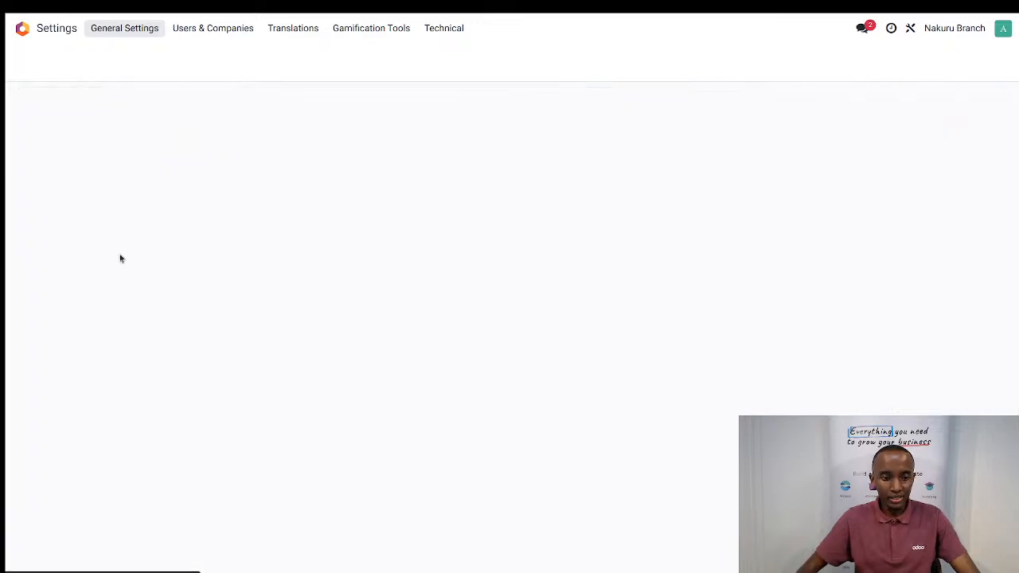
pyautogui.click(73, 253)
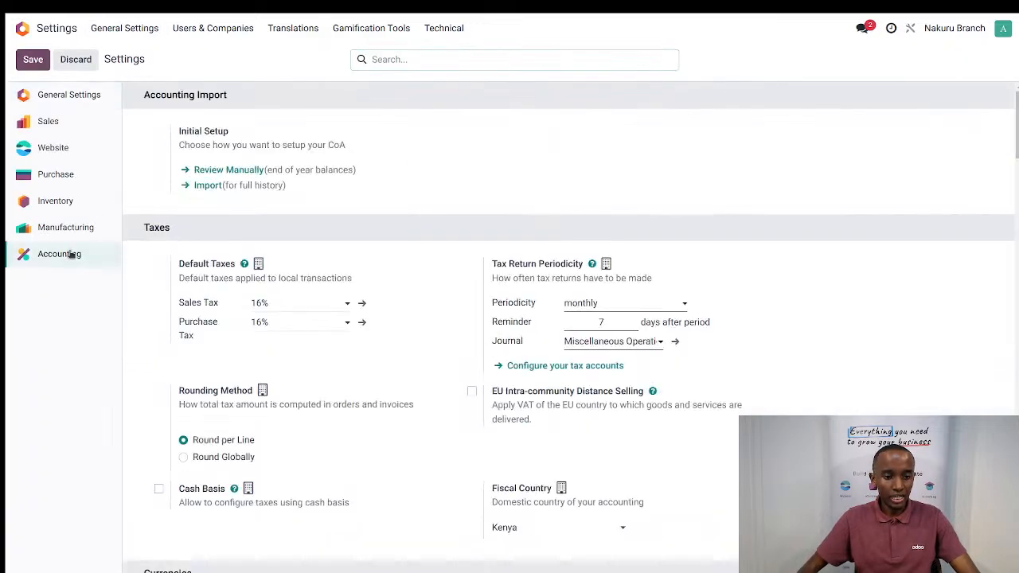
pyautogui.click(396, 54)
pyautogui.write('etims')
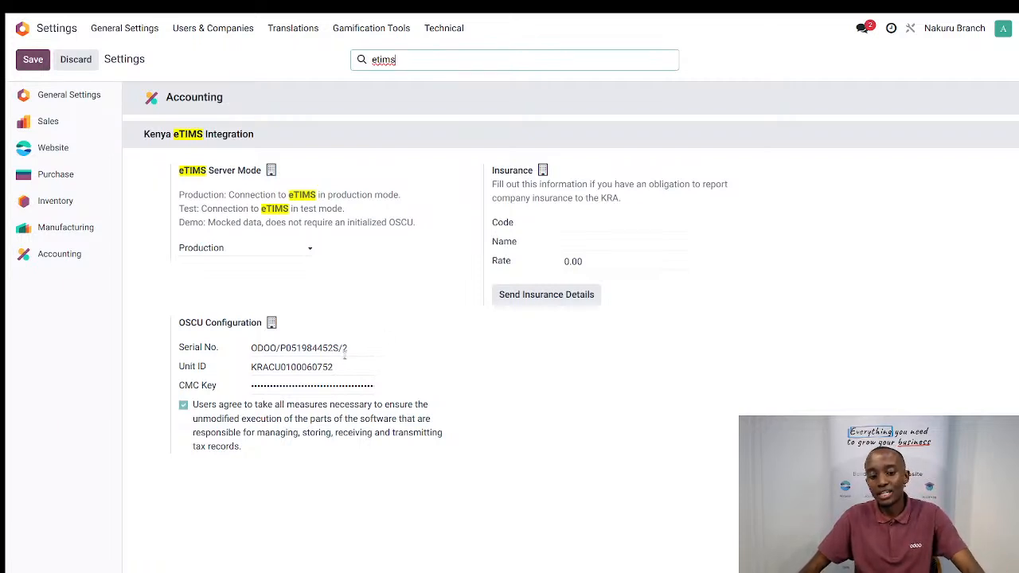
pyautogui.moveTo(339, 368); pyautogui.dragTo(239, 363)
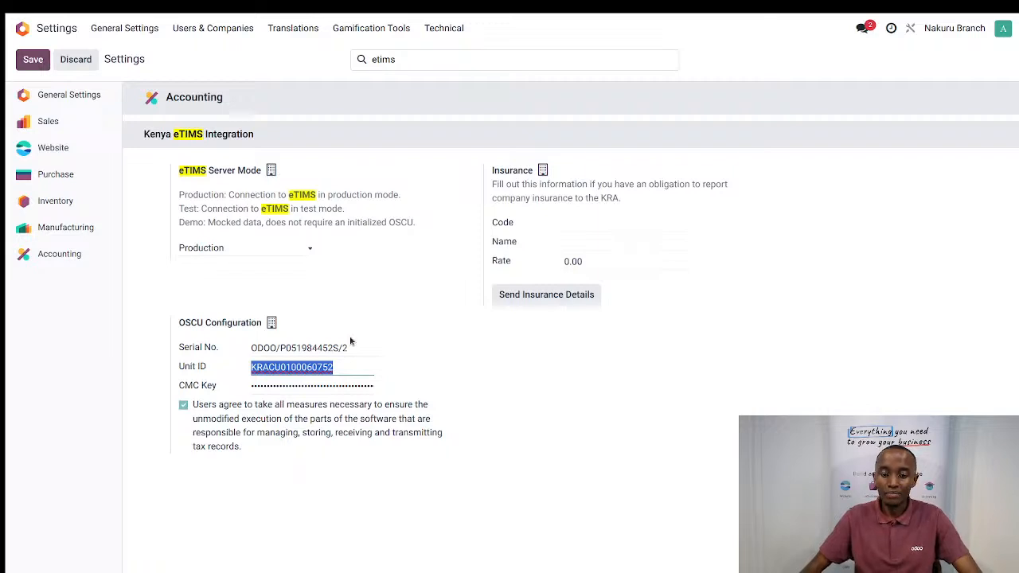
# - Return to the company list and review Company A's general information
pyautogui.click(23, 31)
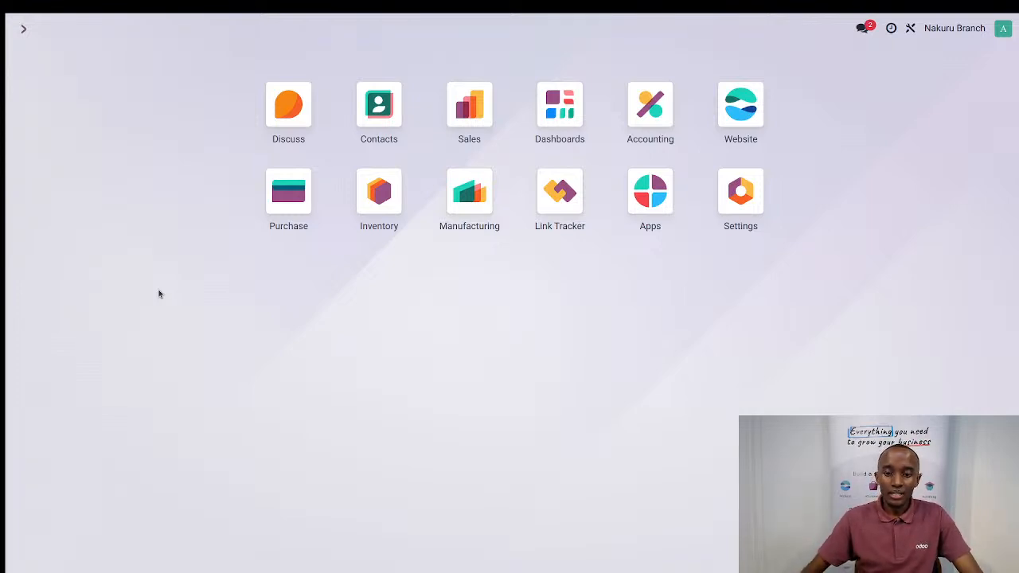
pyautogui.write('custo')
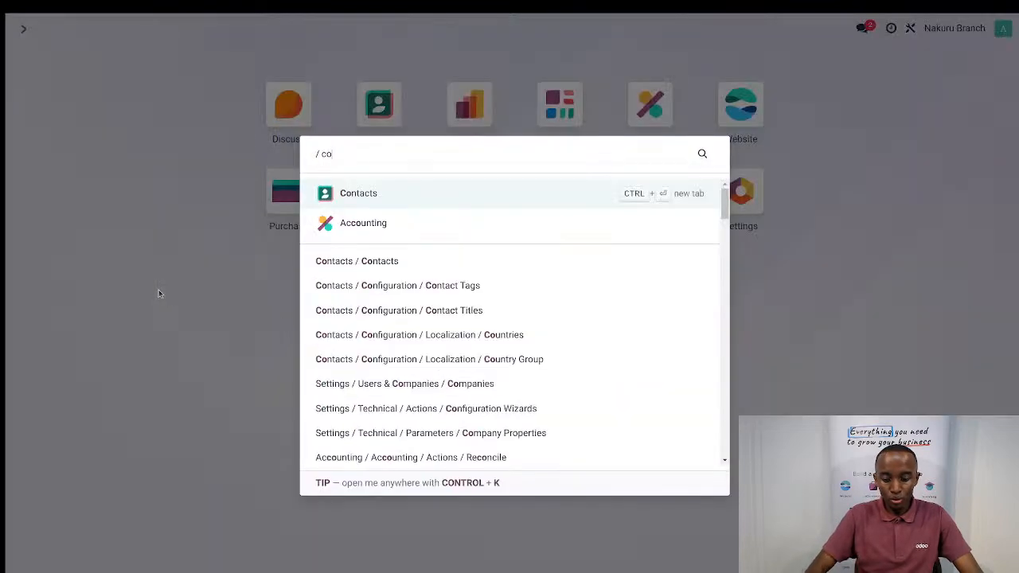
pyautogui.press('Escape')
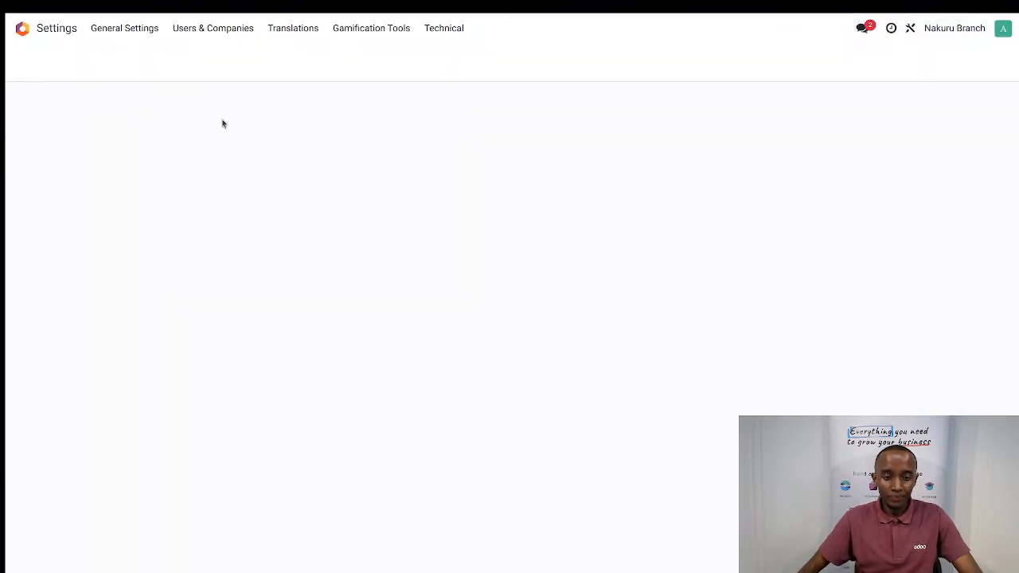
pyautogui.click(102, 119)
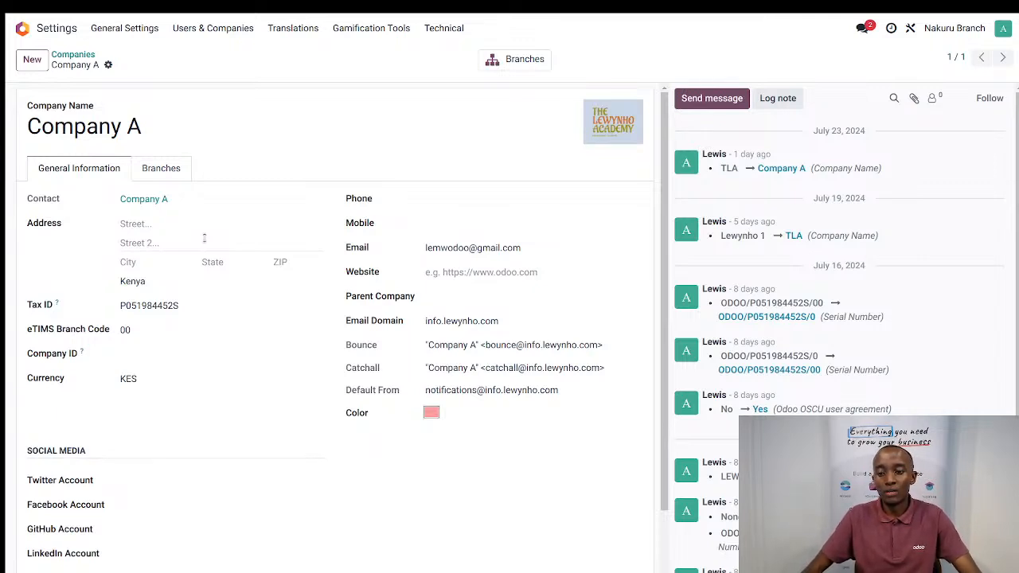
# - Check the Nakuru Branch's requests for quotation and vendor bills, and view the available vendor options
pyautogui.click(24, 28)
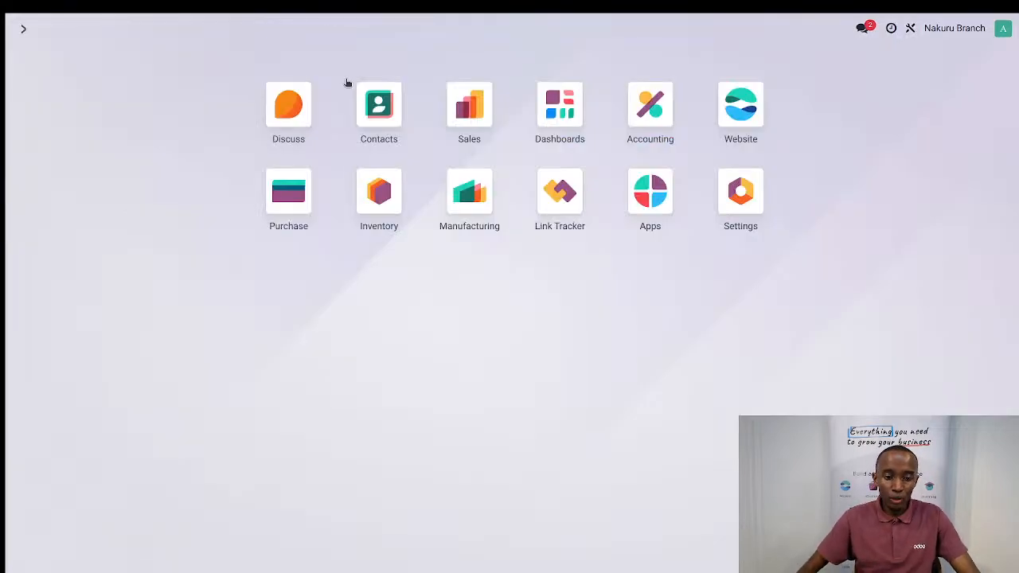
pyautogui.click(289, 198)
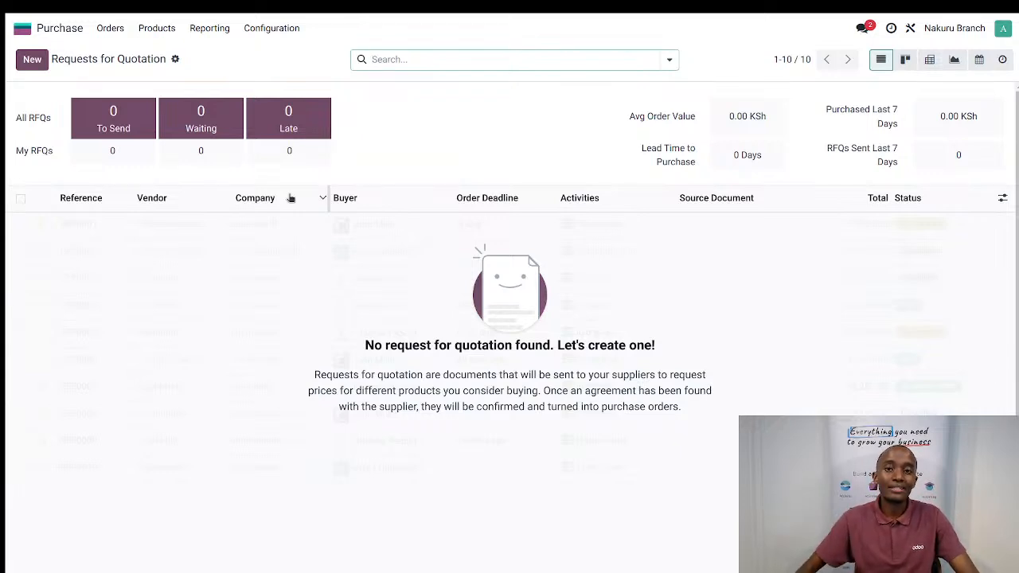
pyautogui.click(24, 29)
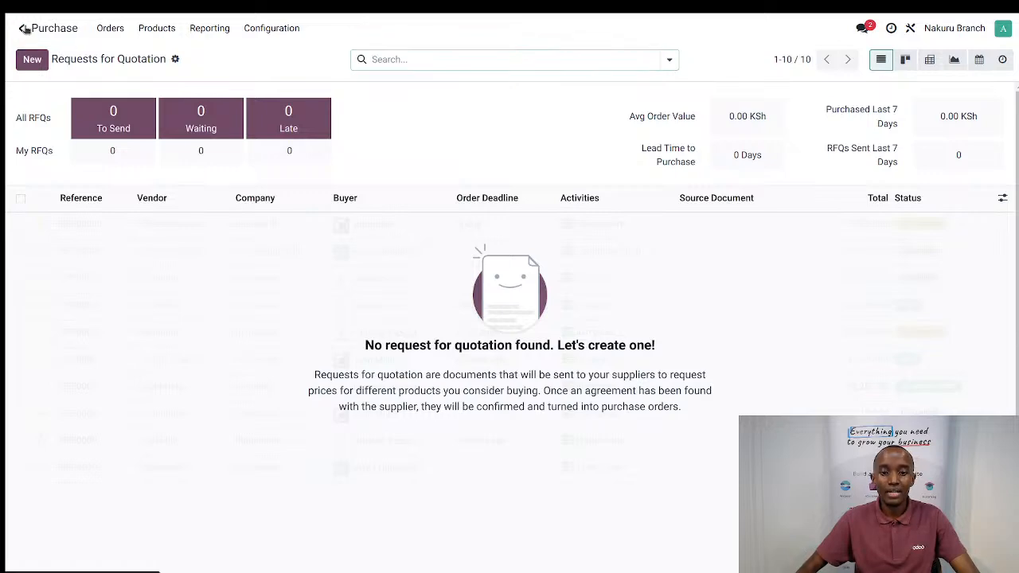
pyautogui.write('bills')
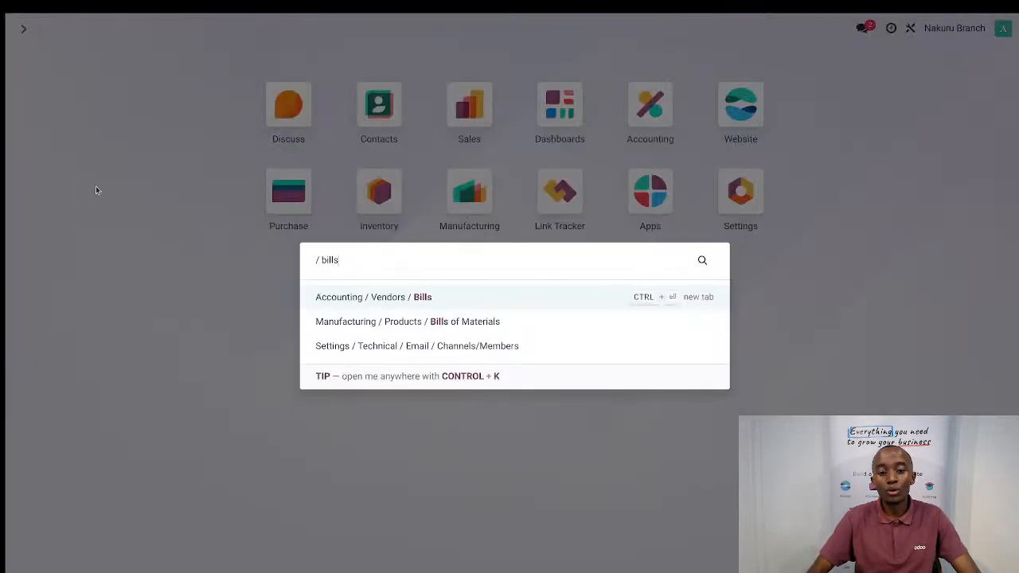
pyautogui.press('Return')
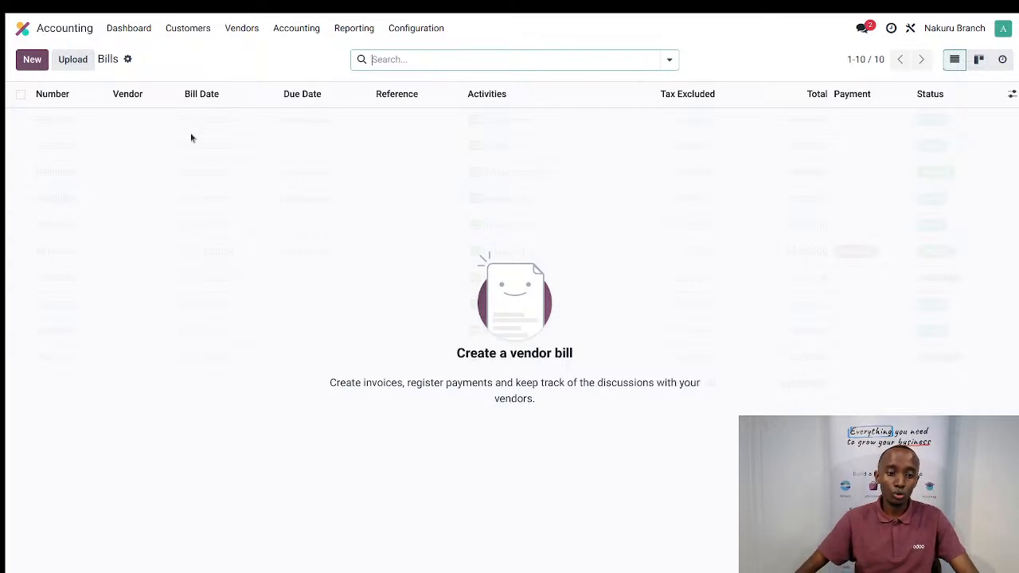
pyautogui.click(241, 30)
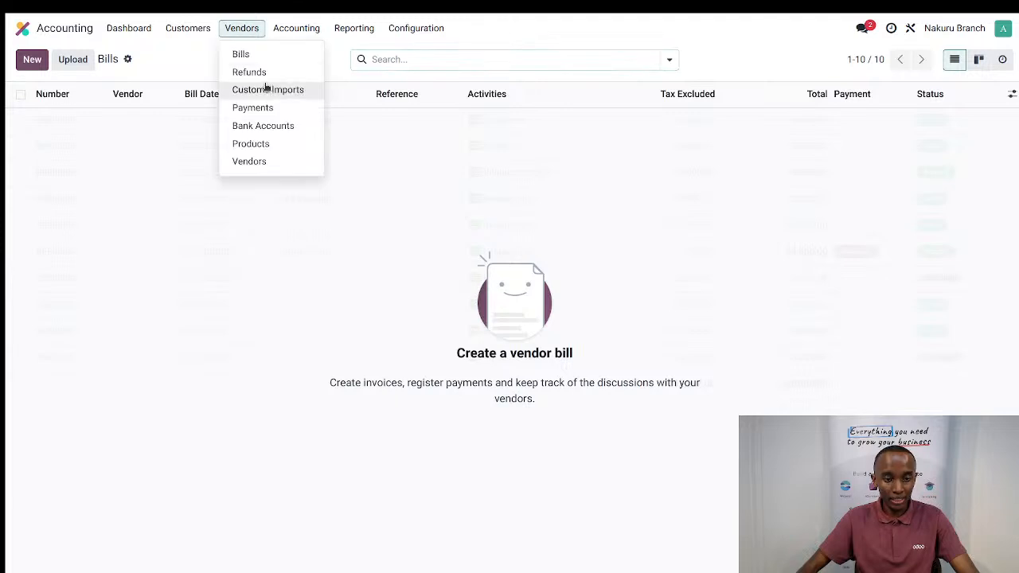
# - Switch the active company to Company A, then view its vendor bills and customs imports
pyautogui.click(971, 29)
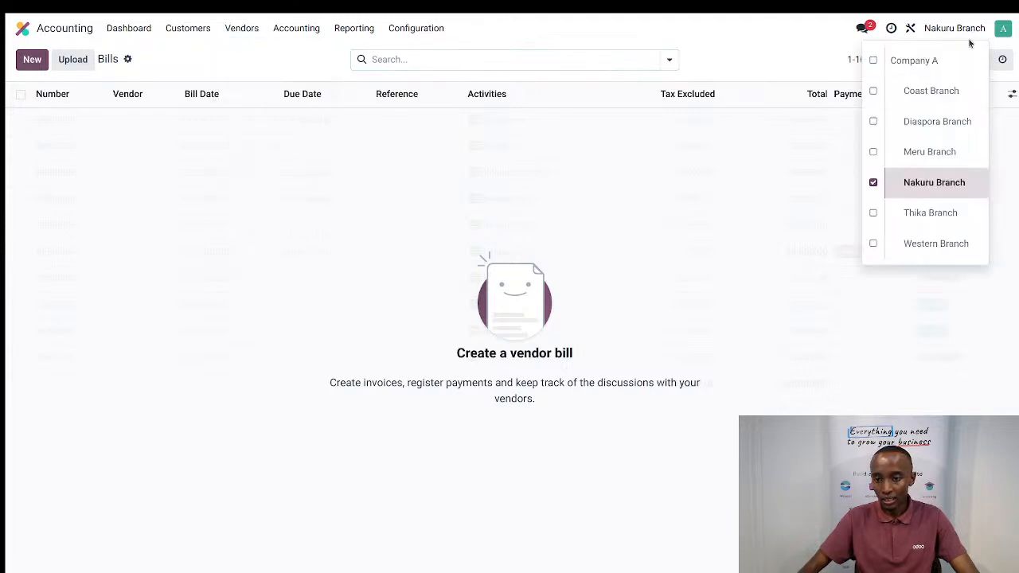
pyautogui.click(932, 63)
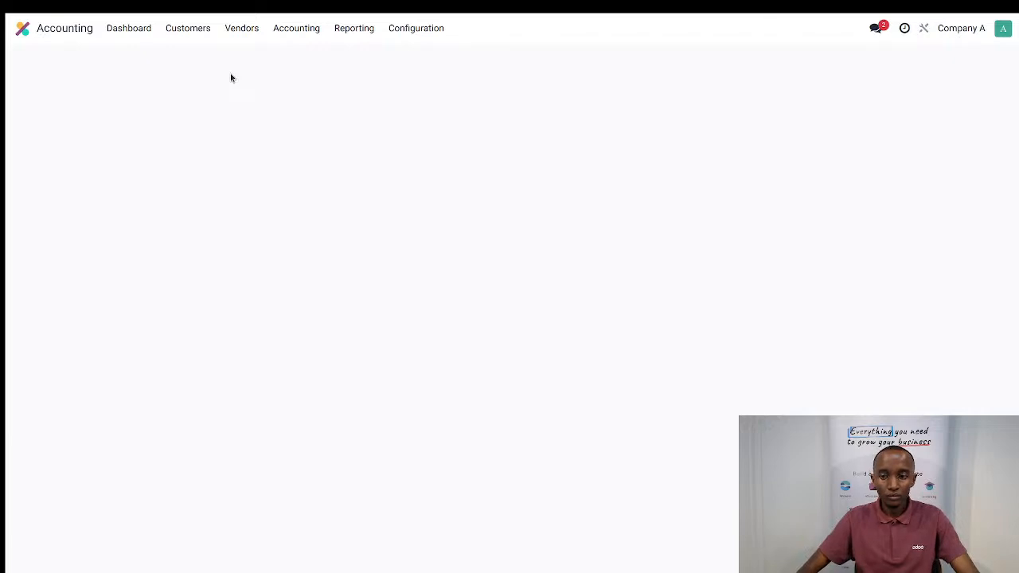
pyautogui.click(291, 29)
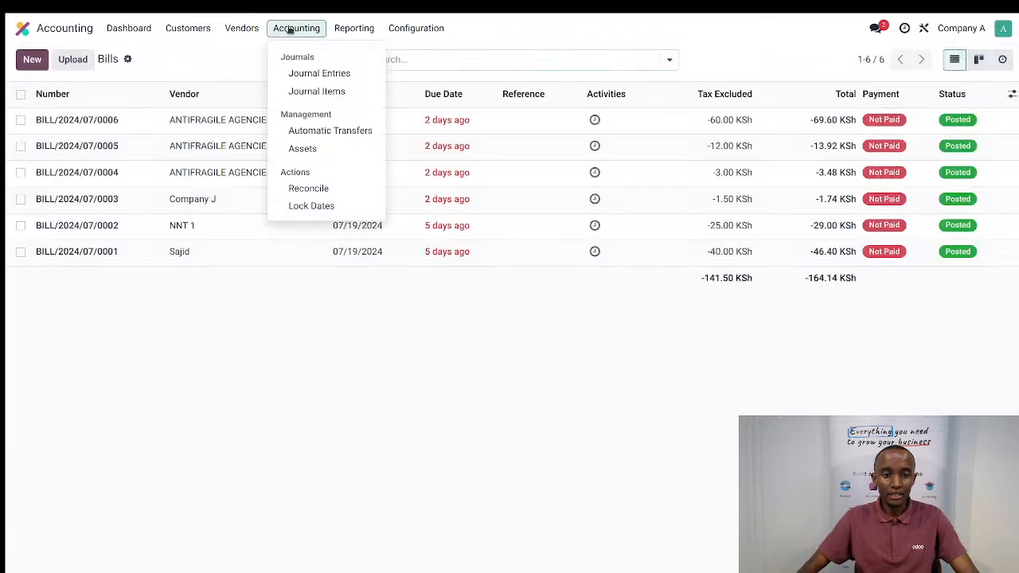
pyautogui.moveTo(251, 16)
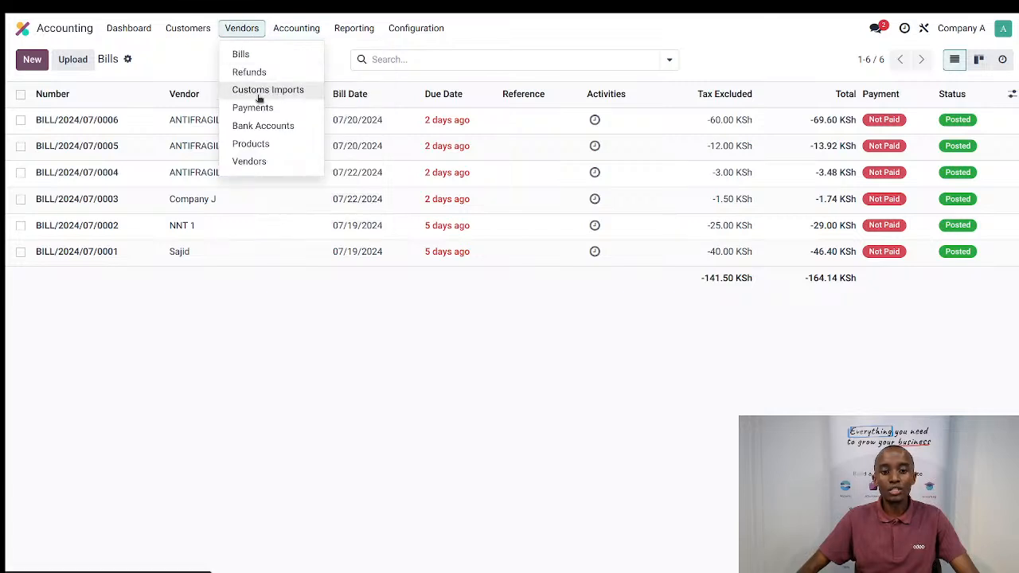
pyautogui.click(244, 55)
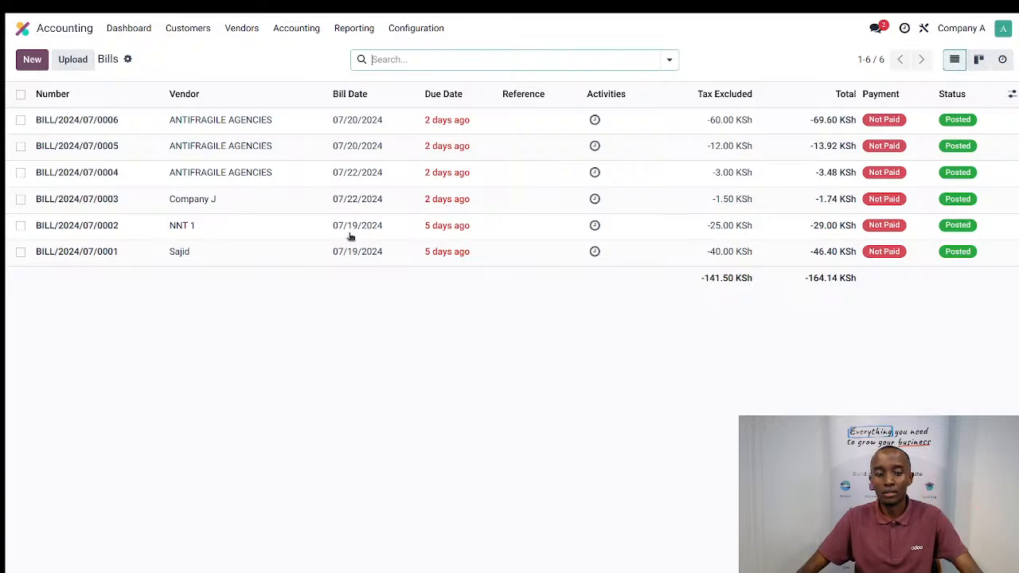
pyautogui.click(243, 30)
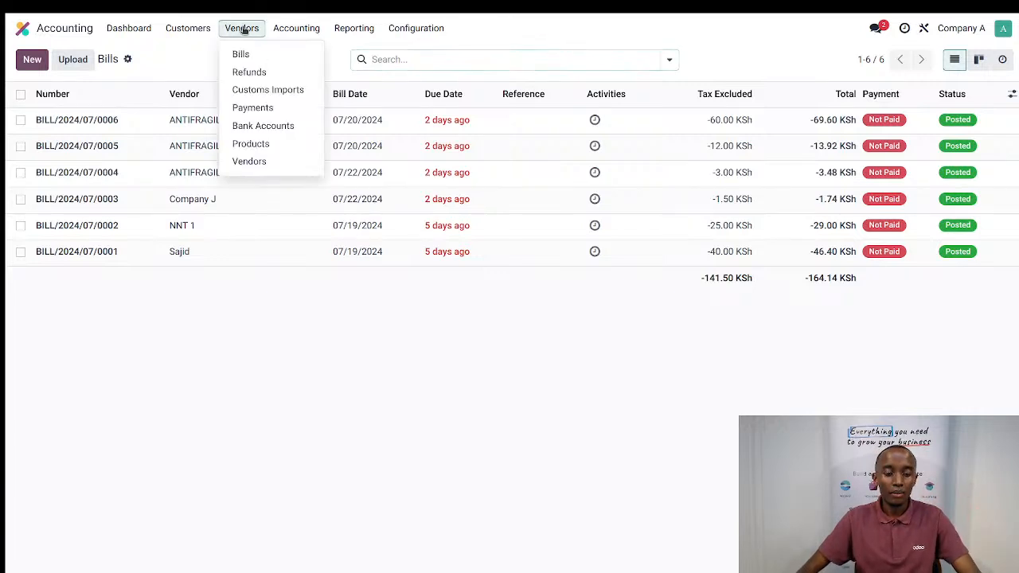
pyautogui.click(264, 90)
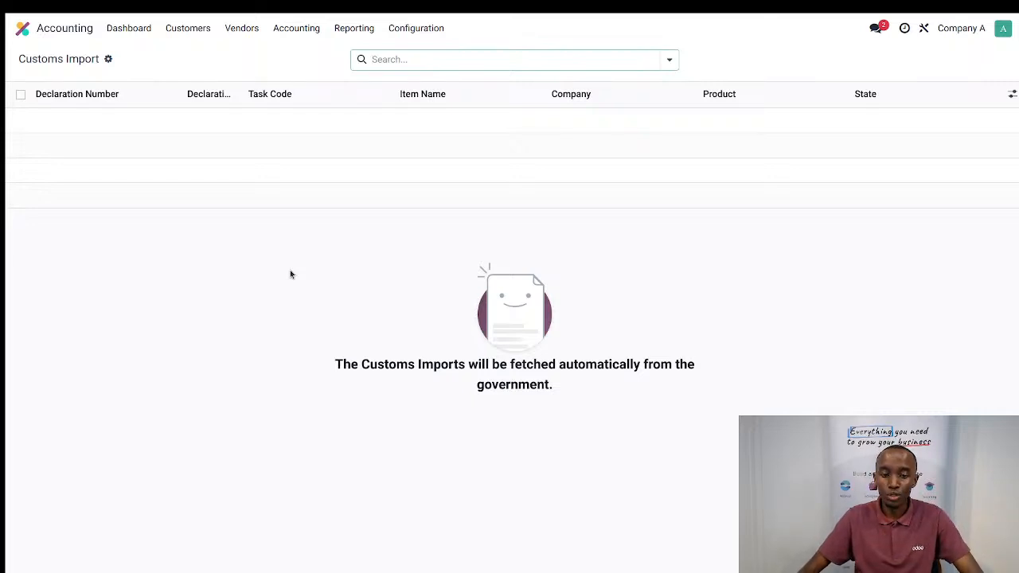
# - Reopen the Accounting app and view Company A's list of customer invoices
pyautogui.click(22, 28)
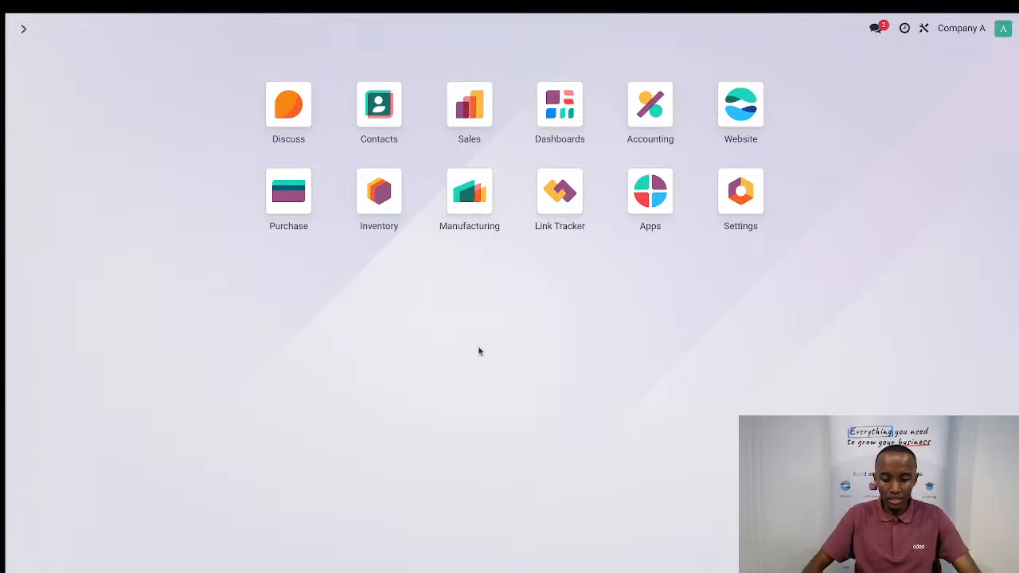
pyautogui.click(650, 111)
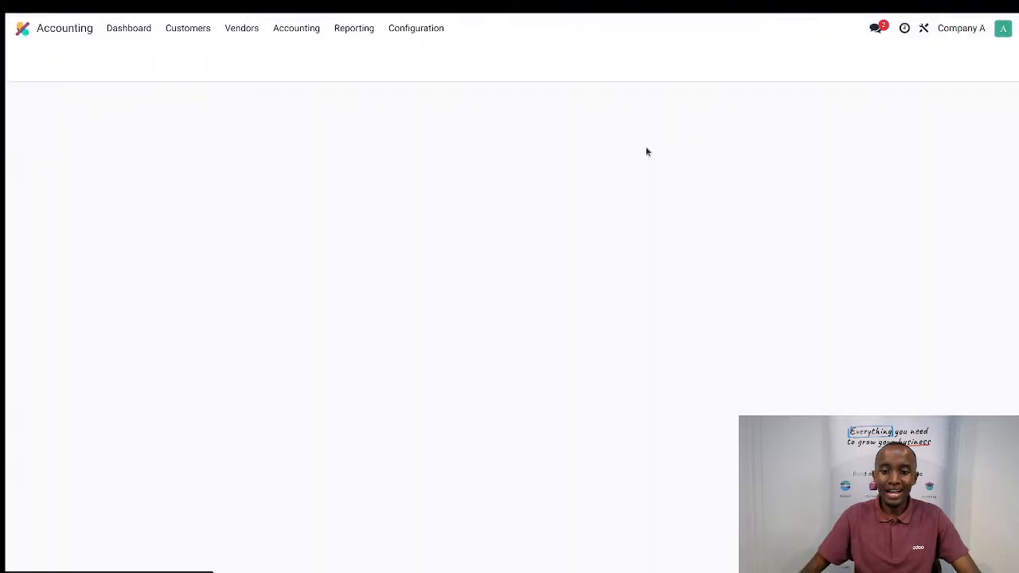
pyautogui.click(183, 29)
pyautogui.click(191, 32)
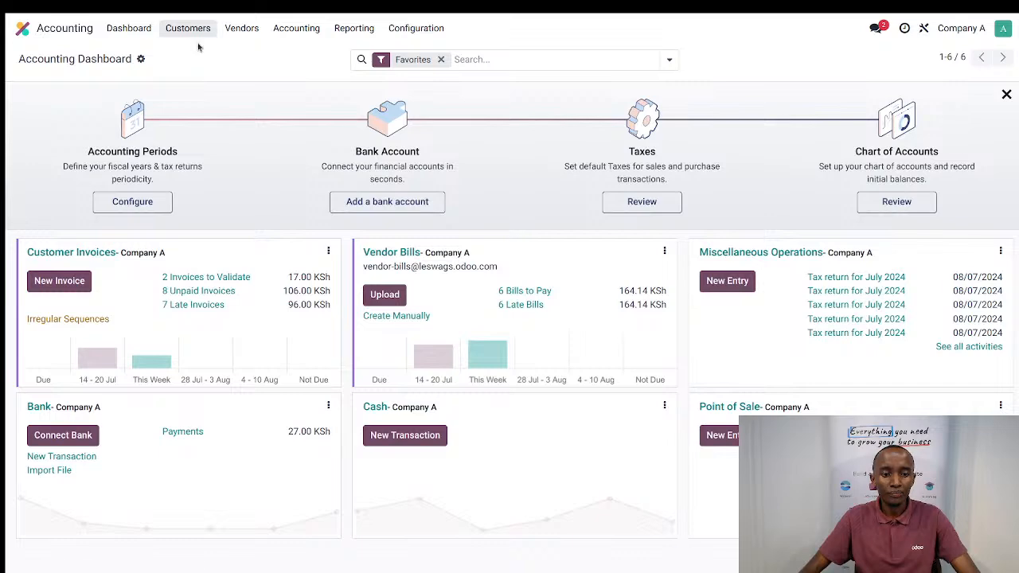
pyautogui.click(195, 34)
pyautogui.click(189, 53)
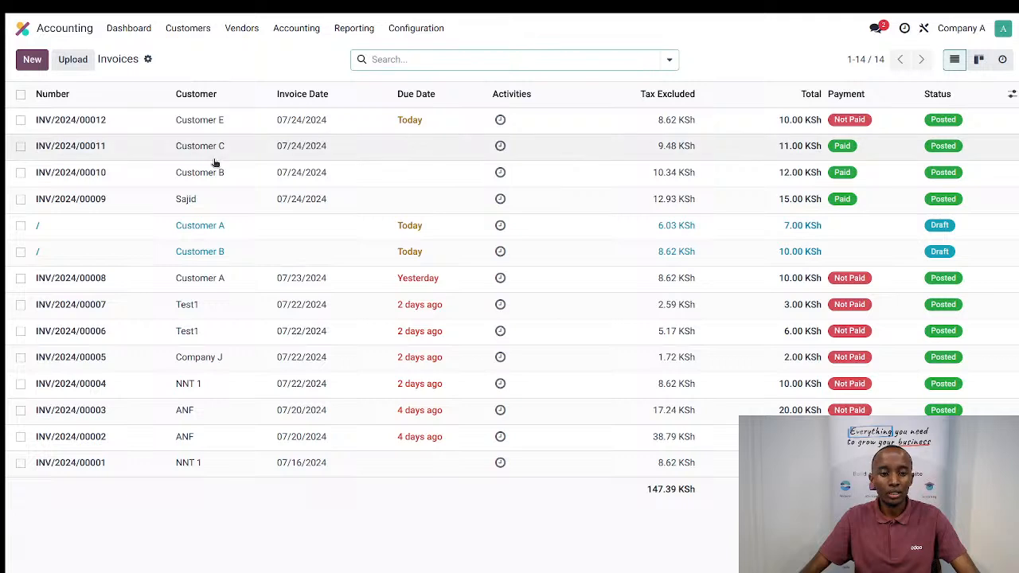
# - Open customer credit note RINV/2024/00001 and review its eTIMS details and invoice lines
pyautogui.click(188, 28)
pyautogui.click(192, 79)
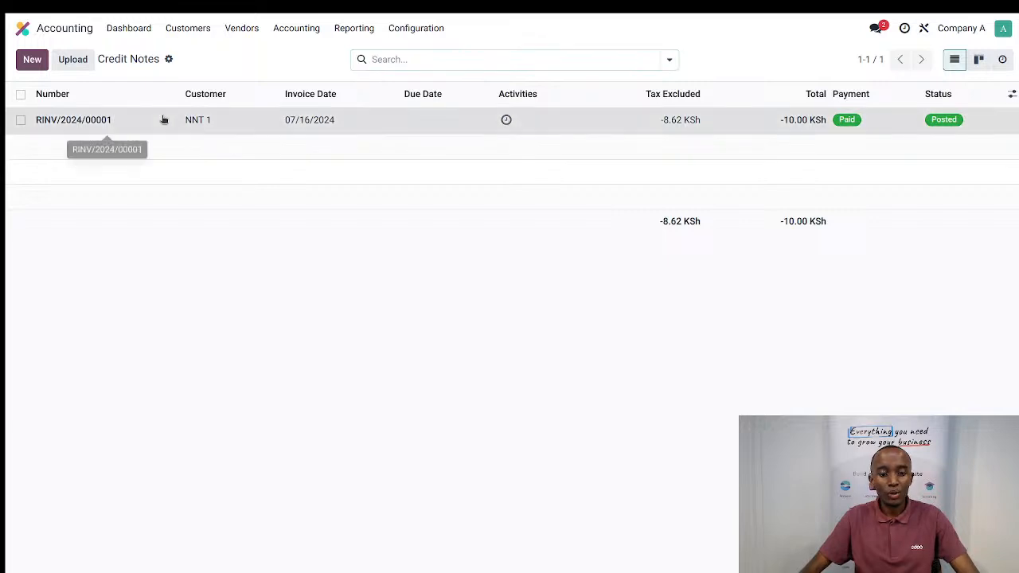
pyautogui.click(167, 125)
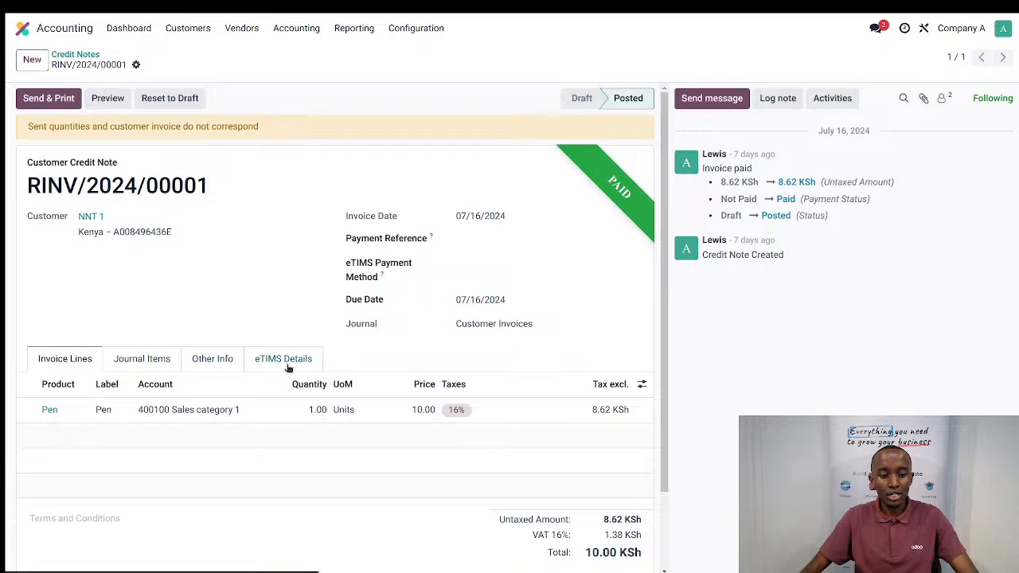
pyautogui.click(256, 365)
pyautogui.scroll(-1, 248, 390)
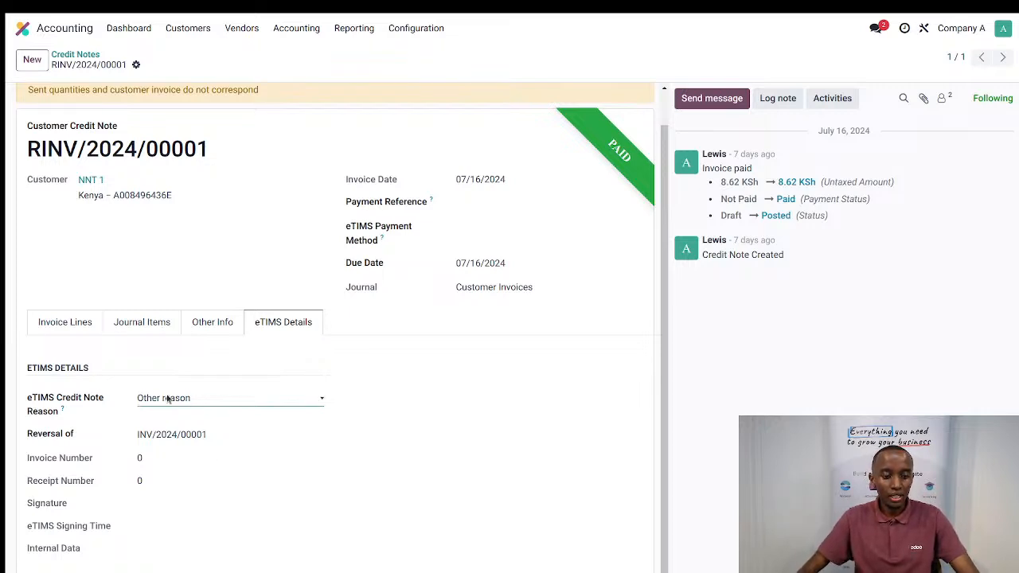
pyautogui.scroll(1, 140, 228)
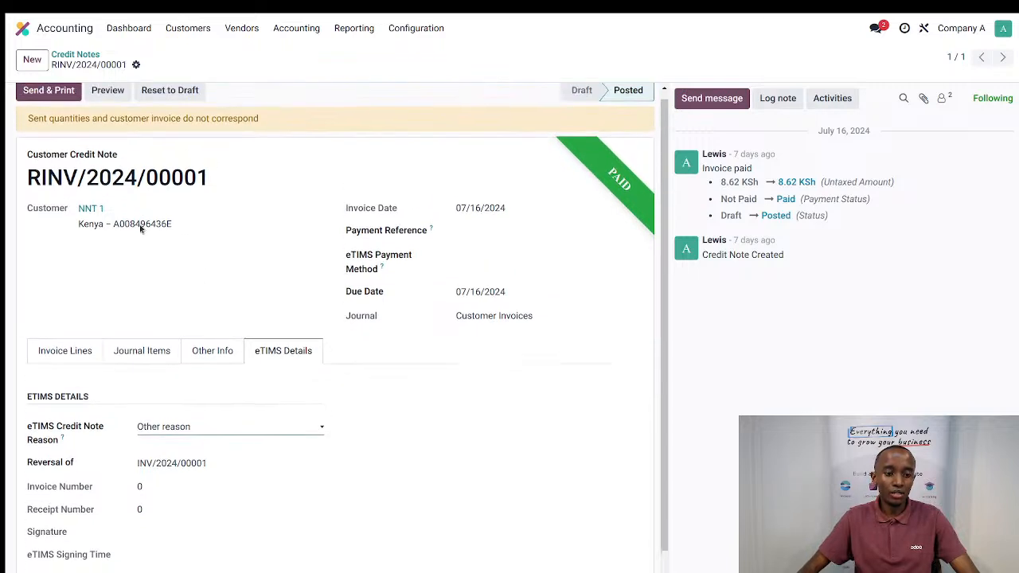
pyautogui.click(82, 359)
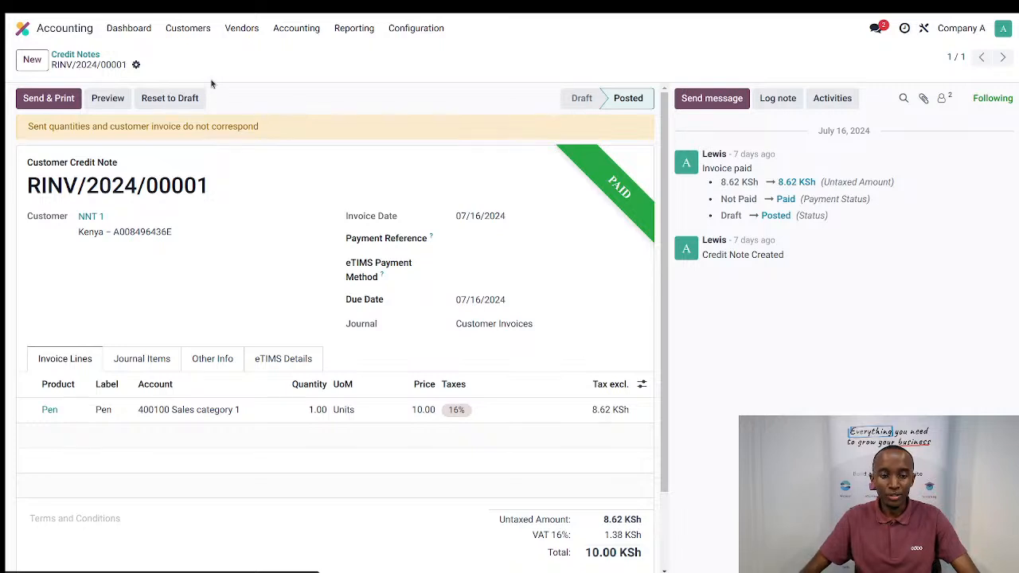
# - Switch to the Inventory app and open its product list
pyautogui.click(23, 29)
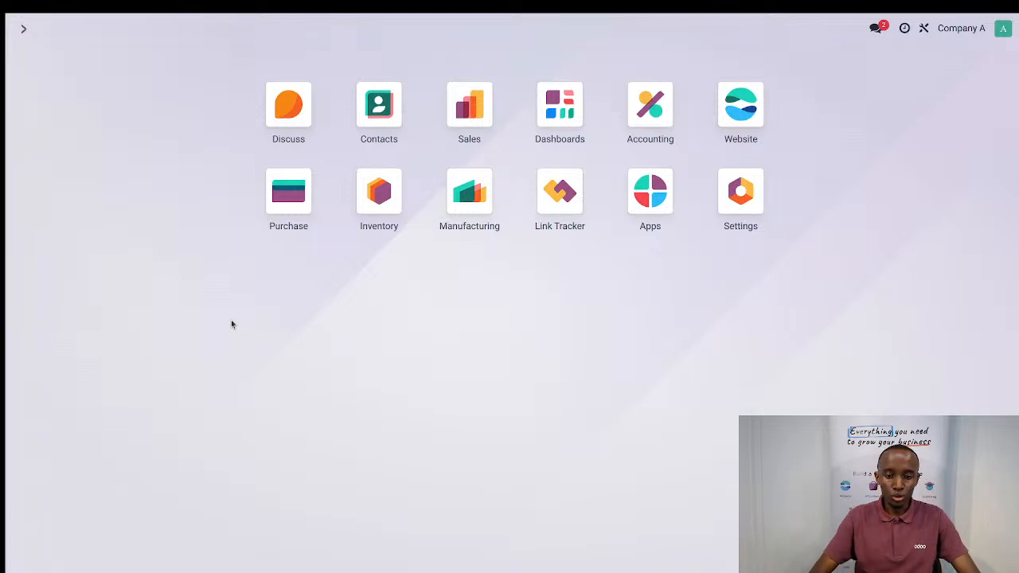
pyautogui.write('in')
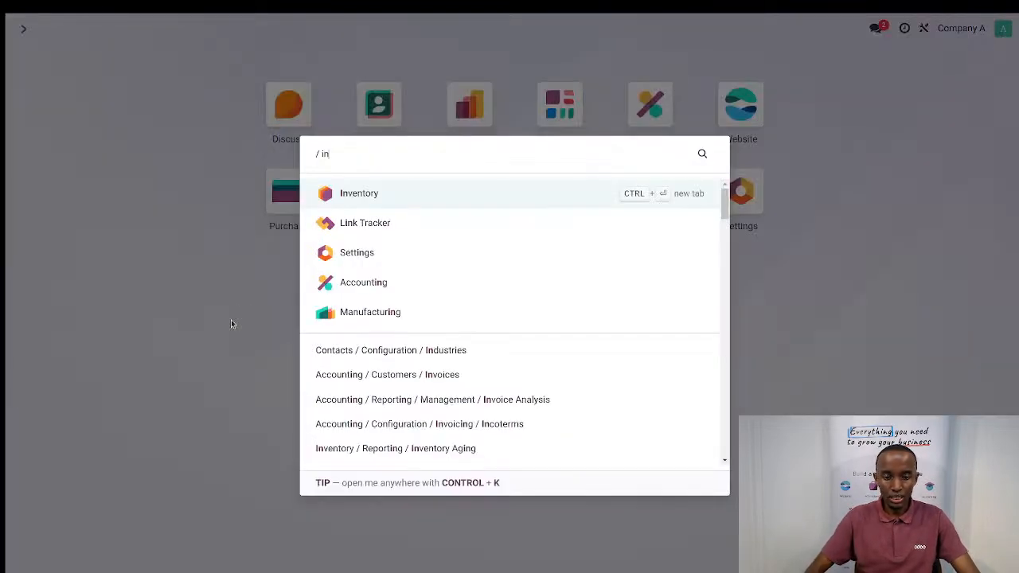
pyautogui.press('Down')
pyautogui.press('Down')
pyautogui.press('Down')
pyautogui.press('Return')
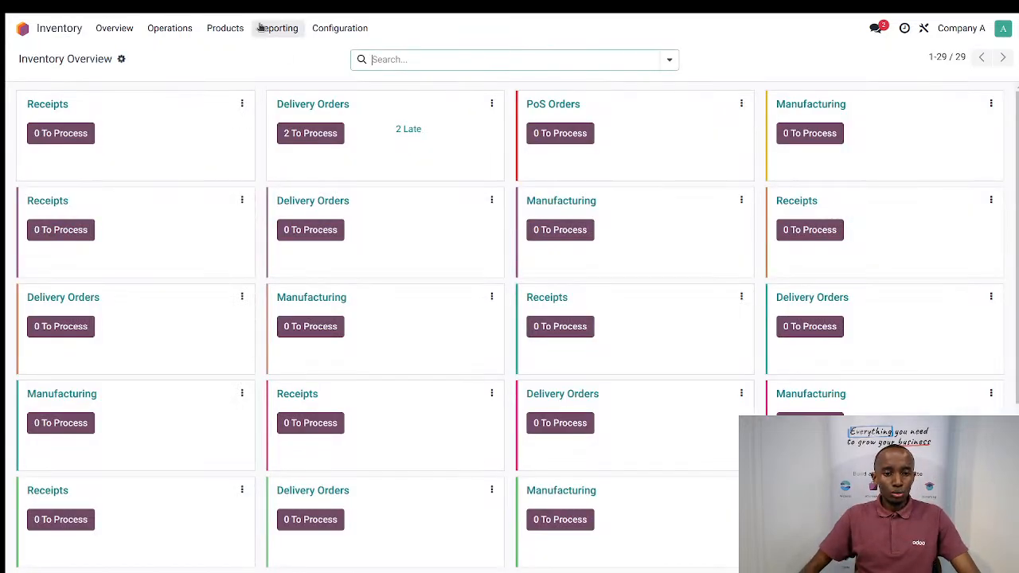
pyautogui.click(235, 30)
pyautogui.click(246, 58)
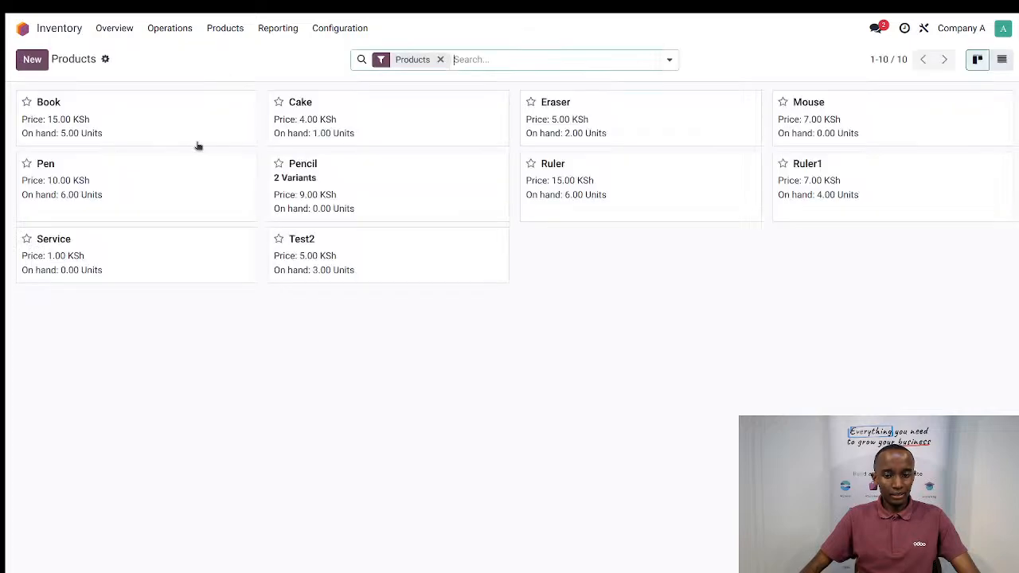
# - Start a new product with product type Service and an invoicing policy of Ordered quantities
pyautogui.click(36, 62)
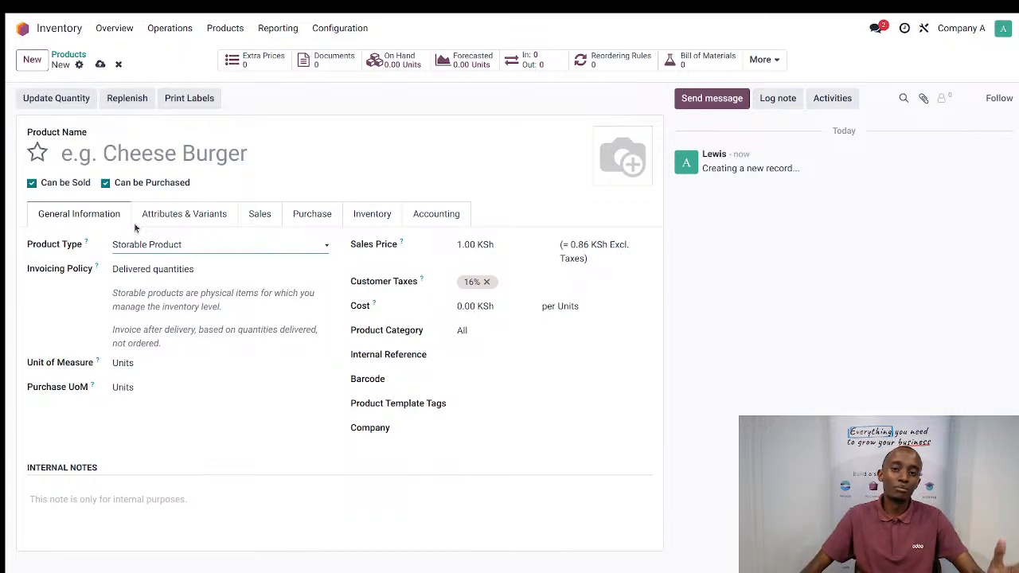
pyautogui.click(157, 273)
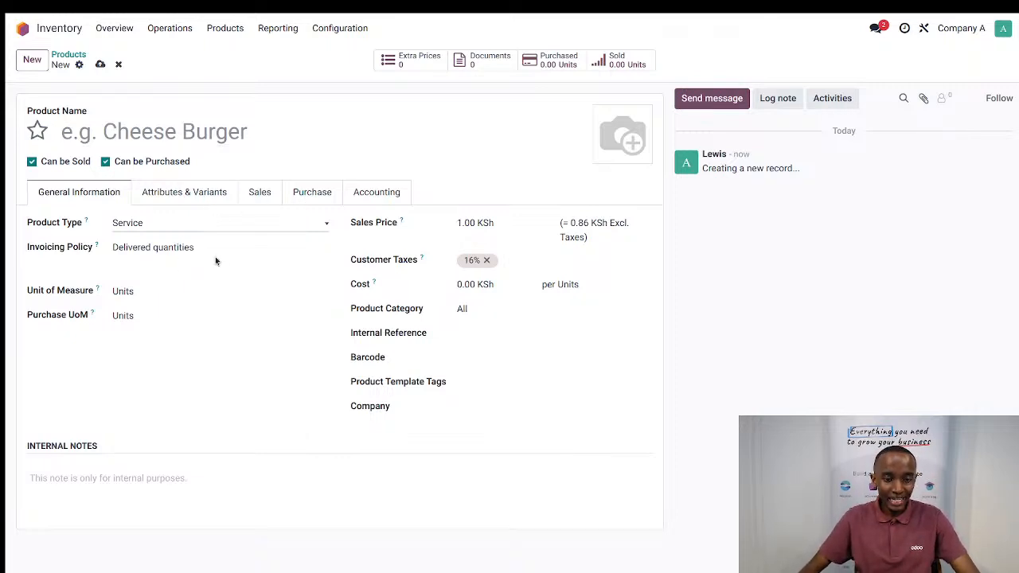
pyautogui.click(171, 246)
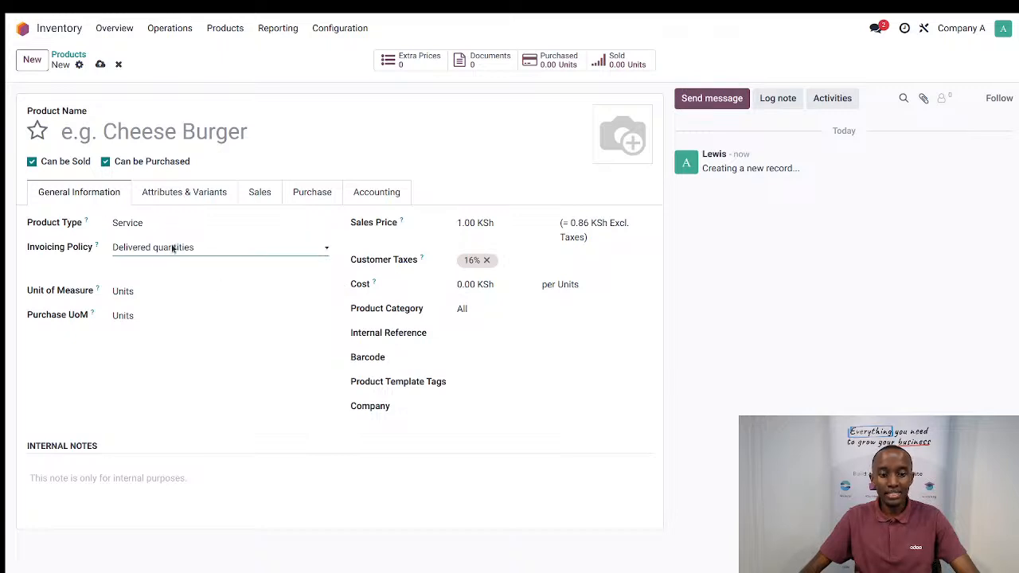
pyautogui.click(148, 267)
# - Set the new service product's cost to 500 KSh and its sales price to 1000 KSh
pyautogui.click(465, 287)
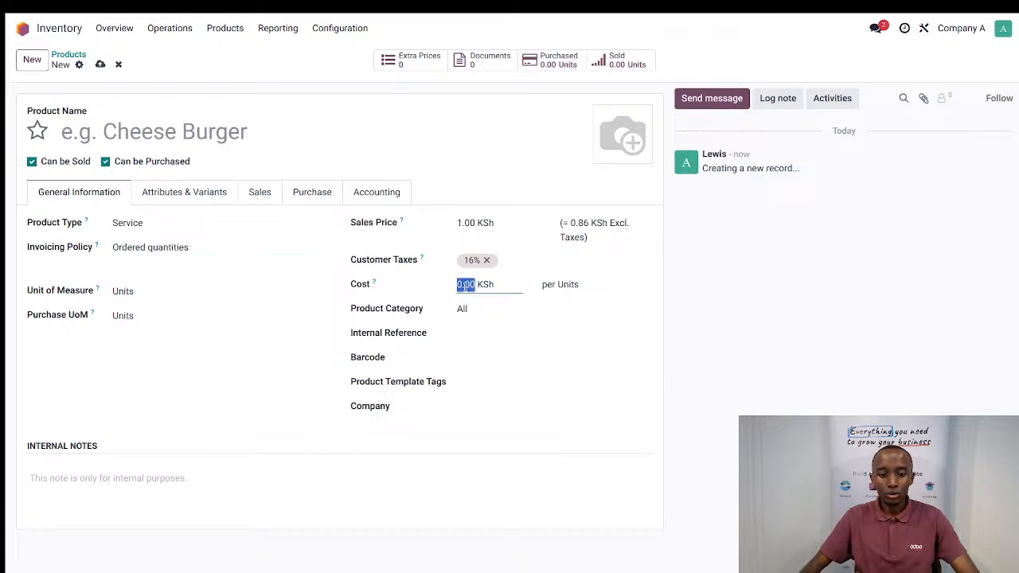
pyautogui.write('500')
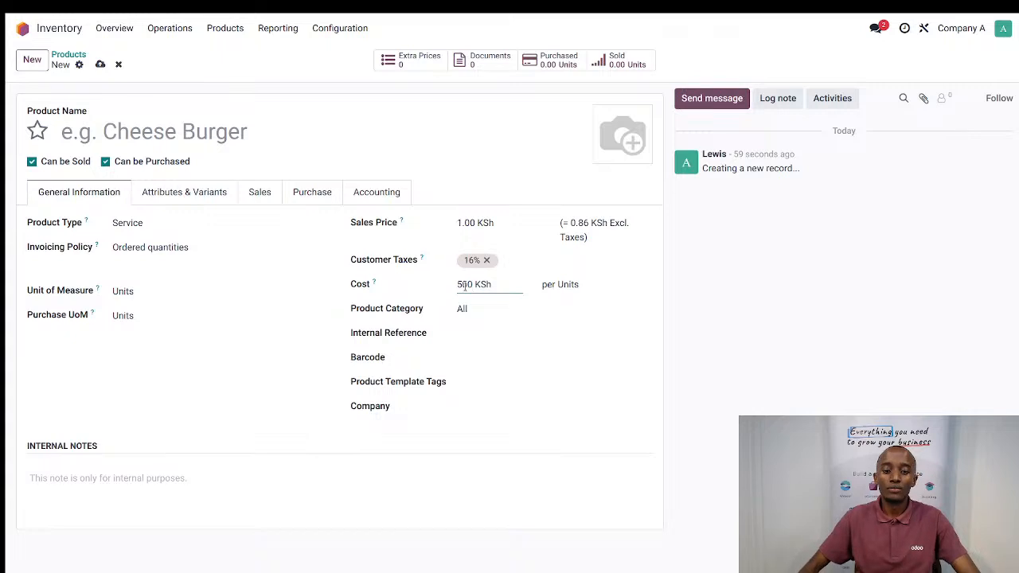
pyautogui.click(477, 225)
pyautogui.write('1000')
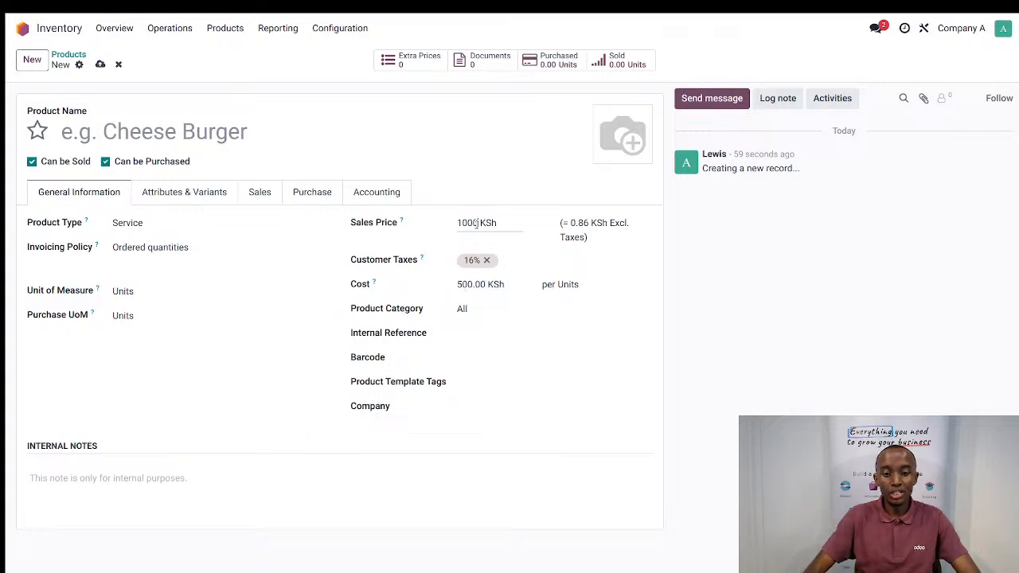
# - In the new product's KRA eTIMS details, set the packaging unit to Net and the package quantity to 1
pyautogui.click(382, 195)
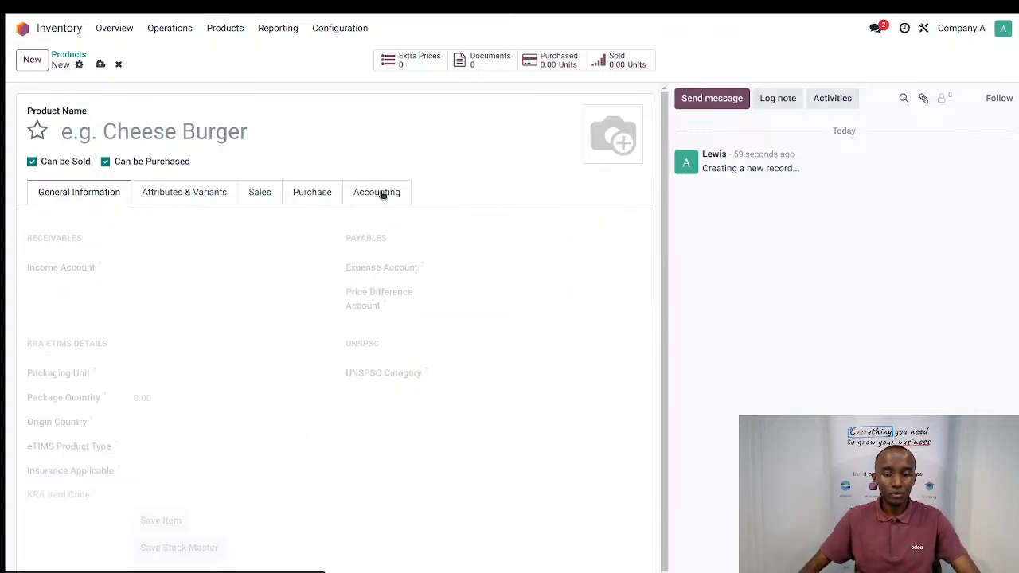
pyautogui.scroll(-1, 247, 358)
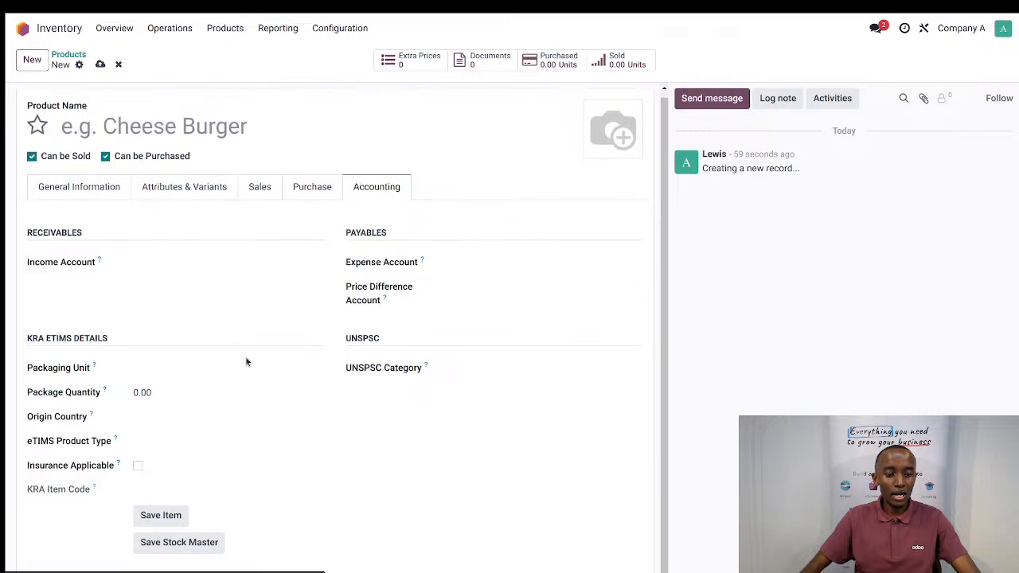
pyautogui.click(164, 369)
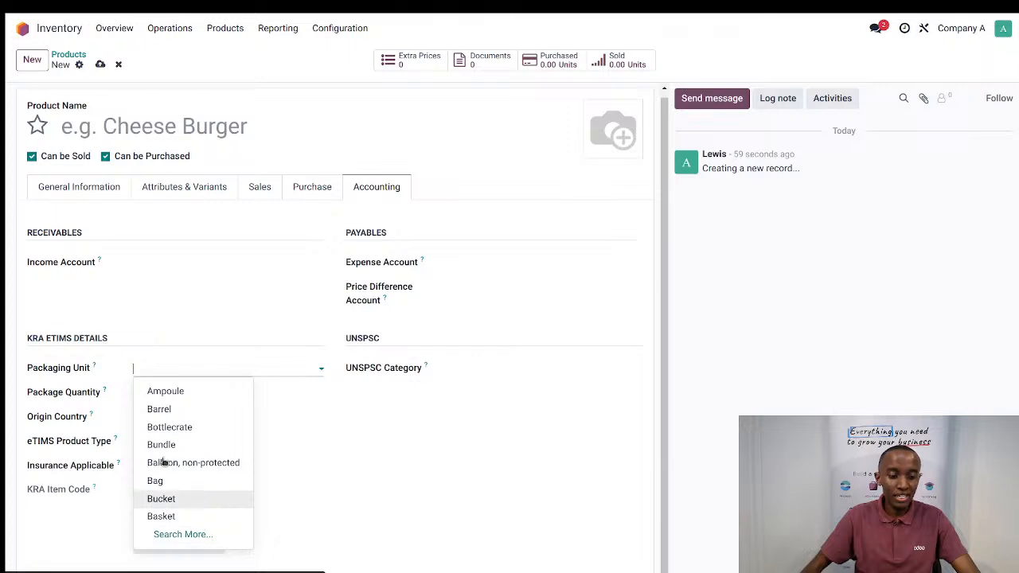
pyautogui.write('net')
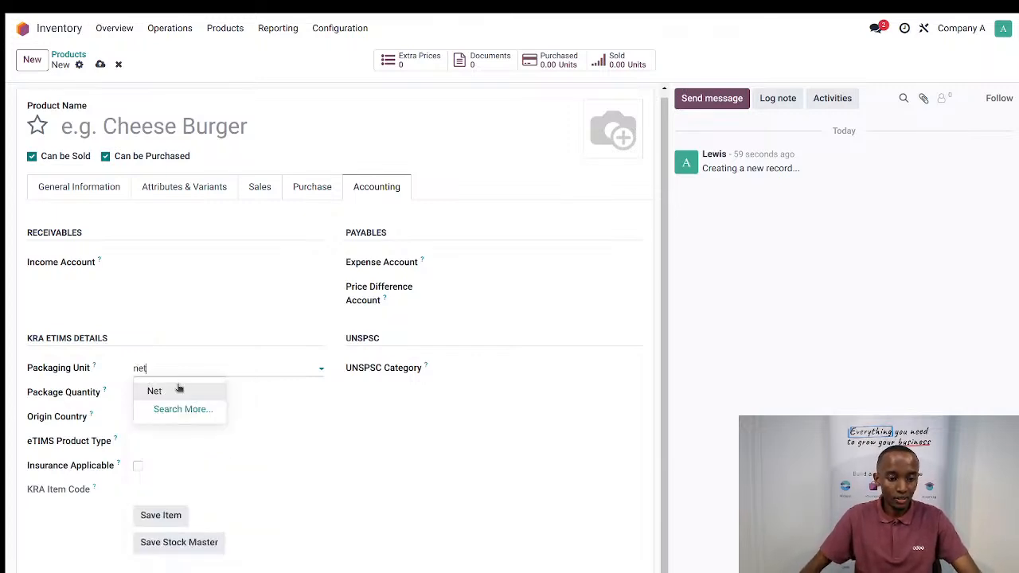
pyautogui.click(179, 390)
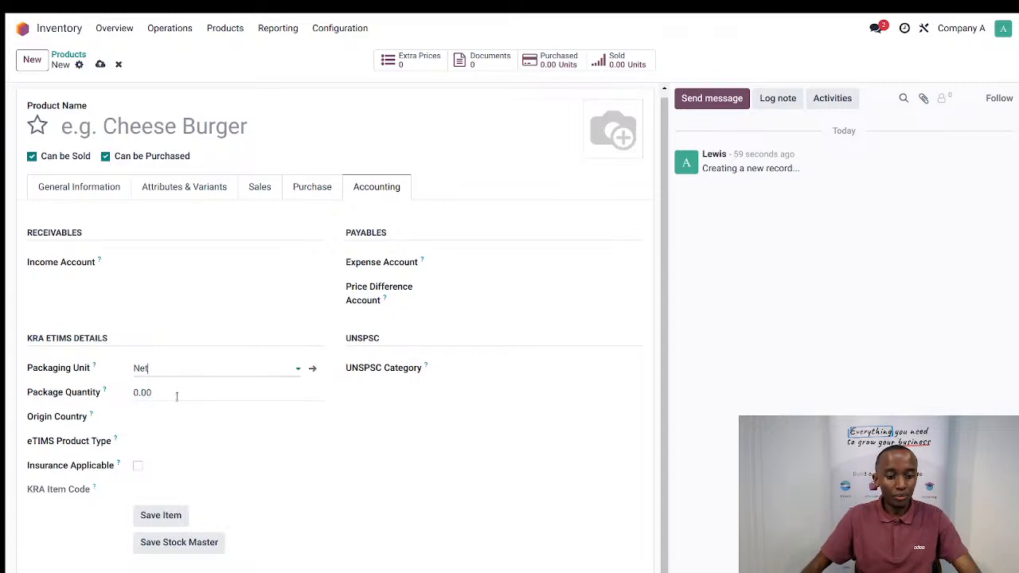
pyautogui.click(176, 392)
pyautogui.write('1')
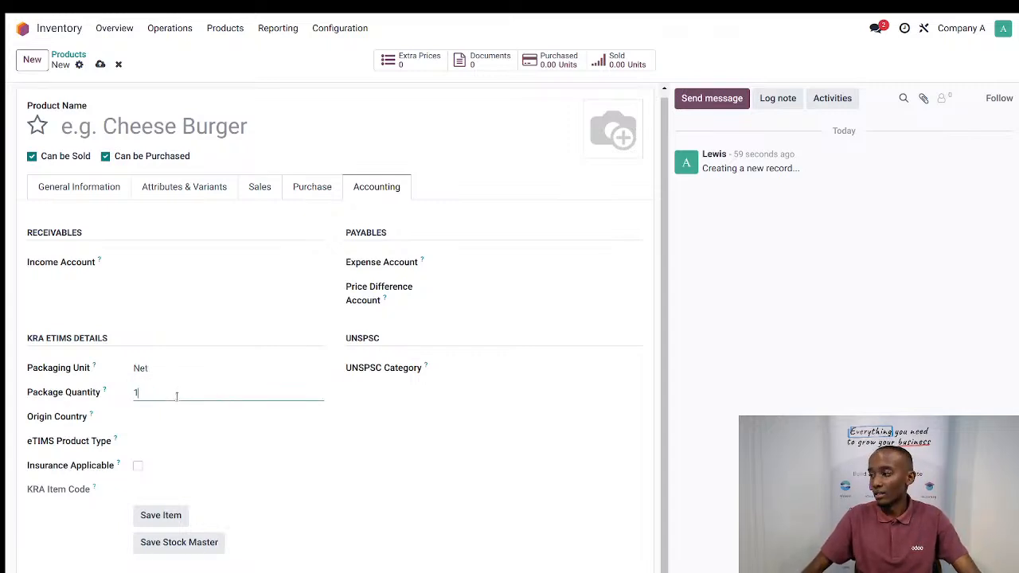
pyautogui.click(484, 485)
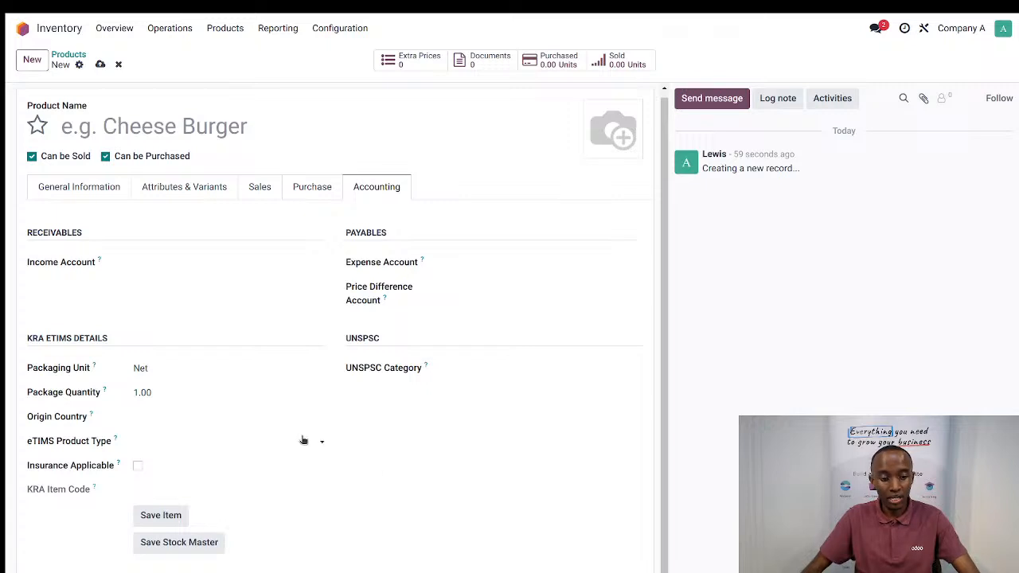
# - Complete the product's eTIMS details with origin country Kenya, product type Service and UNSPSC category 01010101 Does not exist in the catalog
pyautogui.click(202, 418)
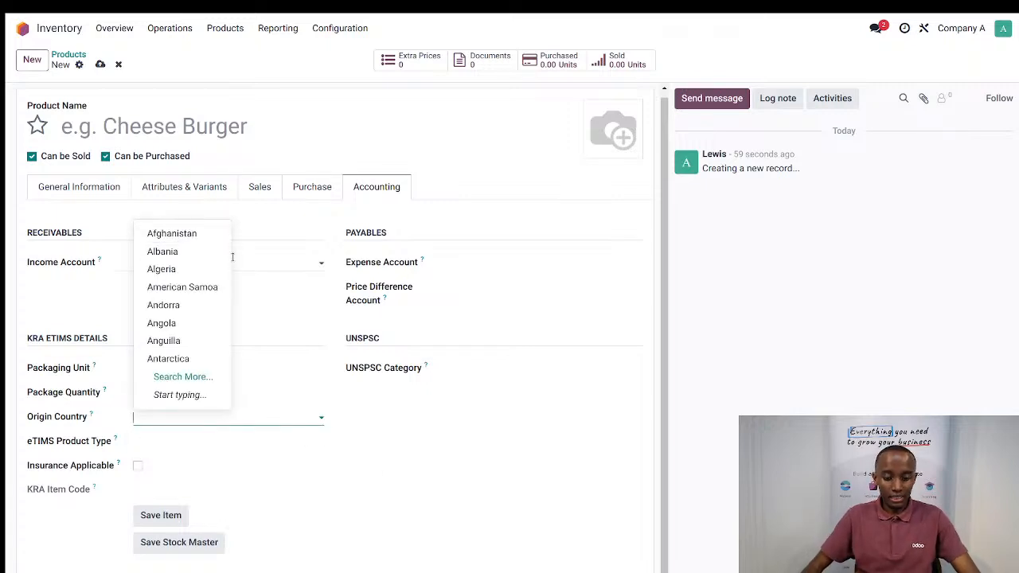
pyautogui.write('keny')
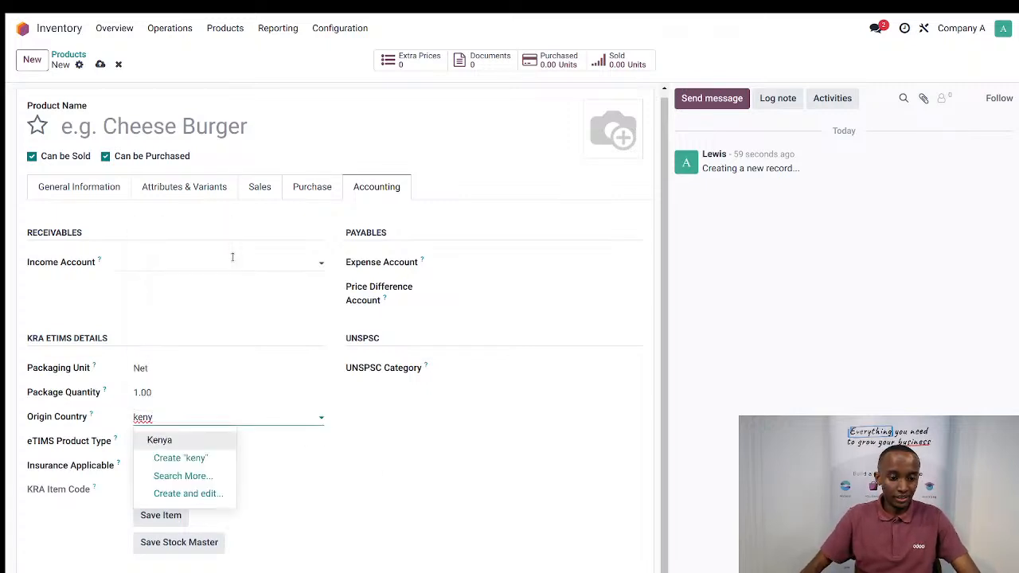
pyautogui.click(176, 440)
pyautogui.click(170, 449)
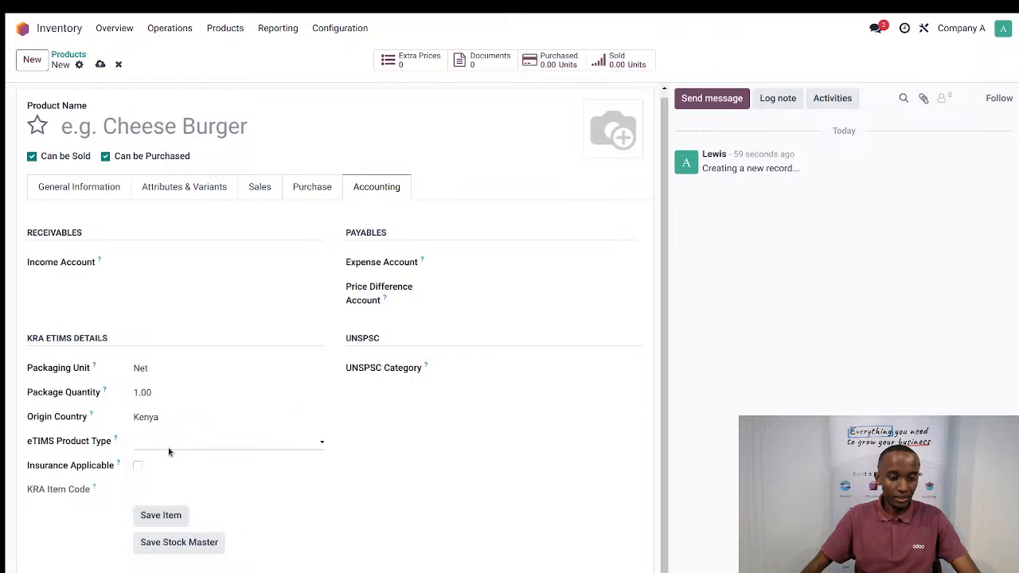
pyautogui.click(169, 500)
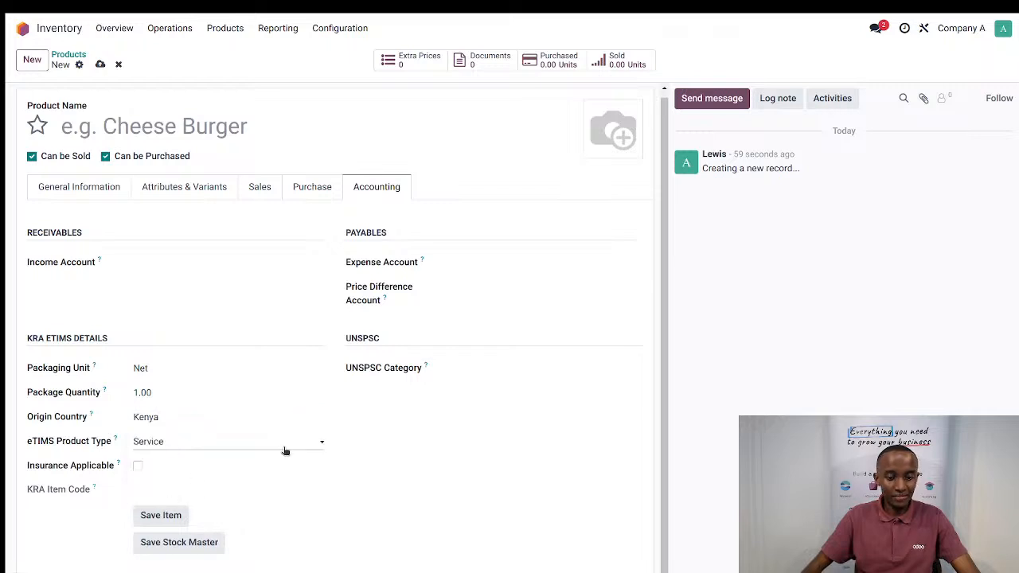
pyautogui.click(499, 363)
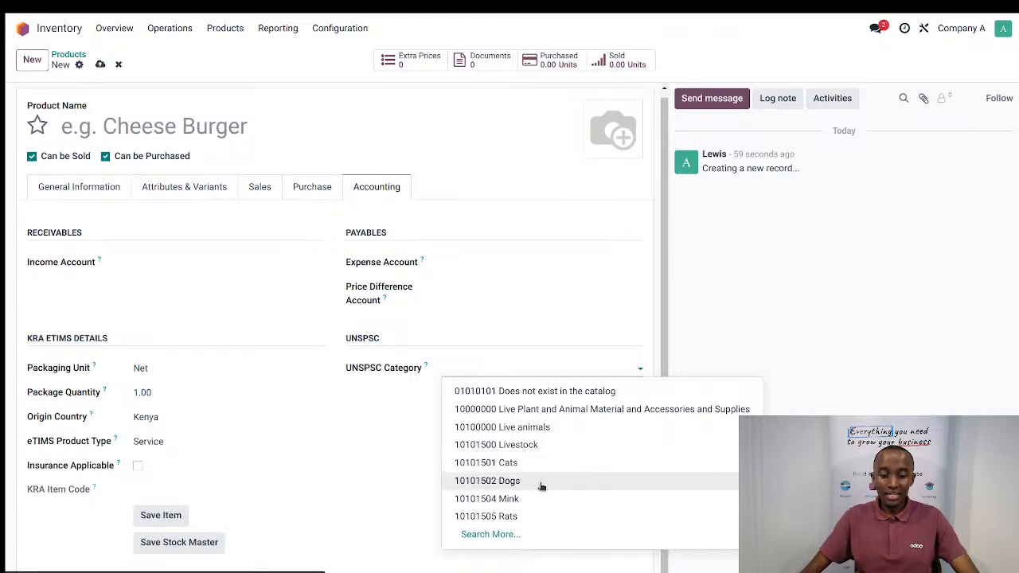
pyautogui.click(548, 391)
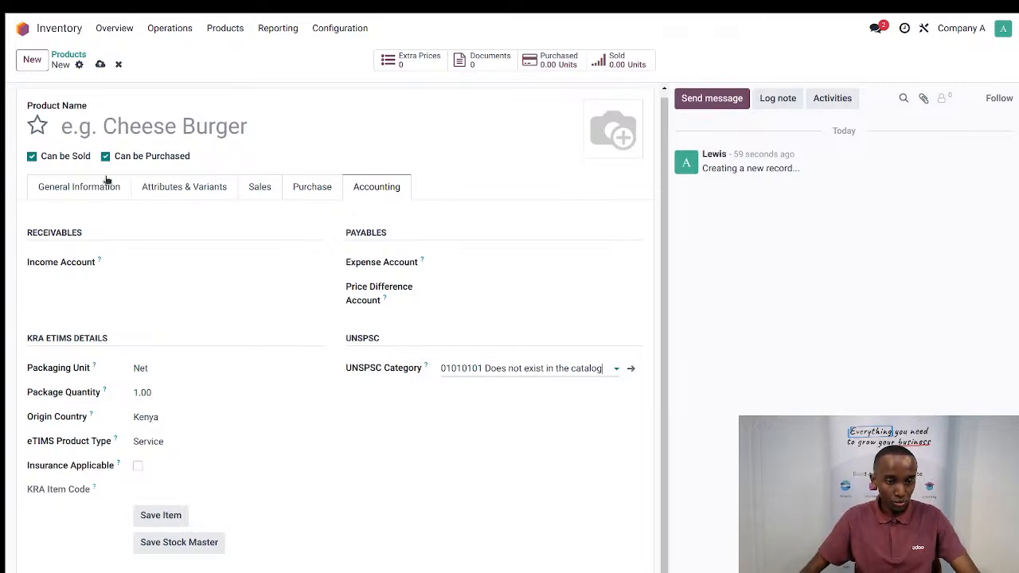
# - Name the new service product Software Implementation and save its record
pyautogui.click(87, 128)
pyautogui.write('Spftwar')
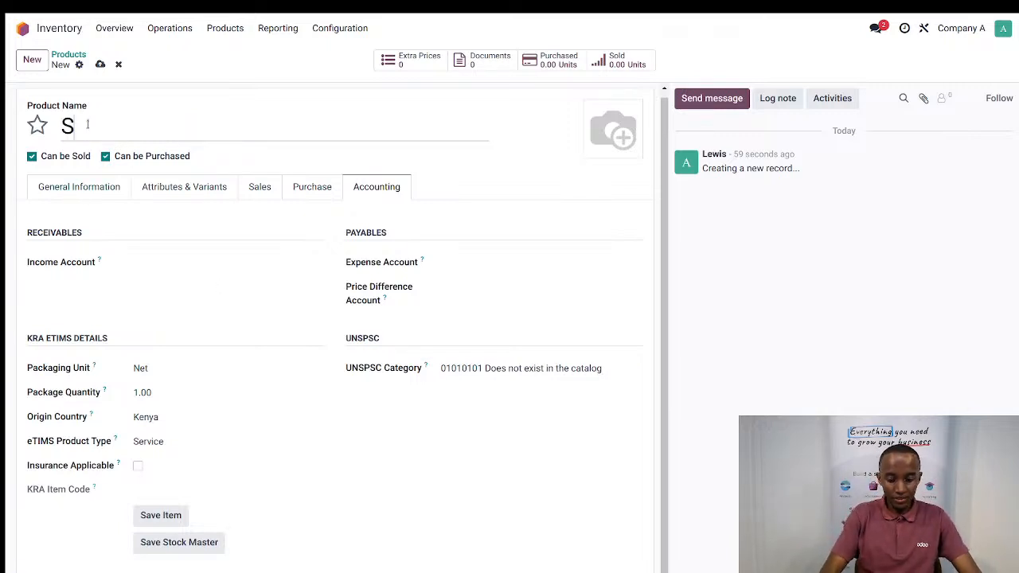
pyautogui.press('BackSpace')
pyautogui.press('BackSpace')
pyautogui.press('BackSpace')
pyautogui.press('BackSpace')
pyautogui.press('BackSpace')
pyautogui.press('BackSpace')
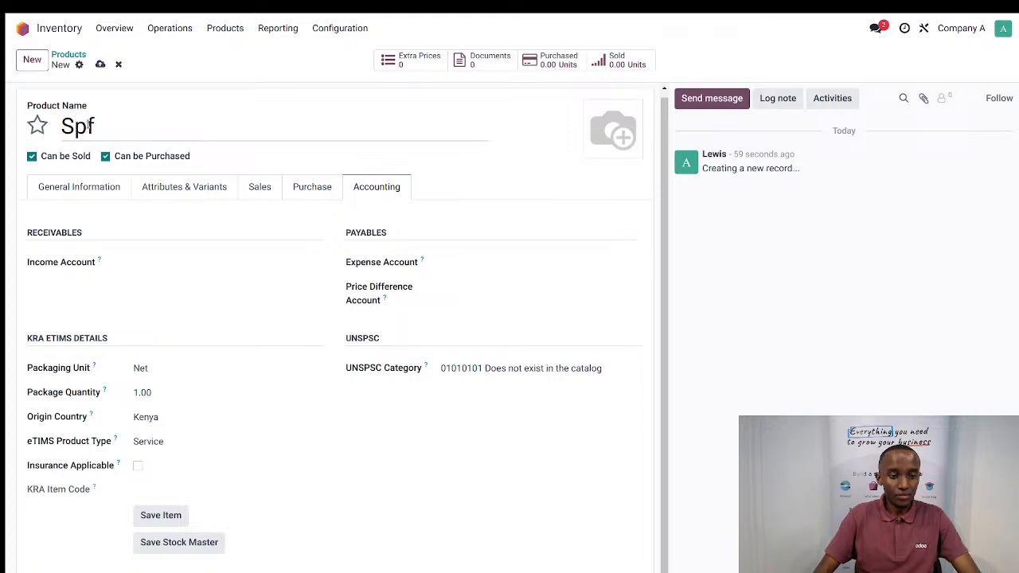
pyautogui.write('oftware ')
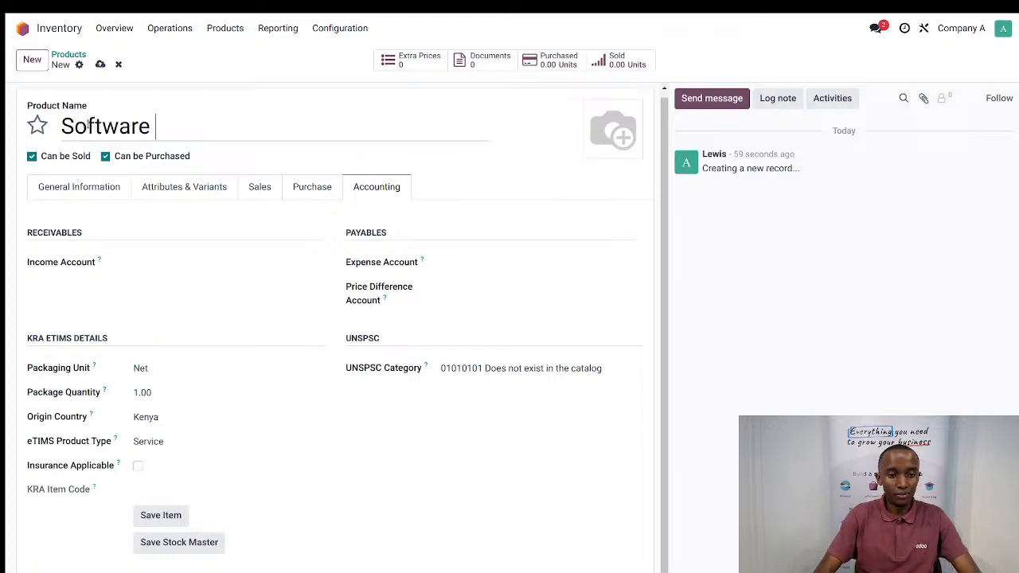
pyautogui.write('Impleme')
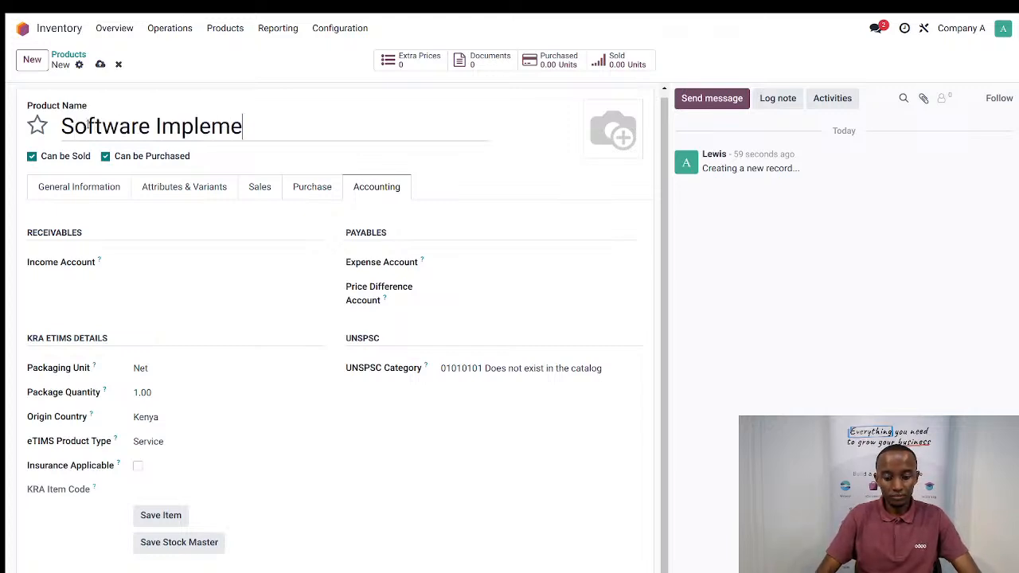
pyautogui.write('ntation')
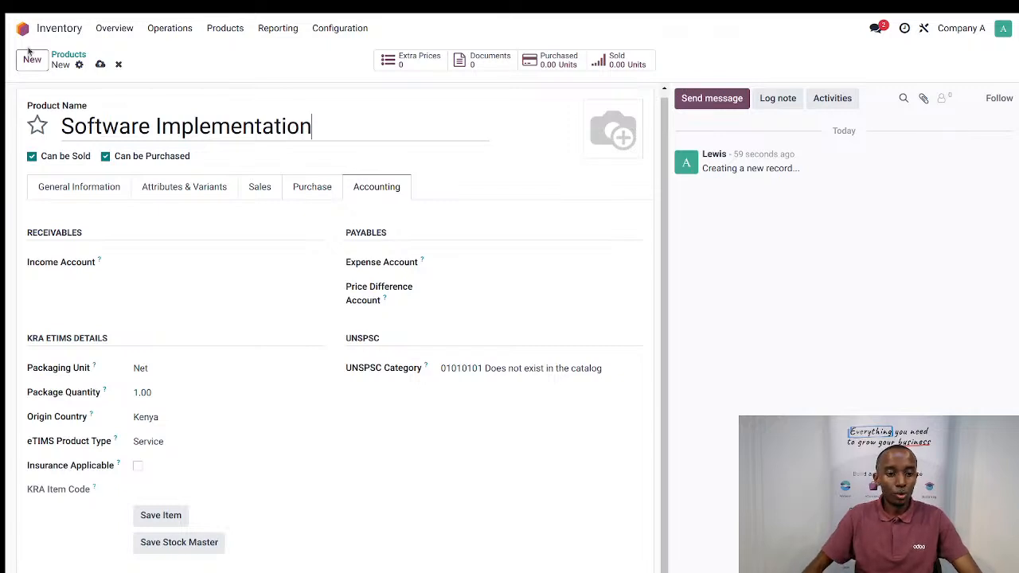
pyautogui.click(100, 65)
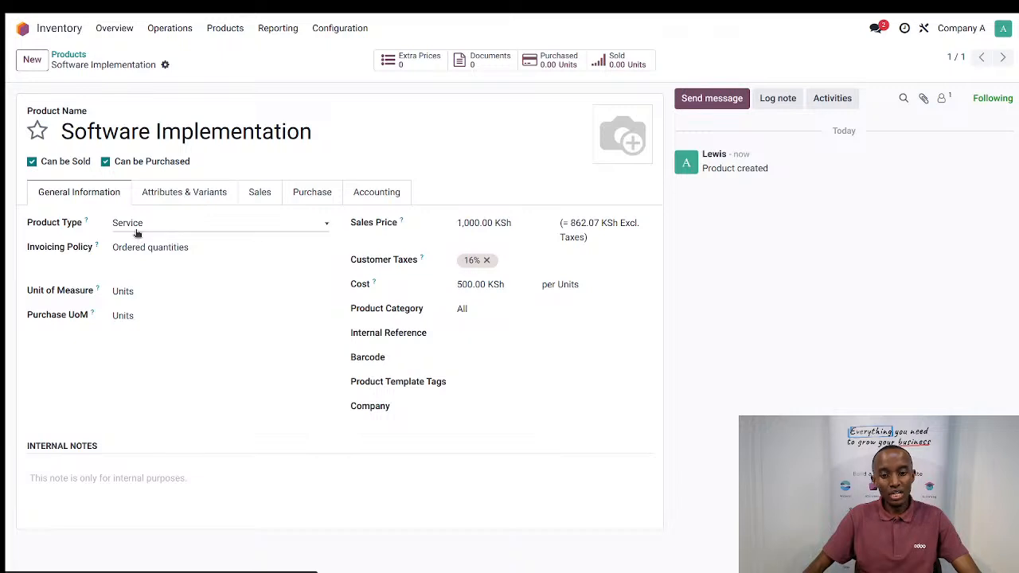
# - Try to register the Software Implementation item with KRA eTIMS, then return to its general information
pyautogui.click(388, 193)
pyautogui.scroll(-1, 222, 442)
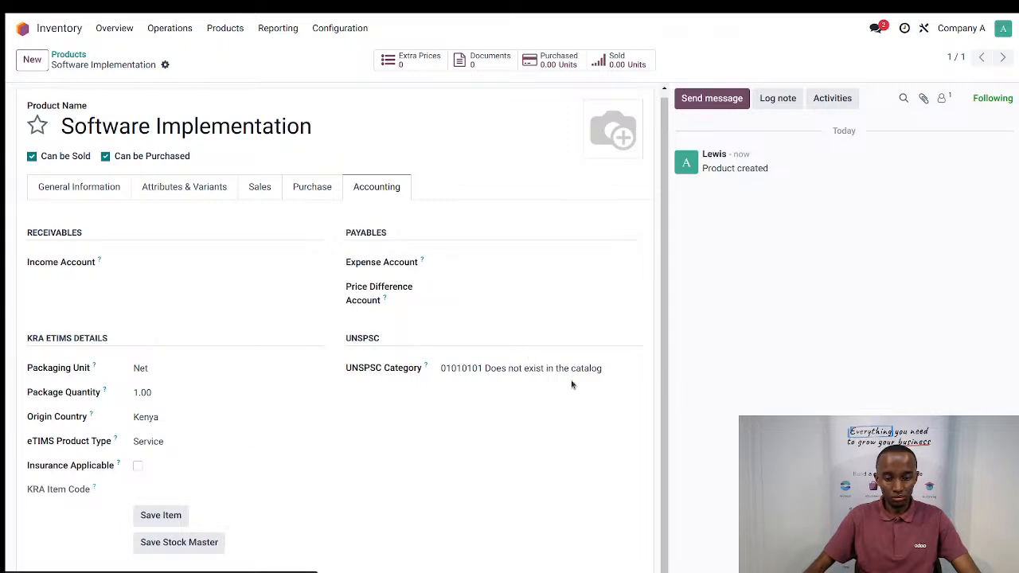
pyautogui.click(160, 516)
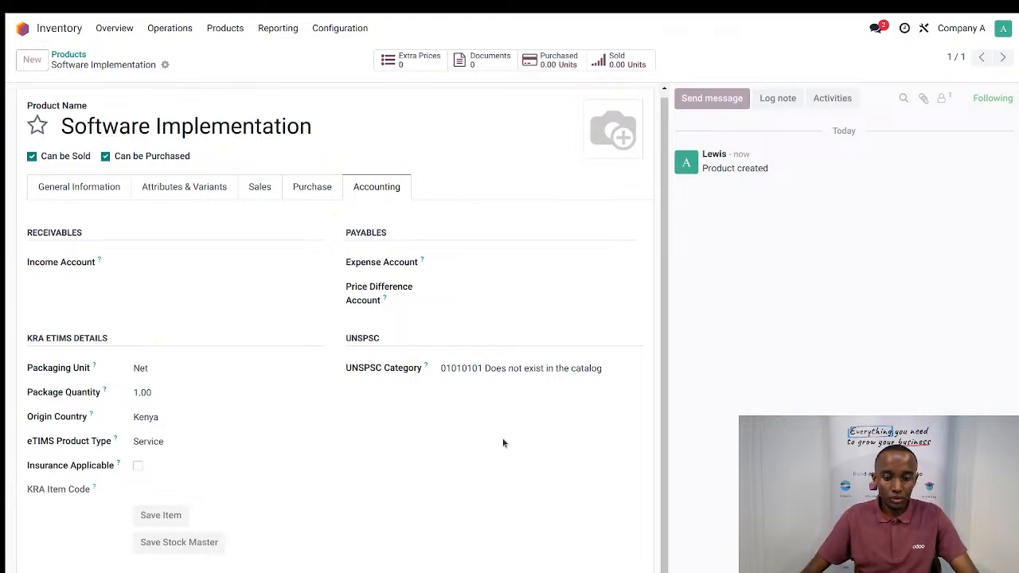
pyautogui.scroll(1, 461, 445)
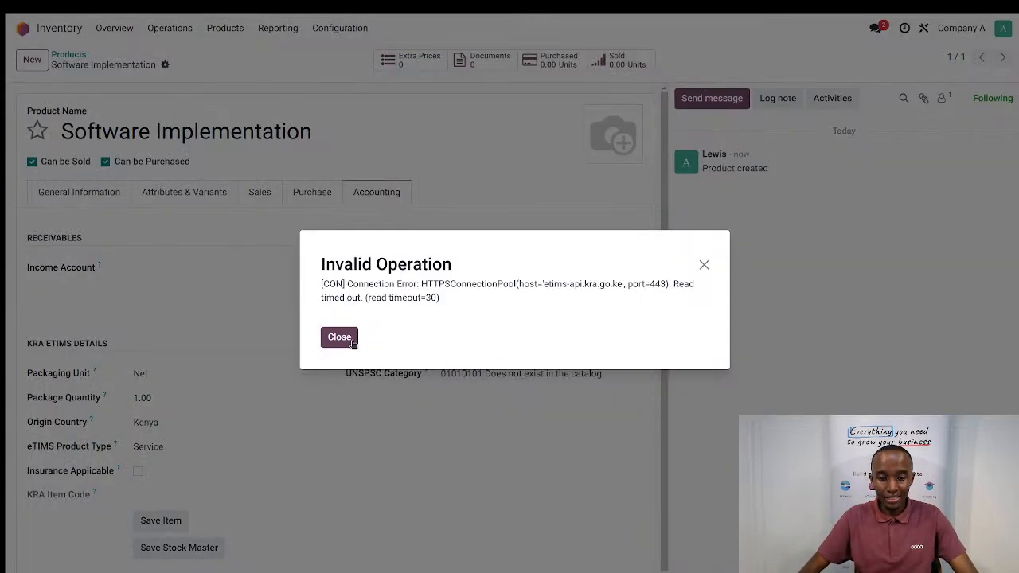
pyautogui.click(350, 343)
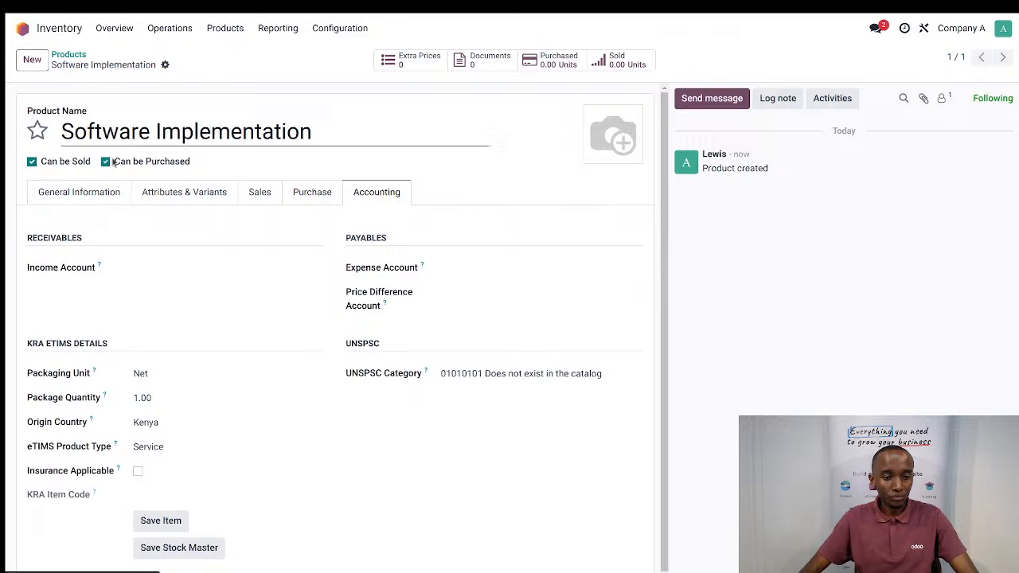
pyautogui.click(91, 195)
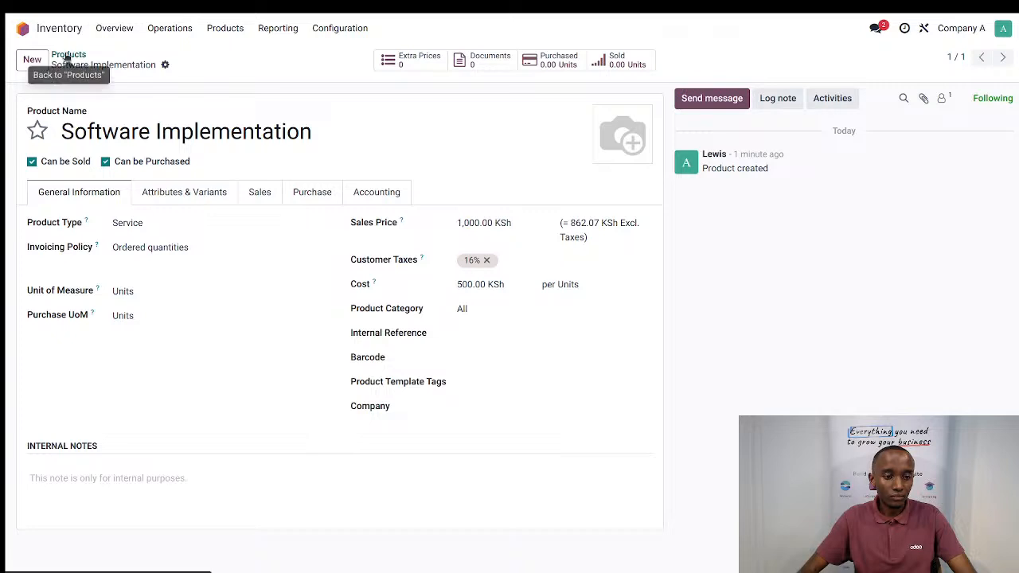
# - Switch to the Accounting app
pyautogui.click(24, 30)
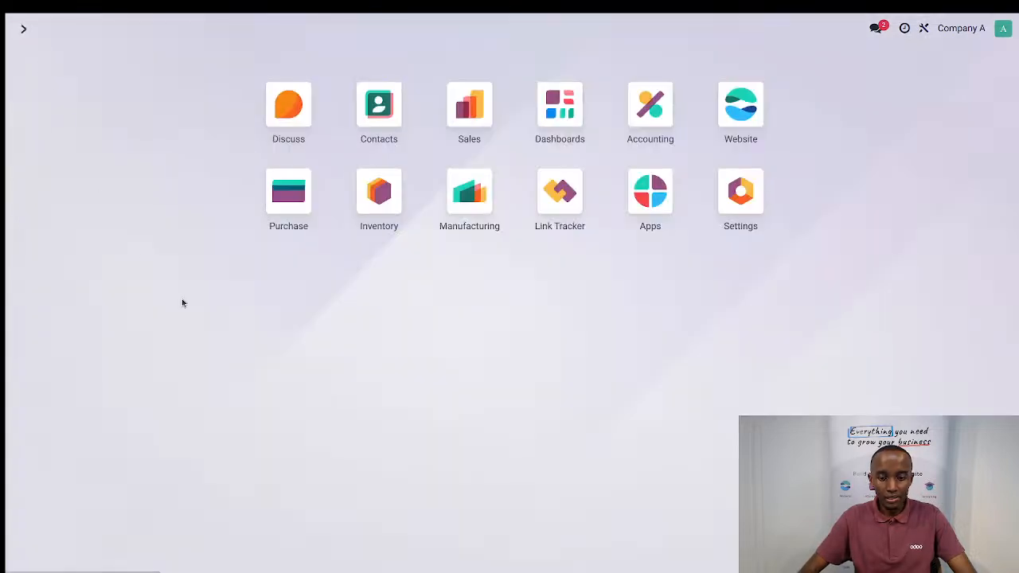
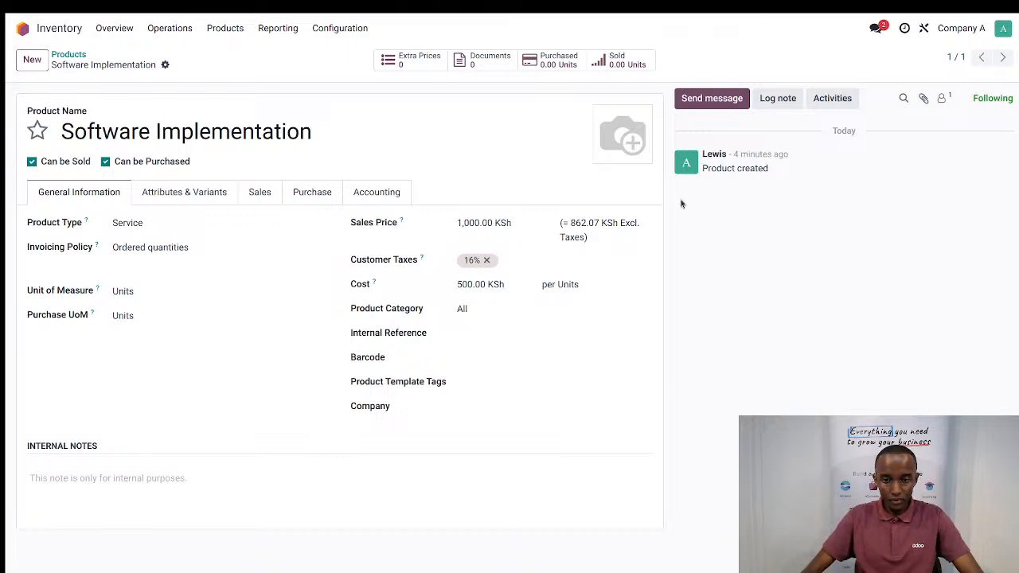
pyautogui.click(22, 28)
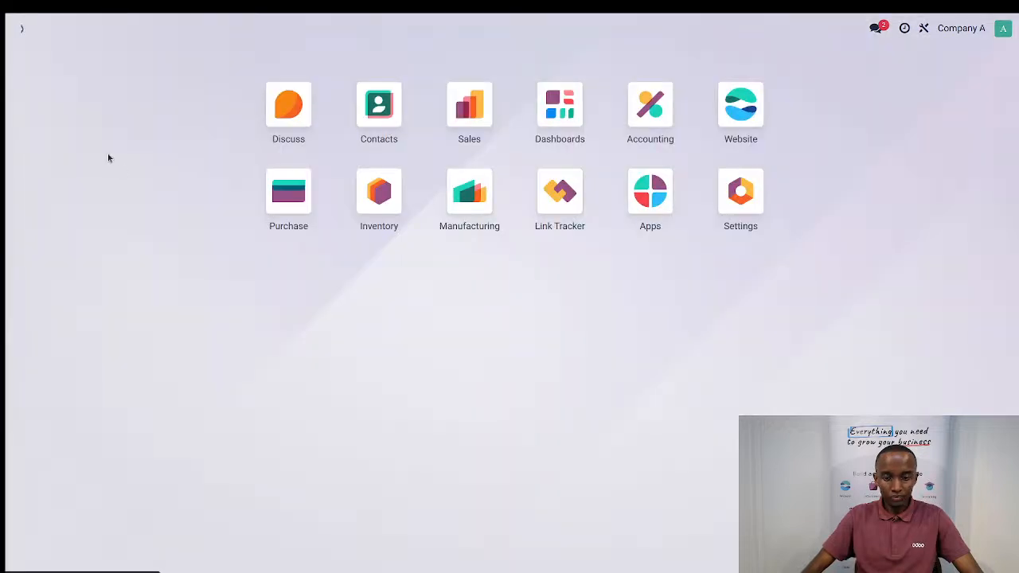
pyautogui.write('acco')
pyautogui.press('Return')
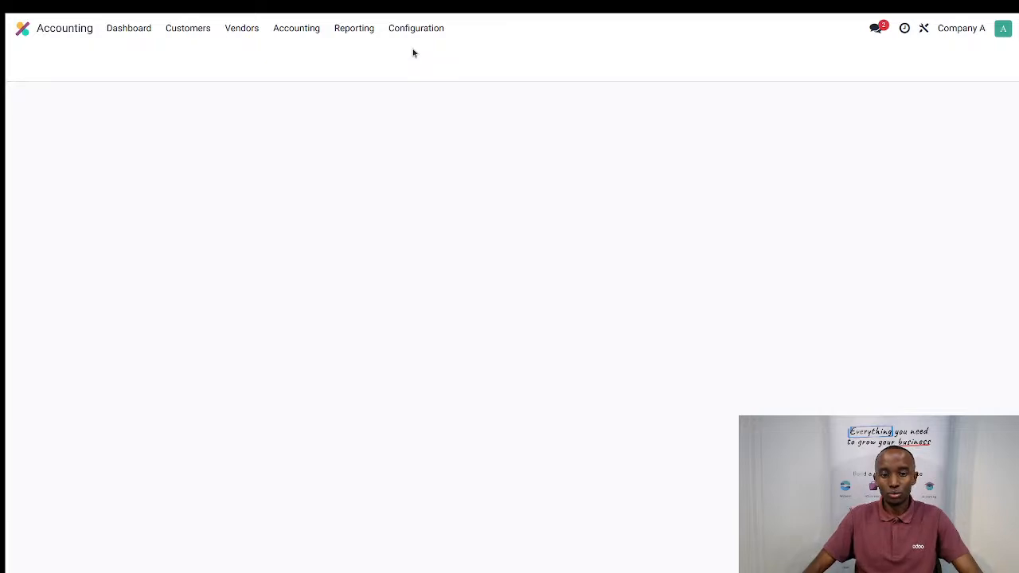
# - Open the list of configured taxes and view the definition of the 16% sales tax
pyautogui.click(420, 26)
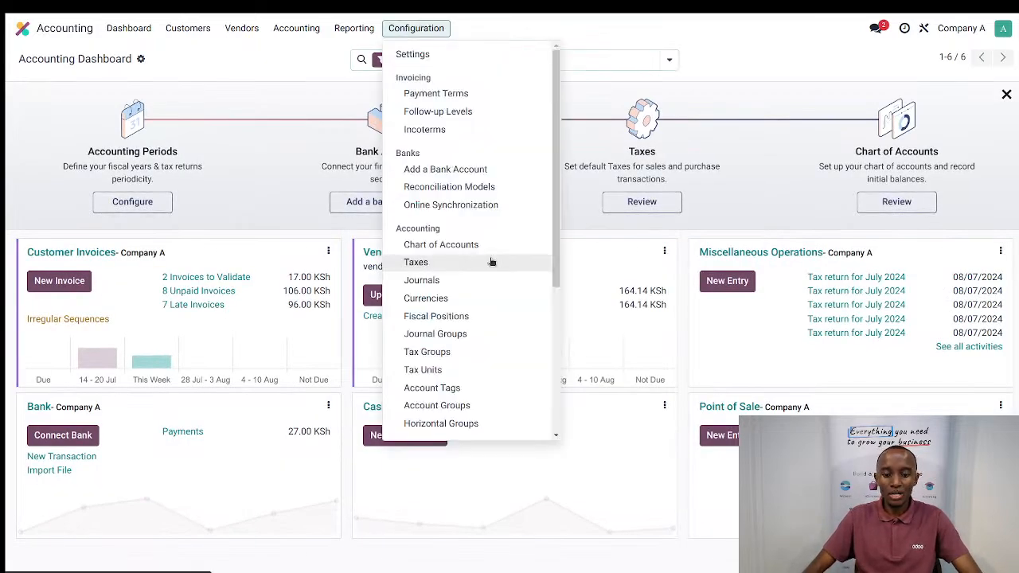
pyautogui.scroll(-2, 474, 278)
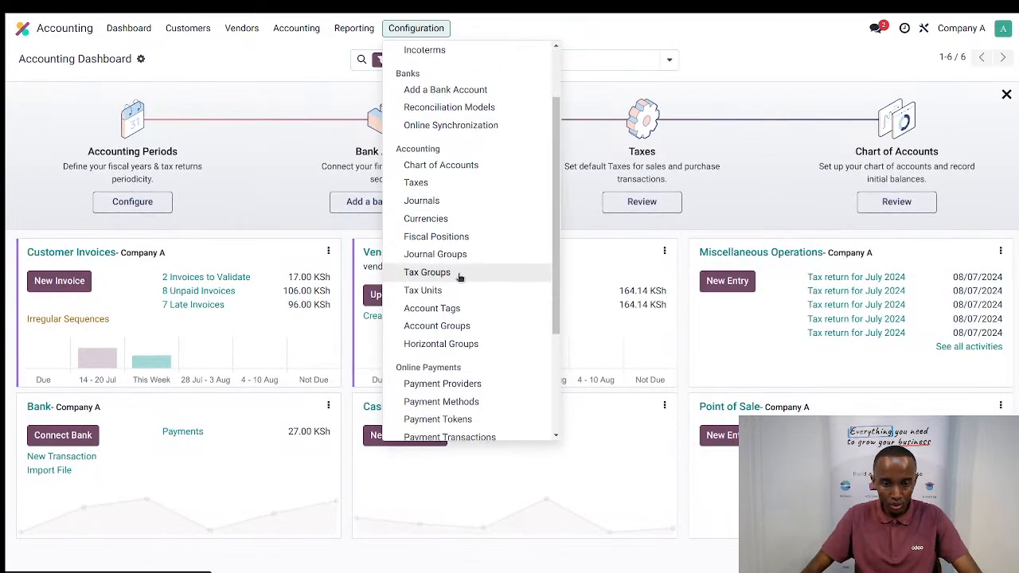
pyautogui.click(428, 179)
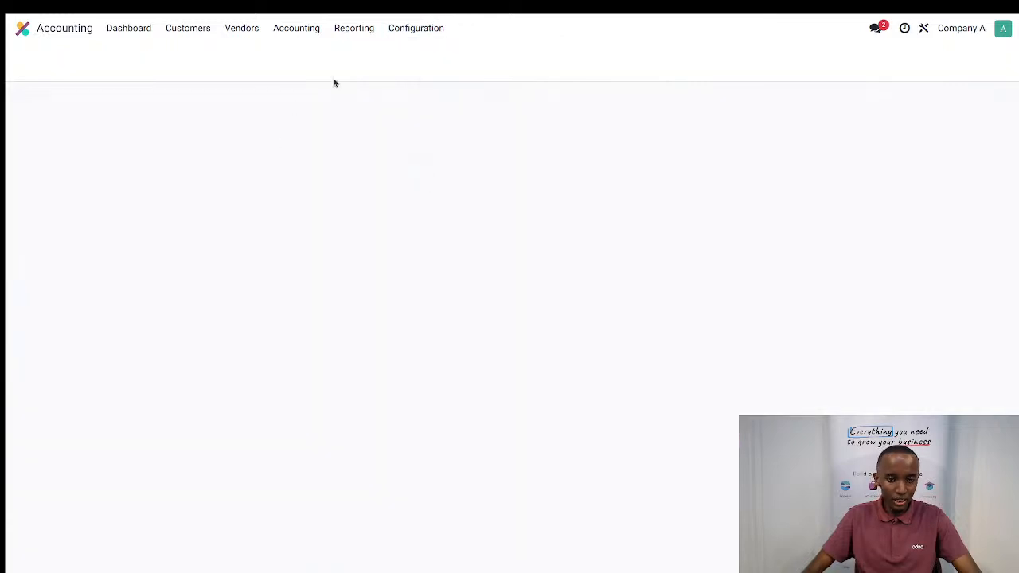
pyautogui.click(112, 120)
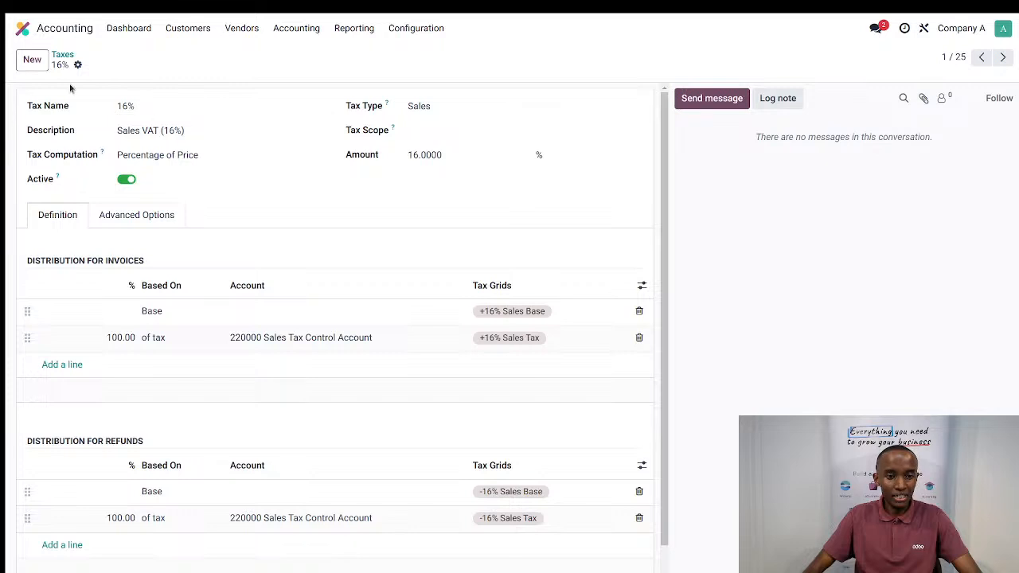
pyautogui.click(62, 55)
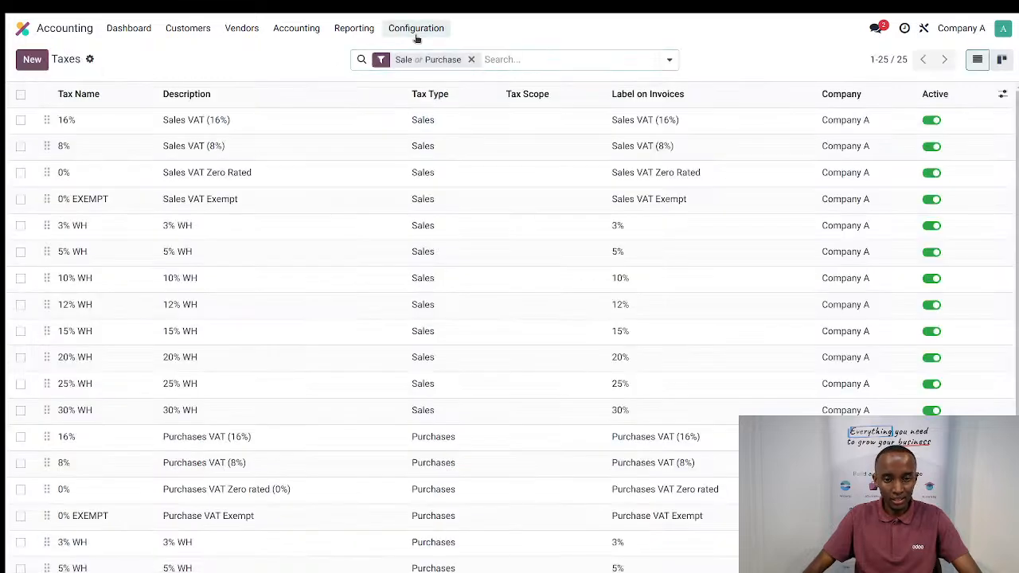
# - Open the tax groups configuration to review the payable and receivable accounts of each group
pyautogui.click(415, 28)
pyautogui.scroll(-2, 482, 386)
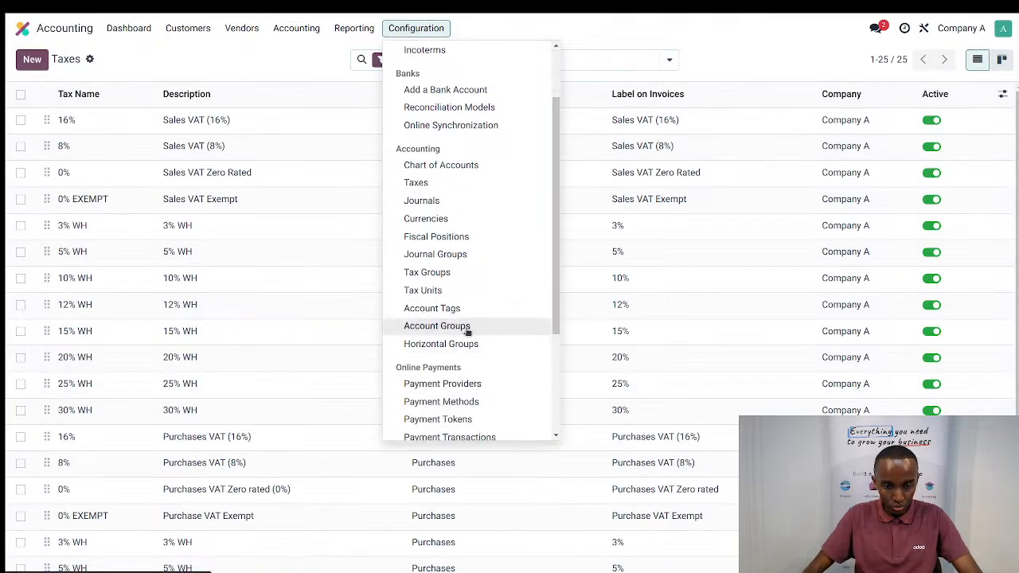
pyautogui.click(445, 281)
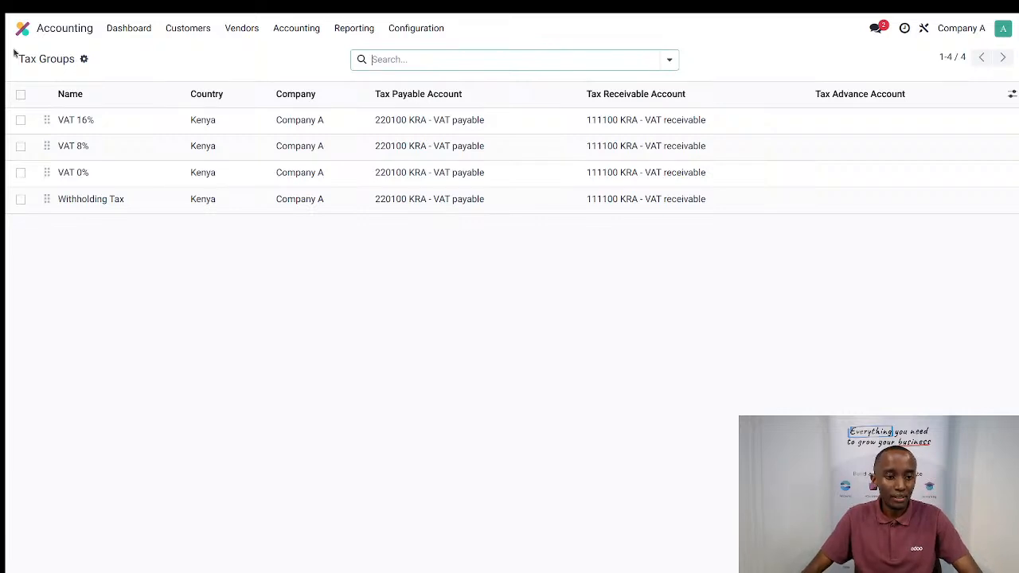
# - Open the KRA eTIMS list of KE OSCU codes and group it by code type
pyautogui.click(176, 29)
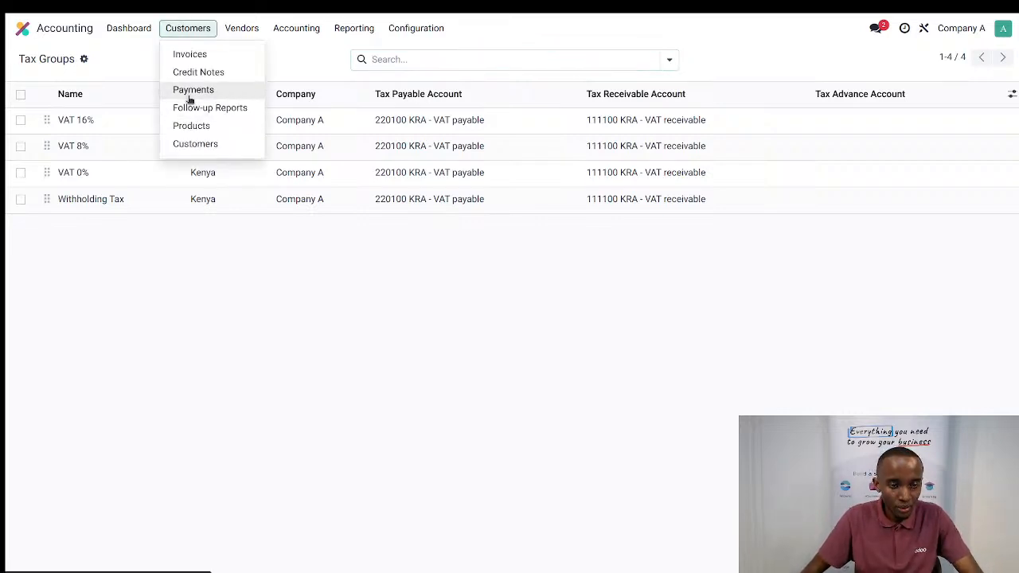
pyautogui.click(410, 31)
pyautogui.scroll(-5, 509, 430)
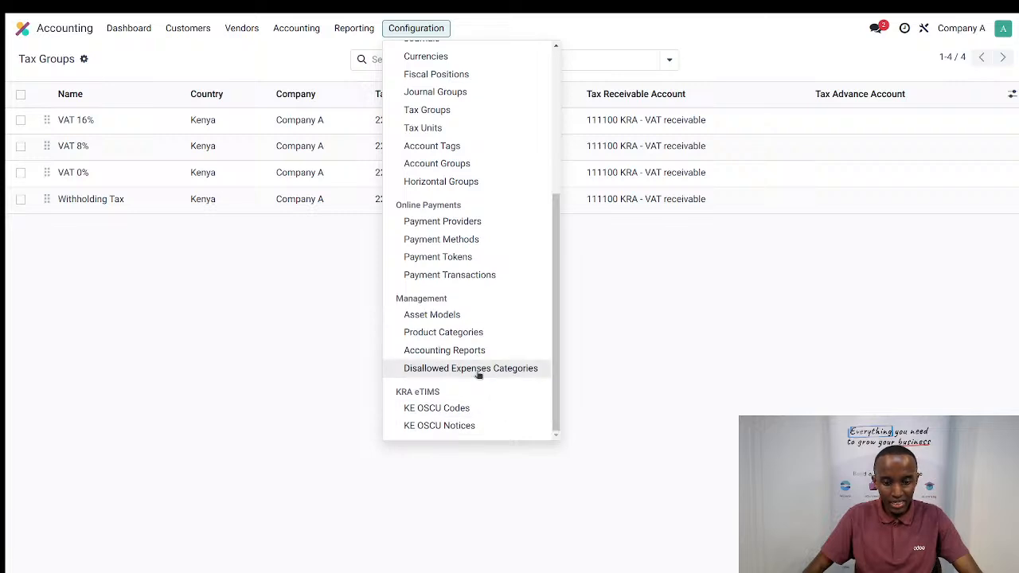
pyautogui.click(436, 408)
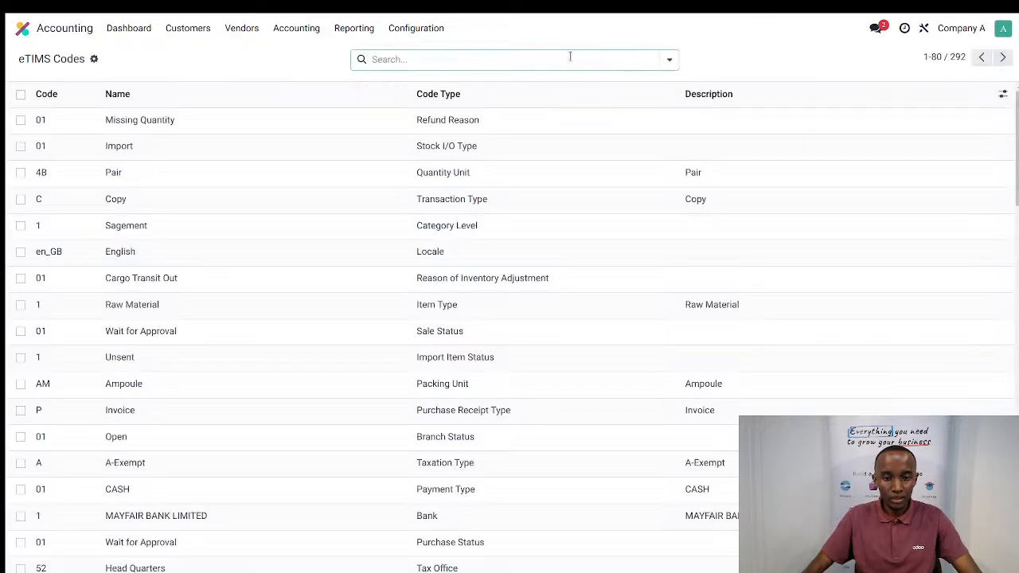
pyautogui.click(668, 59)
pyautogui.click(490, 116)
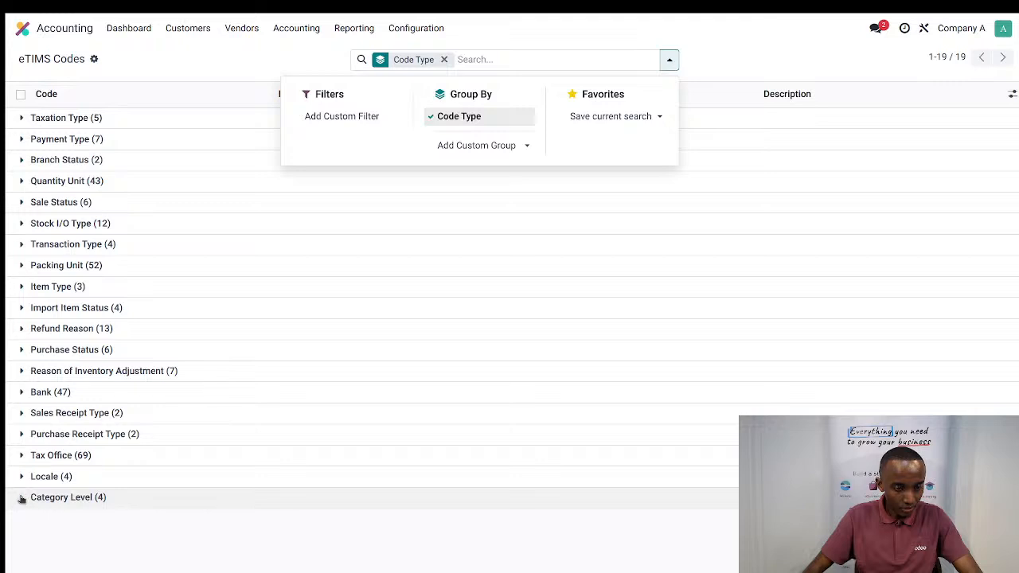
pyautogui.click(80, 552)
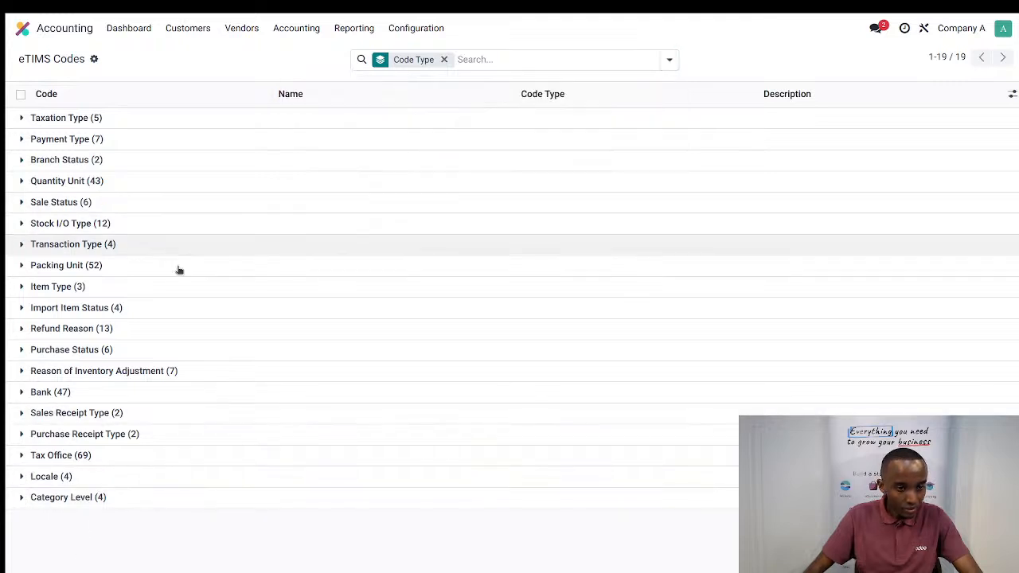
# - Inspect the codes in the Tax Office and Locale groups
pyautogui.click(22, 456)
pyautogui.click(21, 457)
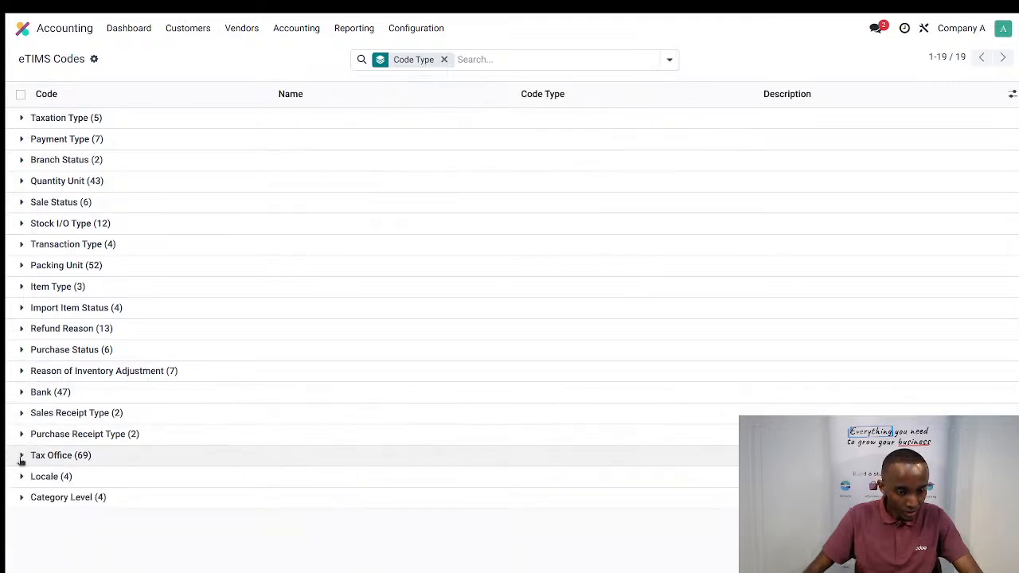
pyautogui.click(22, 478)
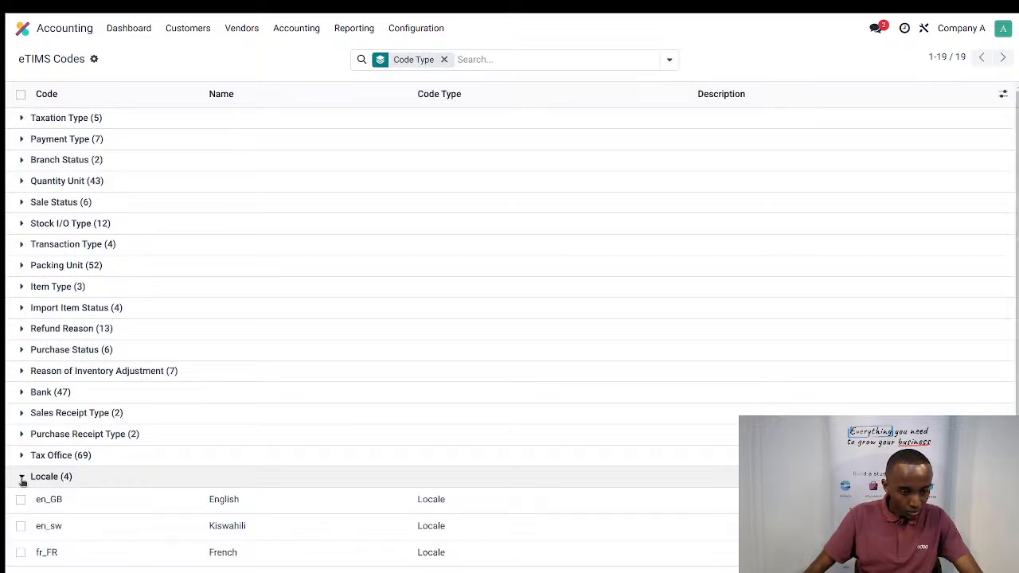
# - Collapse the Locale group and inspect the eTIMS codes in the Taxation Type group
pyautogui.click(22, 477)
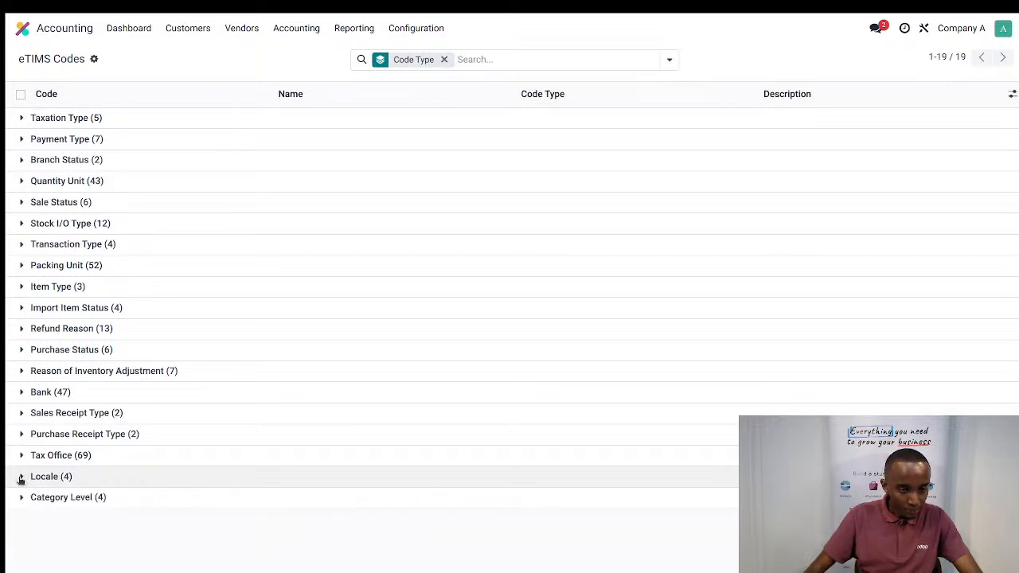
pyautogui.click(21, 118)
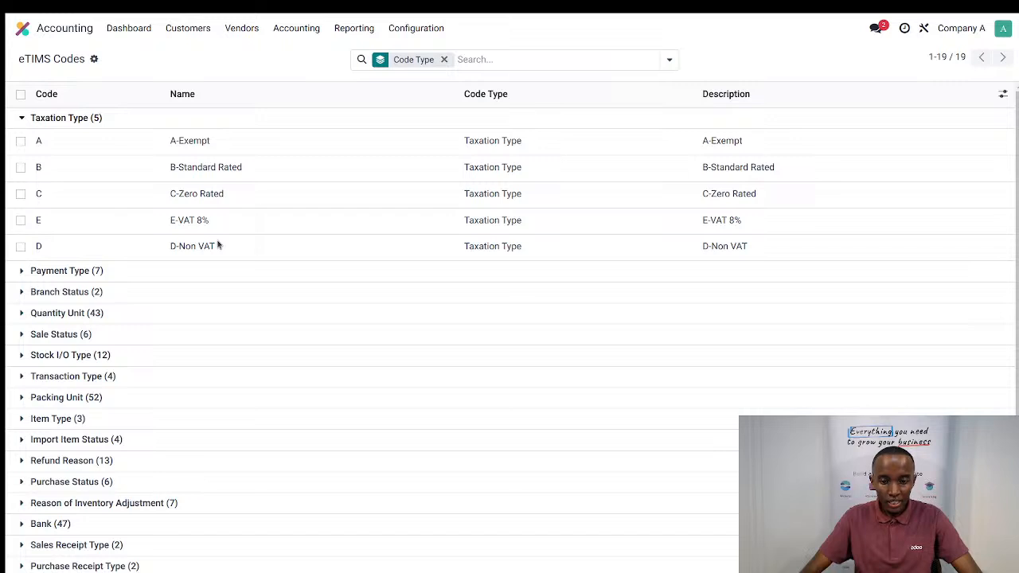
# - Open the Apps catalogue and view the apps list update dialog, closing it without running the update
pyautogui.click(26, 29)
pyautogui.click(641, 197)
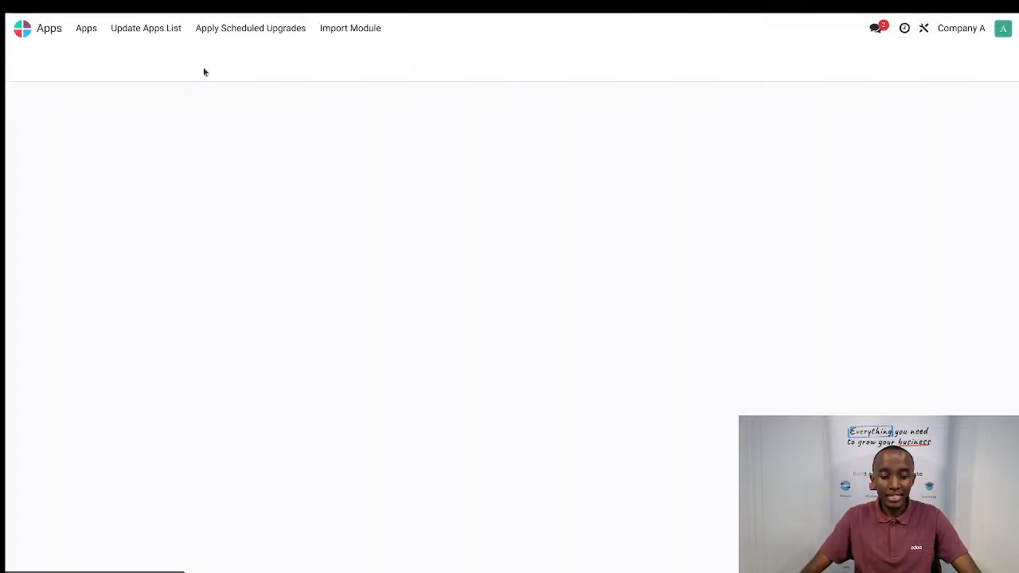
pyautogui.click(156, 29)
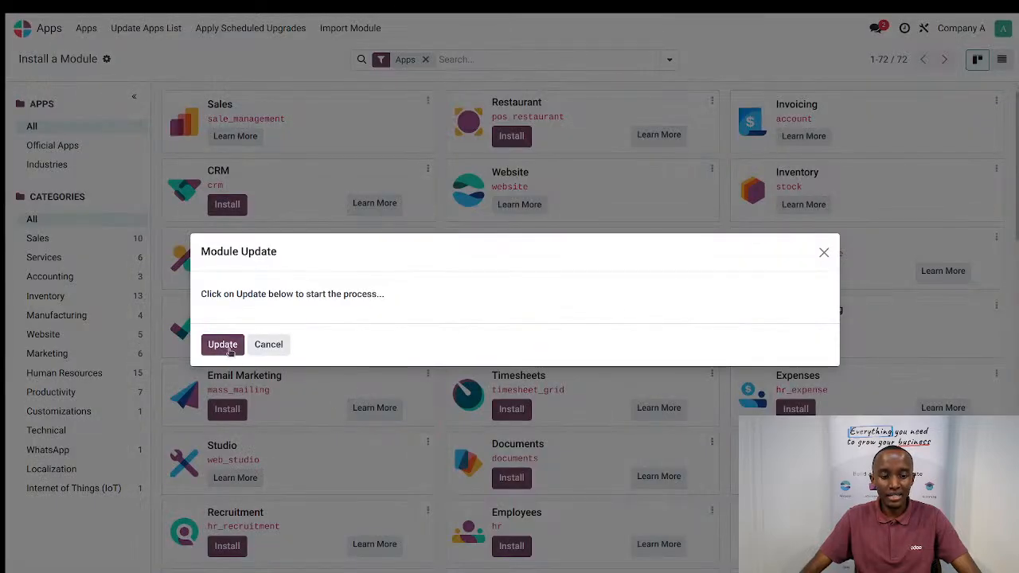
pyautogui.click(824, 252)
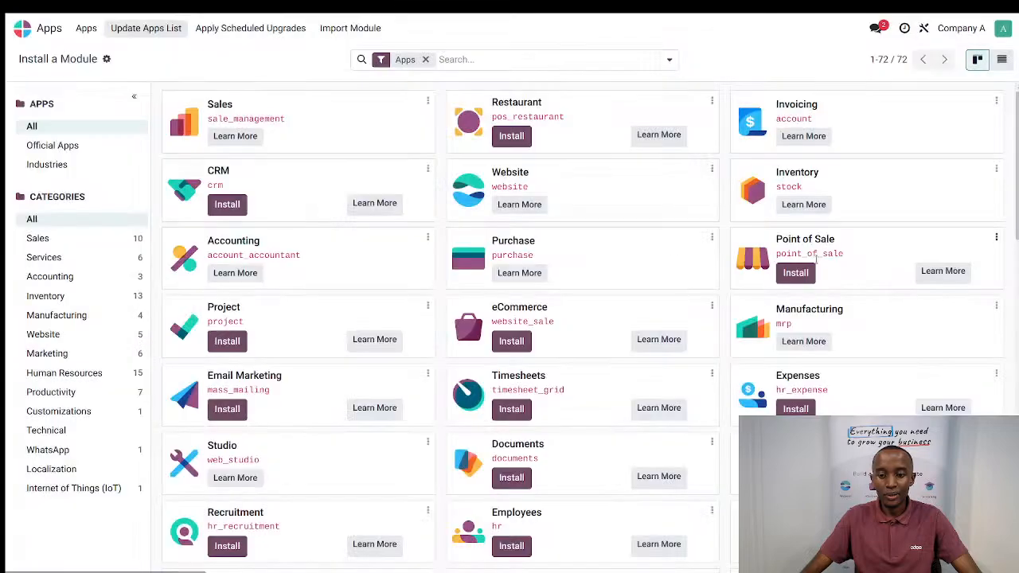
# - Search all modules for "etims" with the Apps filter removed to review the Kenya eTIMS modules, and return to the home screen
pyautogui.click(464, 59)
pyautogui.write('e')
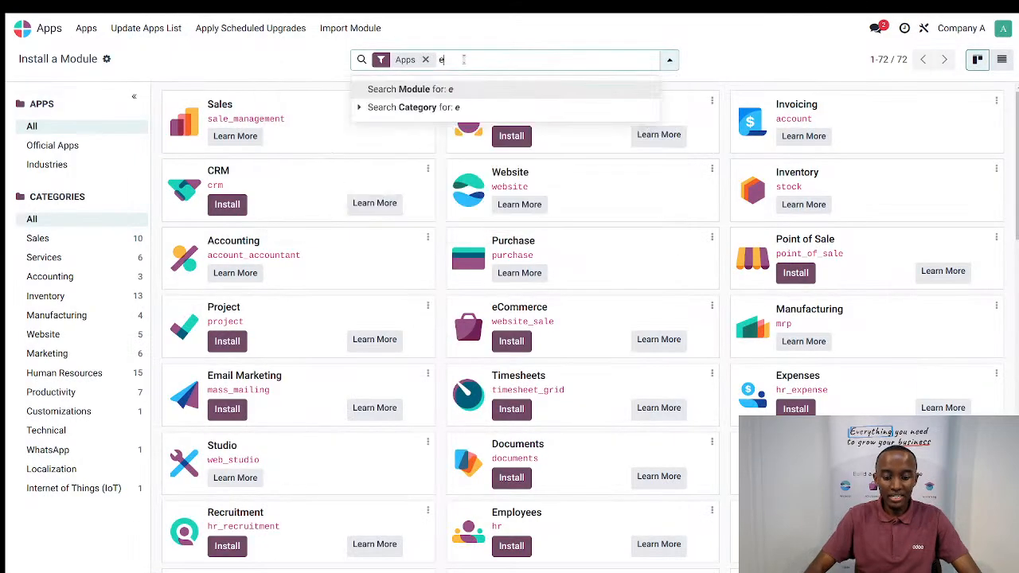
pyautogui.write('tims')
pyautogui.press('Return')
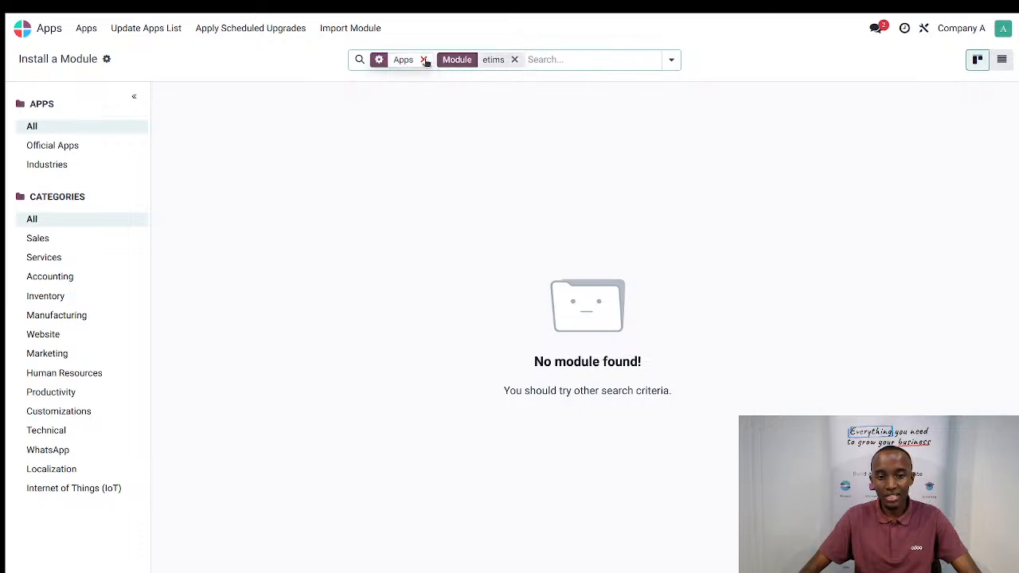
pyautogui.click(424, 61)
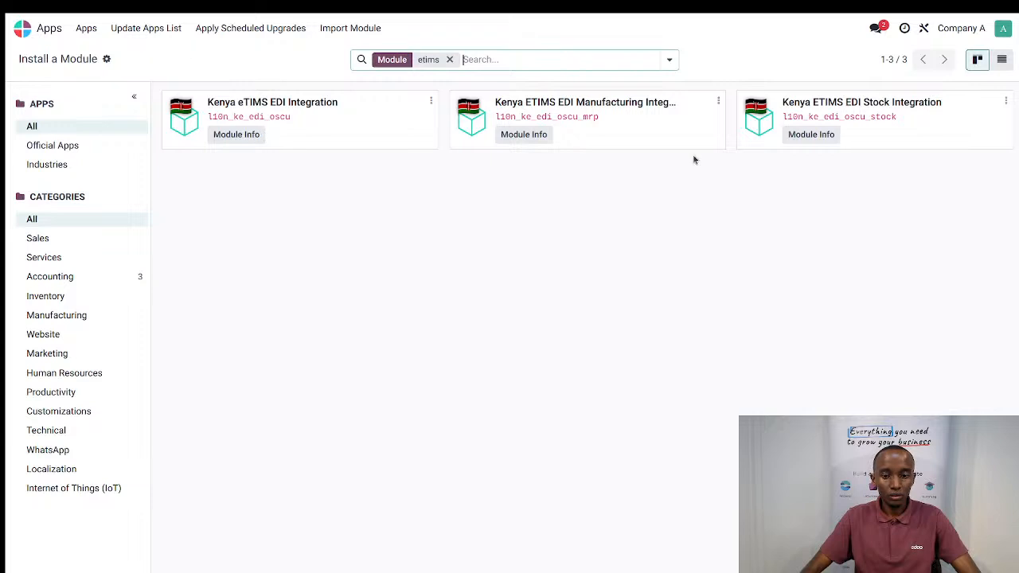
pyautogui.click(28, 31)
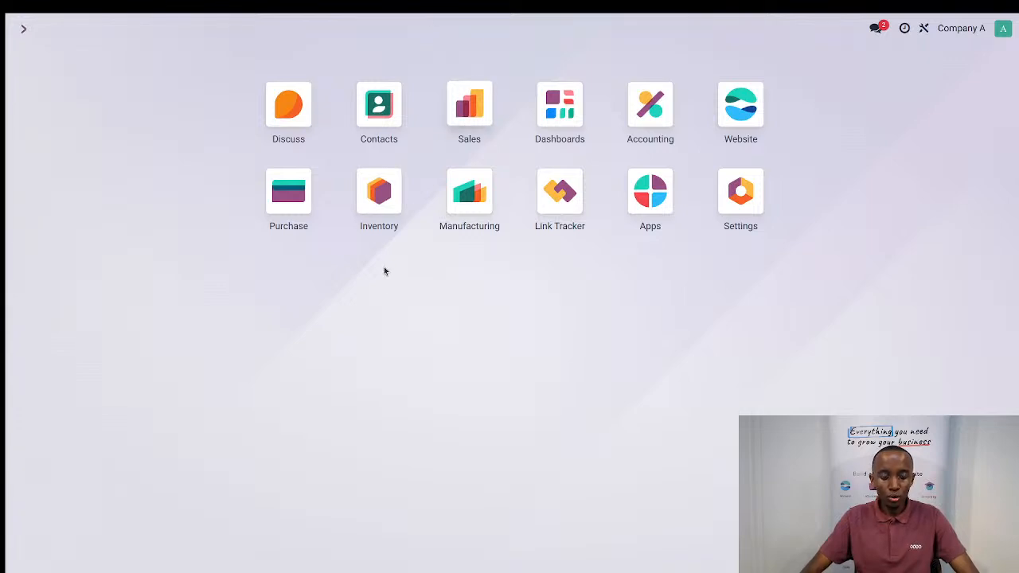
# - Switch to the eTIMS Taxpayer Portal and review the receipt details of the 24/07/2024 invoice under My Receipt
pyautogui.hotkey('ctrl', 'Tab')
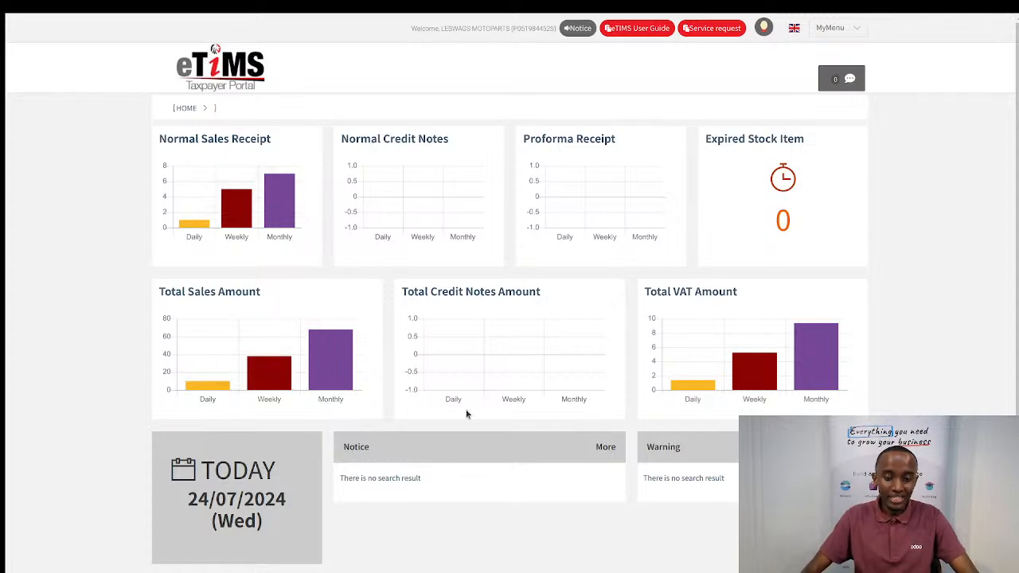
pyautogui.click(762, 27)
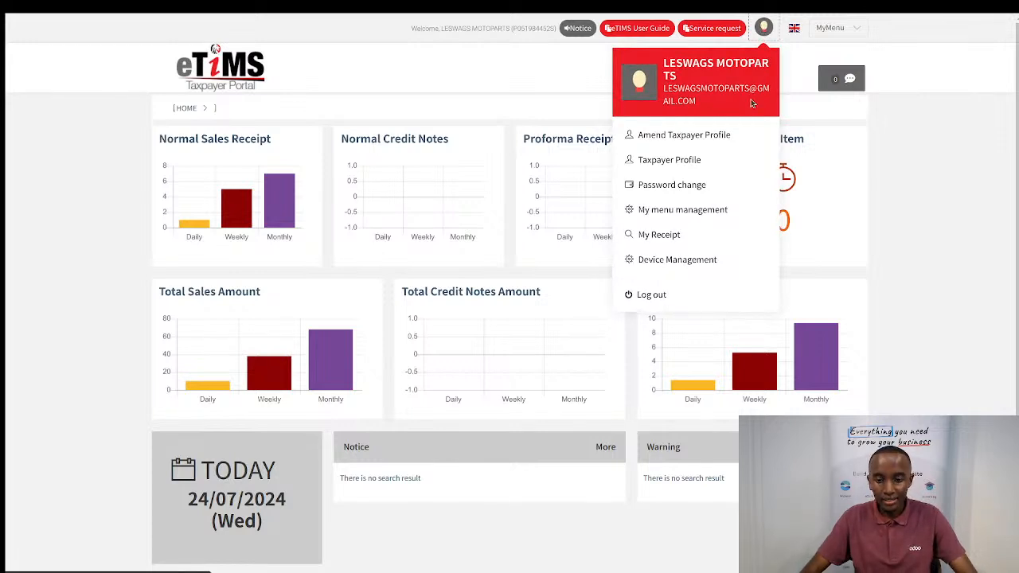
pyautogui.click(661, 235)
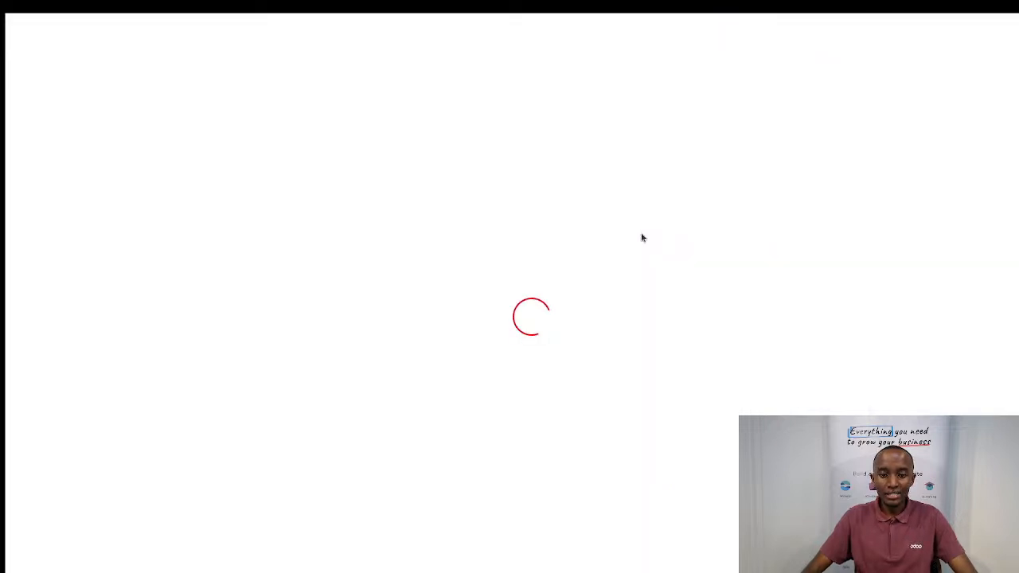
pyautogui.click(523, 322)
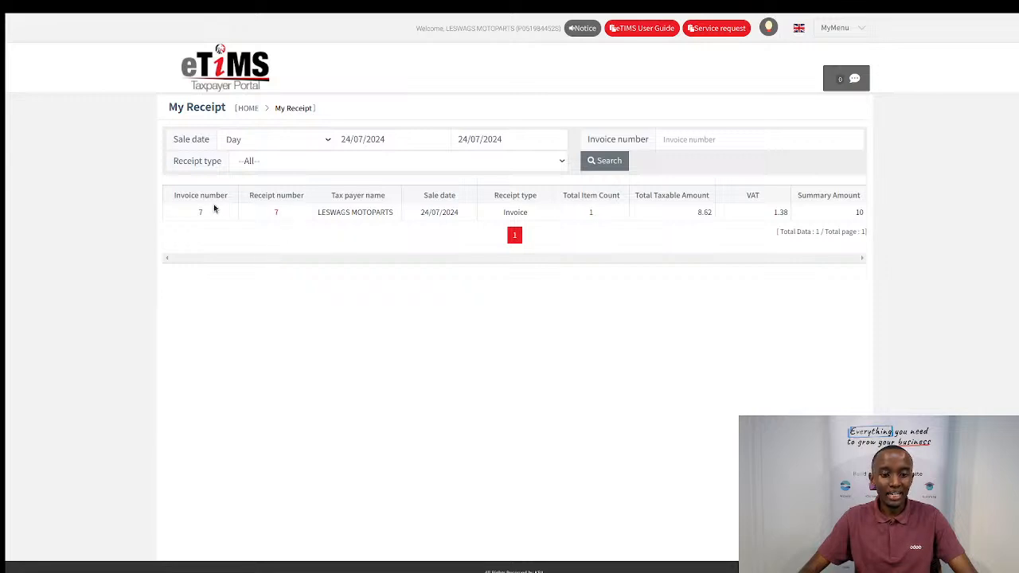
pyautogui.click(277, 211)
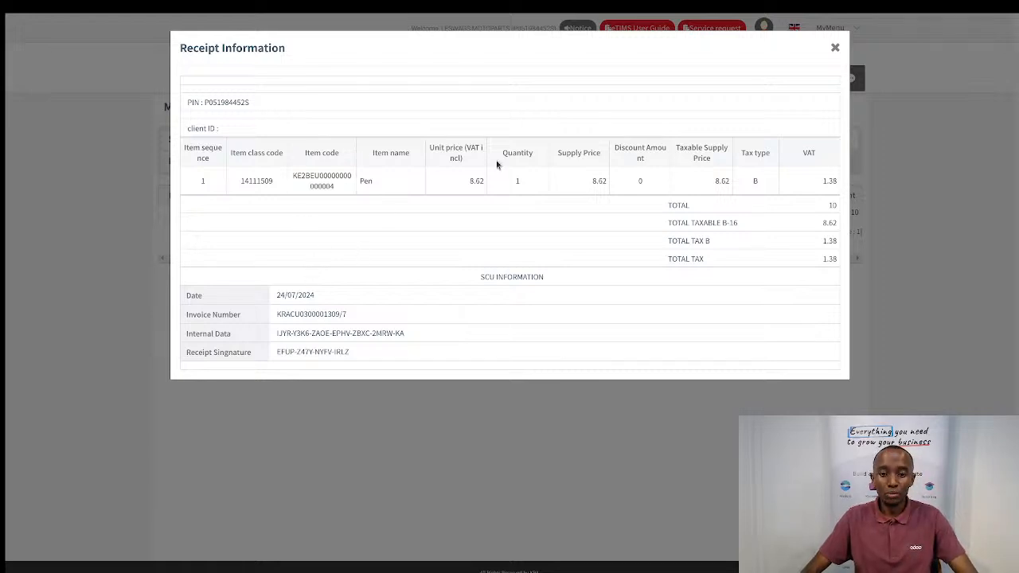
pyautogui.click(834, 47)
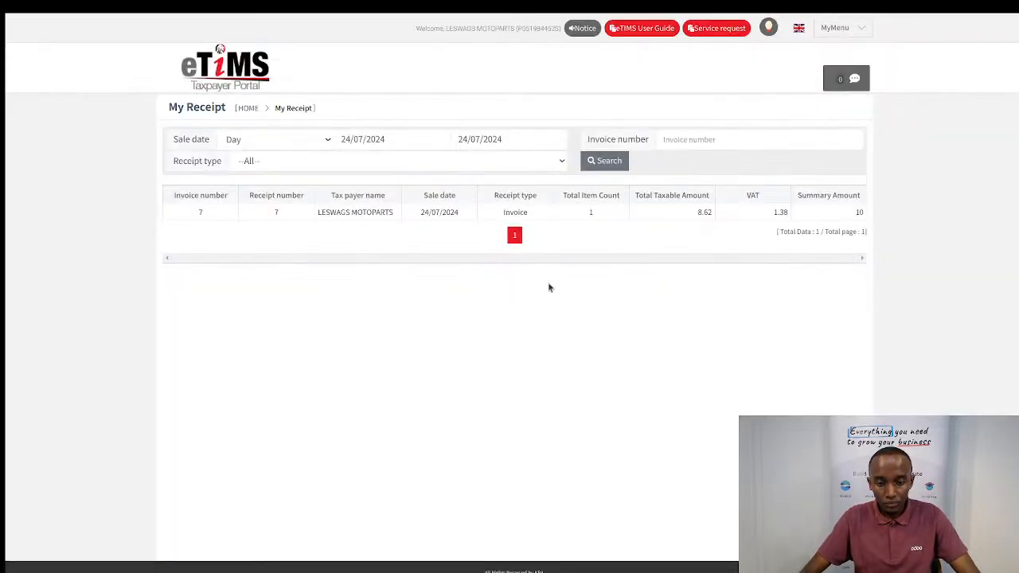